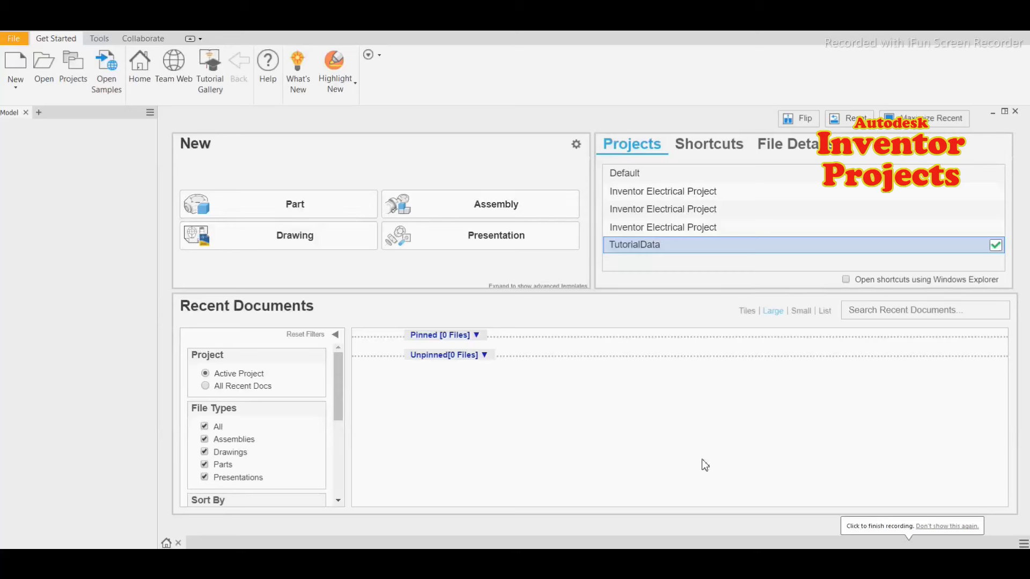
Step: Create a new empty assembly, Assembly7, from the Get Started screen
left_click(455, 209)
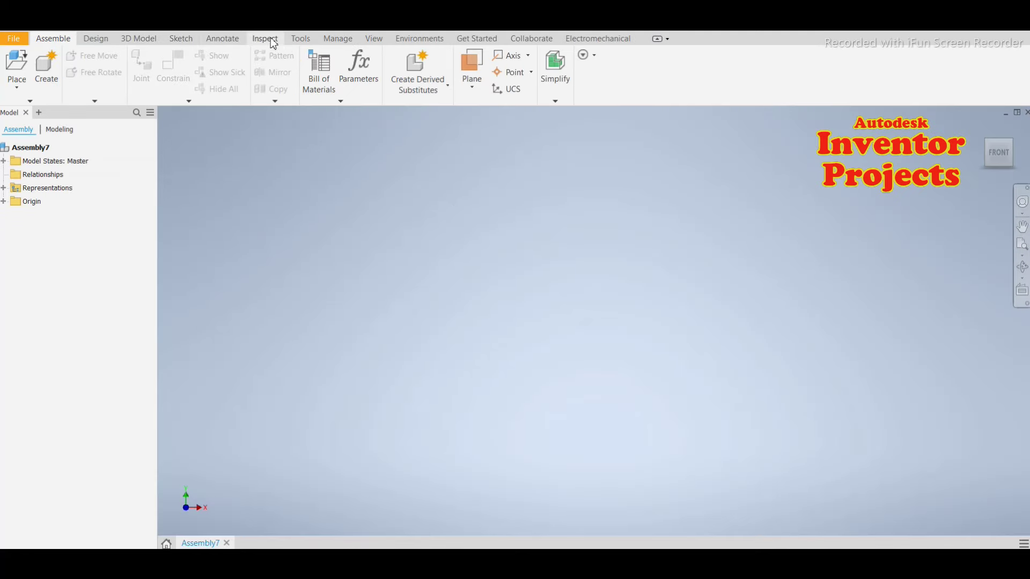
left_click(300, 40)
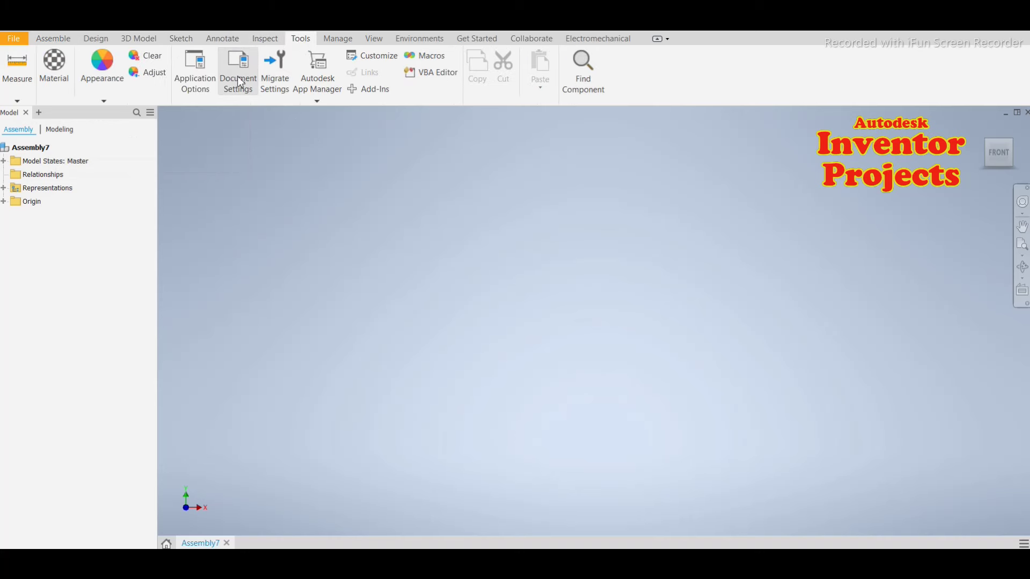
Step: Set Assembly7's length unit to millimeter in Document Settings and apply it
left_click(238, 77)
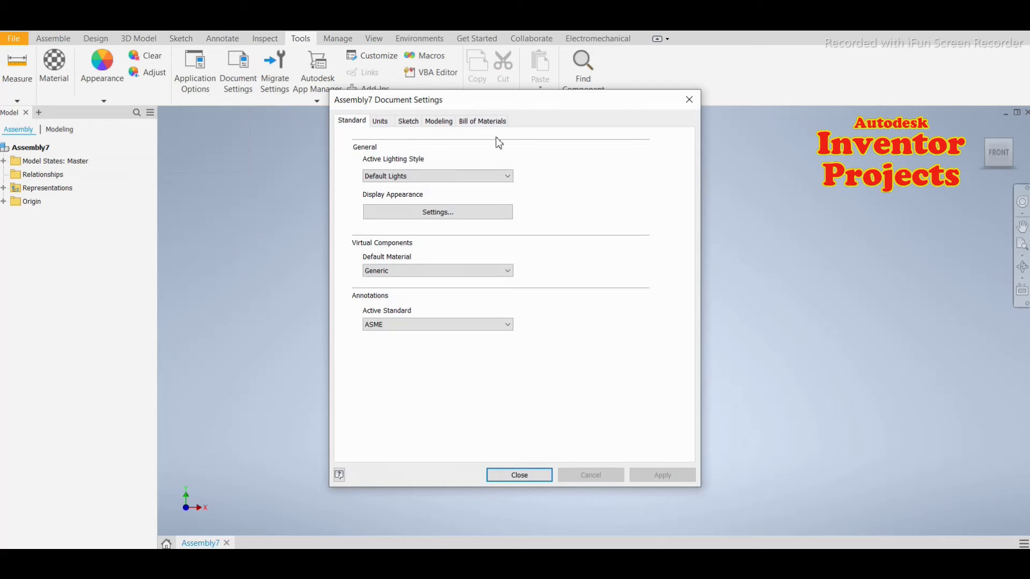
left_click(381, 123)
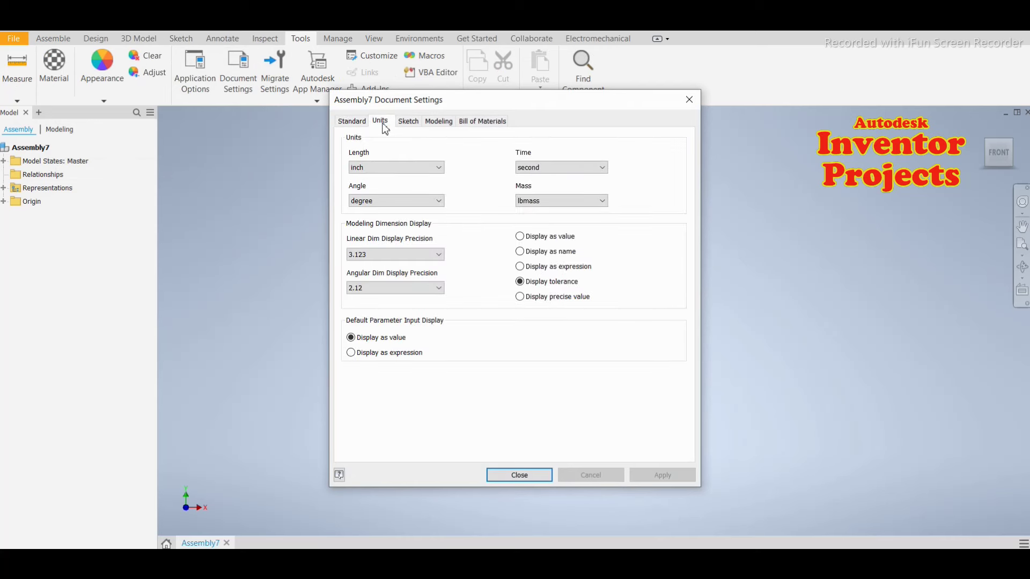
left_click(440, 168)
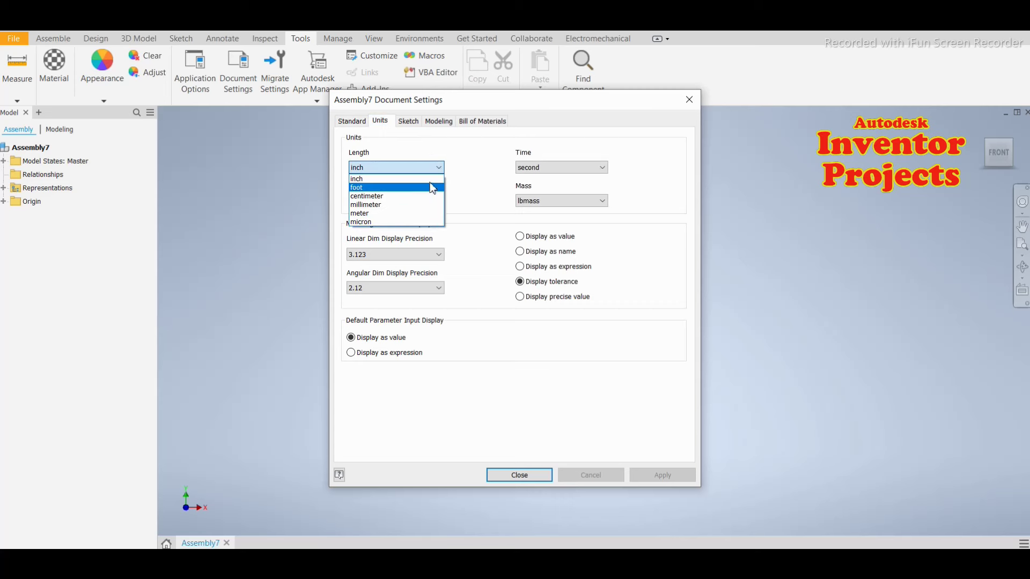
left_click(419, 205)
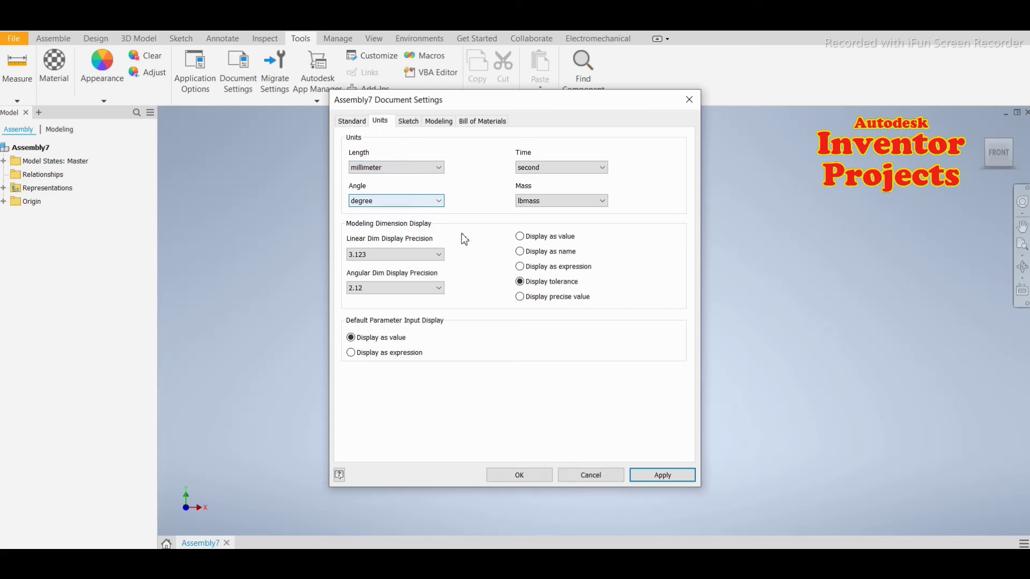
left_click(652, 477)
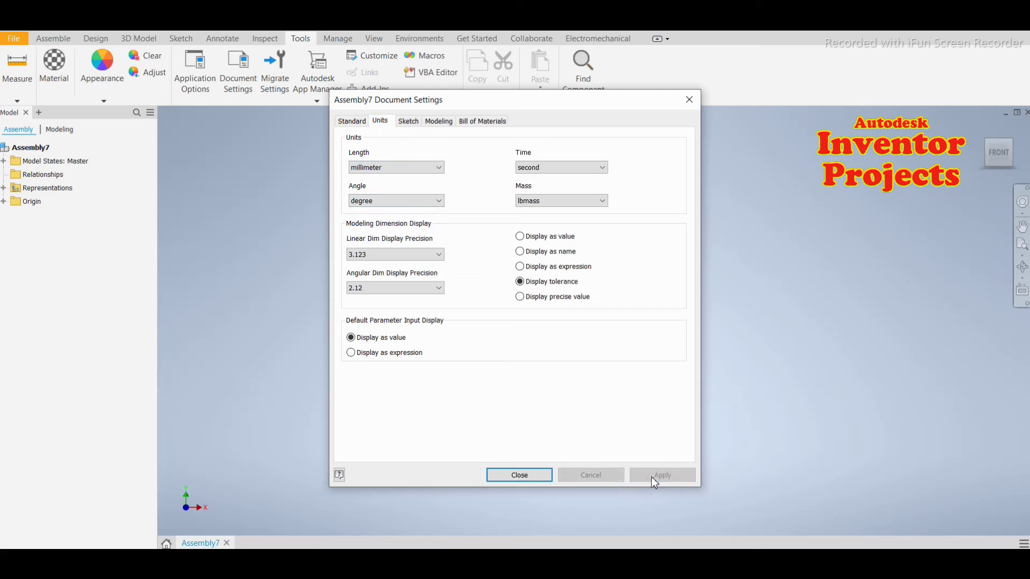
left_click(539, 476)
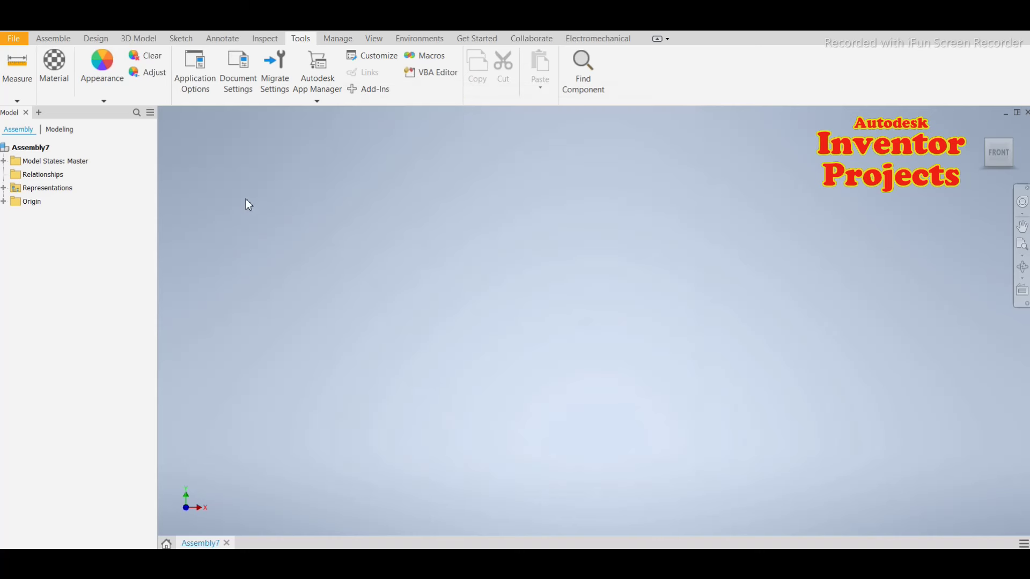
Step: Choose the six Cilender part files: Conecting Rod Cap, Conecting Rod, Crankshaft, Piston pin, piston and Ring
left_click(53, 38)
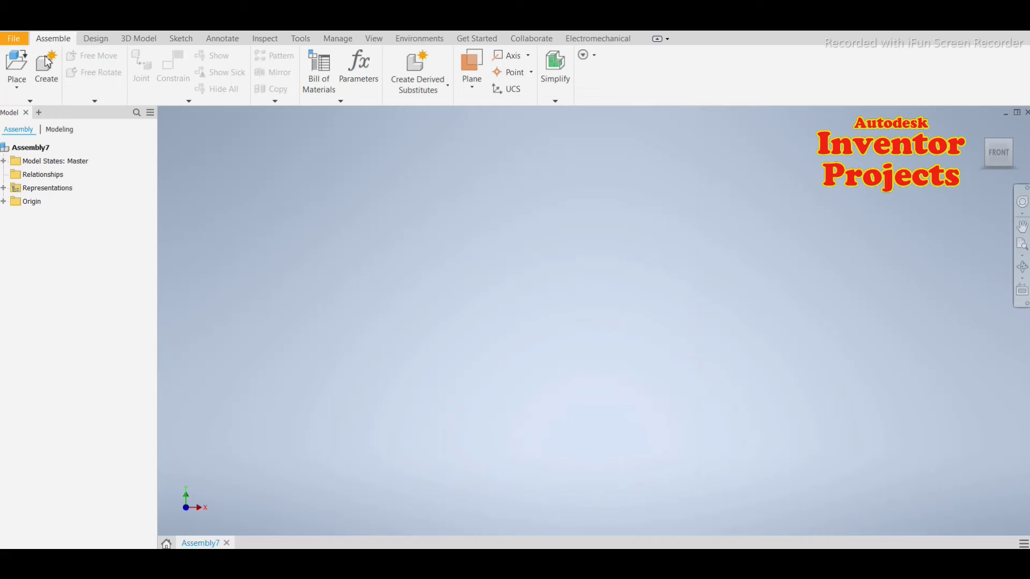
left_click(24, 91)
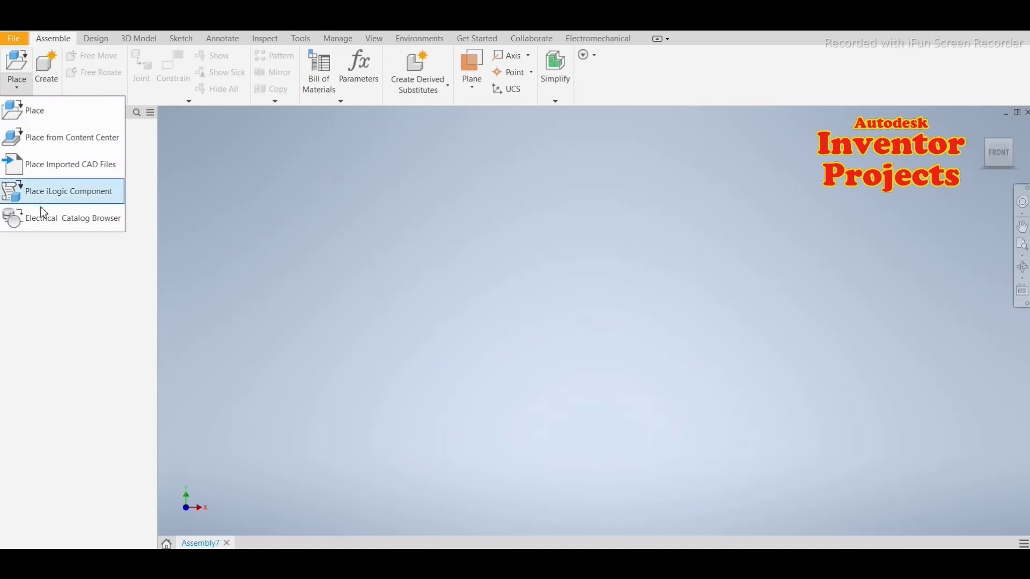
left_click(92, 111)
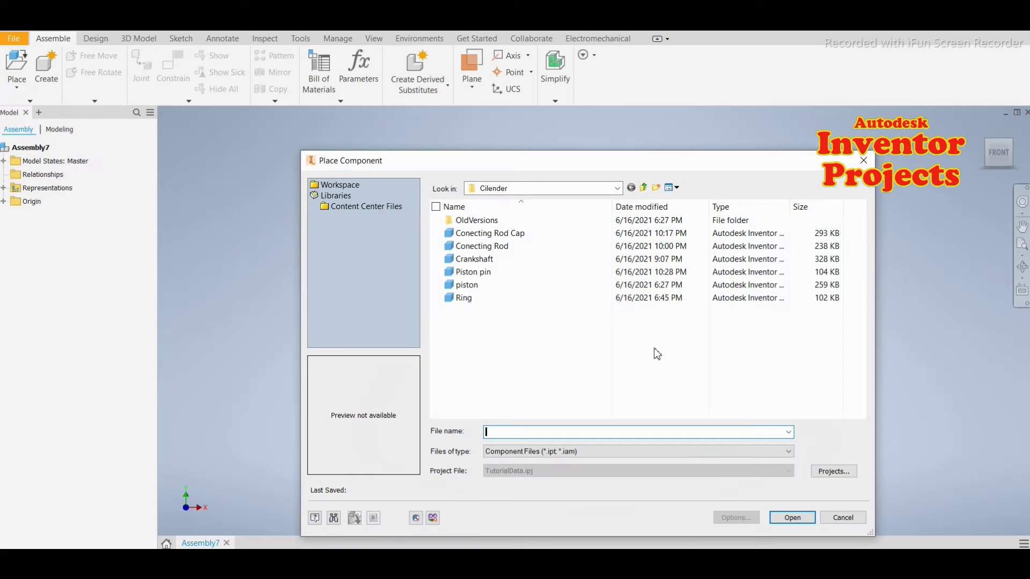
left_click(440, 236)
left_click(437, 246)
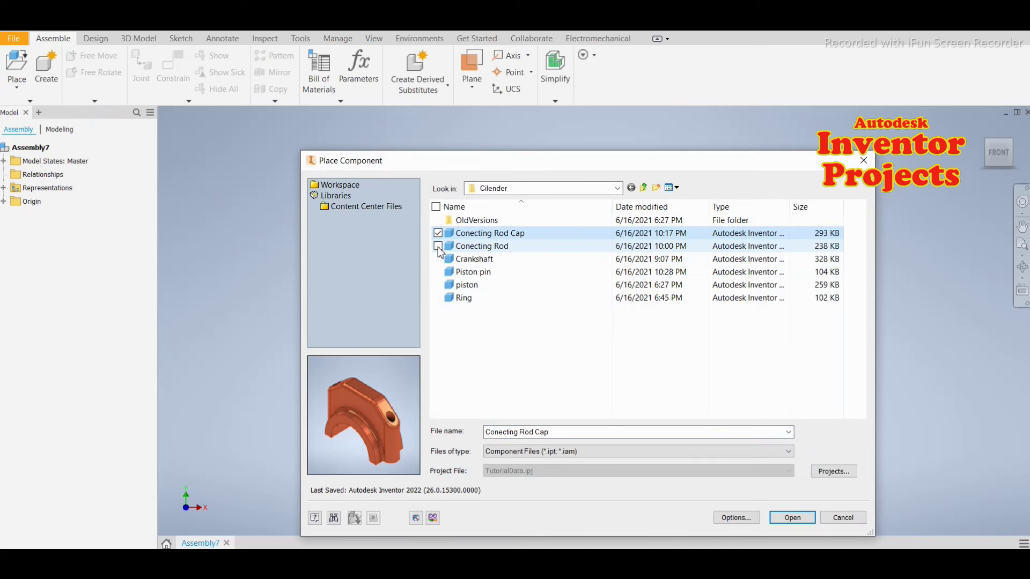
left_click(438, 246)
left_click(437, 272)
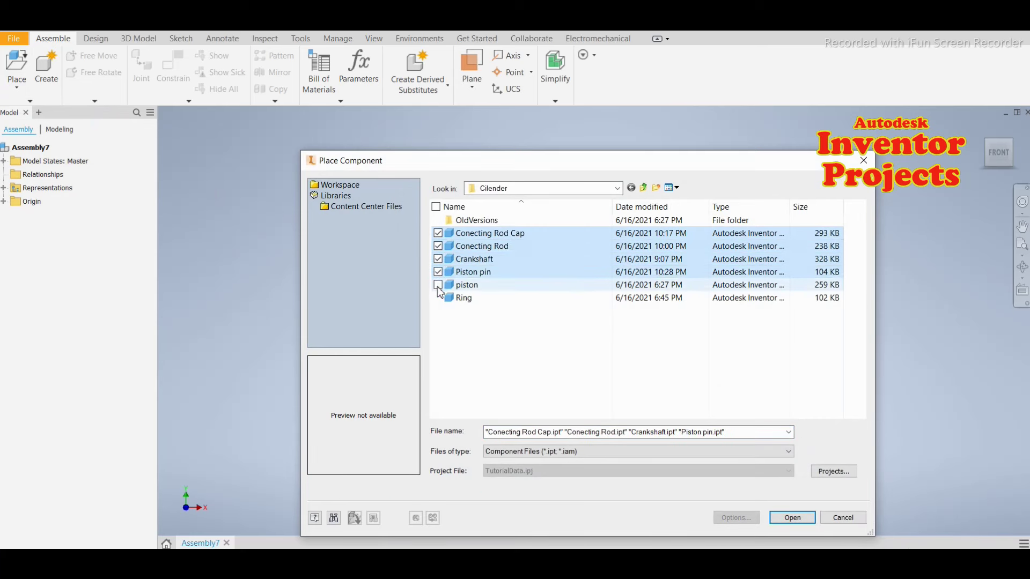
left_click(437, 298)
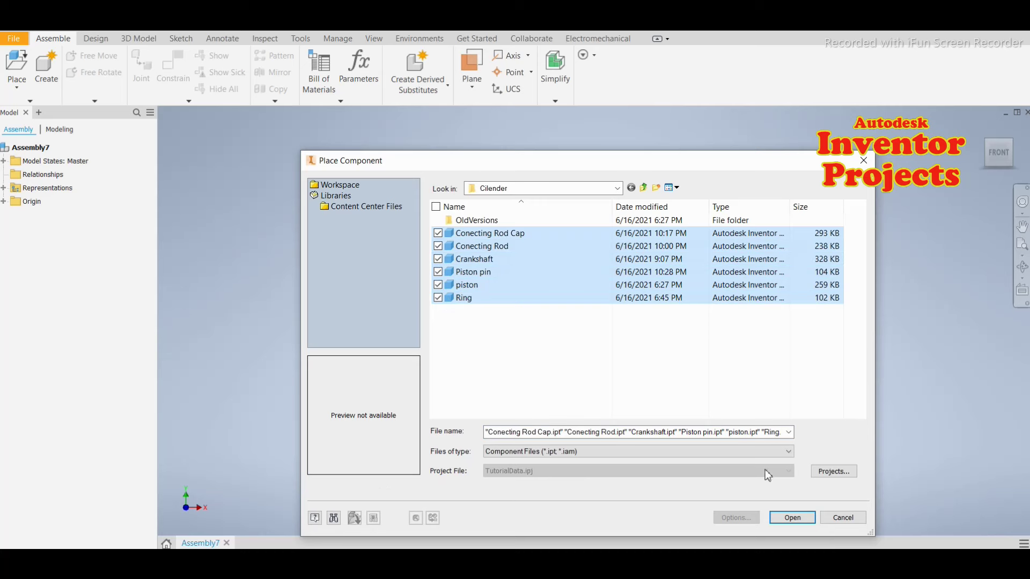
left_click(792, 517)
Step: Drop the six chosen parts into the assembly viewport
scroll(520, 421, "down", 5)
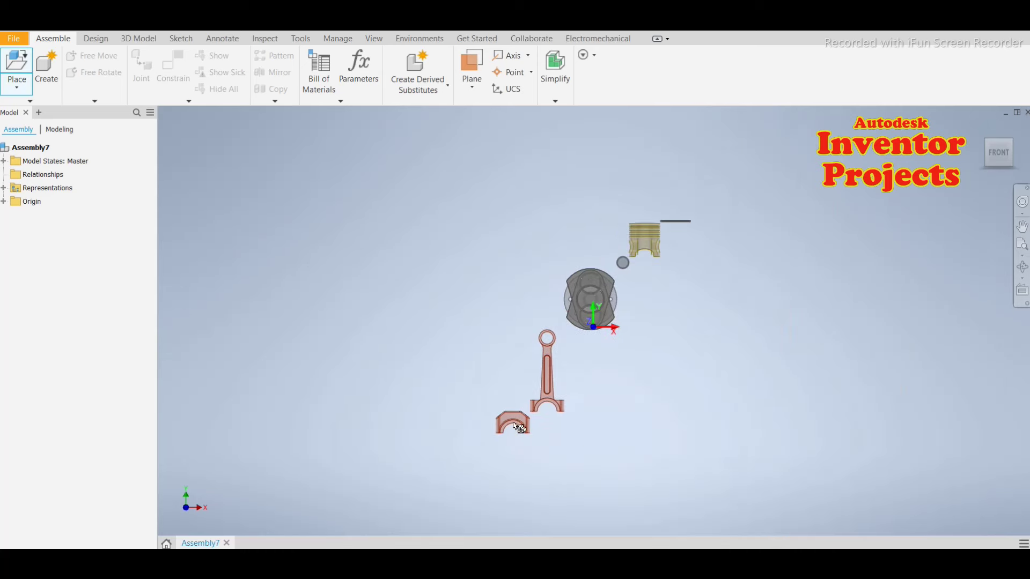
scroll(519, 427, "up", 4)
scroll(519, 427, "down", 3)
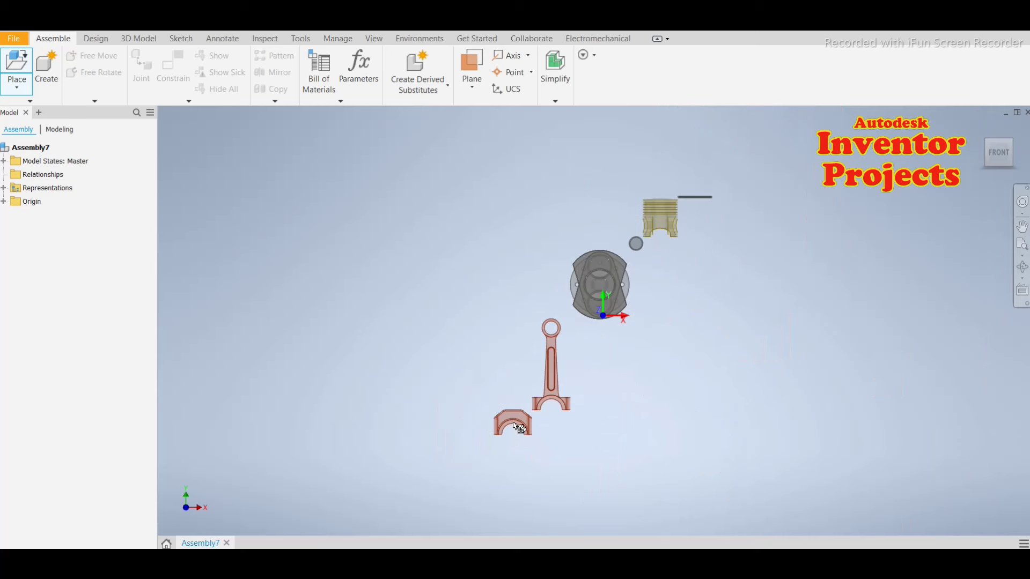
middle_click_drag(517, 428, 511, 430)
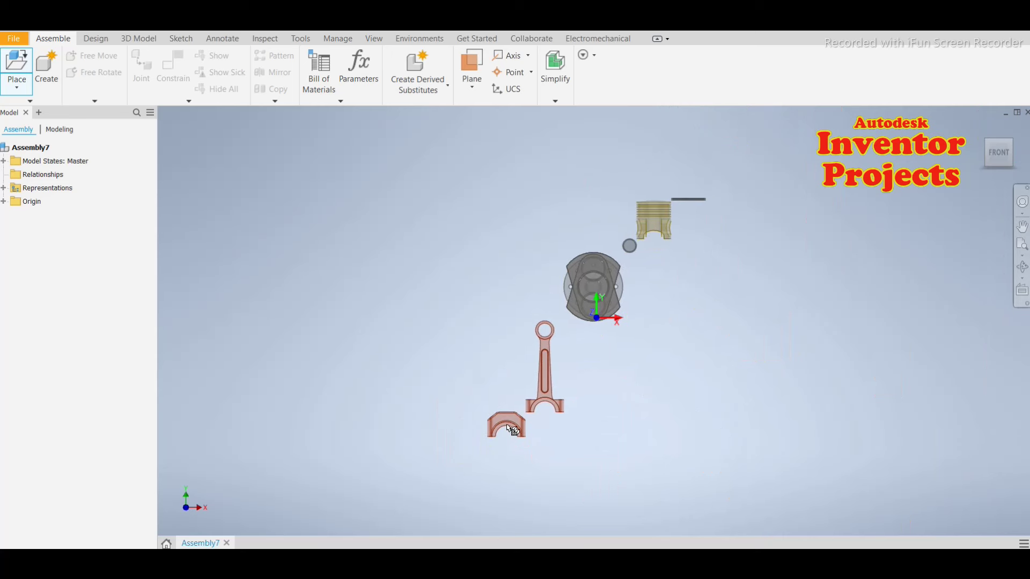
left_click(582, 465)
Step: Orbit the view and drag the piston and ring off the crankshaft to the upper left
key("Escape")
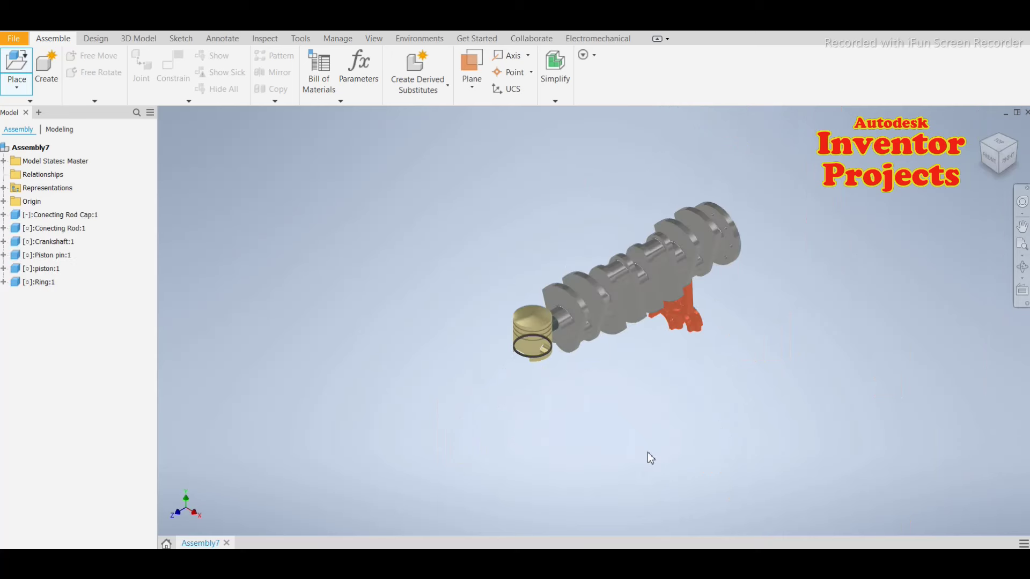
mouse_move(998, 152)
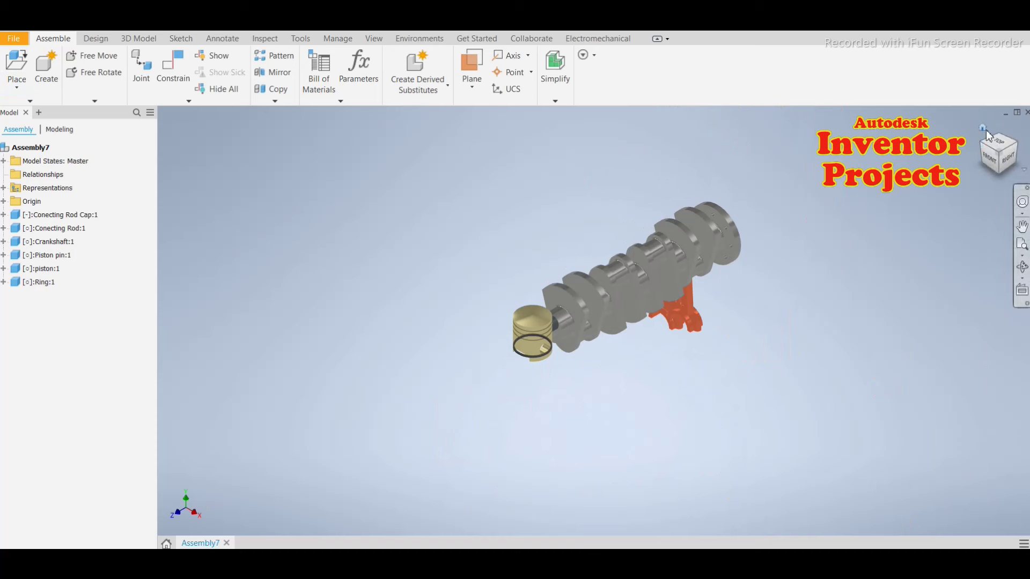
mouse_move(745, 288)
middle_mouse_down("shift")
mouse_move(647, 317)
mouse_move(636, 353)
mouse_move(541, 362)
middle_mouse_up("shift")
scroll(541, 362, "down", 5)
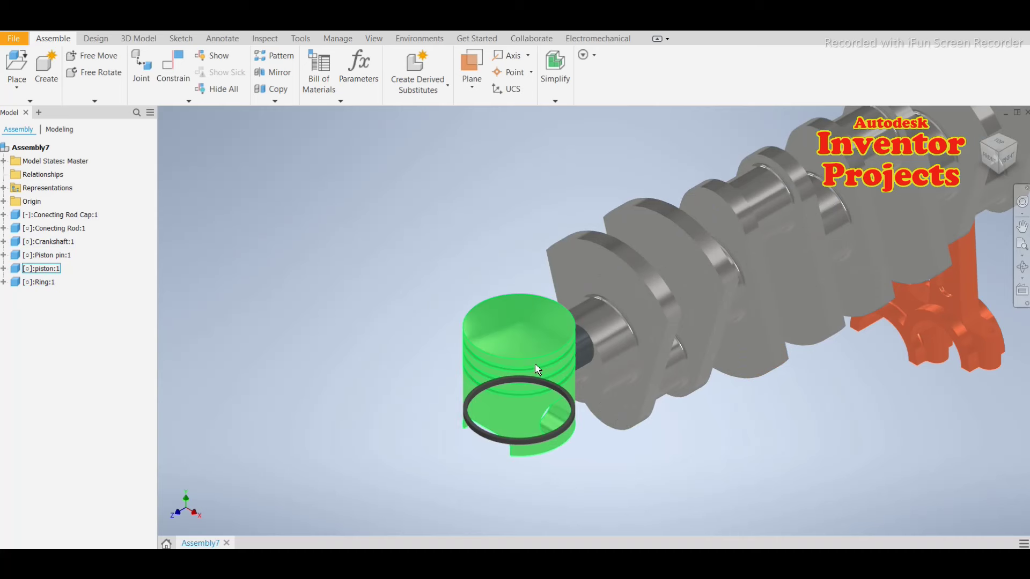
scroll(536, 369, "up", 3)
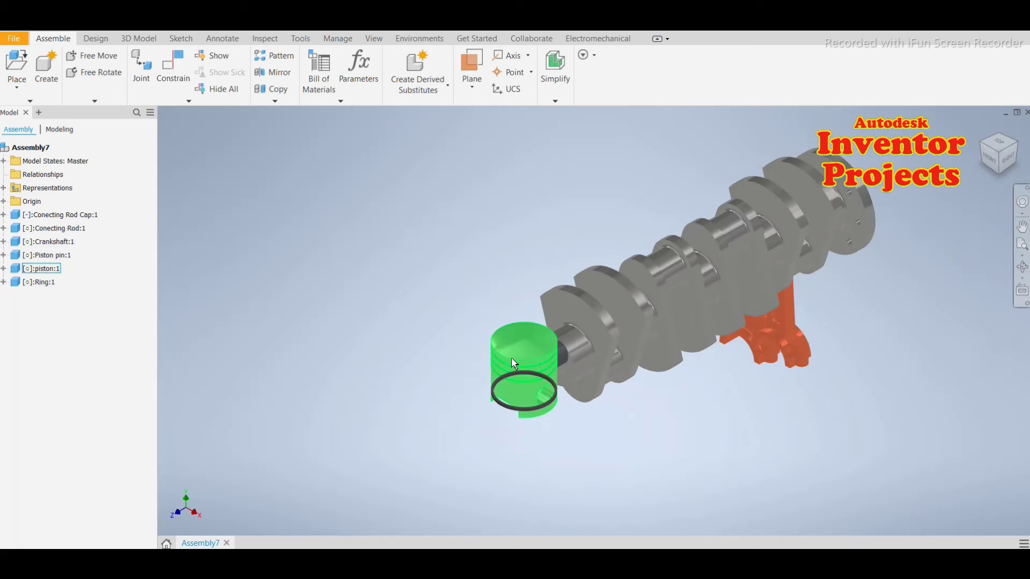
left_click_drag(513, 364, 306, 198)
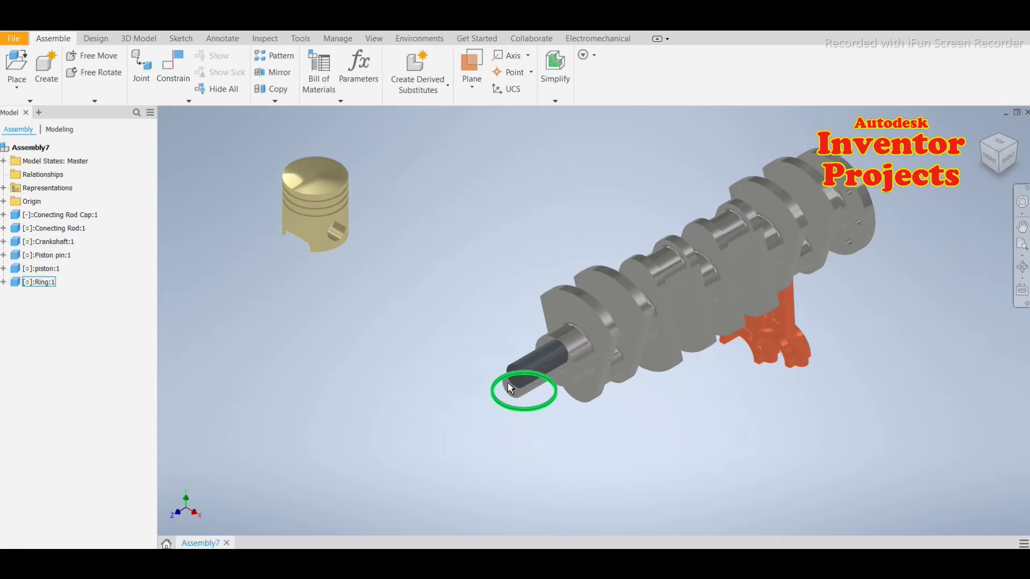
mouse_move(510, 387)
left_mouse_down()
mouse_move(425, 225)
mouse_move(425, 275)
left_mouse_up()
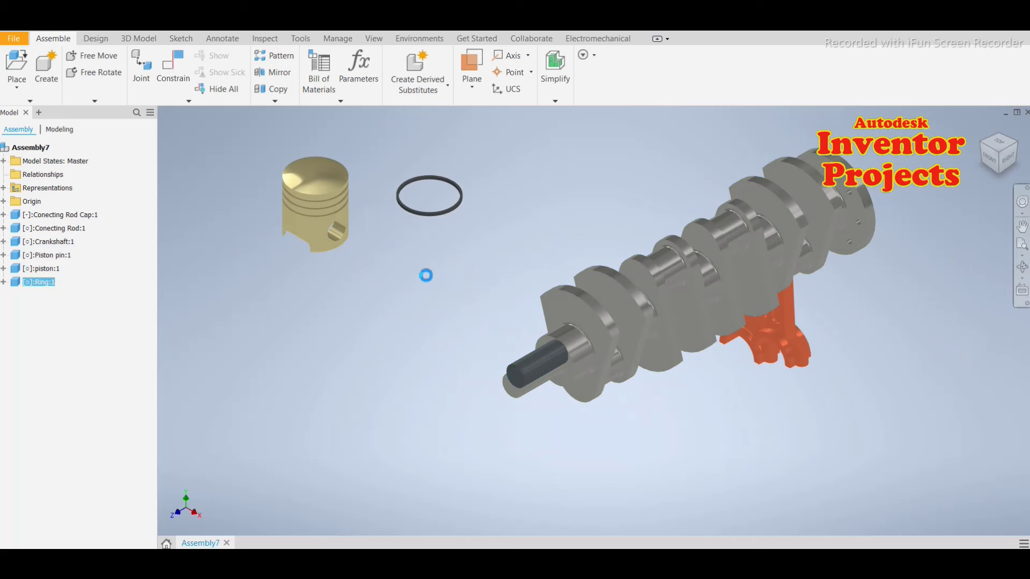
Step: Move the connecting rod, rod cap and piston pin up off the crankshaft and frame all parts
left_click(724, 312)
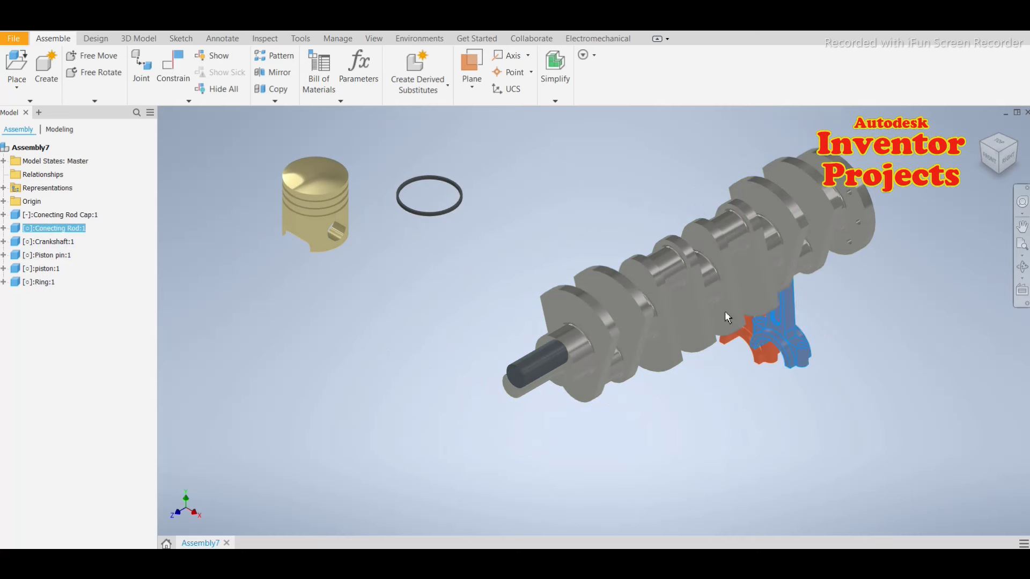
left_click_drag(725, 316, 581, 217)
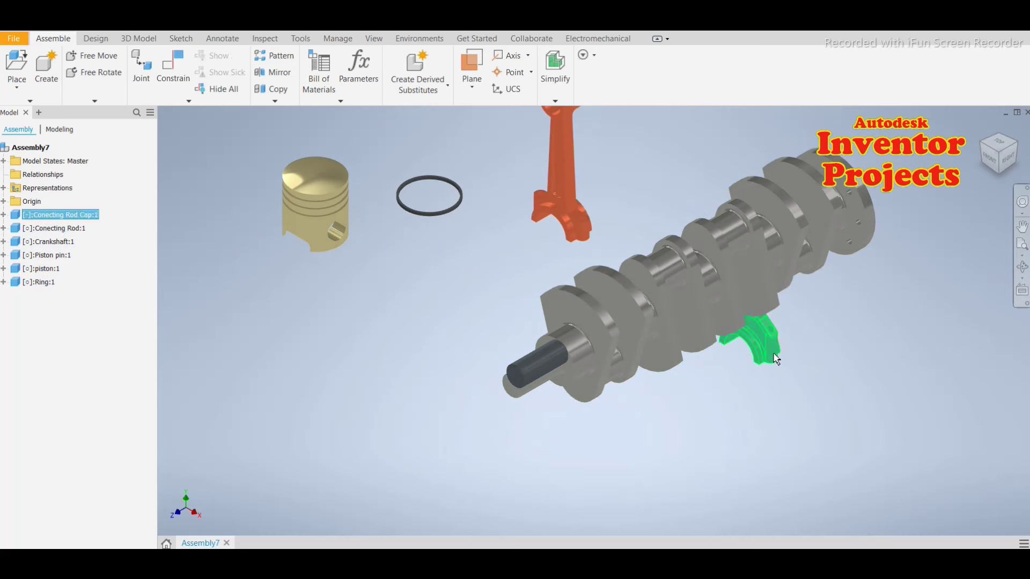
left_click_drag(776, 358, 655, 182)
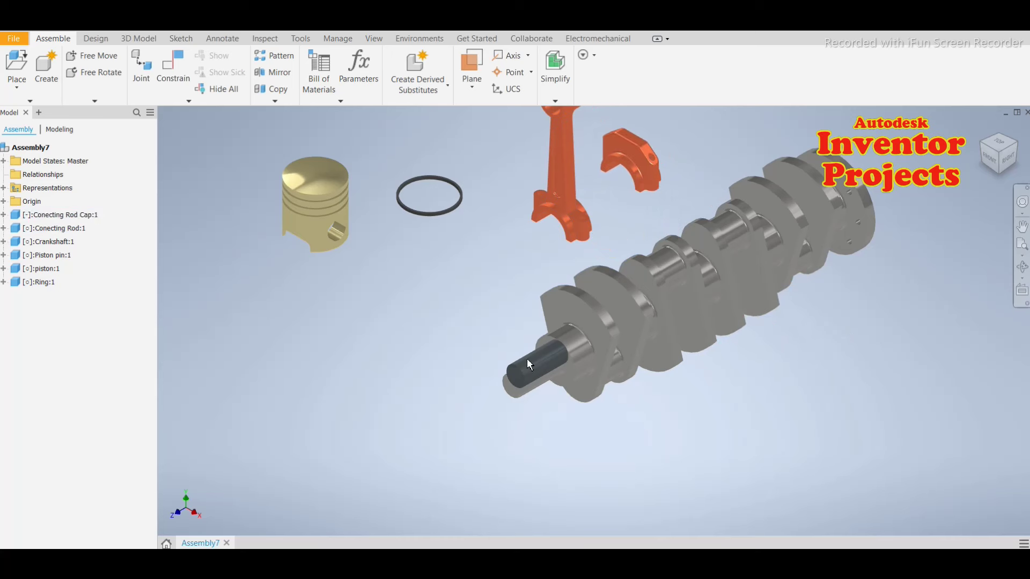
left_click_drag(538, 374, 491, 142)
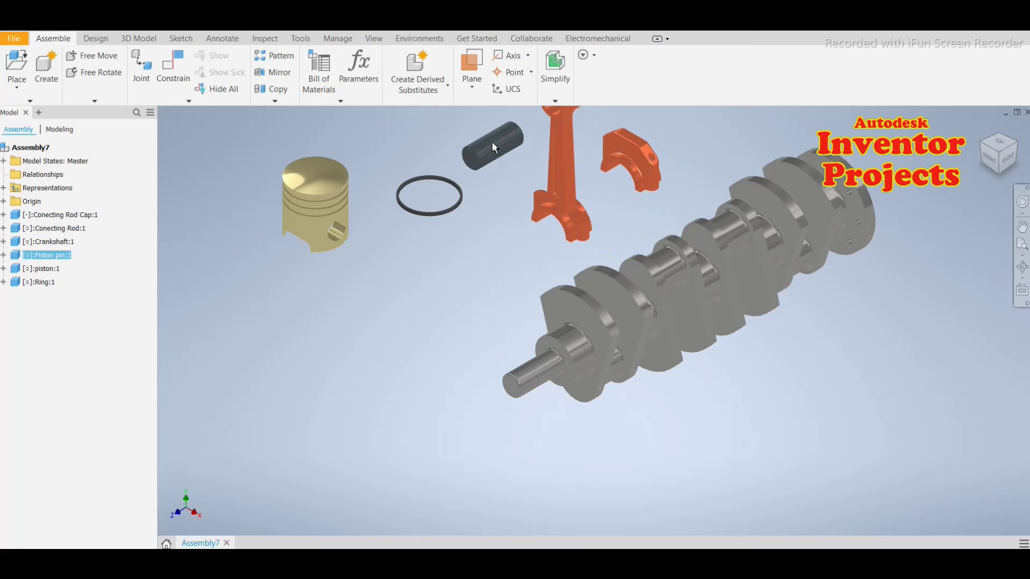
middle_click_drag(864, 308, 884, 384)
scroll(205, 400, "down", 1)
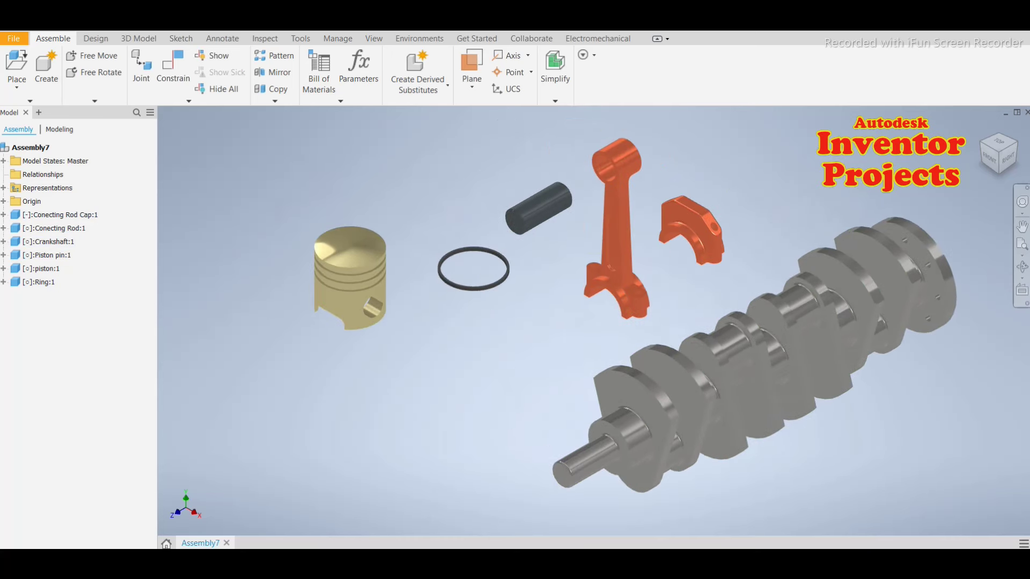
left_click(687, 419)
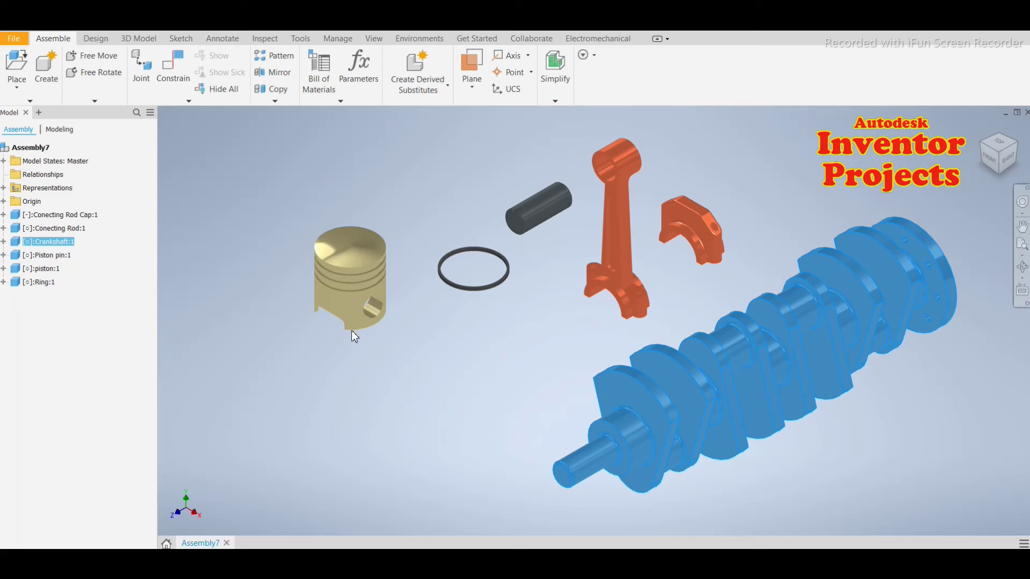
Step: Zoom in and try giving the crankshaft a Metal 2400F Hot appearance
scroll(321, 302, "up", 3)
scroll(323, 292, "up", 4)
scroll(323, 292, "up", 6)
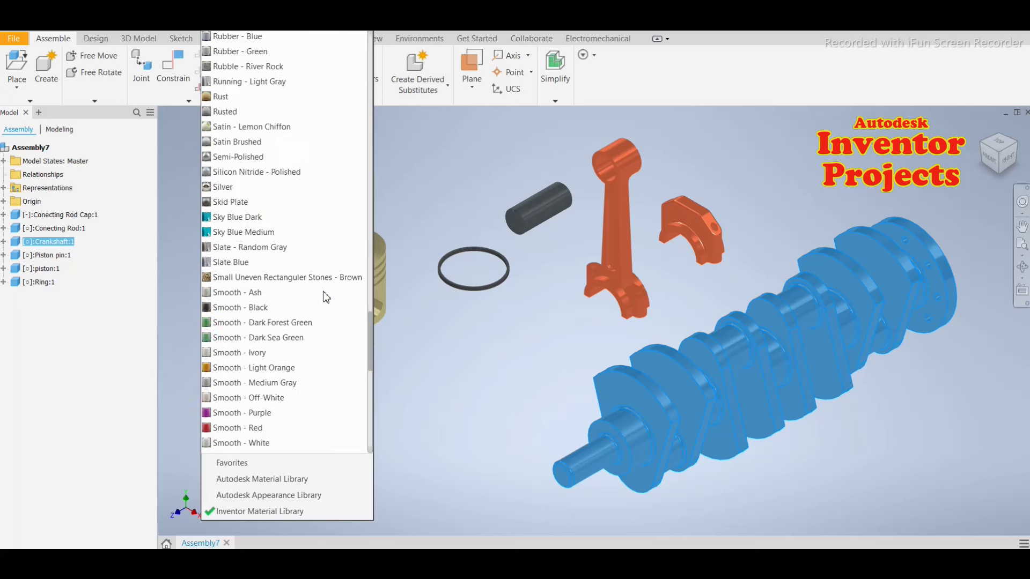
scroll(323, 291, "up", 4)
scroll(322, 292, "up", 4)
scroll(323, 291, "up", 4)
scroll(323, 291, "up", 3)
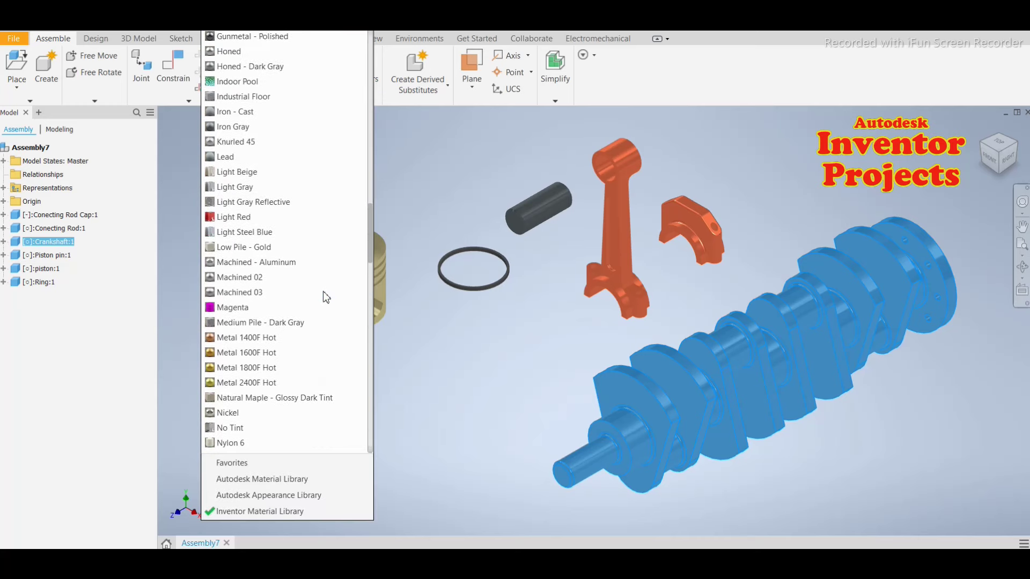
left_click(281, 385)
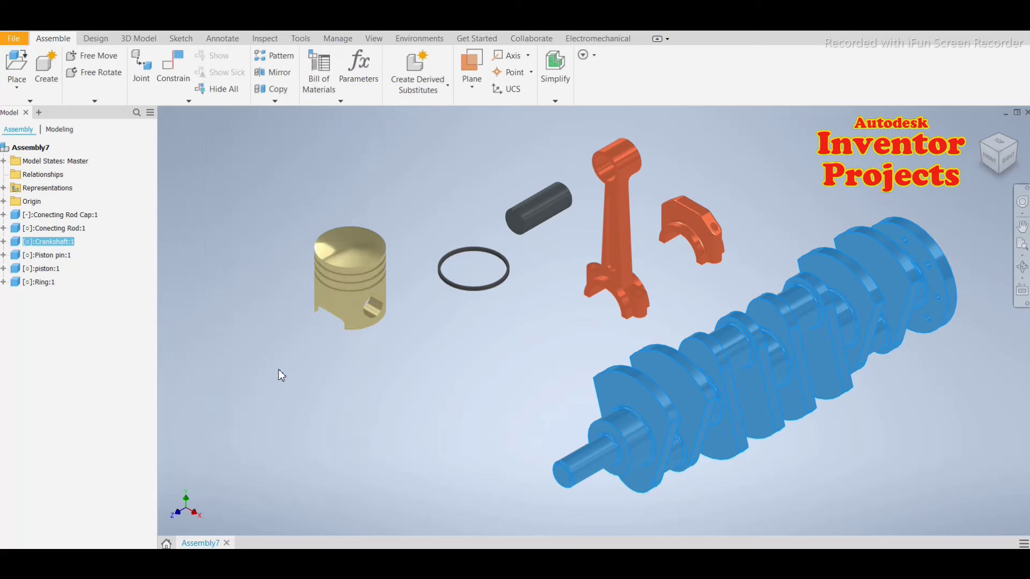
left_click(521, 406)
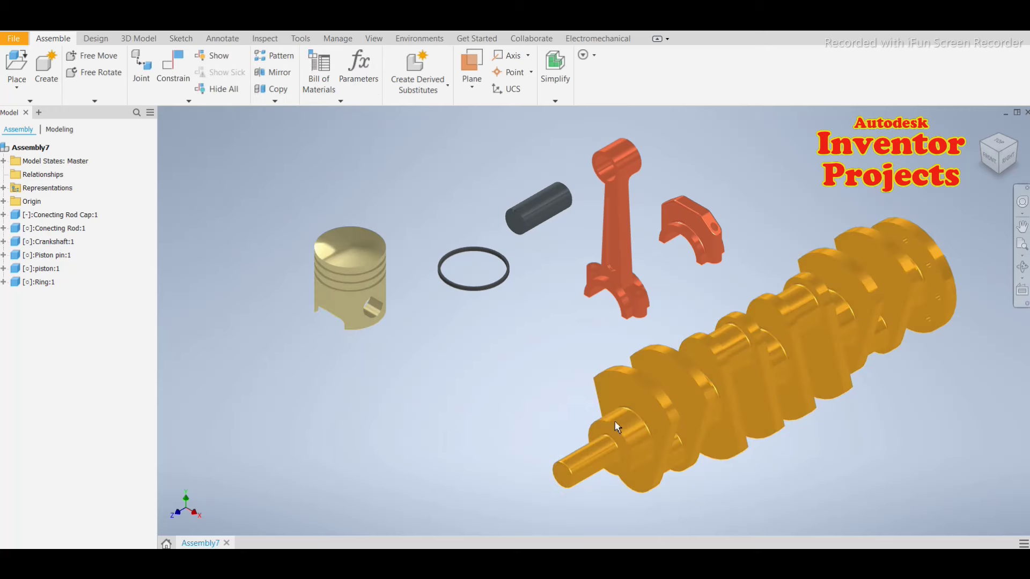
mouse_move(858, 462)
middle_mouse_down("shift")
mouse_move(838, 439)
mouse_move(819, 441)
mouse_move(873, 420)
mouse_move(896, 425)
mouse_move(775, 427)
middle_mouse_up("shift")
Step: Give the crankshaft the yellow Metal 1800F Hot appearance and return to the home view
left_click(686, 407)
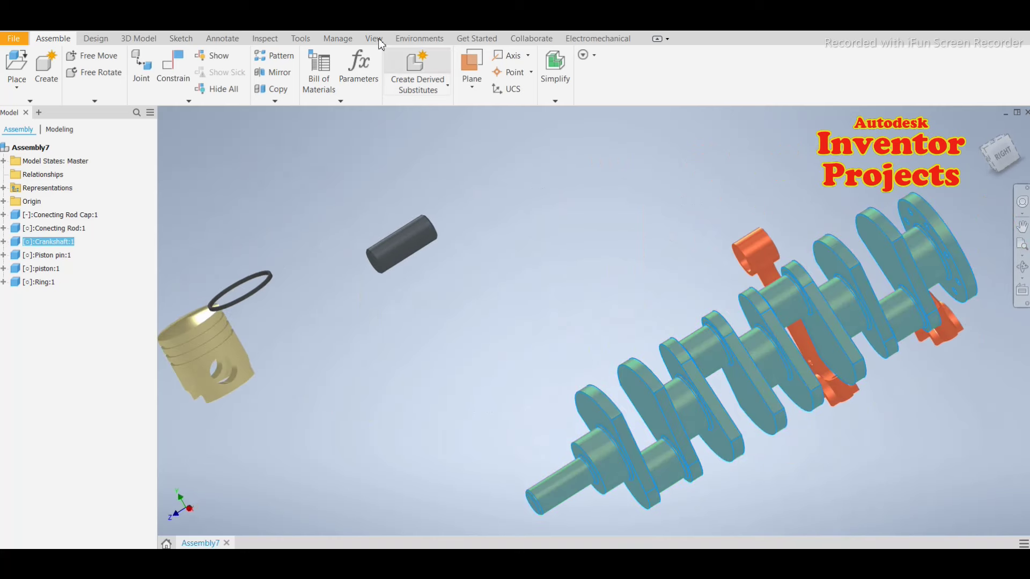
left_click(334, 35)
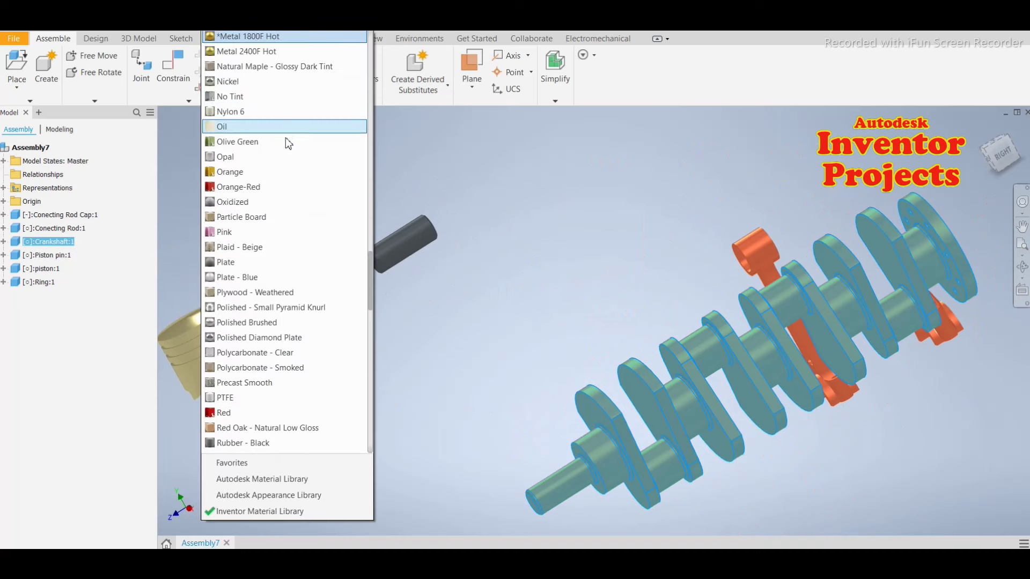
scroll(289, 193, "up", 2)
left_click(257, 141)
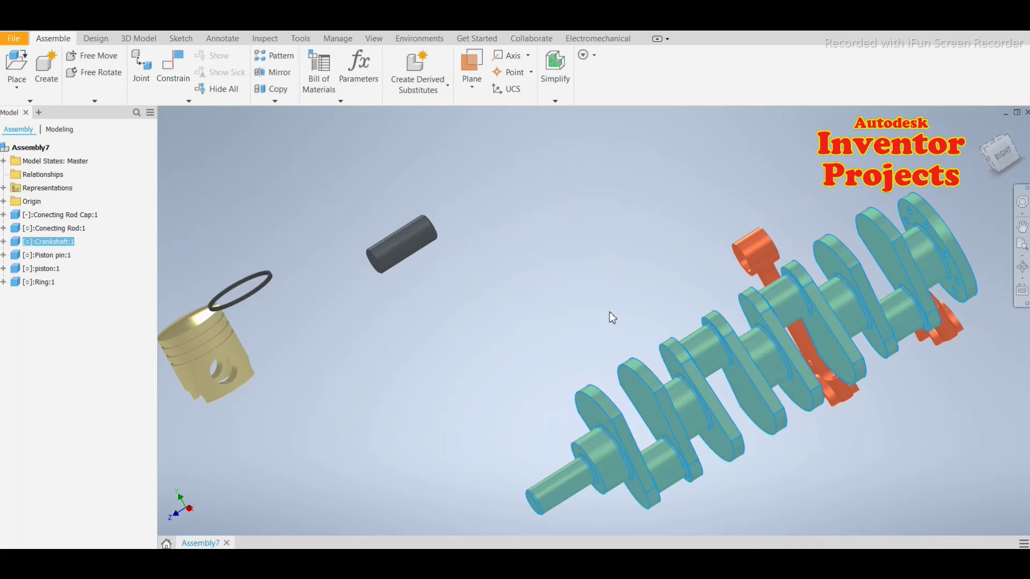
scroll(644, 344, "up", 4)
left_click(674, 372)
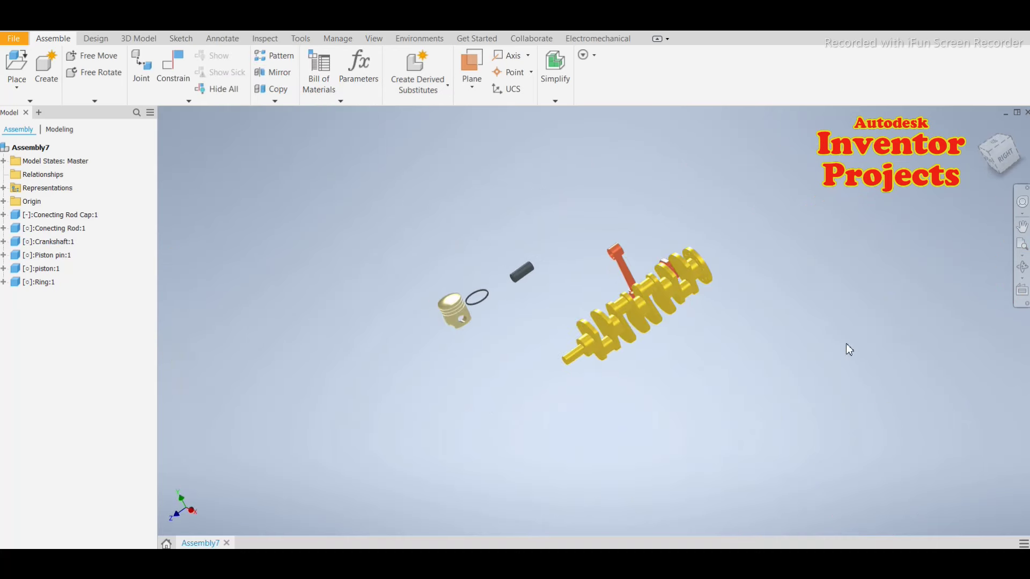
left_click(986, 153)
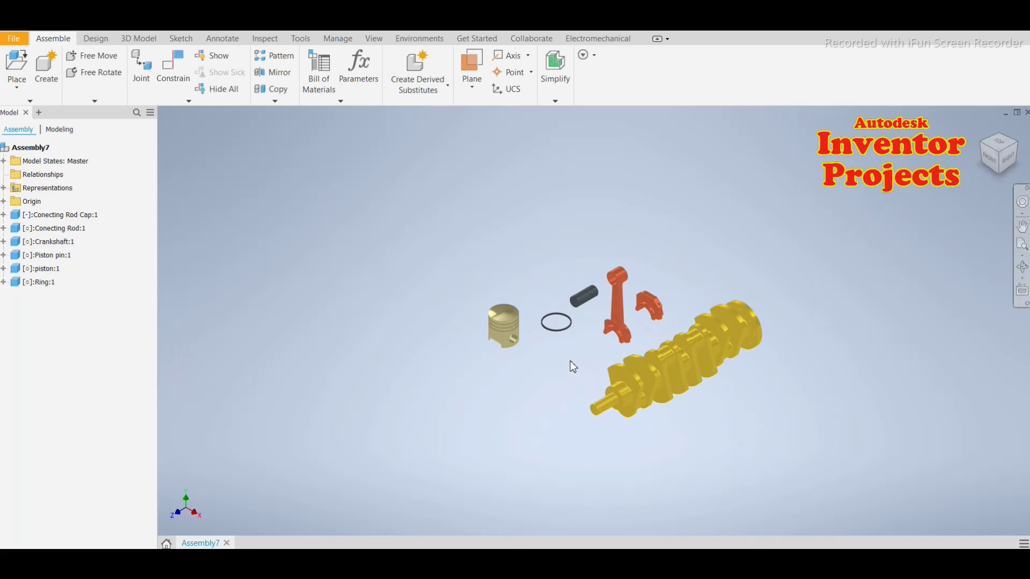
Step: Centre the piston in view and copy the piston ring
scroll(573, 366, "up", 5)
scroll(573, 366, "down", 2)
scroll(526, 364, "up", 1)
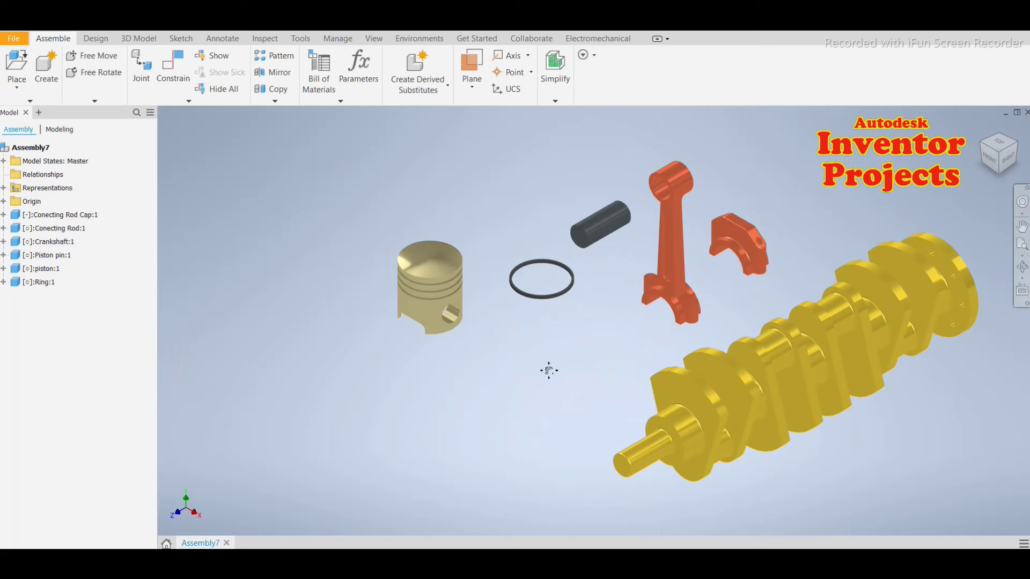
scroll(579, 381, "up", 2)
scroll(590, 382, "up", 1)
middle_click_drag(569, 385, 574, 425)
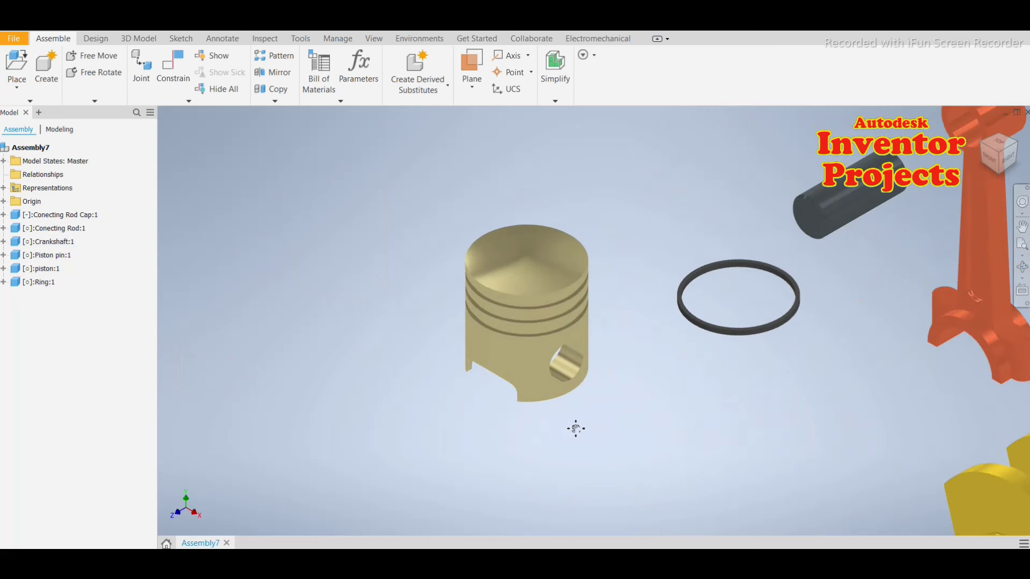
left_click(571, 345)
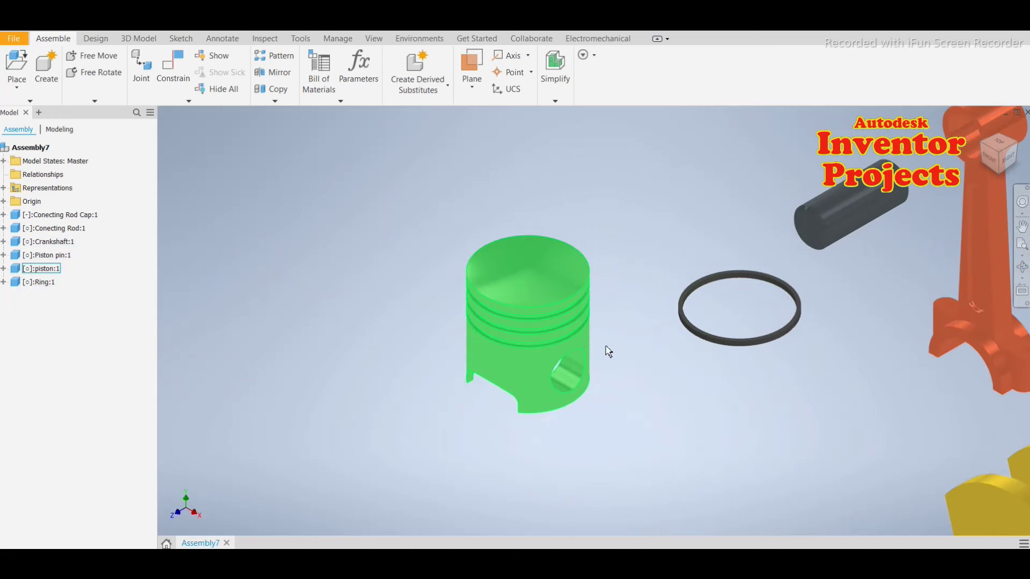
left_click(703, 336)
right_click(705, 337)
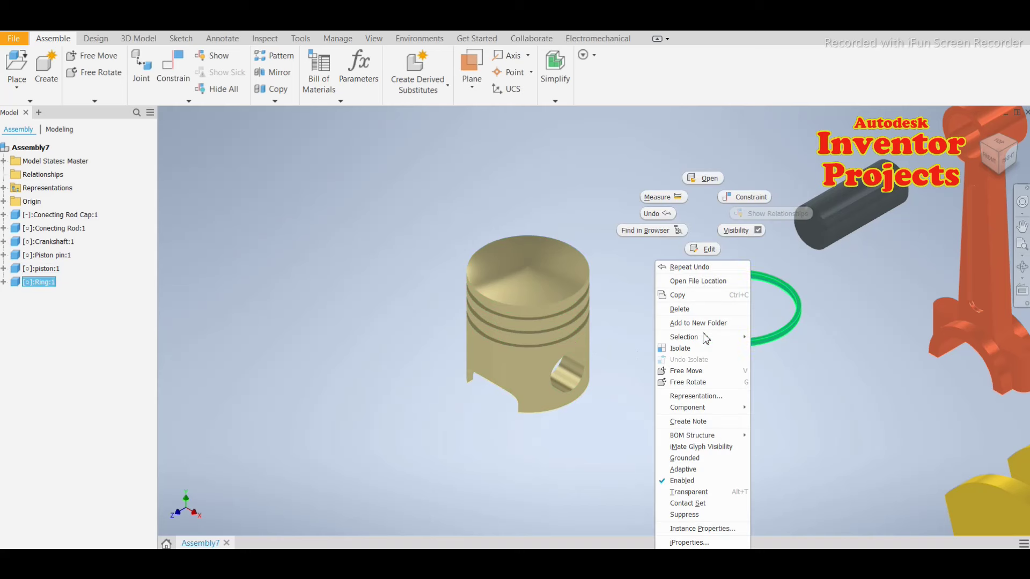
left_click(692, 294)
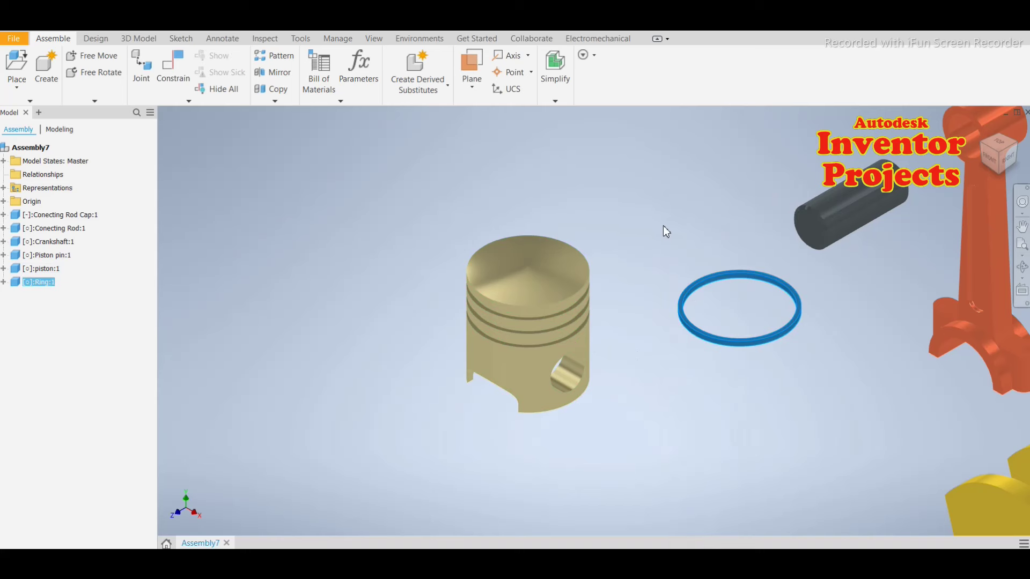
Step: Paste two copies of the ring, Ring:2 and Ring:3, into the assembly
left_click(662, 222)
right_click(661, 221)
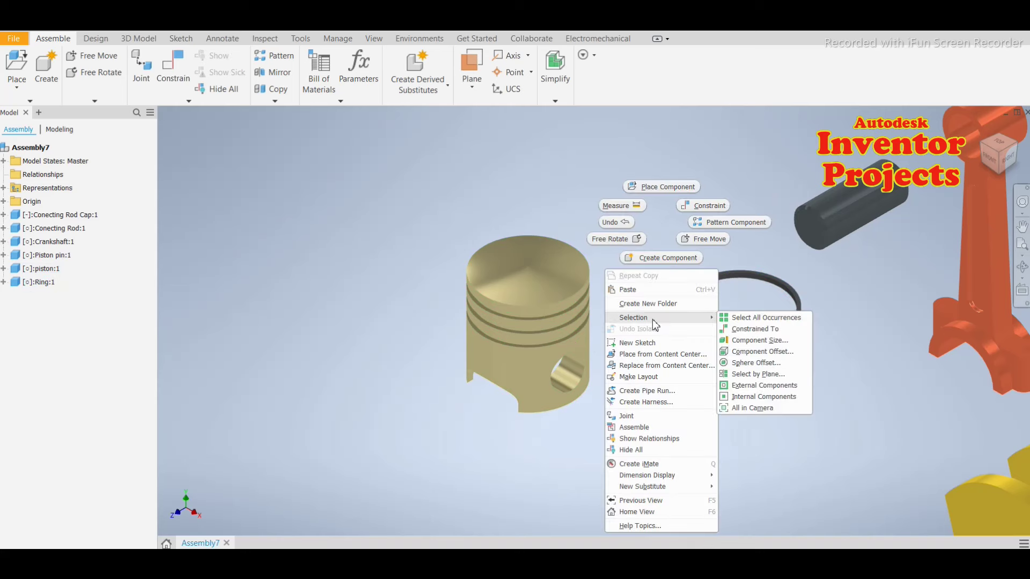
left_click(648, 262)
key("ctrl+v")
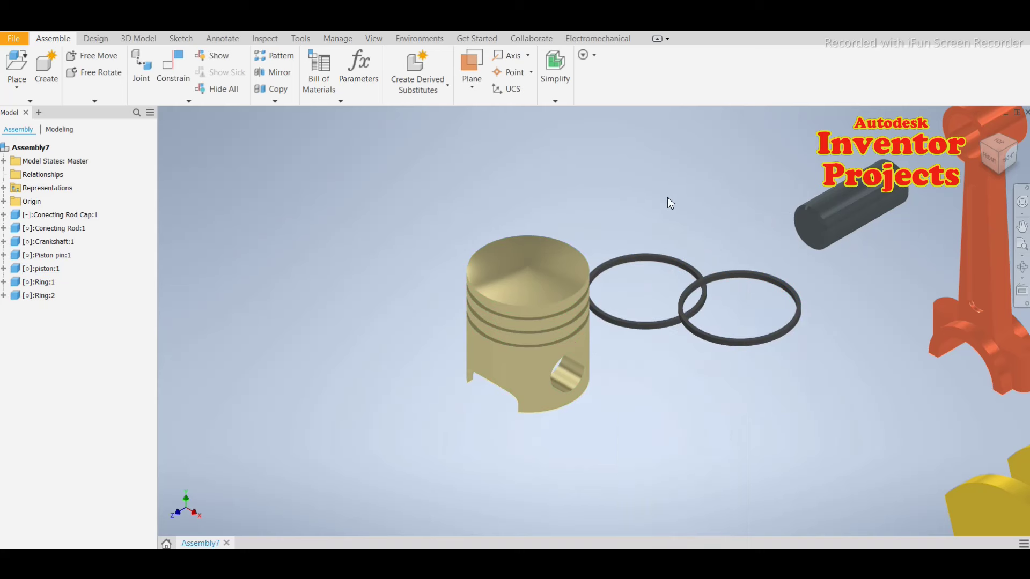
right_click(670, 201)
left_click(676, 255)
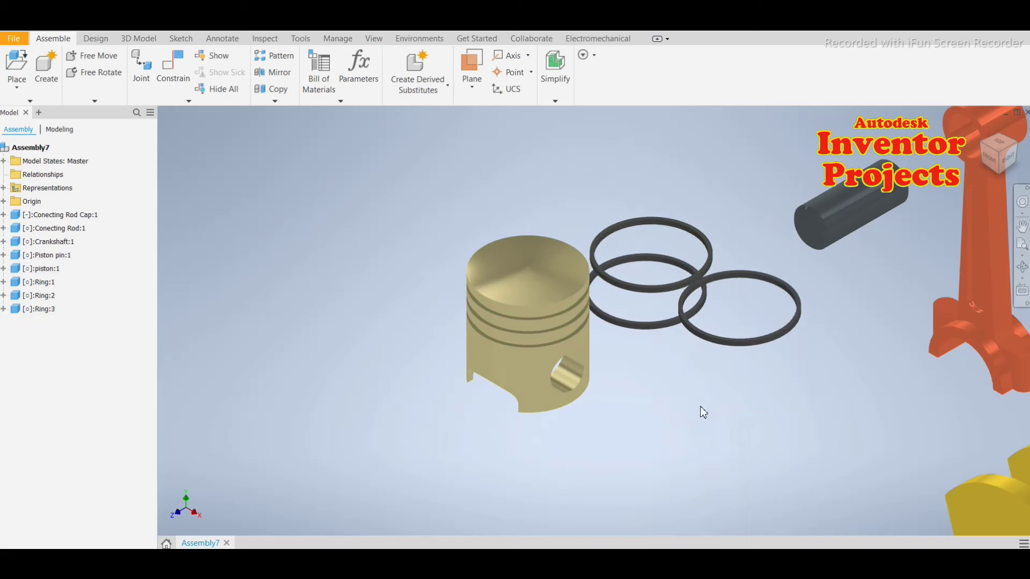
Step: Start a Mate constraint and move its dialog away from the parts
left_click(523, 348)
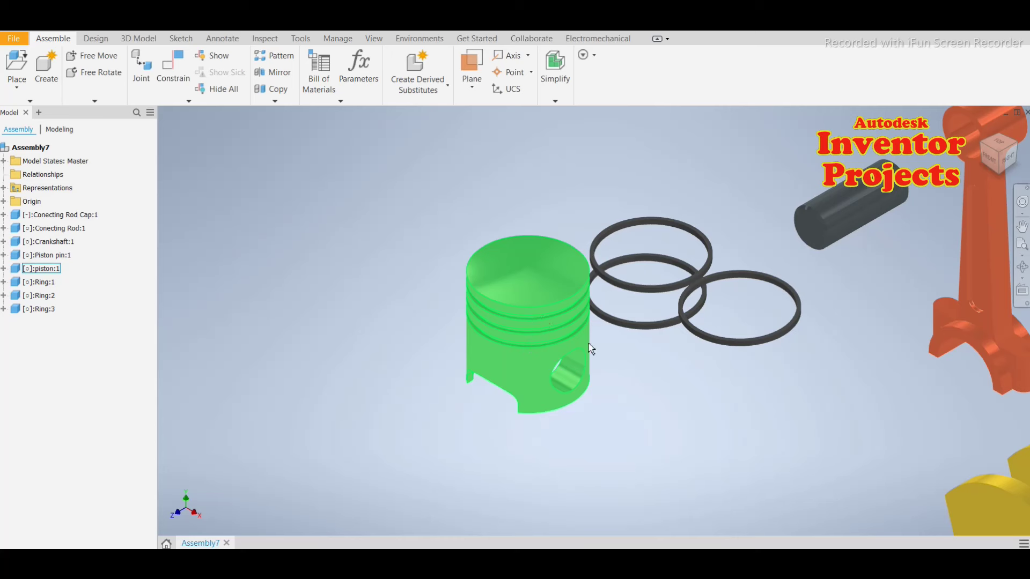
left_click(676, 348)
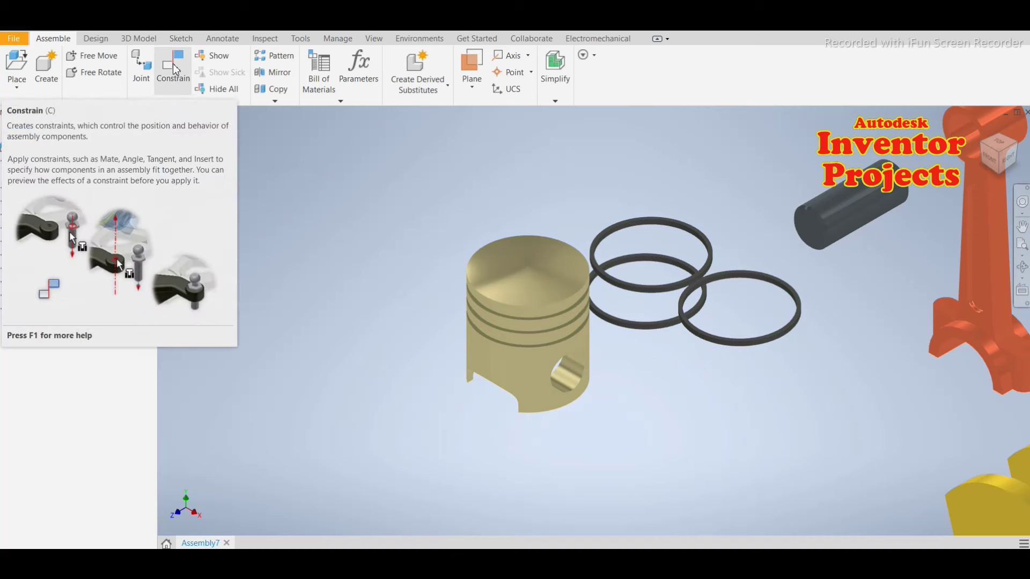
left_click(173, 80)
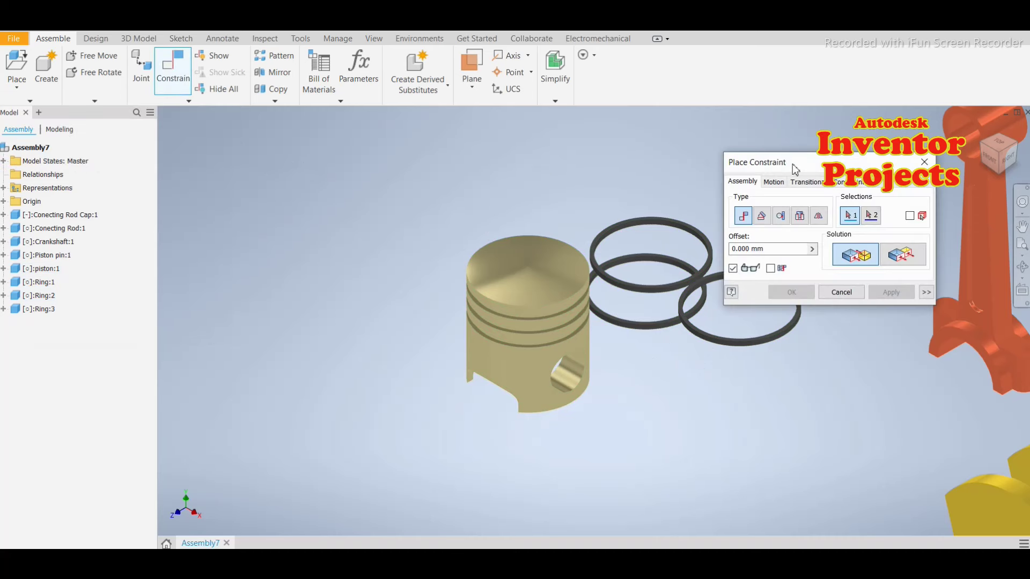
left_click_drag(794, 170, 265, 145)
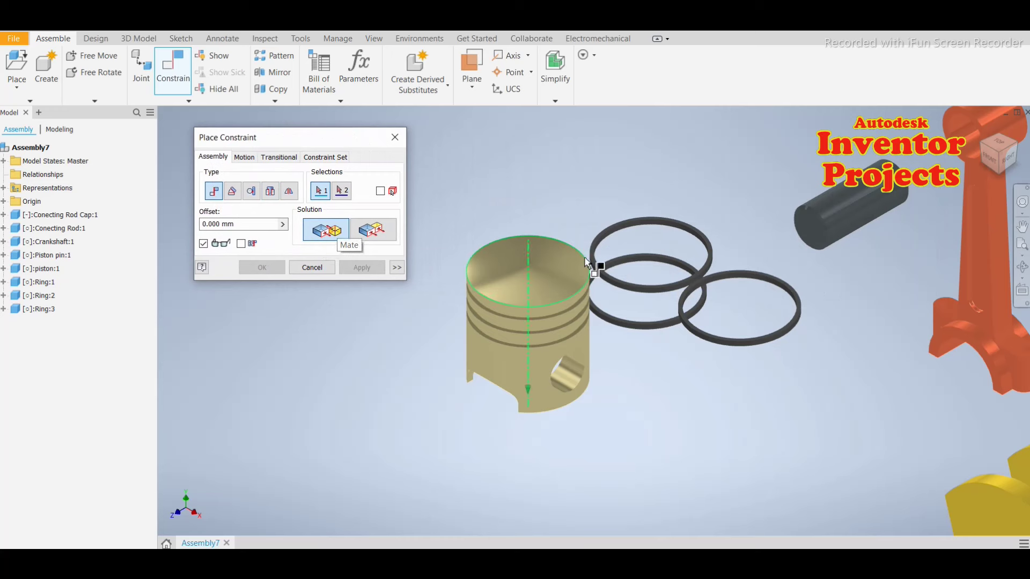
Step: Mate the ring edge to the piston's top groove edge and apply it
scroll(665, 231, "down", 2)
scroll(668, 230, "down", 3)
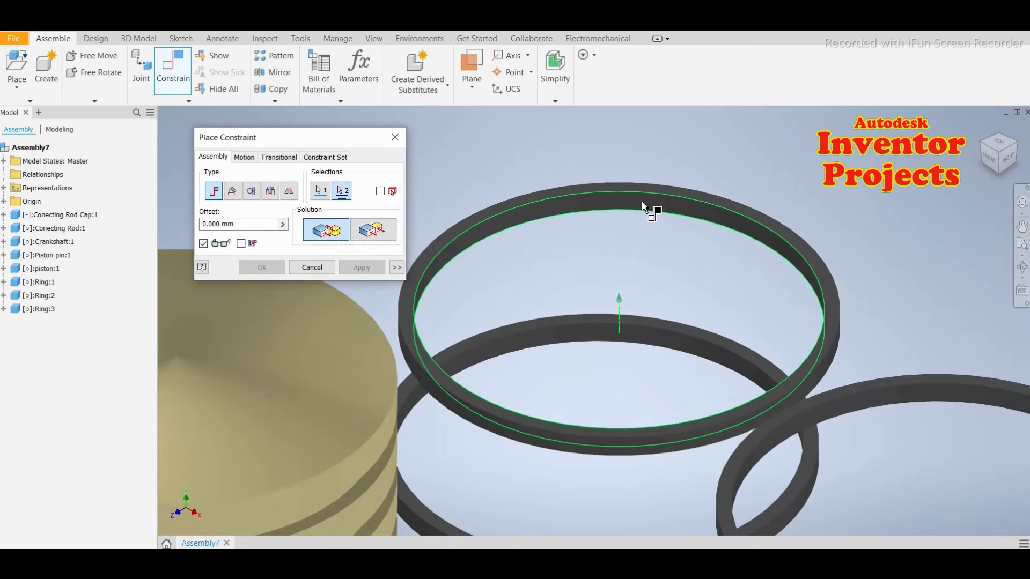
scroll(651, 211, "up", 3)
scroll(650, 211, "up", 2)
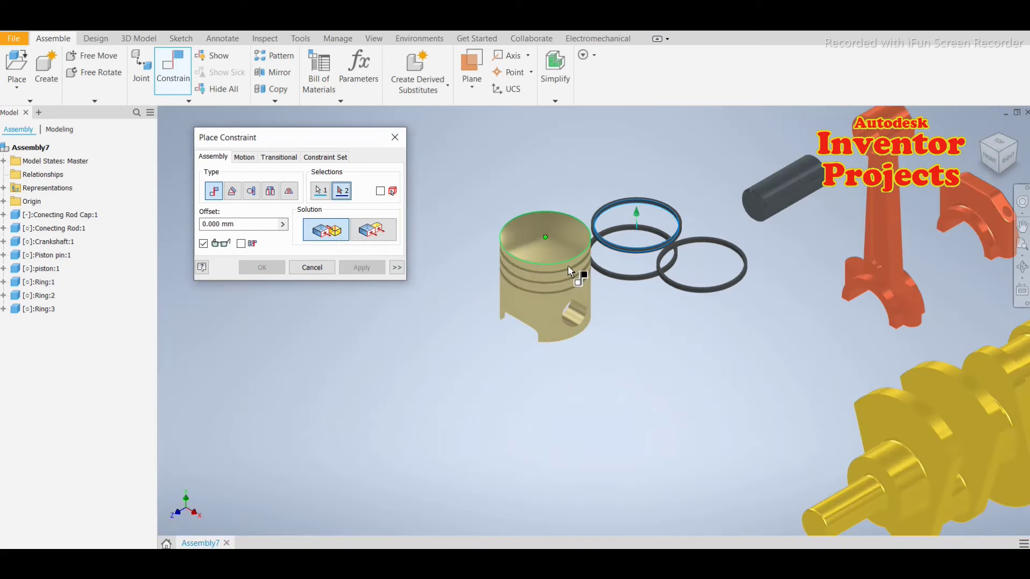
middle_click_drag(567, 271, 570, 263, "shift")
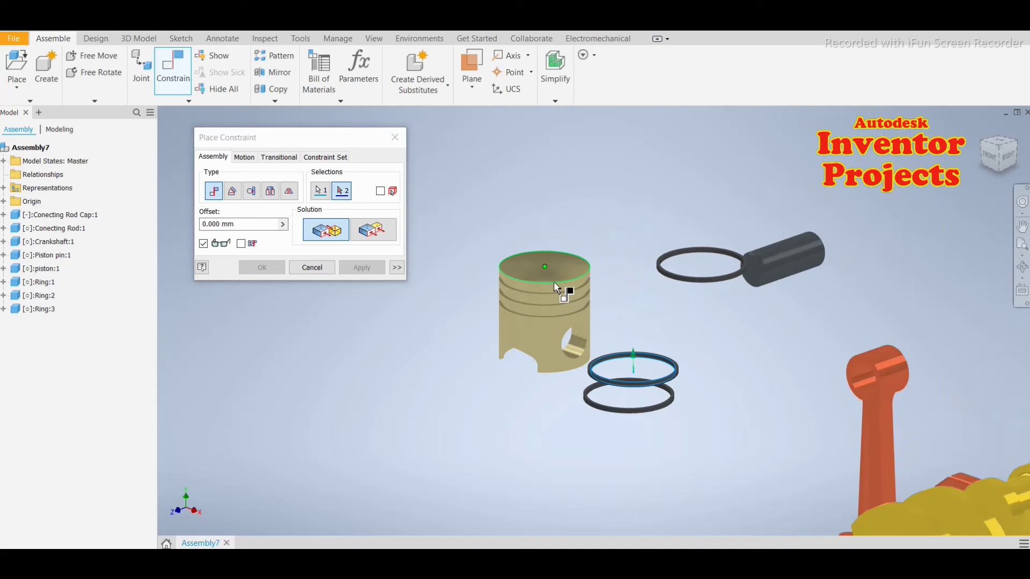
scroll(554, 281, "down", 5)
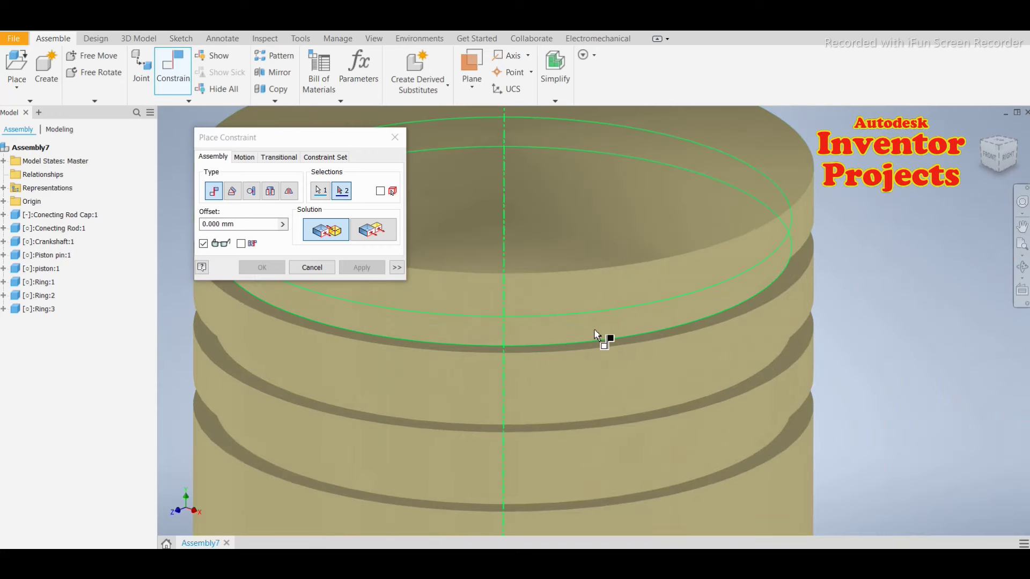
left_click(586, 329)
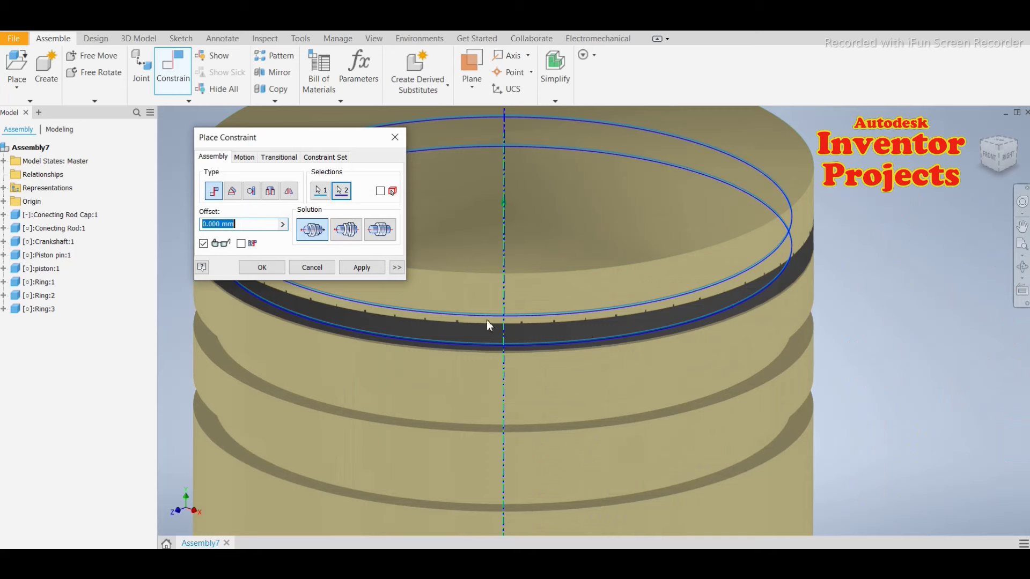
left_click(362, 272)
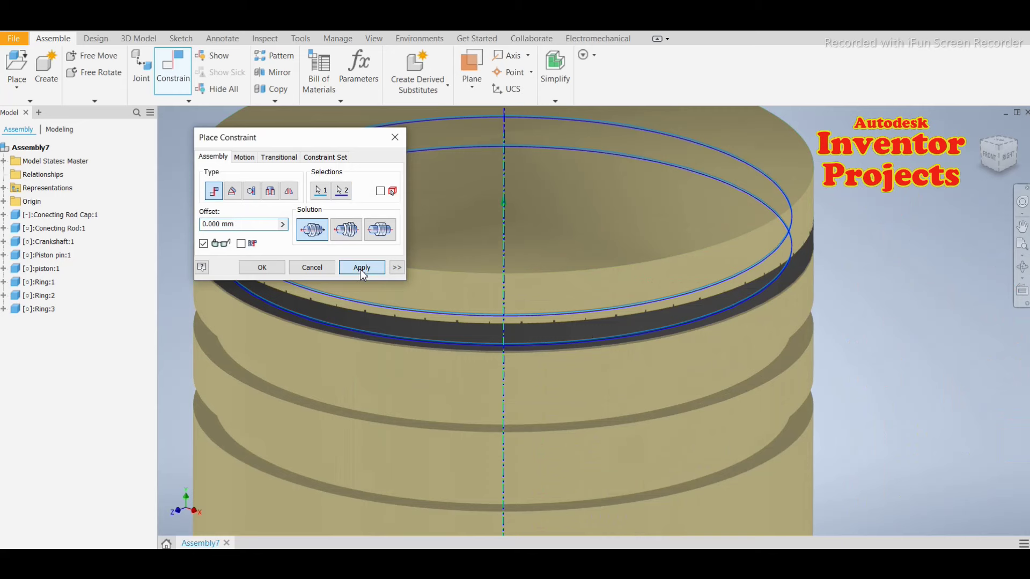
left_click(318, 272)
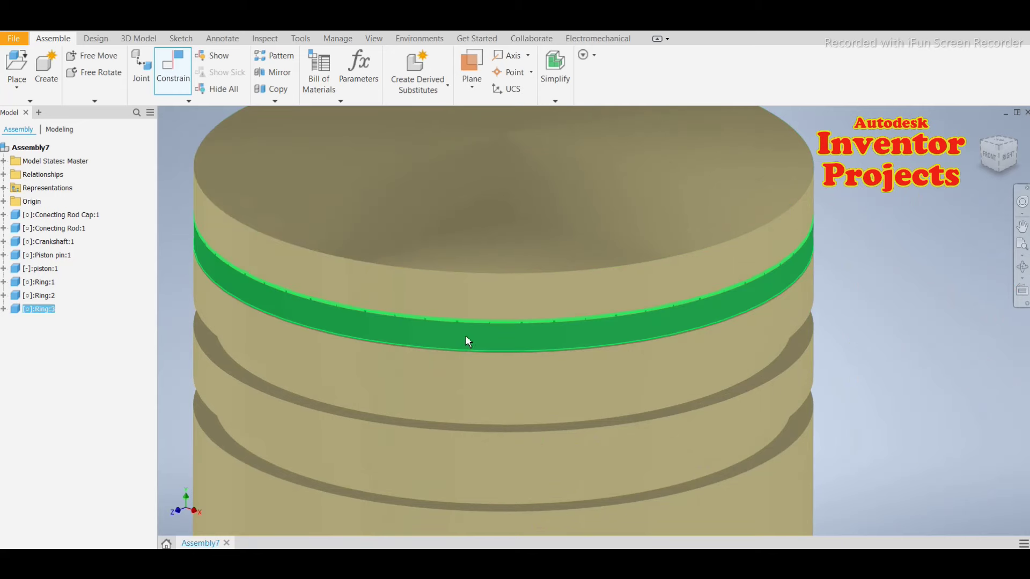
Step: Test the seated ring, then start a new Mate and pick the ring edge
left_click_drag(466, 342, 467, 357)
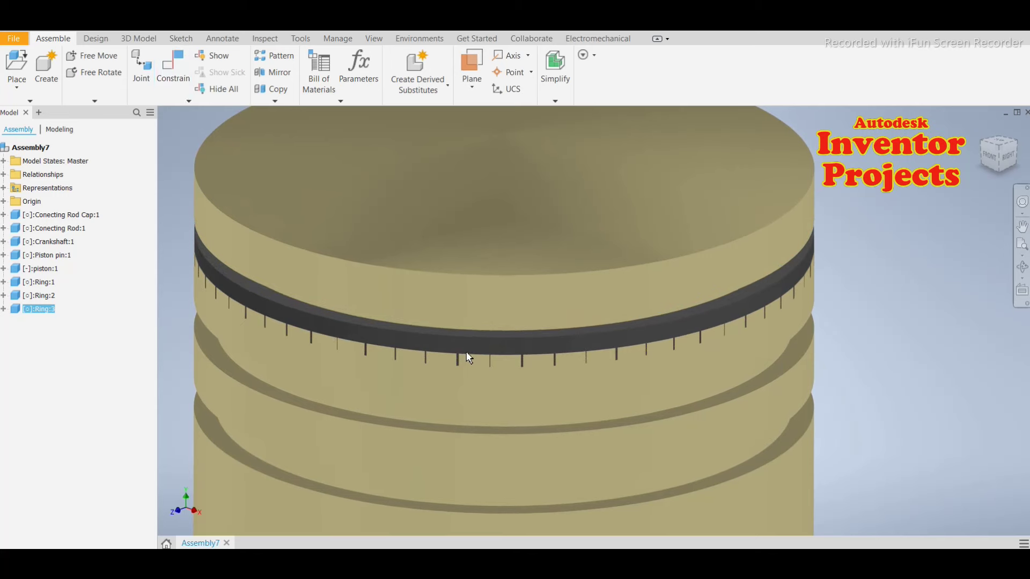
left_click(266, 317)
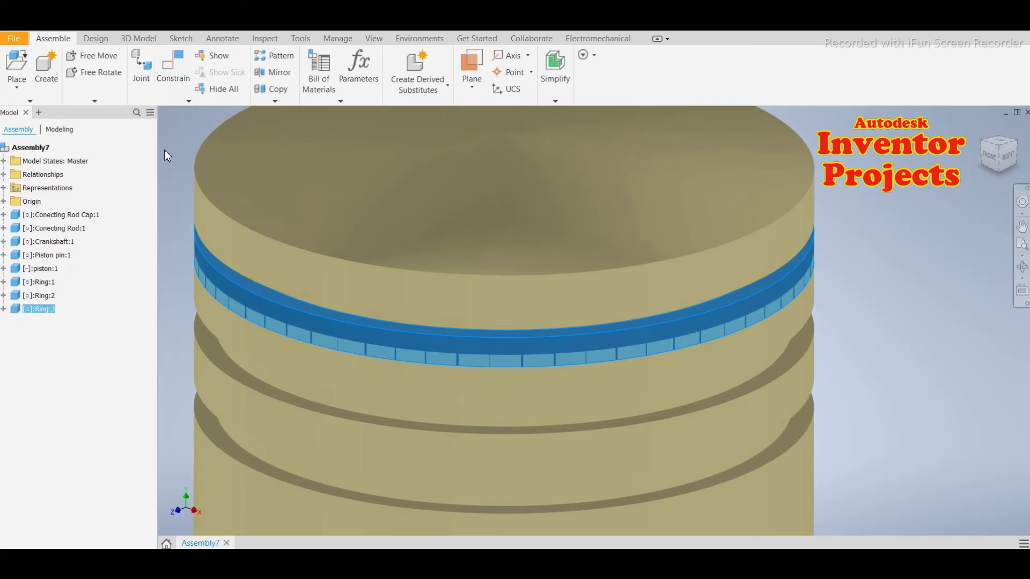
left_click(173, 70)
left_click_drag(315, 142, 869, 166)
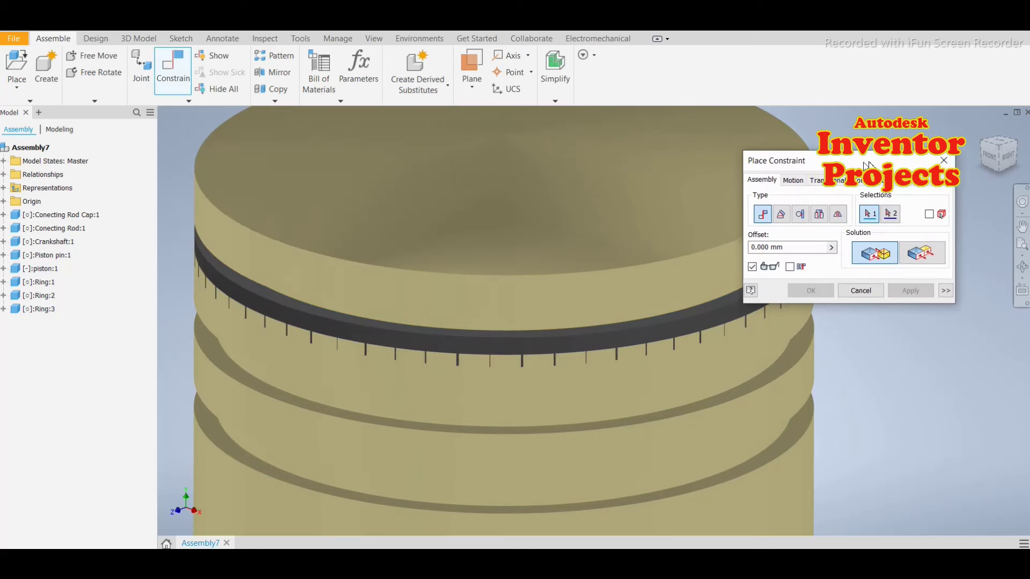
left_click(438, 334)
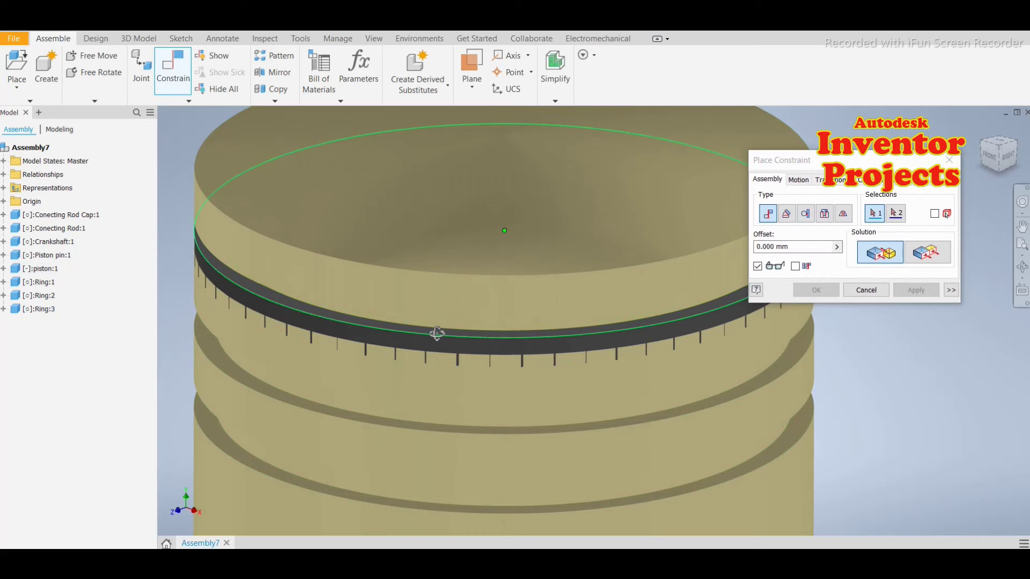
left_click(436, 339)
scroll(418, 386, "up", 5)
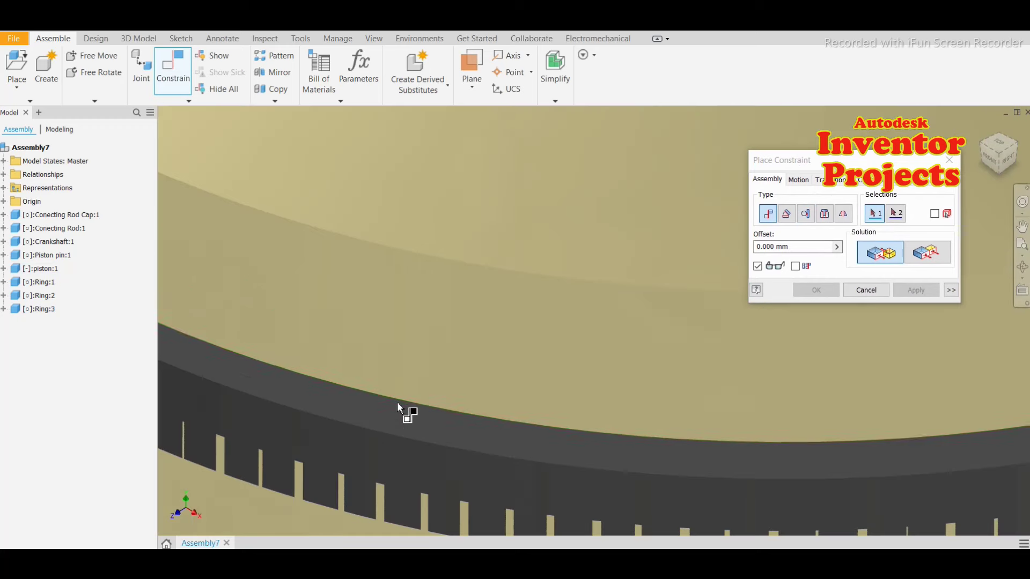
left_click(419, 428)
Step: Pick the piston groove edge and apply the mate so the ring sits flush
scroll(429, 423, "down", 5)
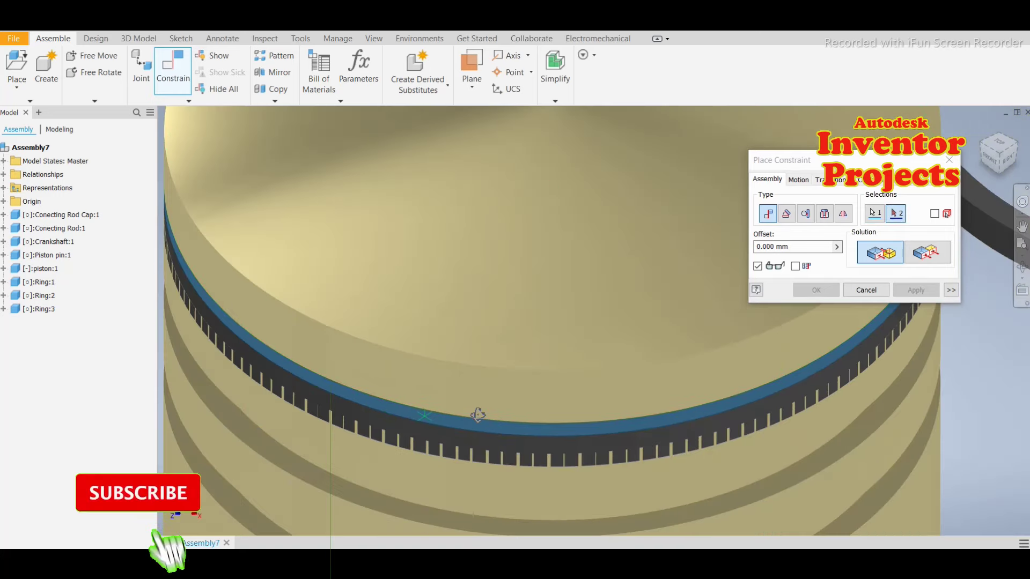
middle_click_drag(478, 416, 498, 386, "shift")
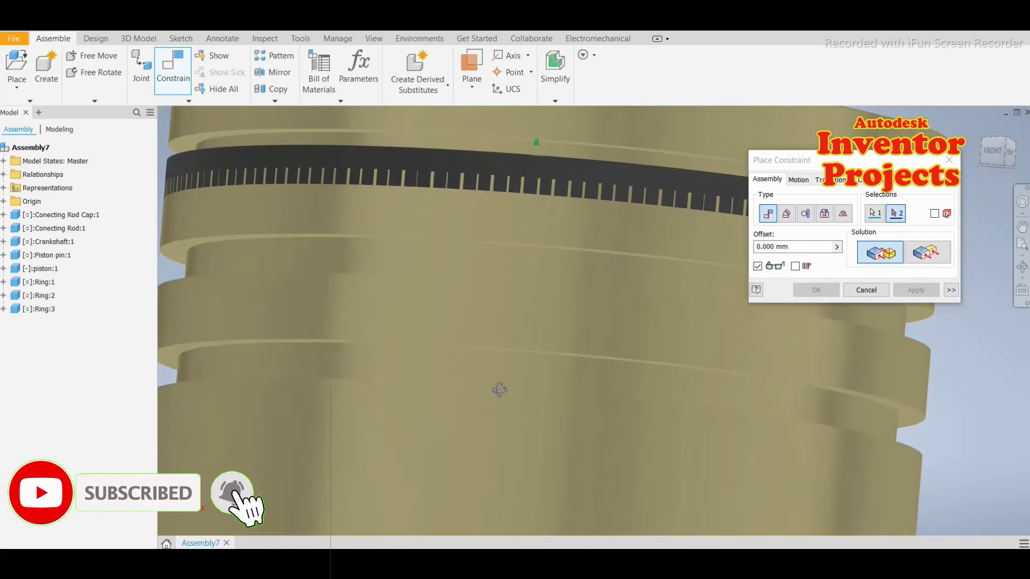
mouse_move(487, 291)
middle_mouse_down("shift")
mouse_move(470, 413)
mouse_move(479, 391)
middle_mouse_up("shift")
scroll(477, 388, "down", 2)
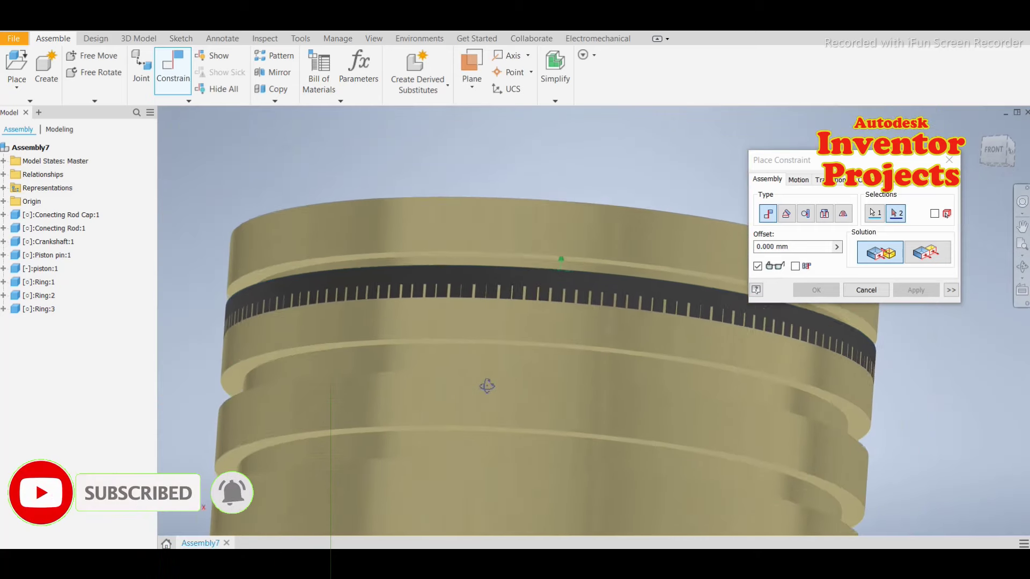
scroll(485, 257, "up", 5)
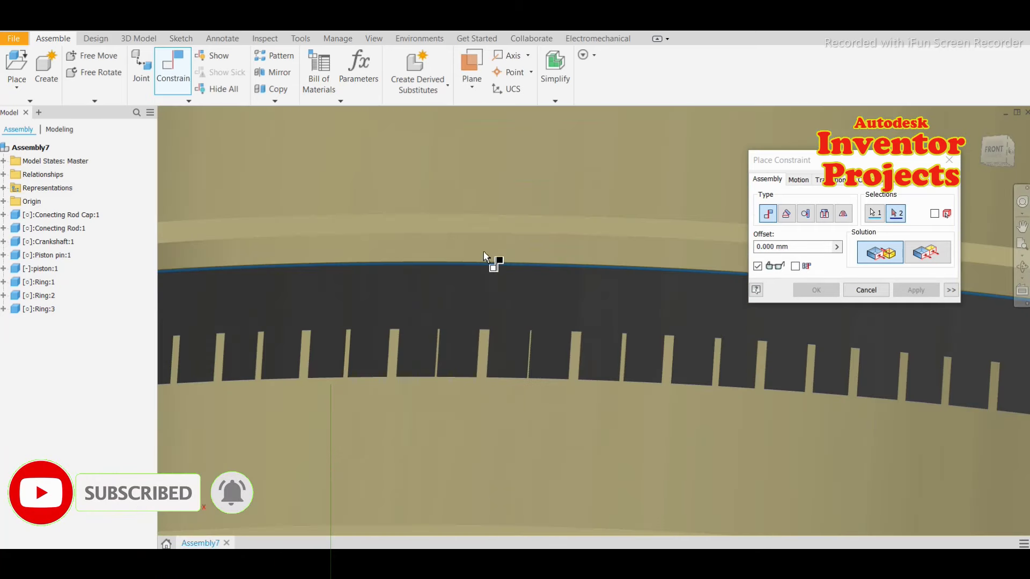
left_click(496, 225)
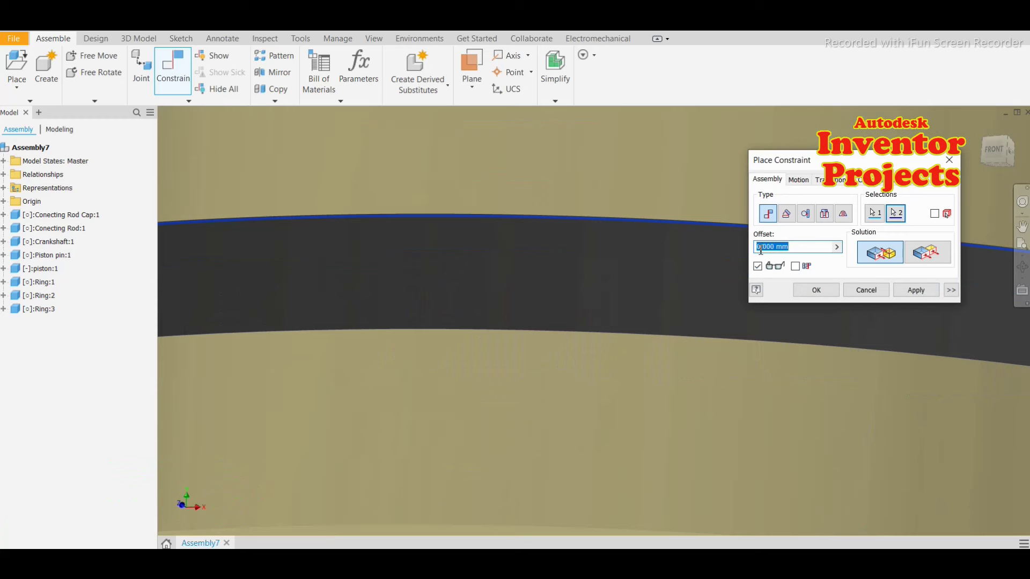
left_click(910, 293)
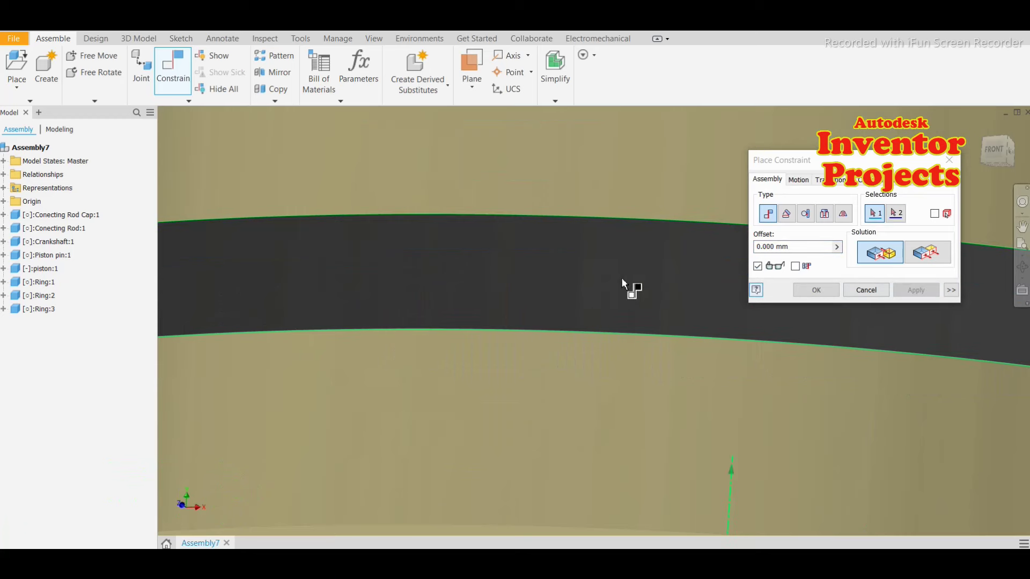
left_click(858, 290)
scroll(539, 287, "down", 4)
scroll(538, 286, "down", 2)
Step: Orbit to look down on the piston top and start a new constraint with C
mouse_move(572, 322)
middle_mouse_down("shift")
mouse_move(547, 342)
mouse_move(567, 305)
mouse_move(568, 345)
mouse_move(461, 242)
middle_mouse_up("shift")
scroll(462, 242, "down", 3)
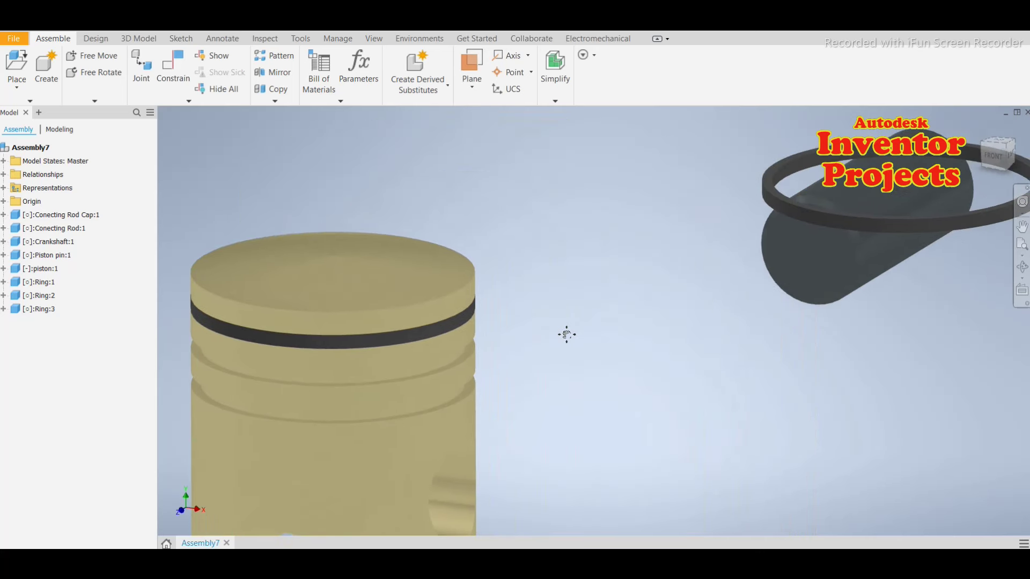
scroll(566, 334, "down", 5)
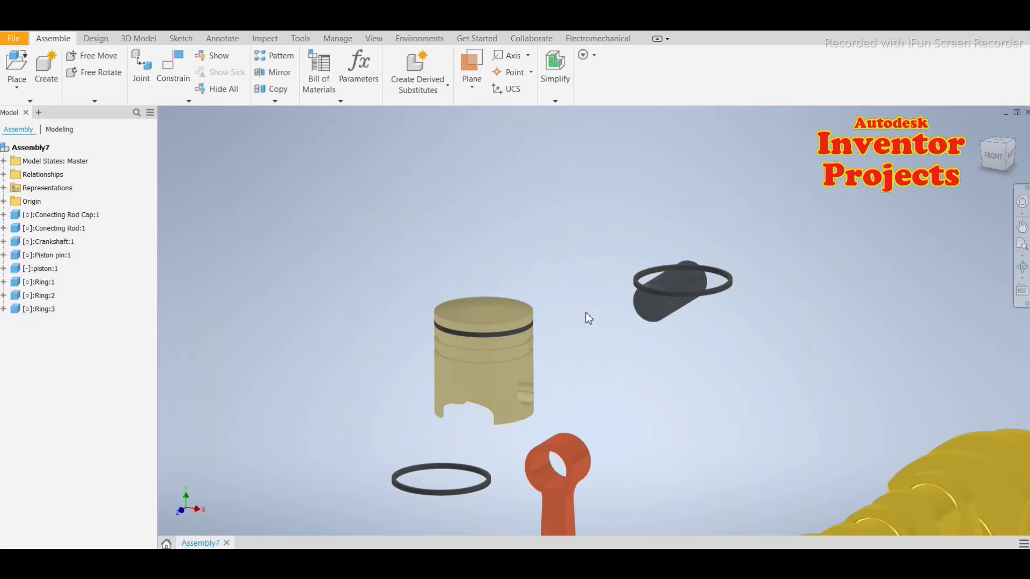
key("c")
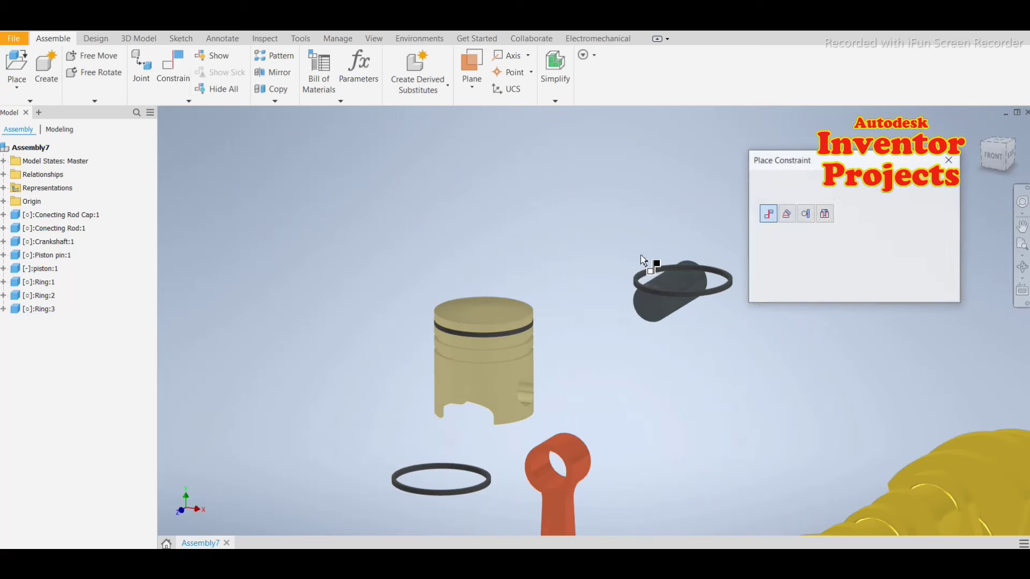
scroll(697, 268, "up", 5)
scroll(751, 327, "up", 3)
Step: Mate the loose ring's edge to the piston's next groove down and apply it
left_click(780, 343)
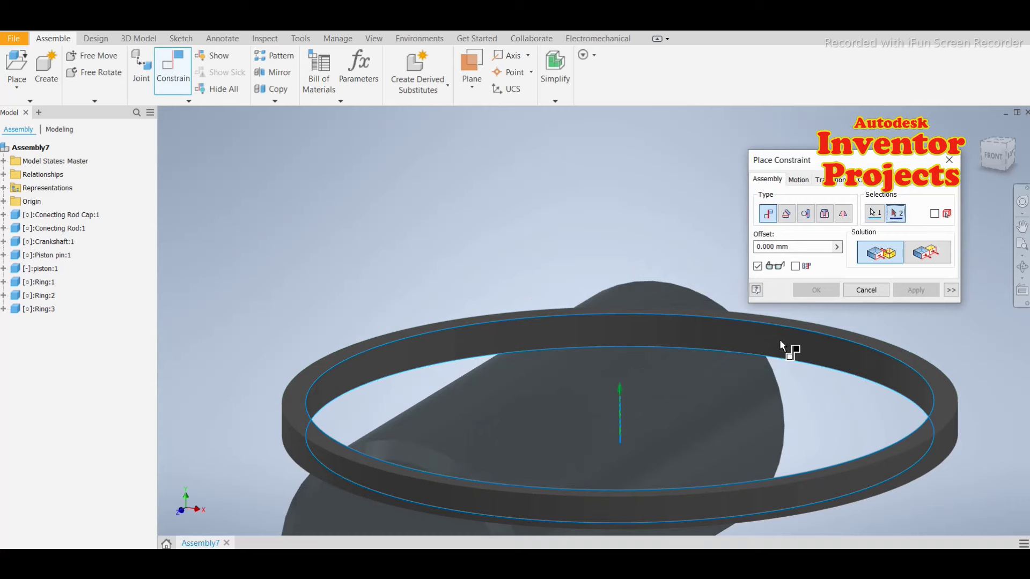
scroll(599, 290, "down", 5)
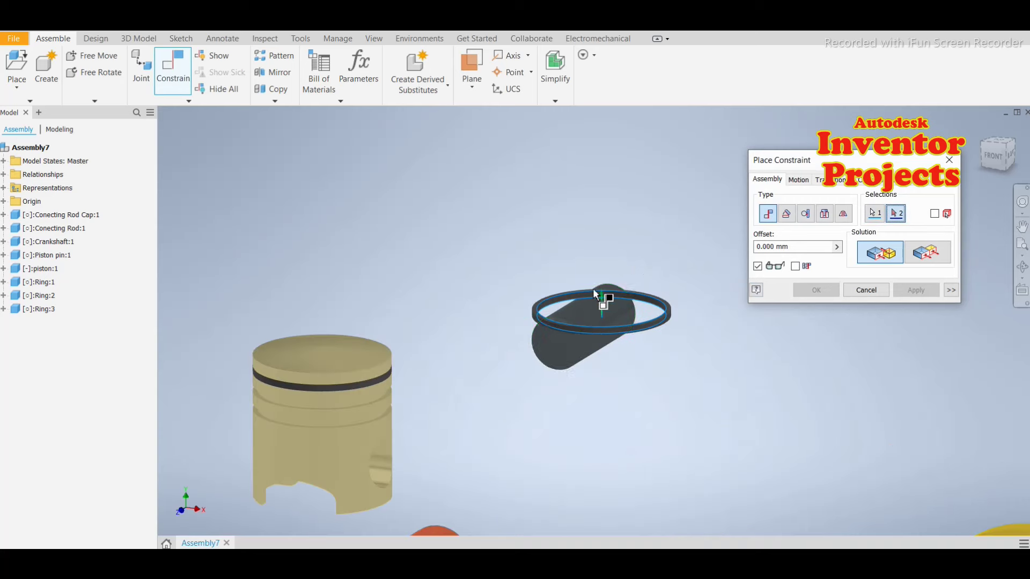
scroll(289, 424, "up", 5)
scroll(354, 402, "up", 2)
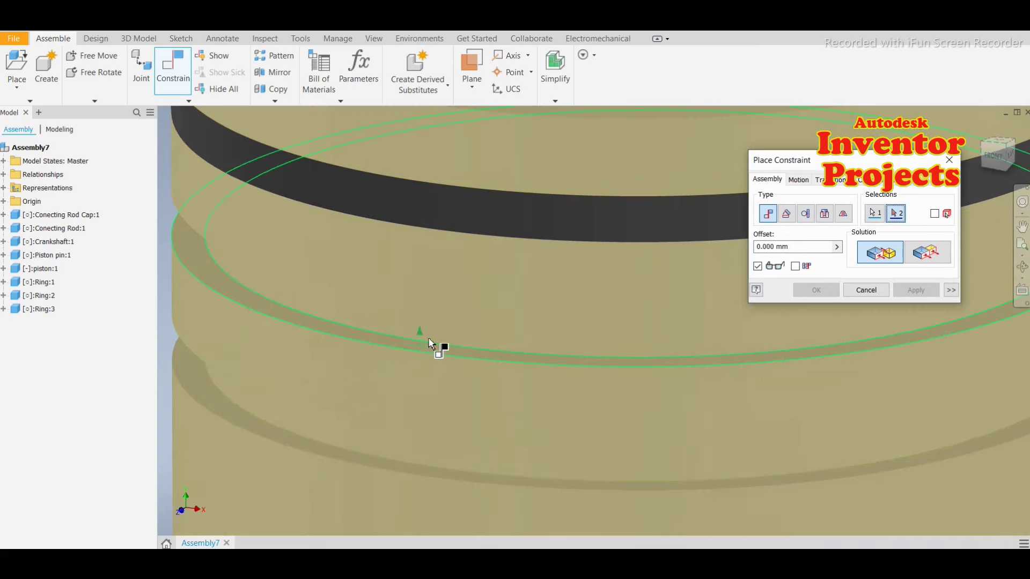
scroll(440, 344, "down", 2)
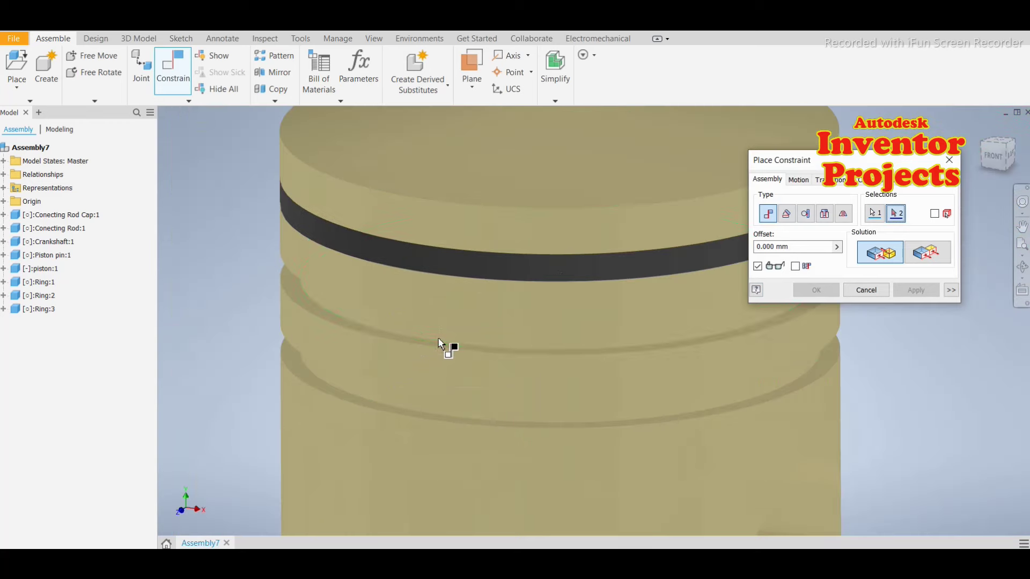
left_click(466, 337)
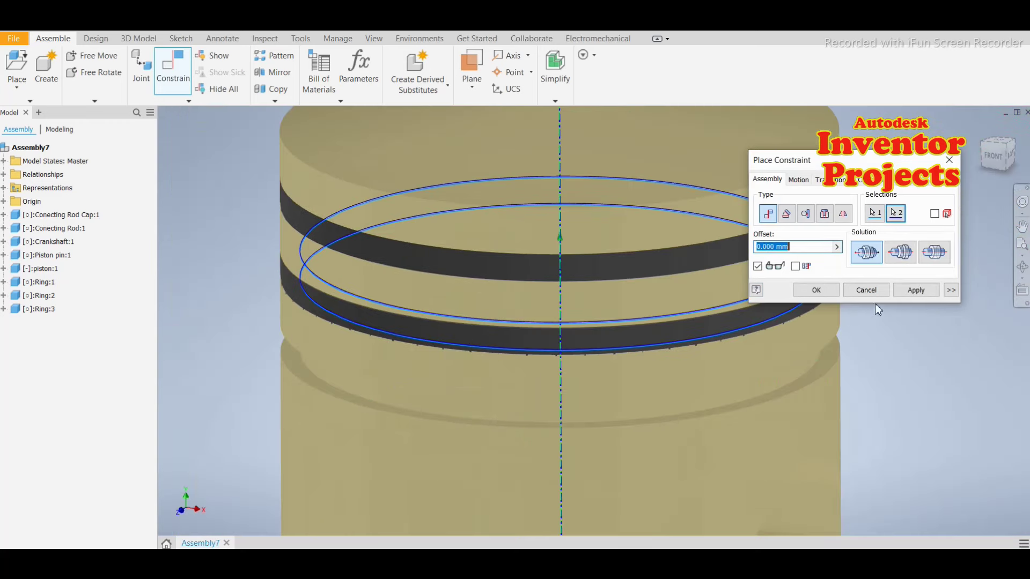
left_click(916, 290)
left_click(874, 290)
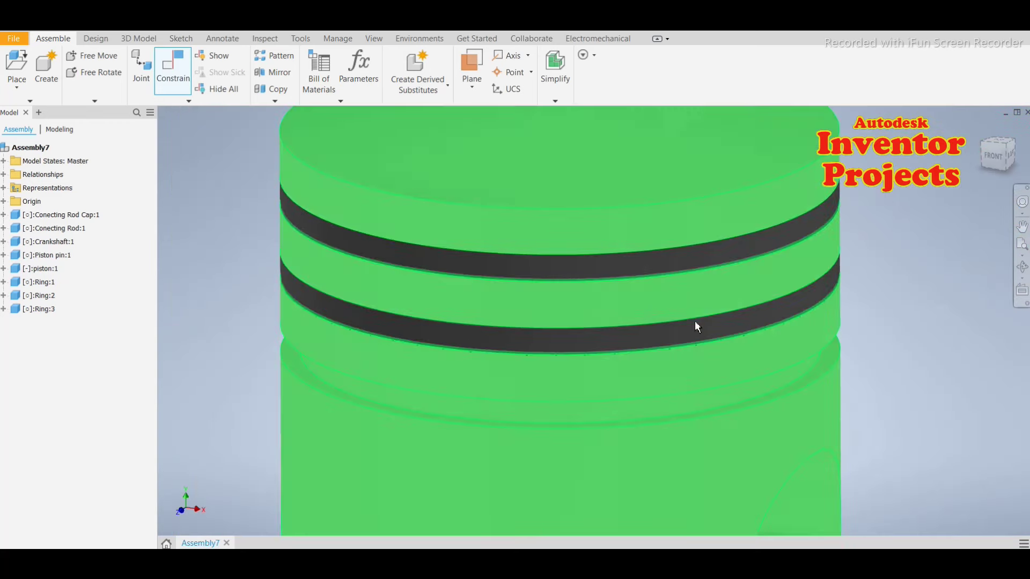
Step: Select Ring:1, start a constraint and pick the ring's edge
left_click(548, 349)
left_click(171, 67)
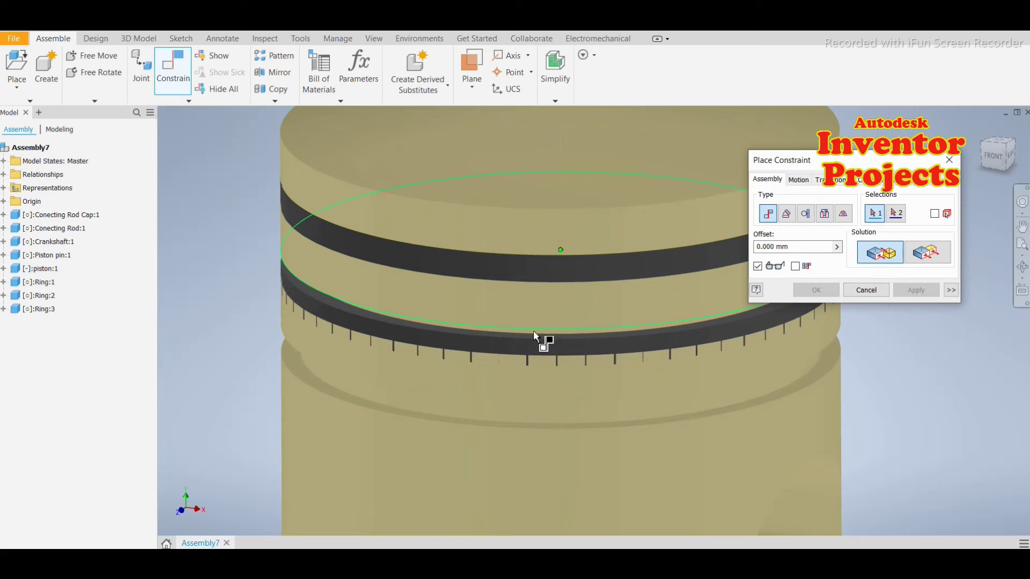
scroll(528, 352, "up", 2)
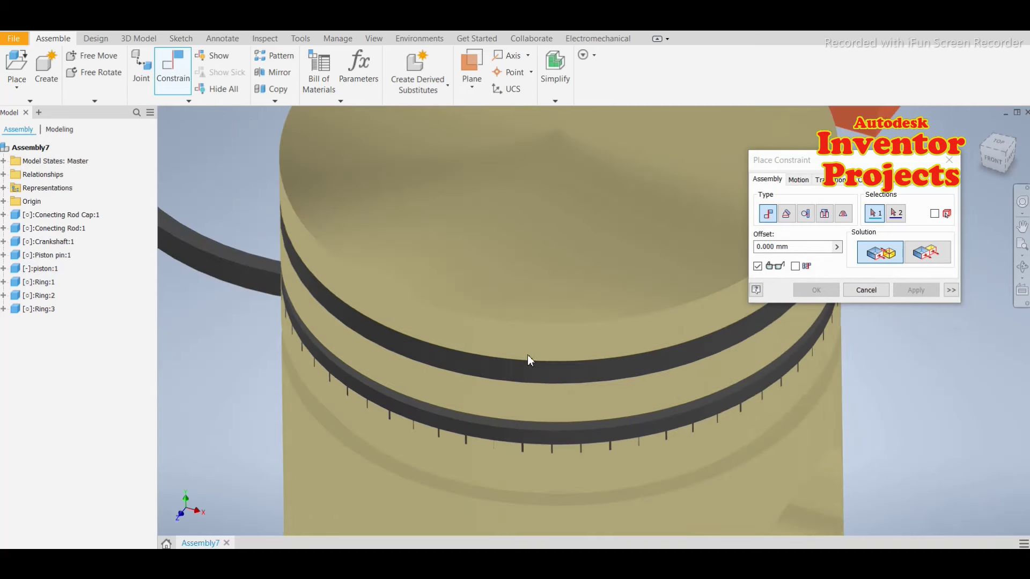
scroll(477, 423, "up", 3)
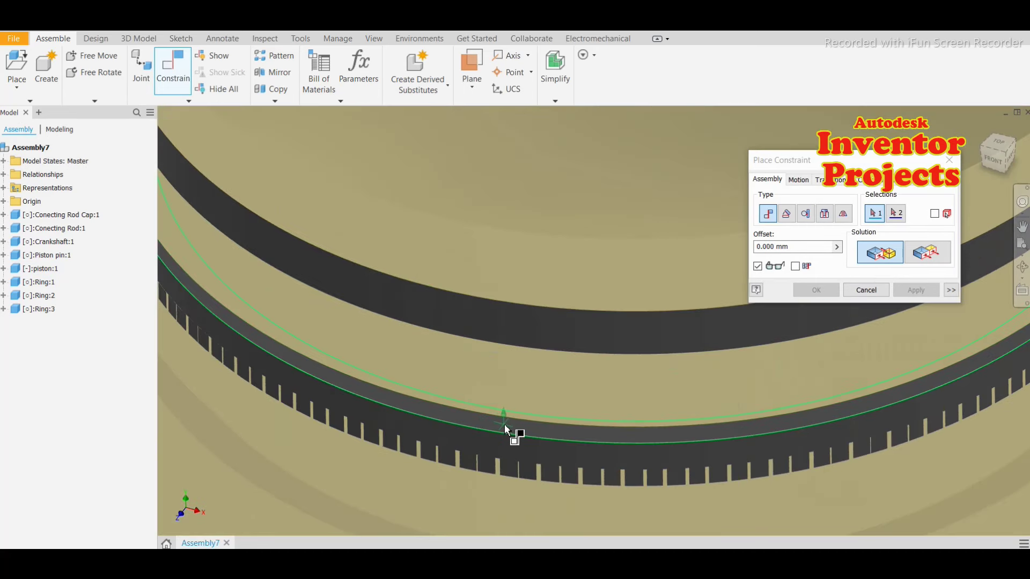
left_click(504, 424)
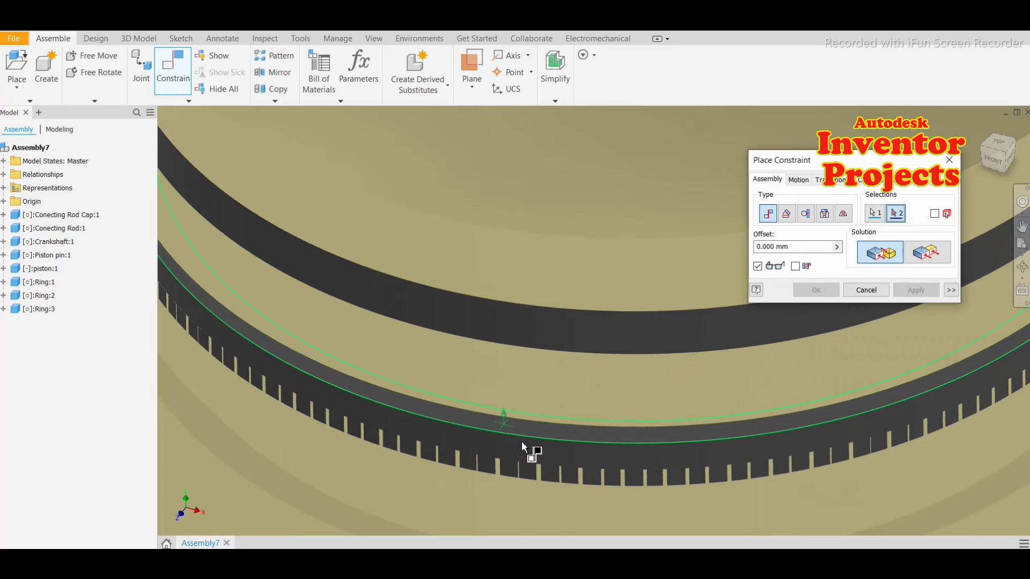
scroll(543, 433, "down", 3)
Step: Pick the piston groove edge, apply the mate, and end the constraint command
middle_click_drag(544, 436, 570, 401, "shift")
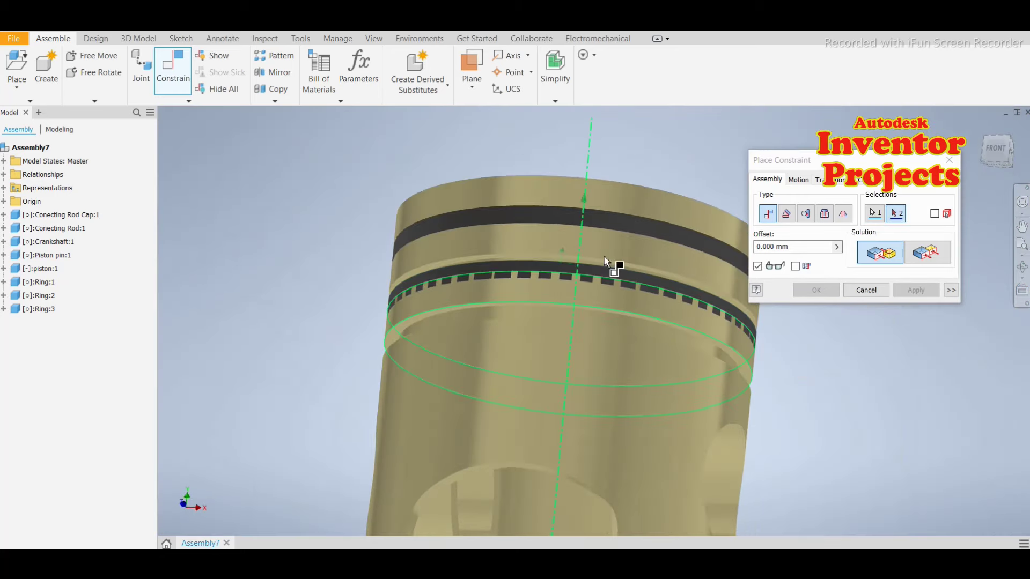
scroll(606, 274, "up", 3)
left_click(603, 271)
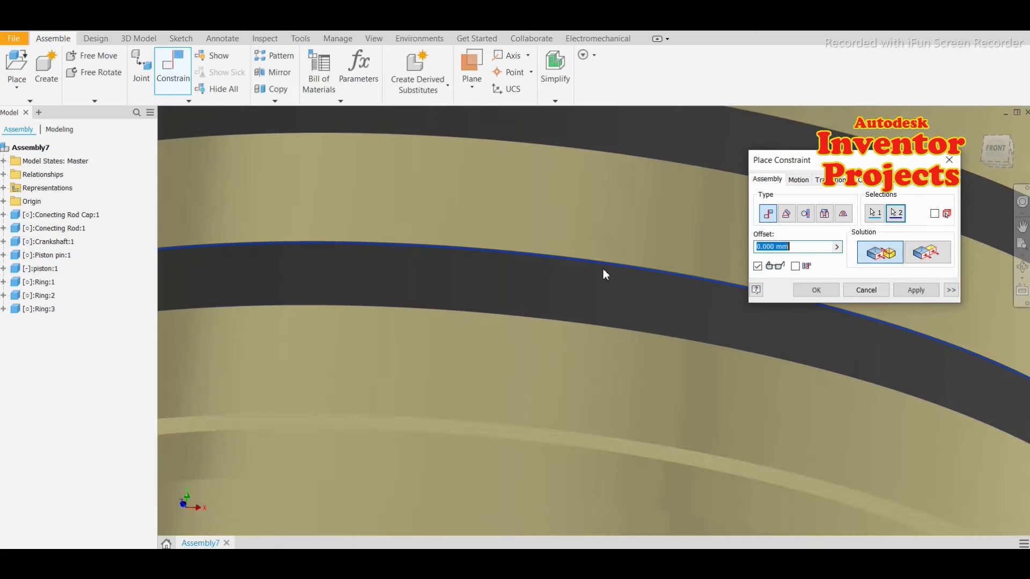
left_click(912, 292)
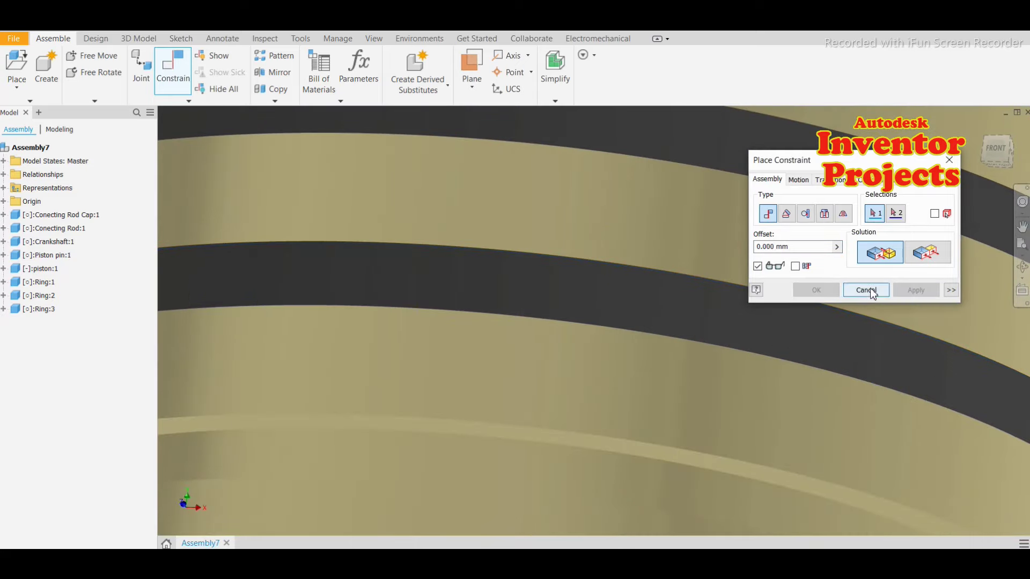
left_click(866, 290)
scroll(680, 288, "down", 3)
scroll(680, 287, "down", 3)
key("Escape")
Step: Mate the loose third ring's edge to a piston groove edge
mouse_move(826, 331)
middle_mouse_down("shift")
mouse_move(814, 359)
mouse_move(768, 335)
middle_mouse_up("shift")
scroll(768, 335, "down", 2)
scroll(729, 320, "down", 3)
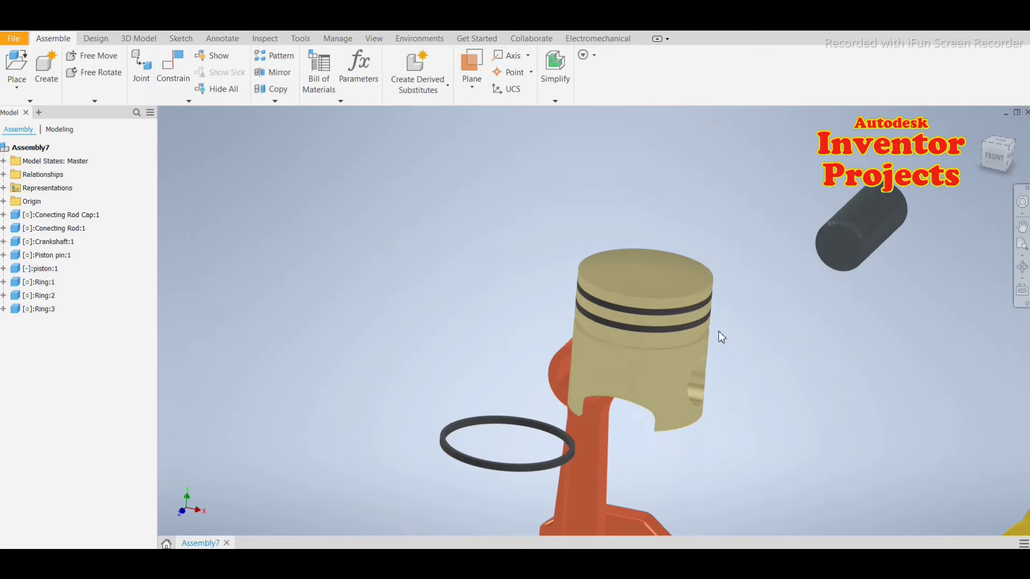
left_click(170, 76)
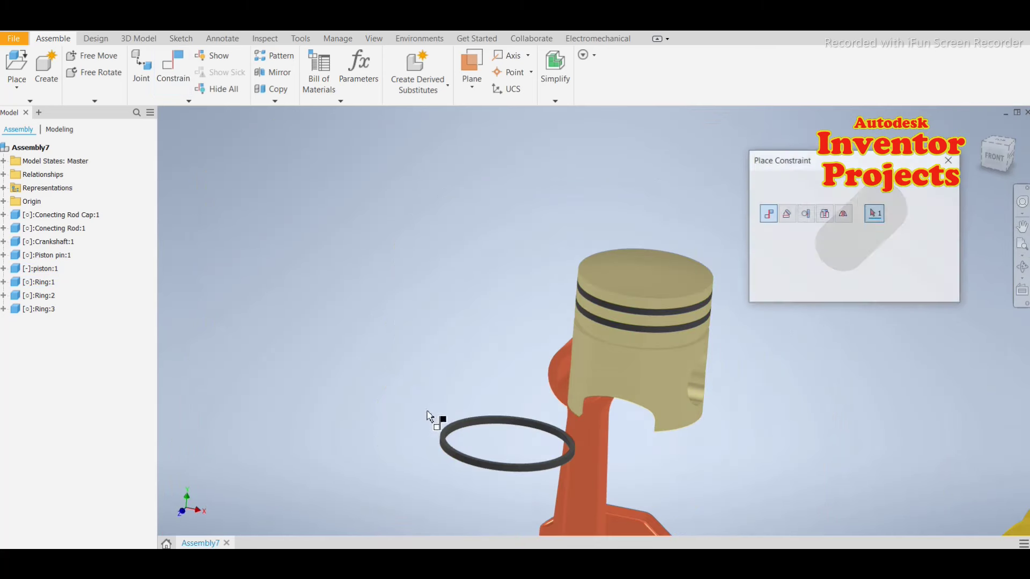
scroll(531, 443, "up", 3)
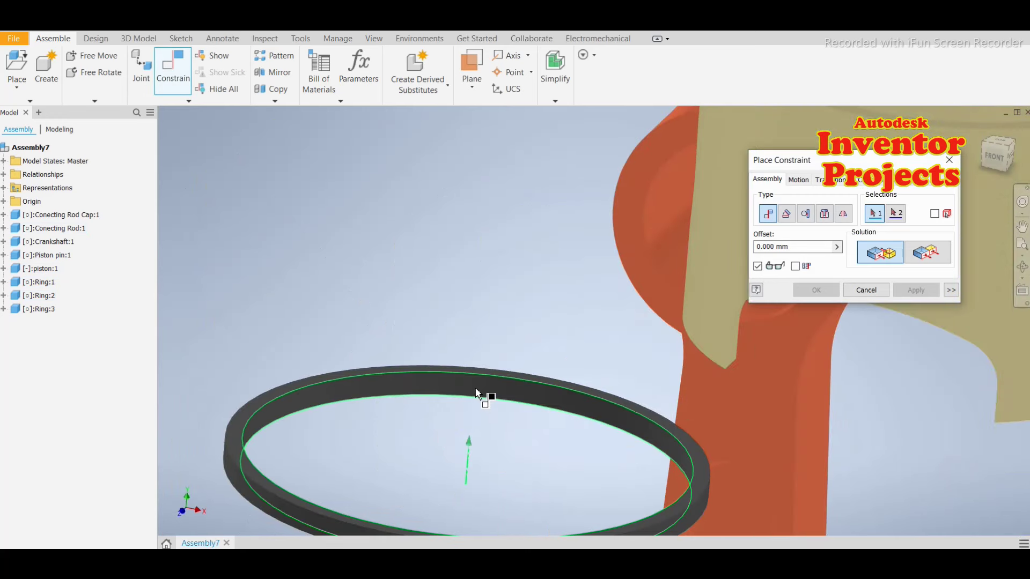
left_click(480, 403)
scroll(482, 399, "down", 2)
scroll(504, 397, "down", 2)
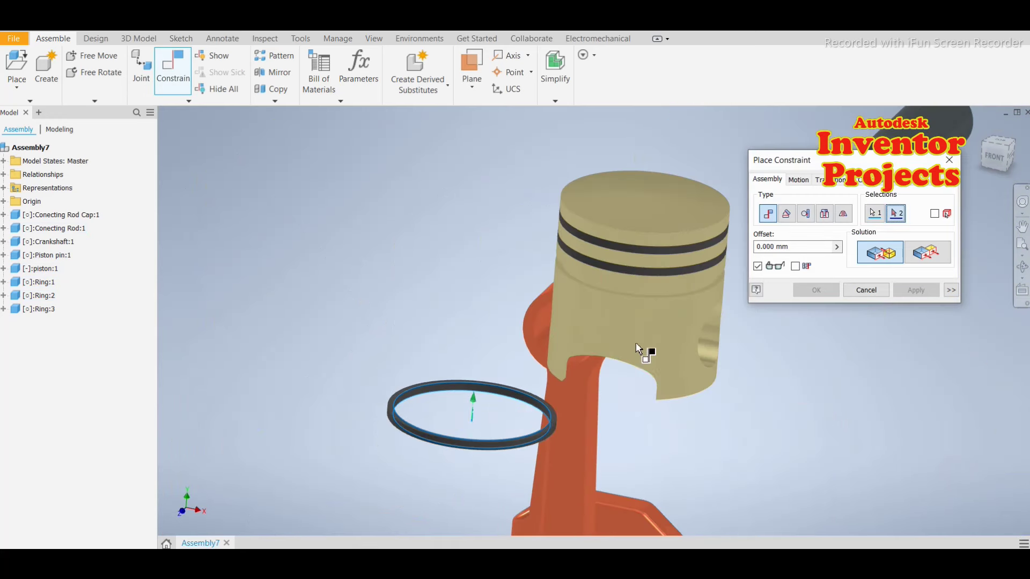
scroll(642, 295, "up", 5)
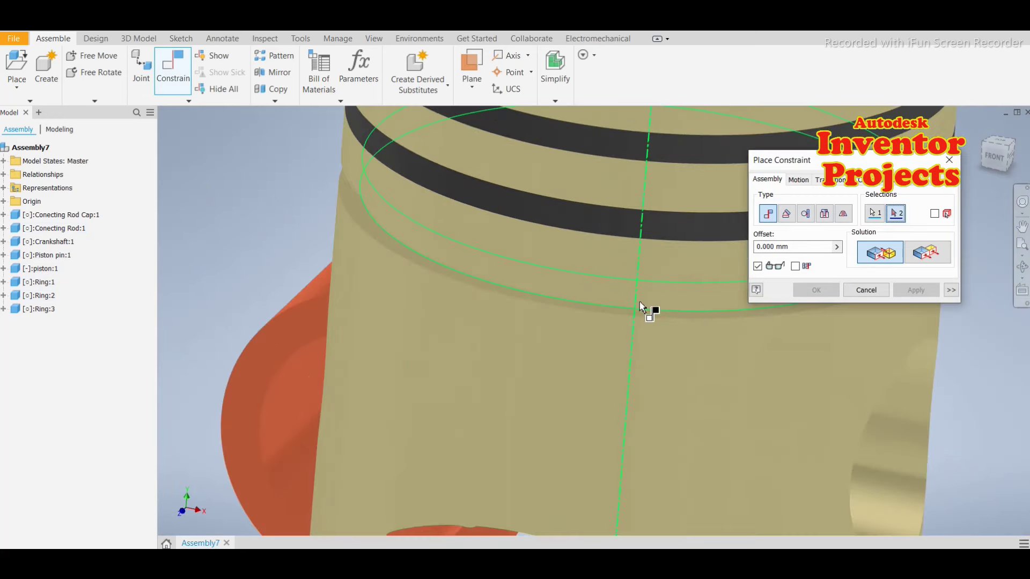
left_click(653, 301)
scroll(652, 298, "down", 1)
scroll(529, 320, "down", 2)
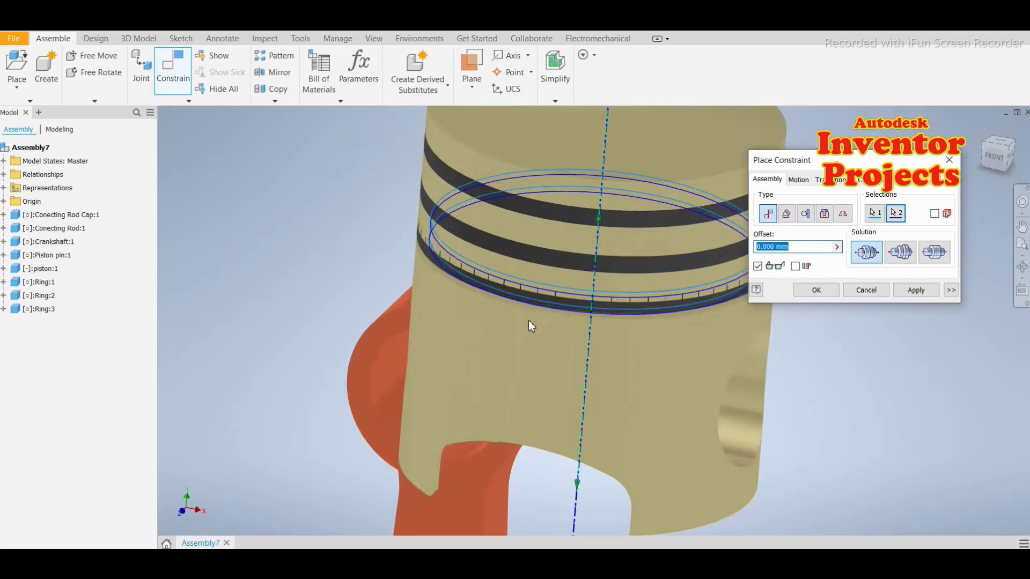
scroll(528, 320, "down", 2)
left_click(911, 297)
left_click(865, 290)
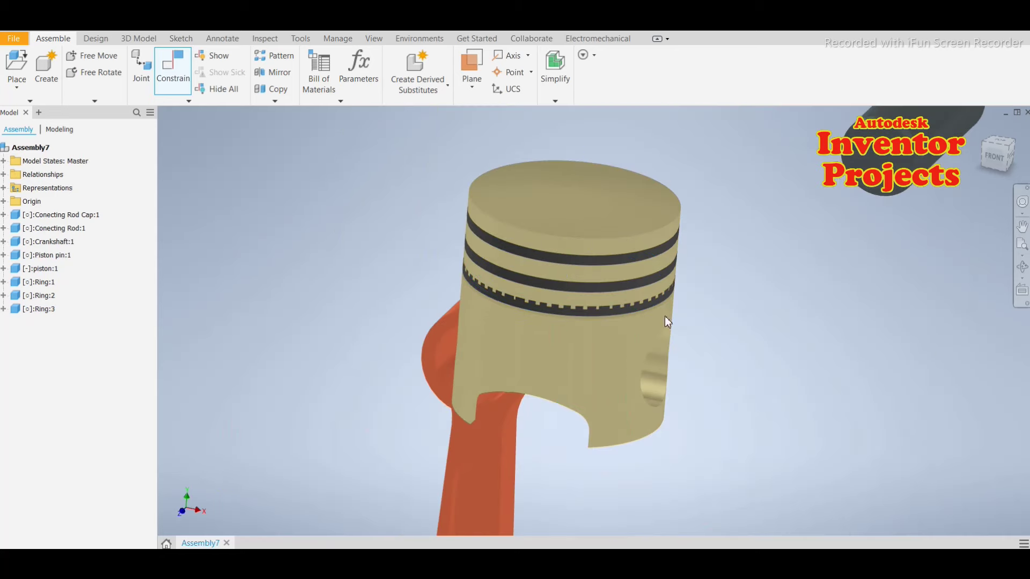
Step: Constrain Ring:2 into the piston's lowest groove so all three rings are seated
scroll(576, 304, "up", 3)
scroll(574, 322, "up", 3)
scroll(575, 337, "down", 3)
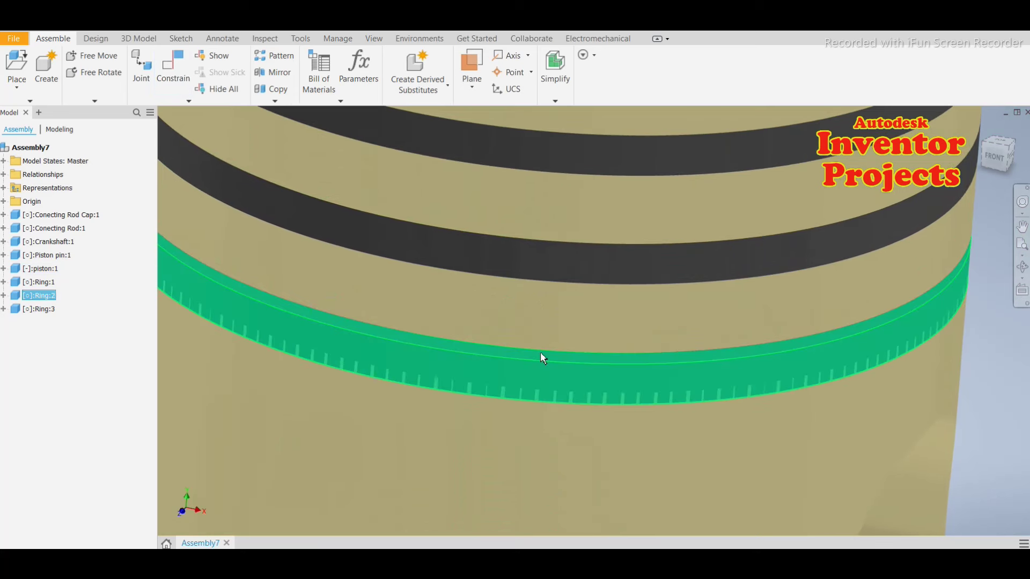
left_click(540, 351)
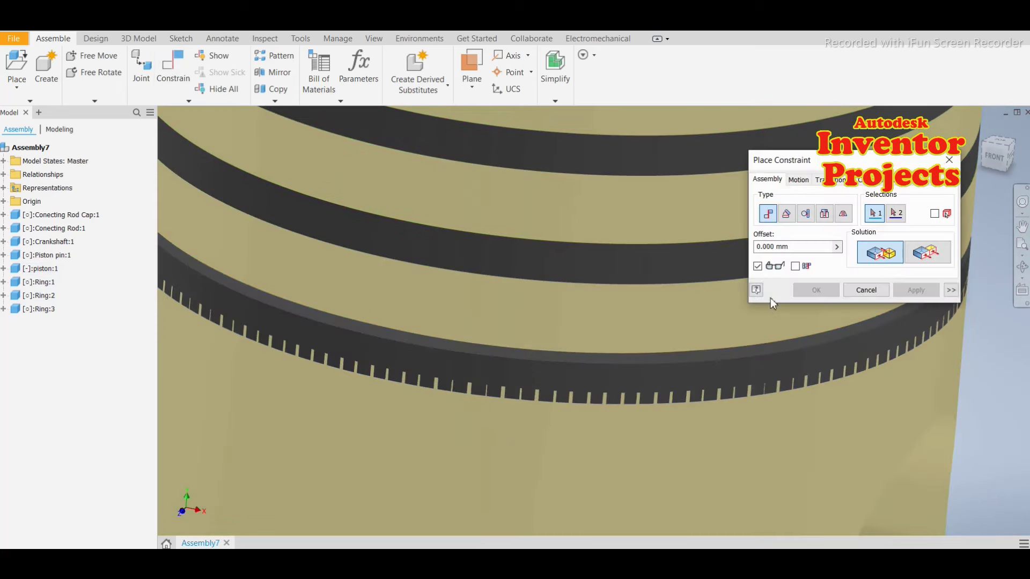
left_click(470, 350)
scroll(632, 358, "down", 3)
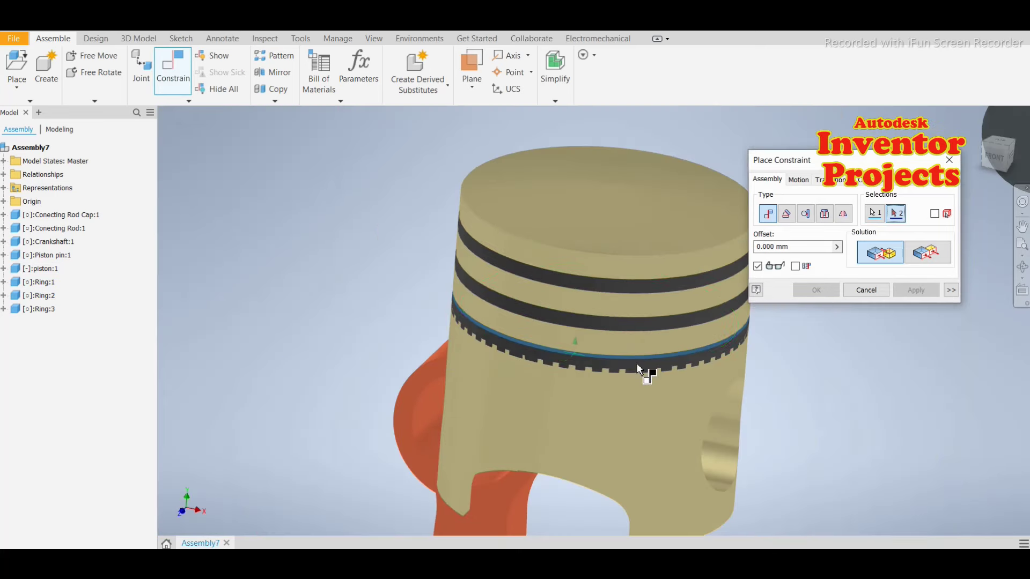
middle_click_drag(638, 368, 611, 239, "shift")
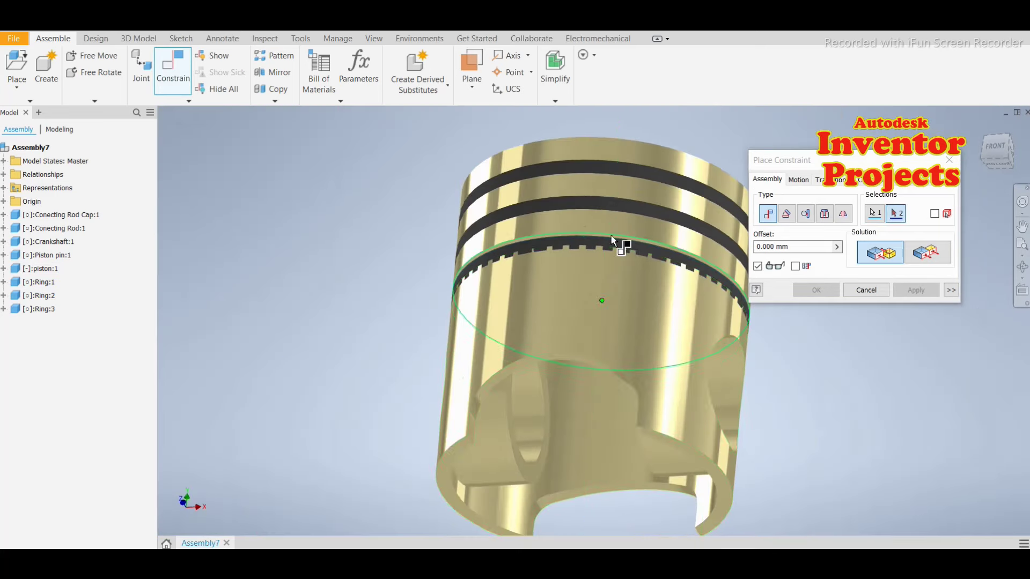
scroll(611, 239, "up", 5)
left_click(610, 237)
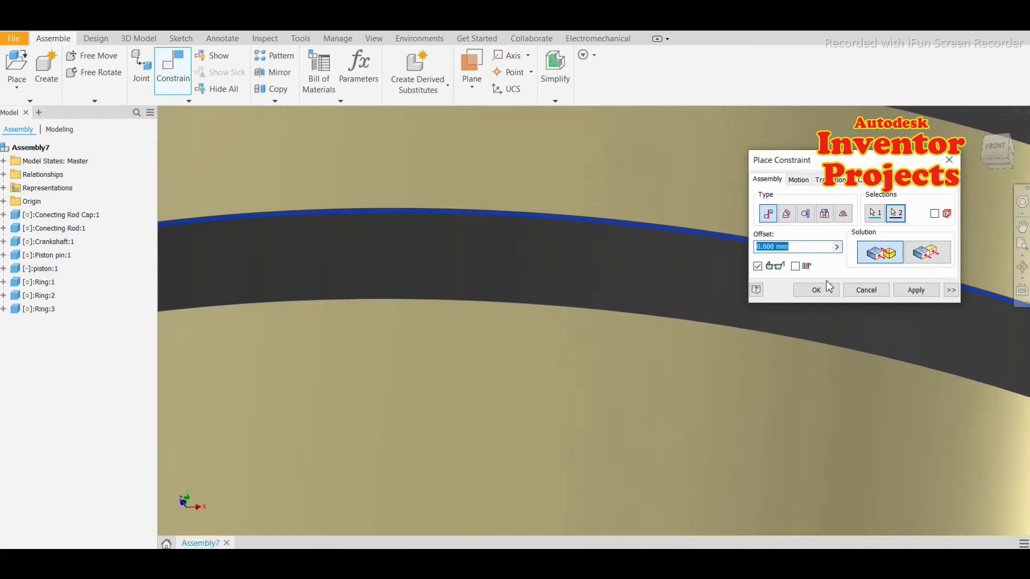
left_click(912, 291)
left_click(866, 289)
scroll(558, 281, "down", 3)
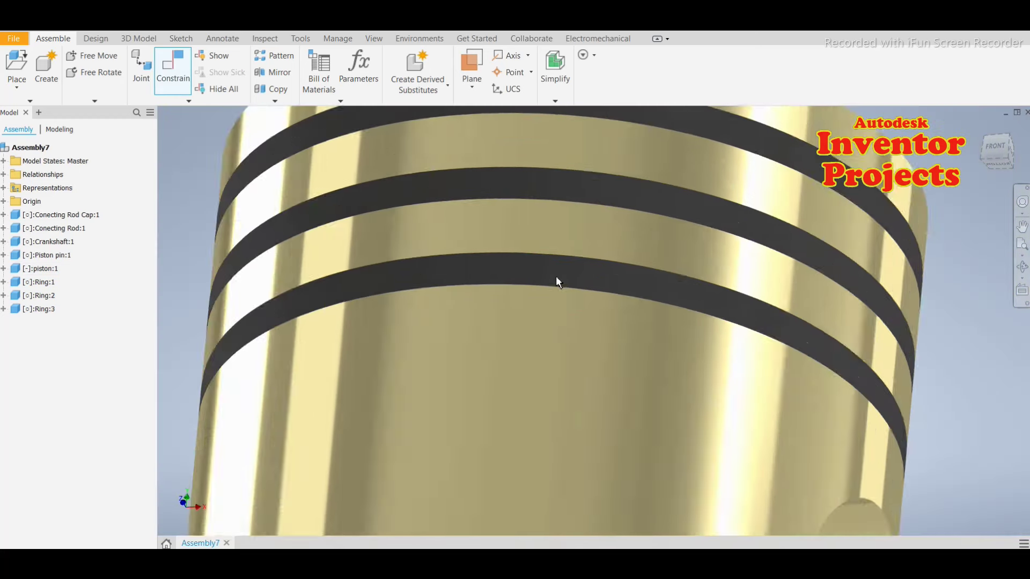
scroll(557, 282, "down", 2)
Step: Zoom out to see all parts, then drag the connecting rod left of the piston and its cap below it
middle_click_drag(681, 310, 669, 338, "shift")
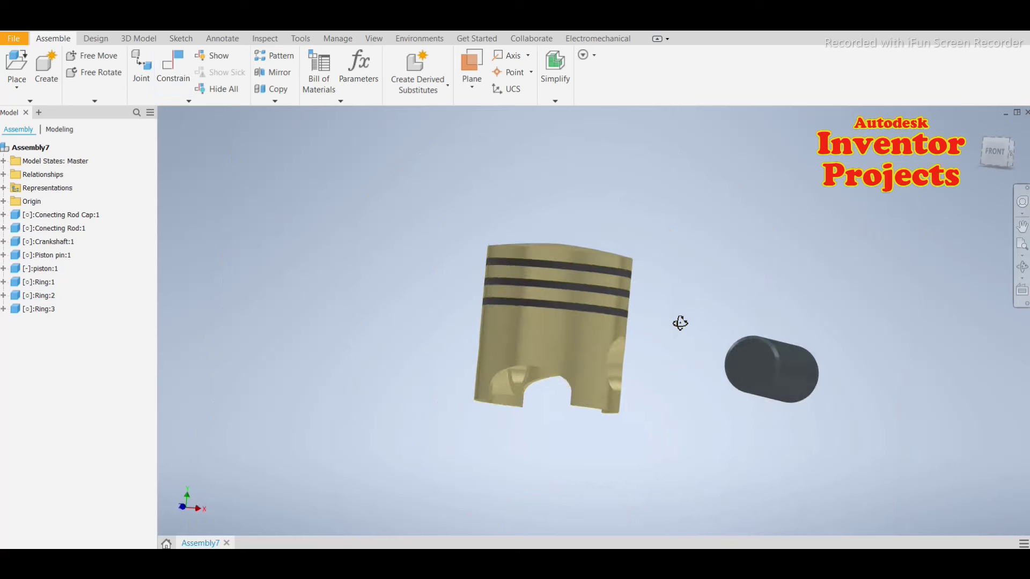
scroll(669, 338, "down", 2)
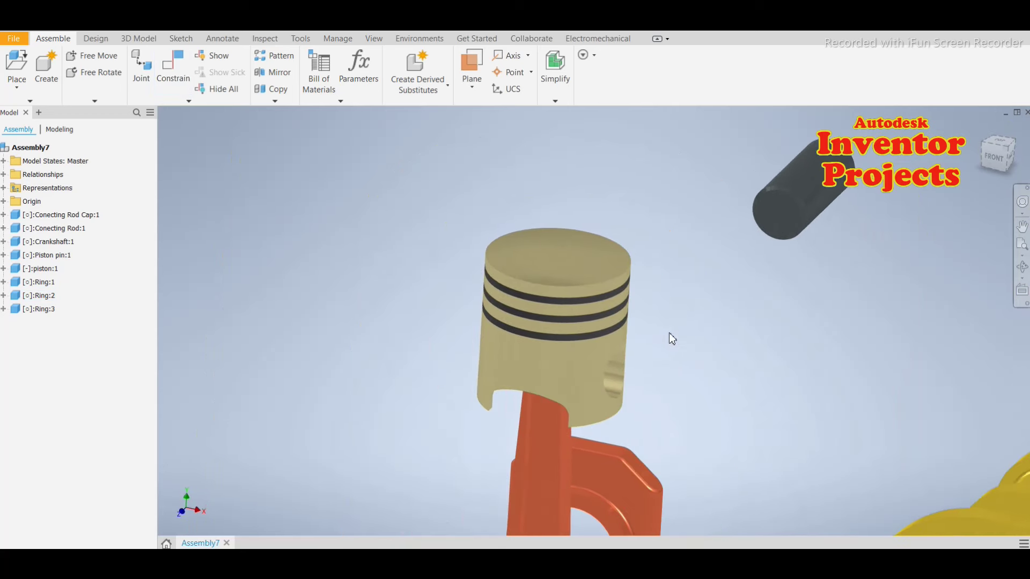
scroll(668, 333, "down", 4)
mouse_move(674, 334)
middle_mouse_down("shift")
mouse_move(641, 330)
mouse_move(665, 349)
middle_mouse_up("shift")
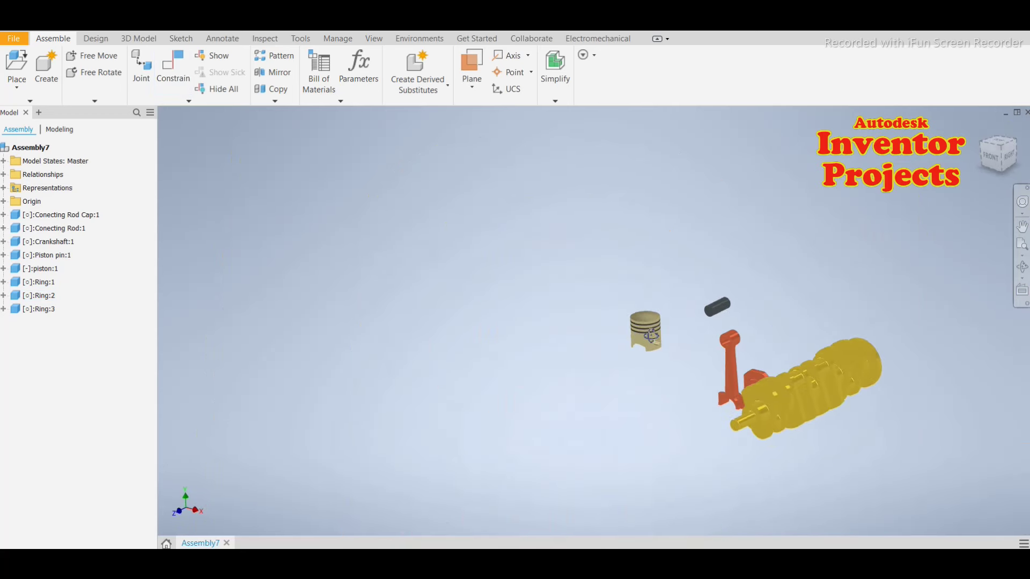
scroll(740, 370, "up", 2)
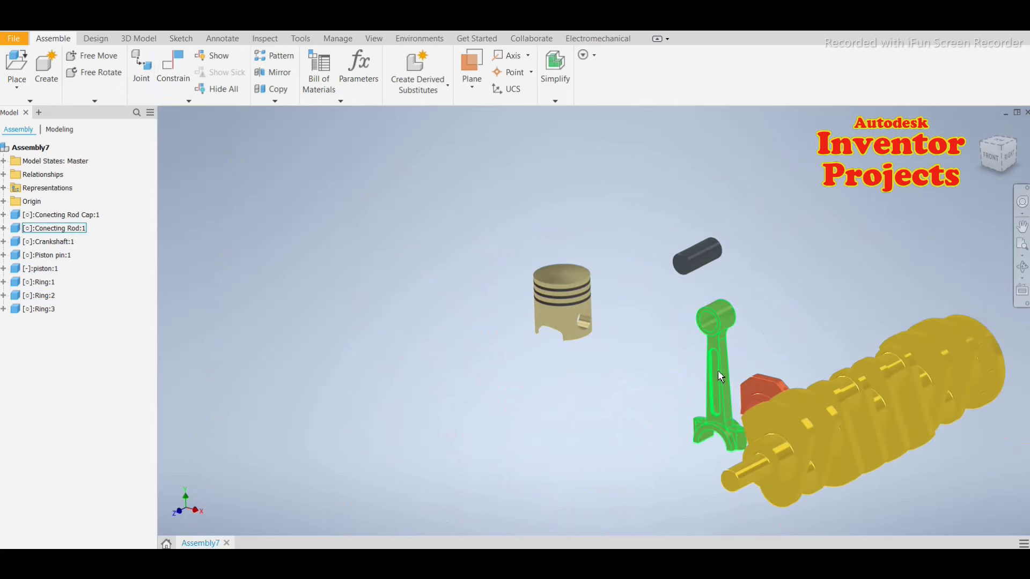
left_click_drag(720, 373, 388, 330)
left_click_drag(723, 395, 372, 458)
left_click(648, 351)
left_click(696, 276)
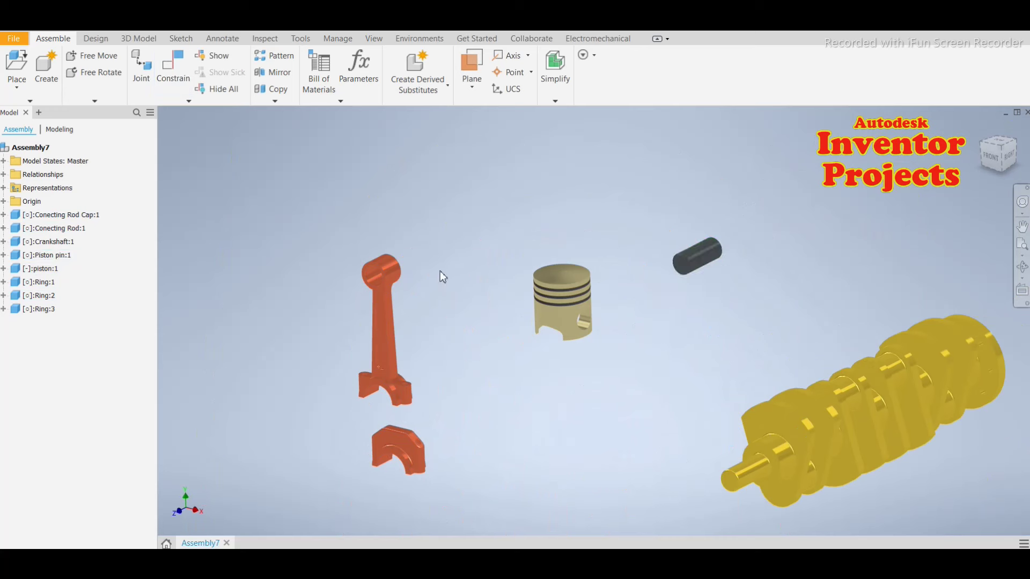
Step: Try a constraint on the piston's pin-hole axis, then cancel it
left_click(169, 65)
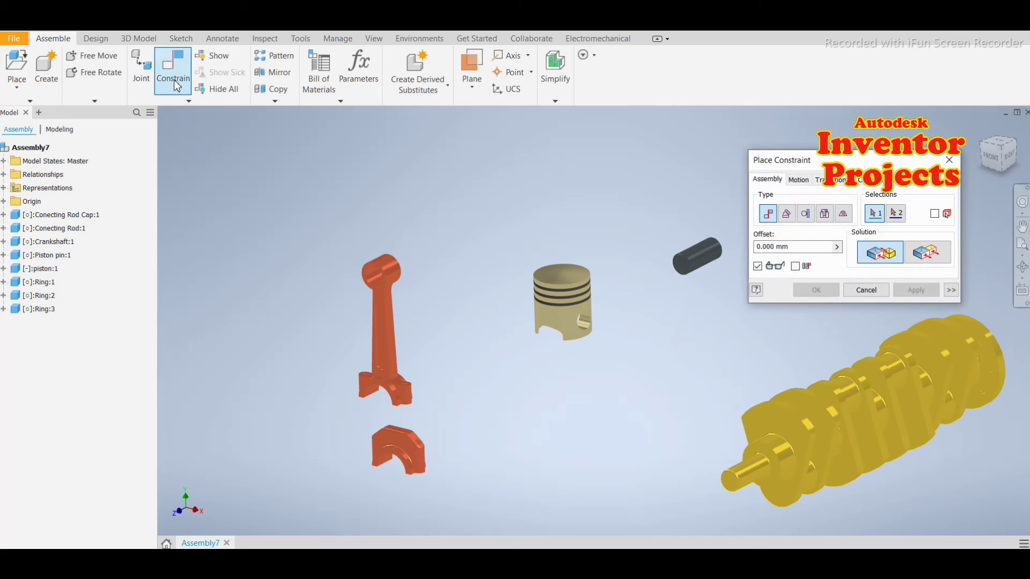
left_click(593, 323)
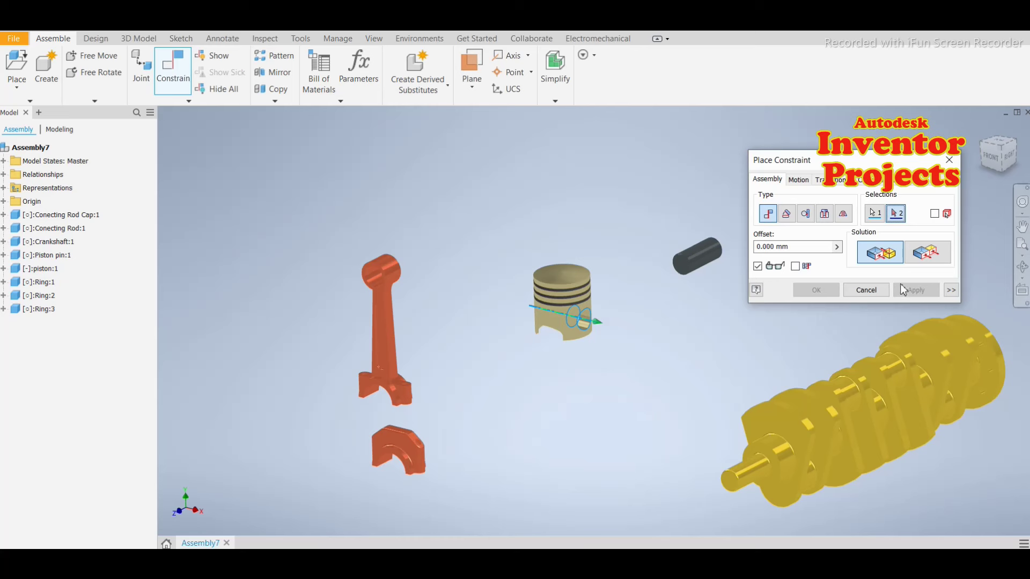
left_click(865, 290)
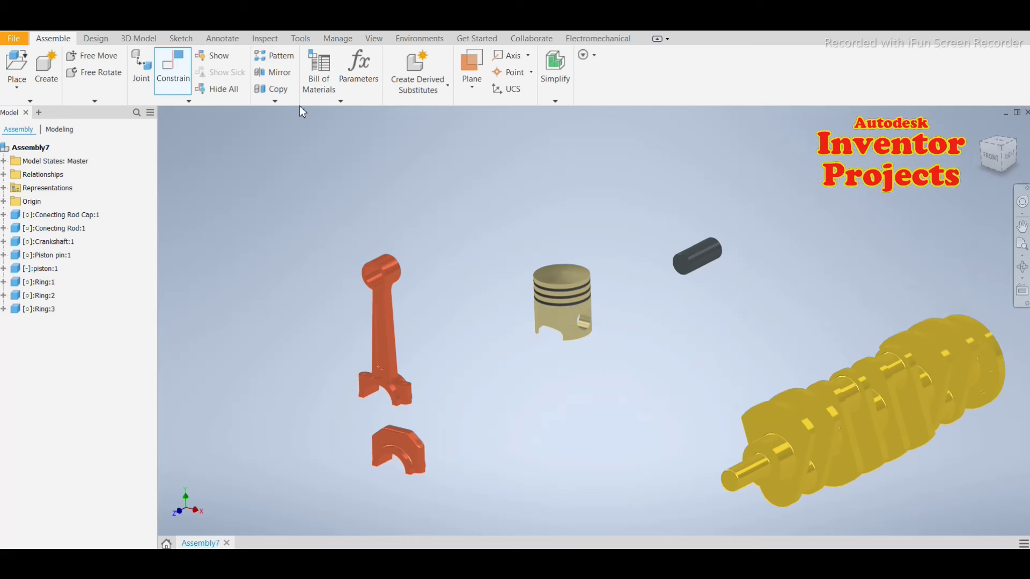
Step: Mate the piston pin's axis to the connecting rod's small-end hole
key("c")
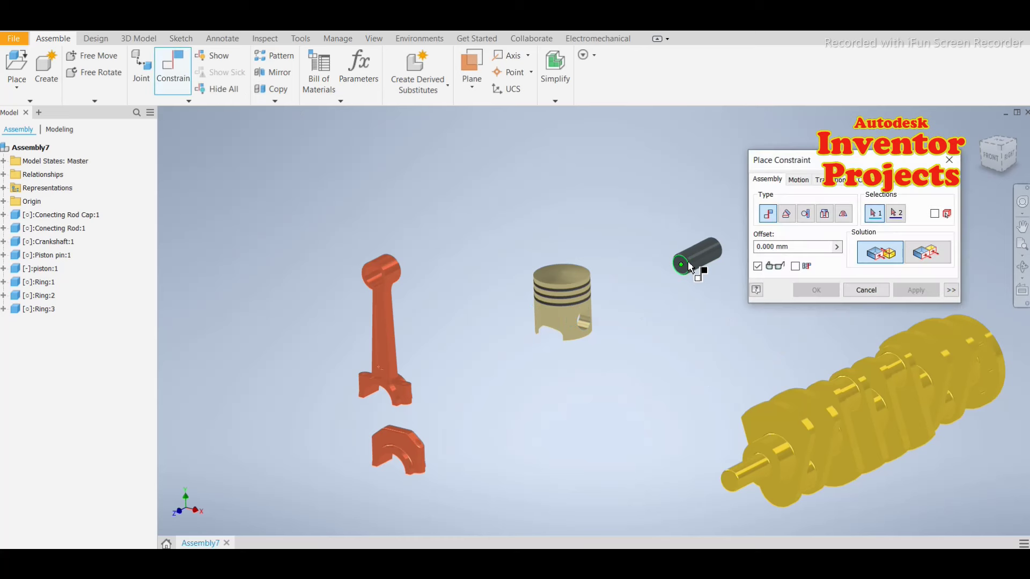
left_click(709, 255)
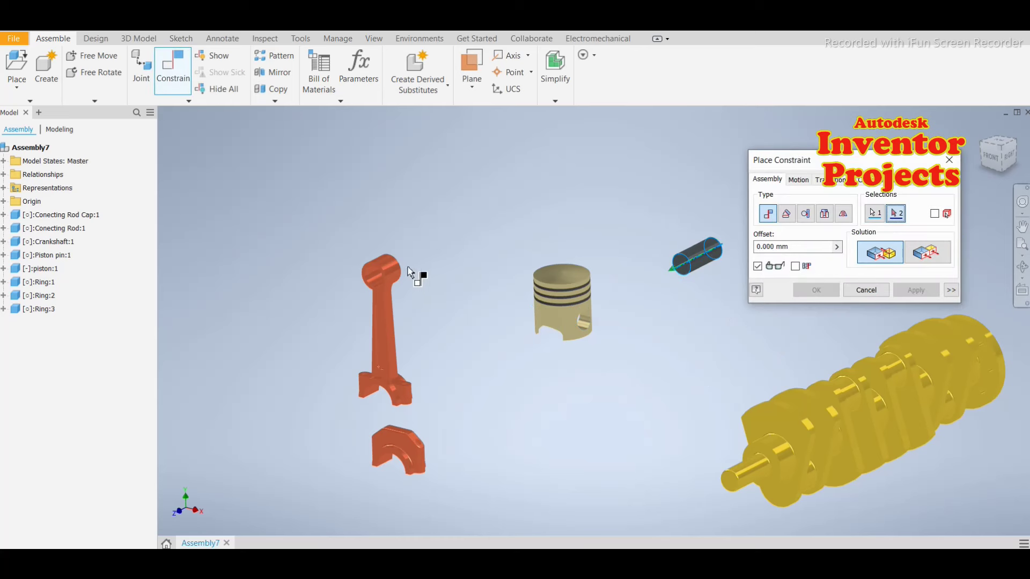
left_click(373, 281)
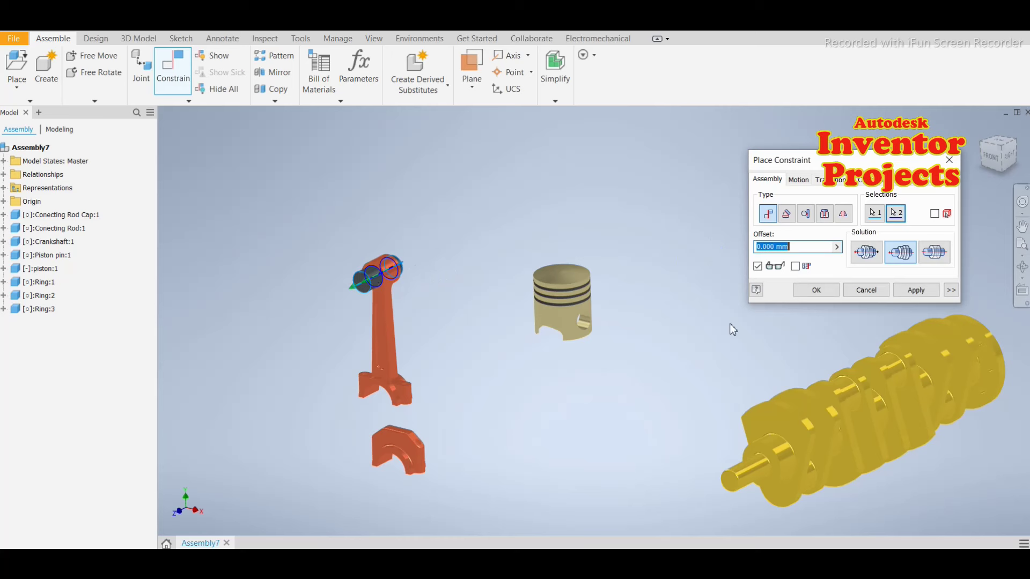
left_click(910, 290)
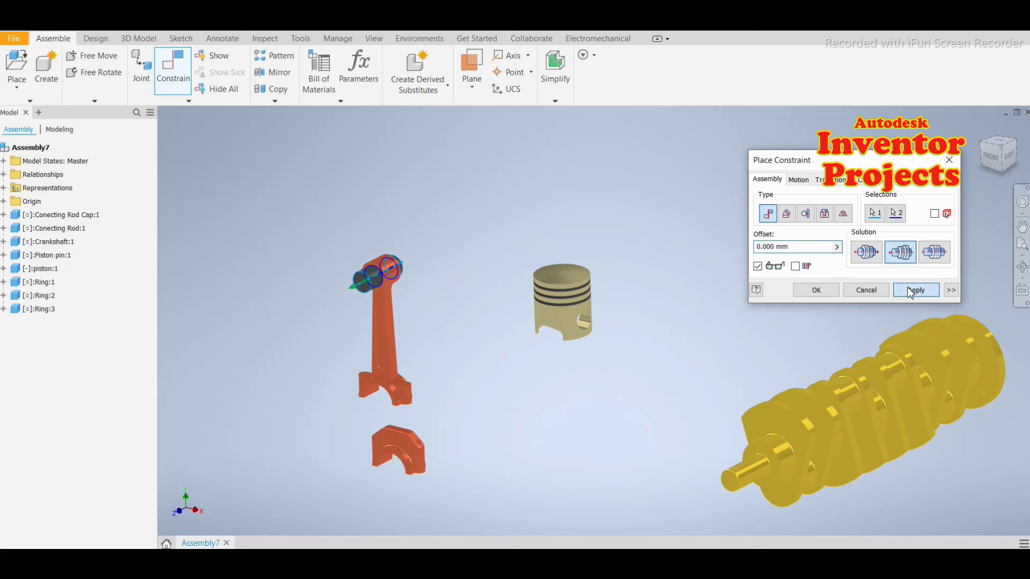
left_click(874, 299)
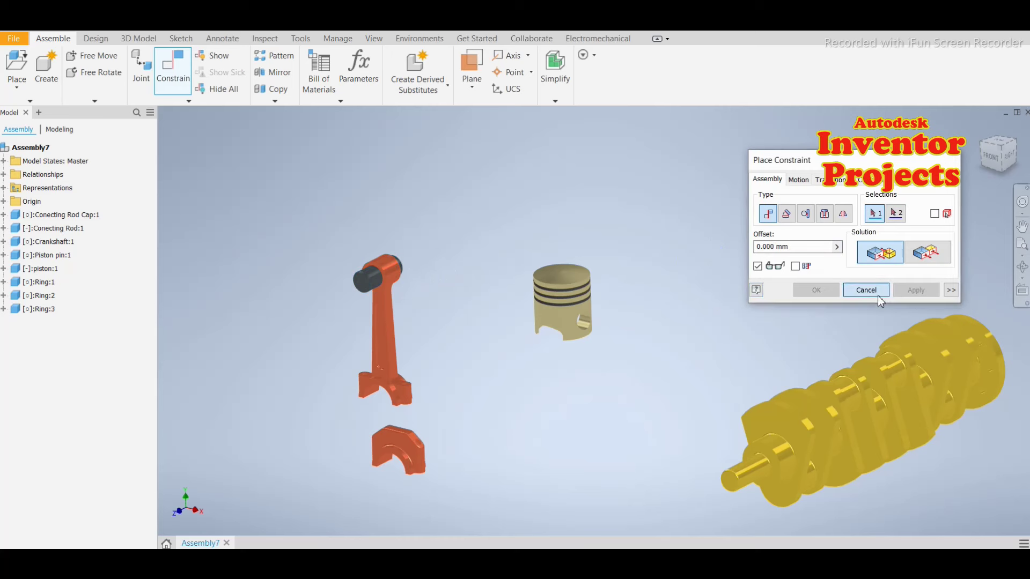
scroll(349, 267, "up", 3)
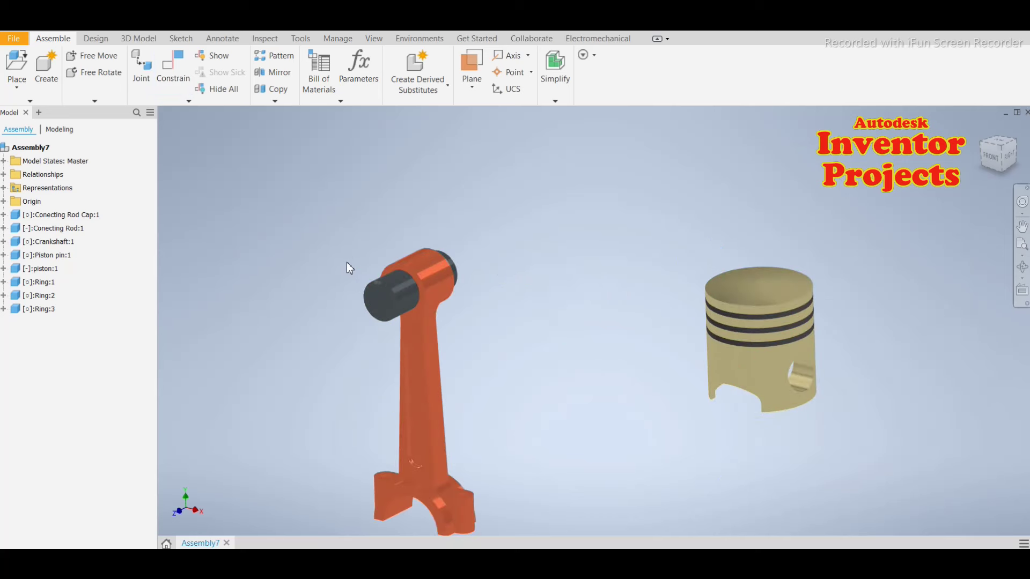
Step: Expand Piston pin:1's Origin folder and select its XY Plane
left_click(396, 305)
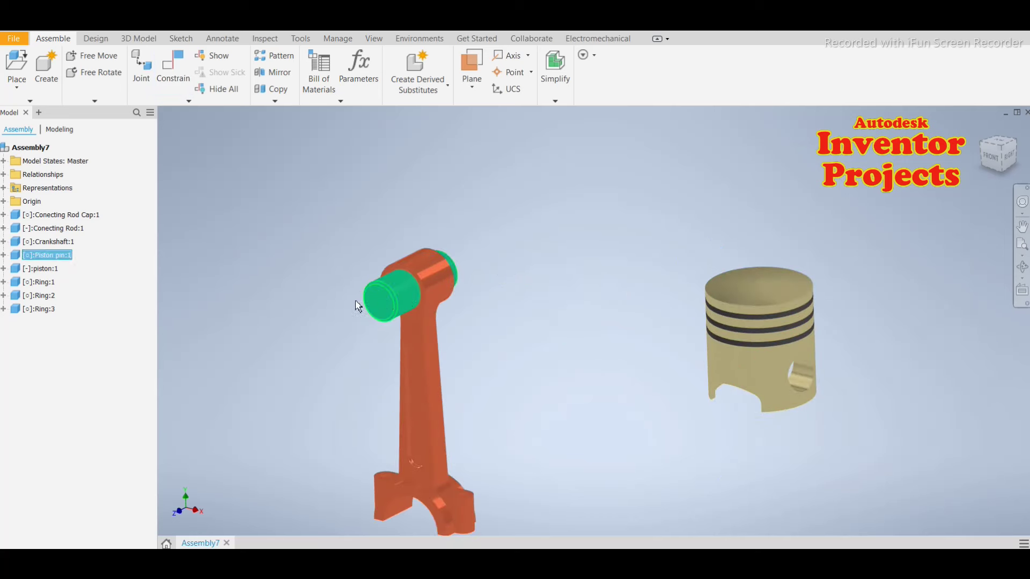
left_click(4, 255)
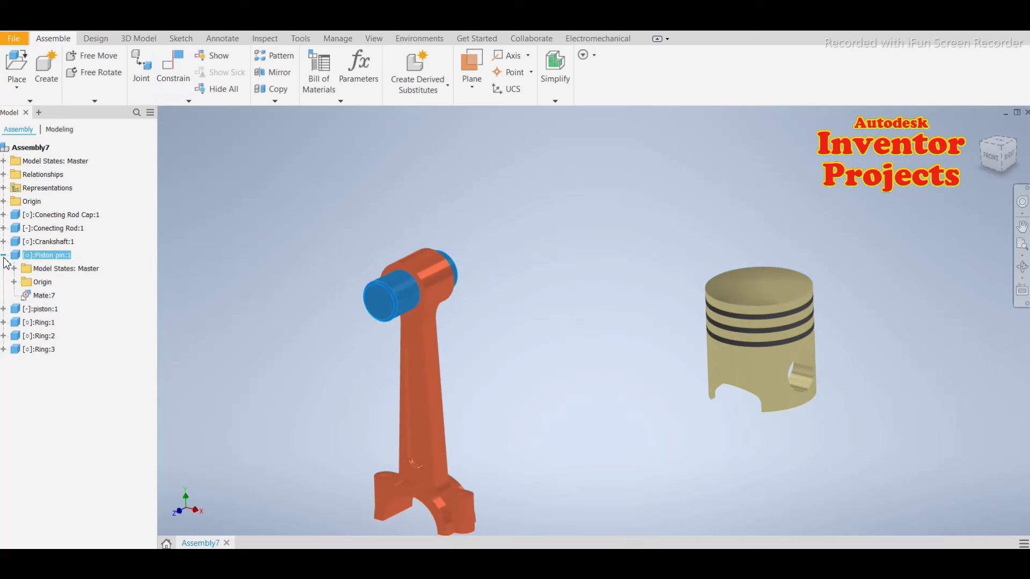
left_click(14, 282)
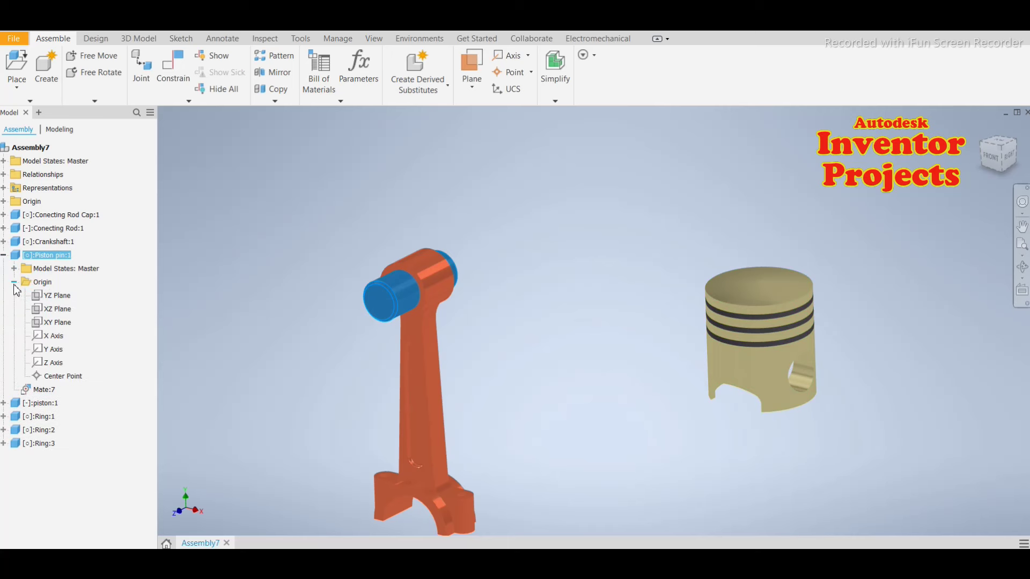
left_click(56, 324)
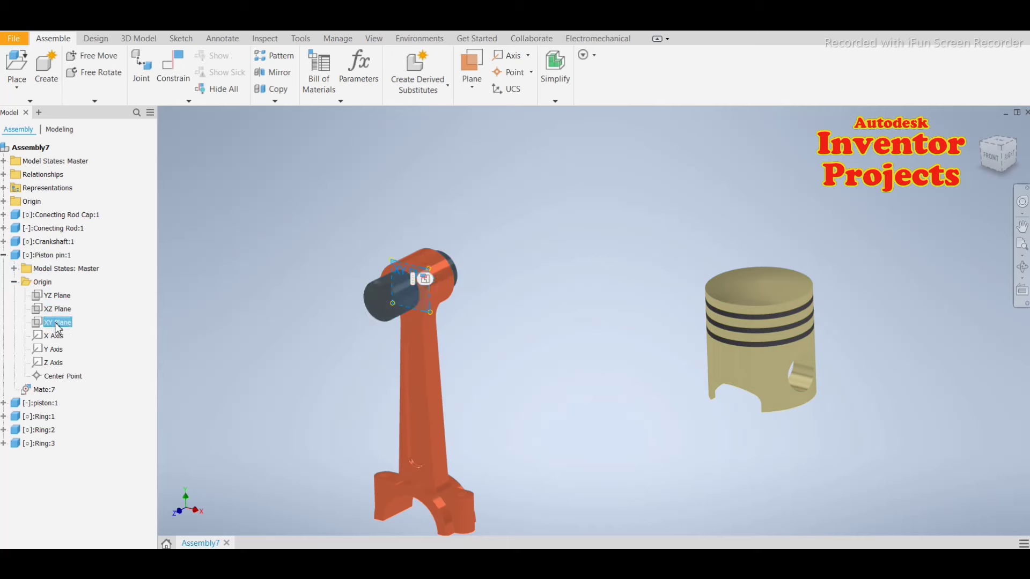
Step: Trial a flush between the pin's XY Plane and the assembly XY Plane, then cancel it
left_click(177, 75)
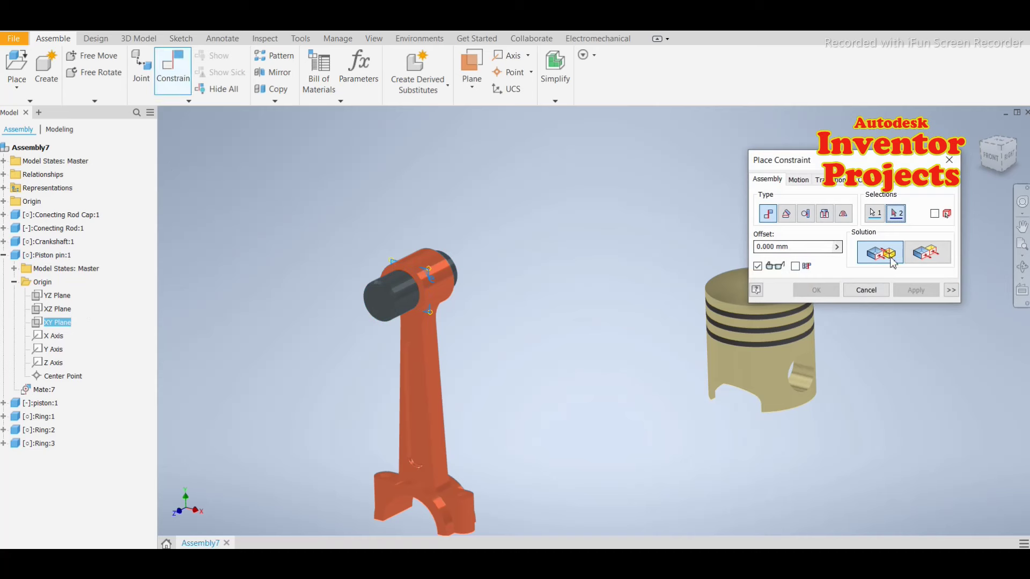
left_click(932, 261)
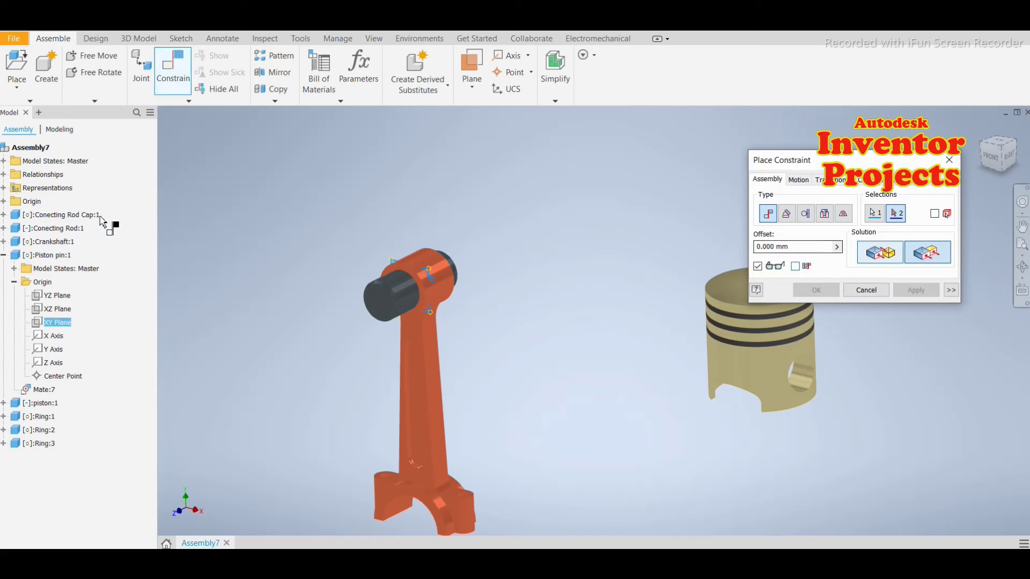
left_click(3, 202)
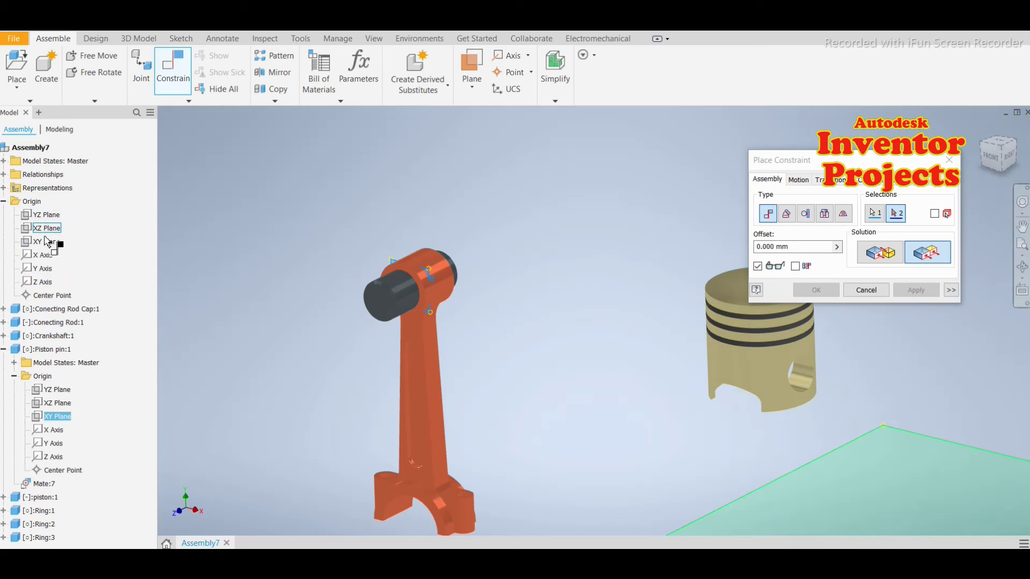
scroll(195, 269, "down", 5)
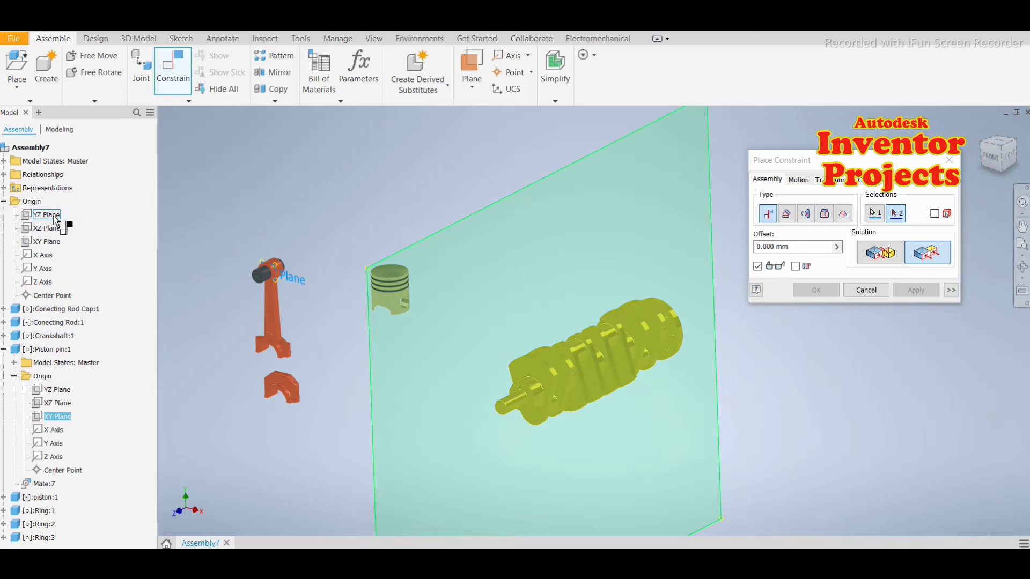
left_click(52, 242)
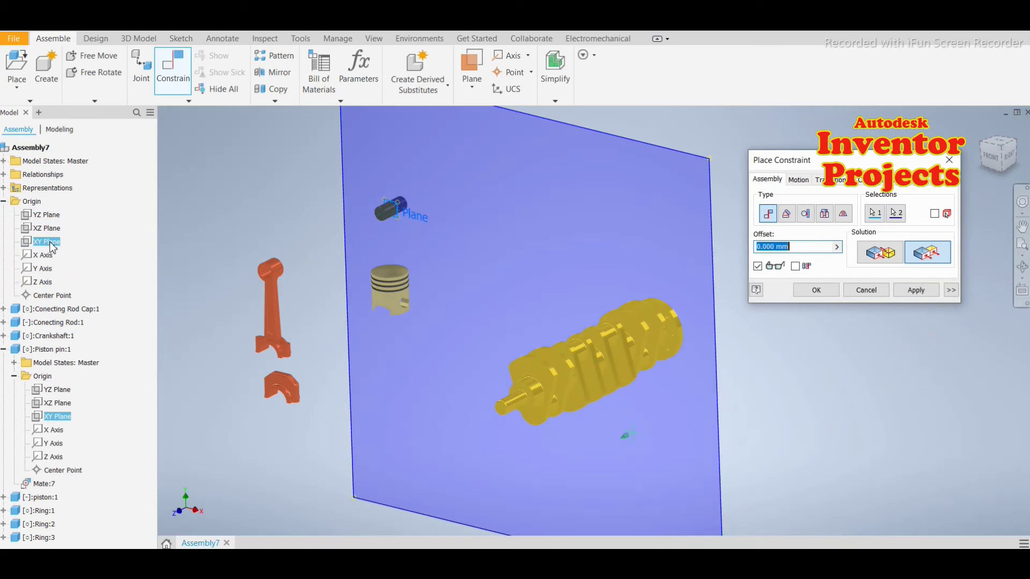
left_click(866, 292)
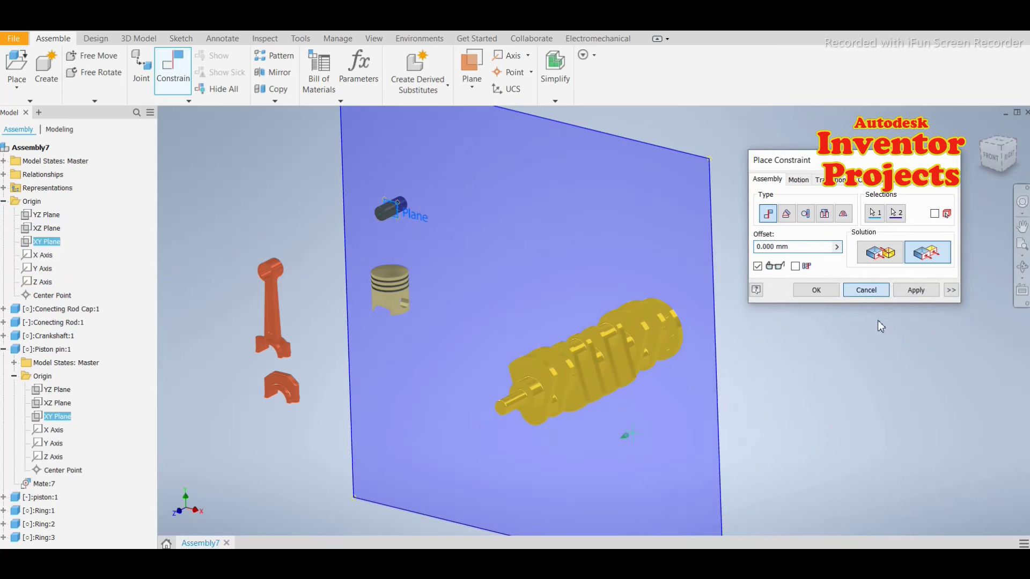
left_click(4, 202)
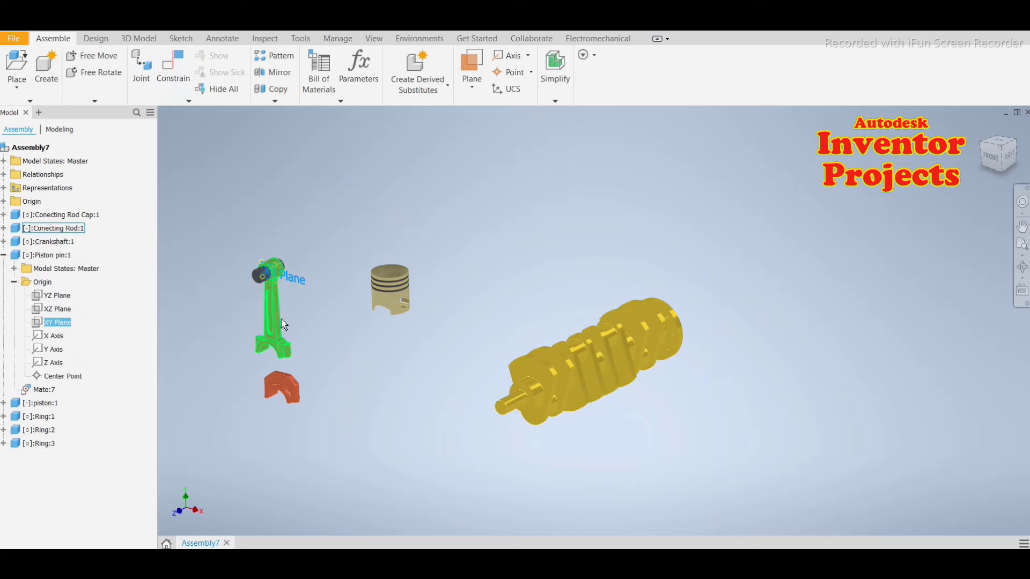
Step: Expand the connecting rod's origin planes and select its XY Plane
left_click(14, 256)
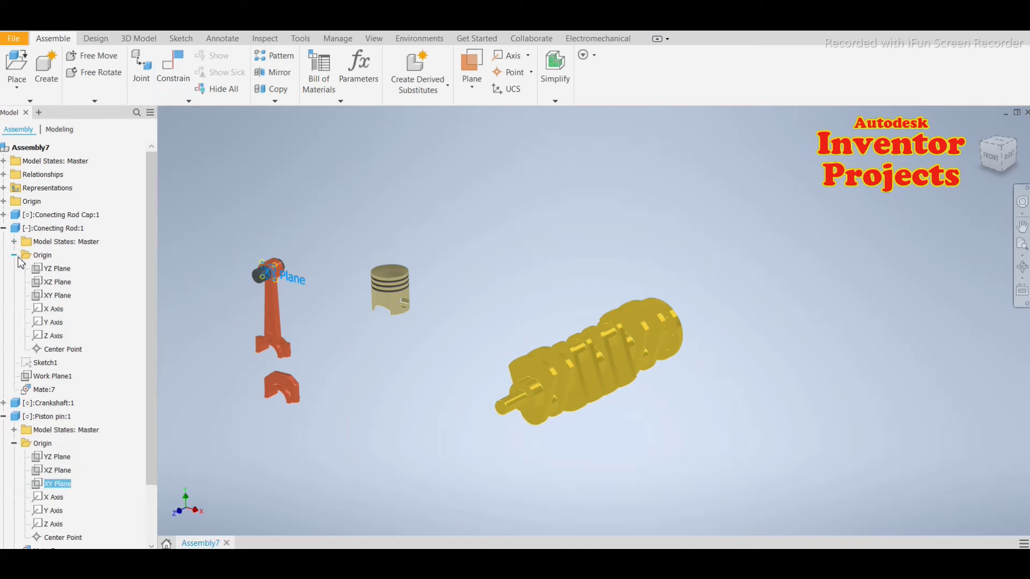
scroll(254, 295, "up", 5)
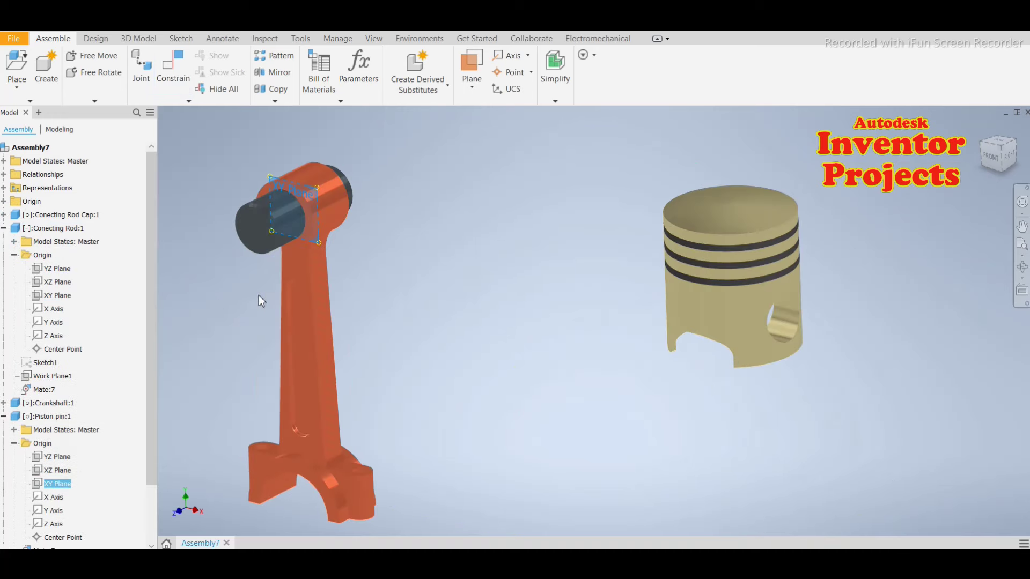
scroll(257, 303, "up", 3)
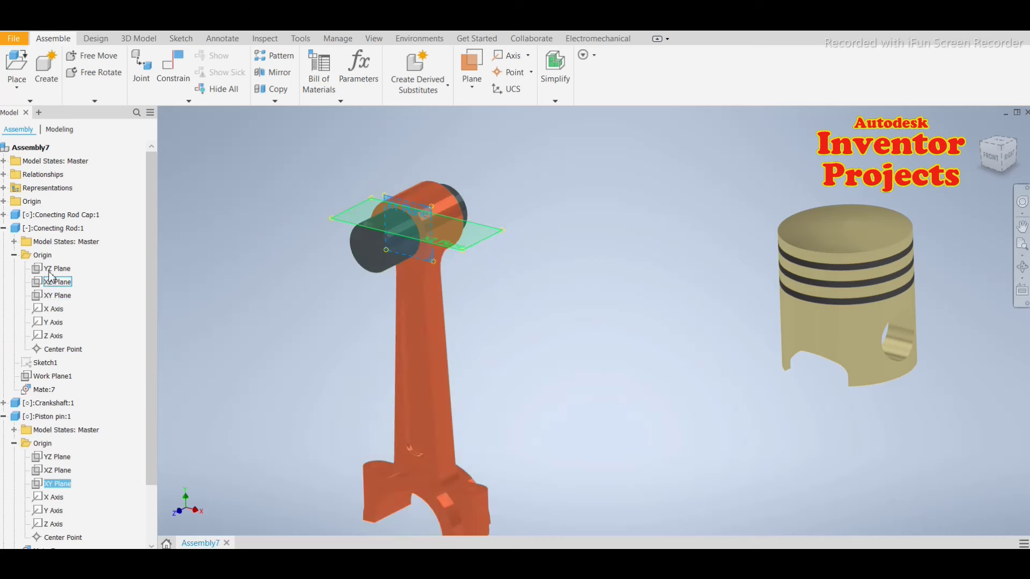
left_click(56, 268)
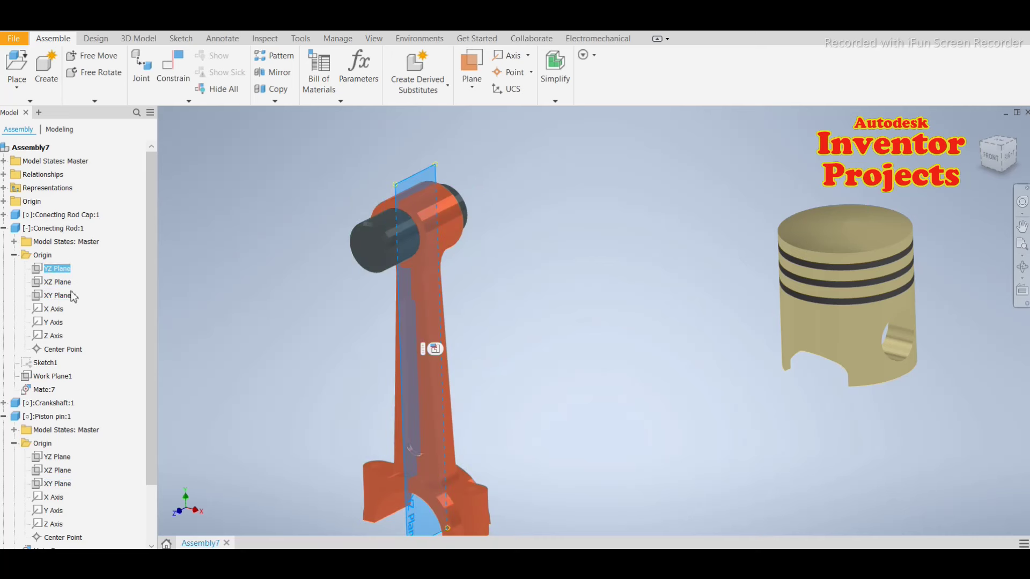
left_click(54, 282)
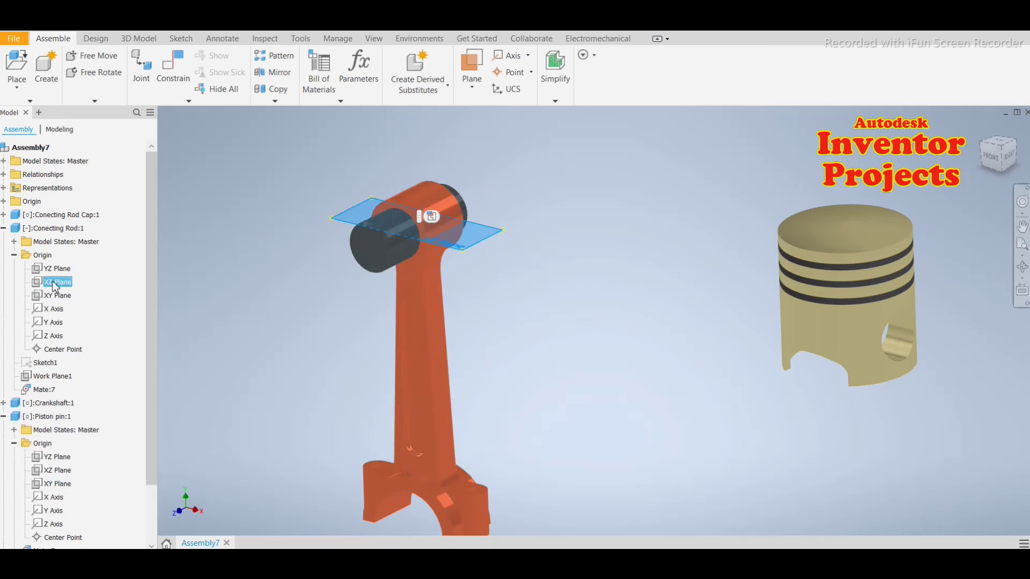
left_click(57, 296)
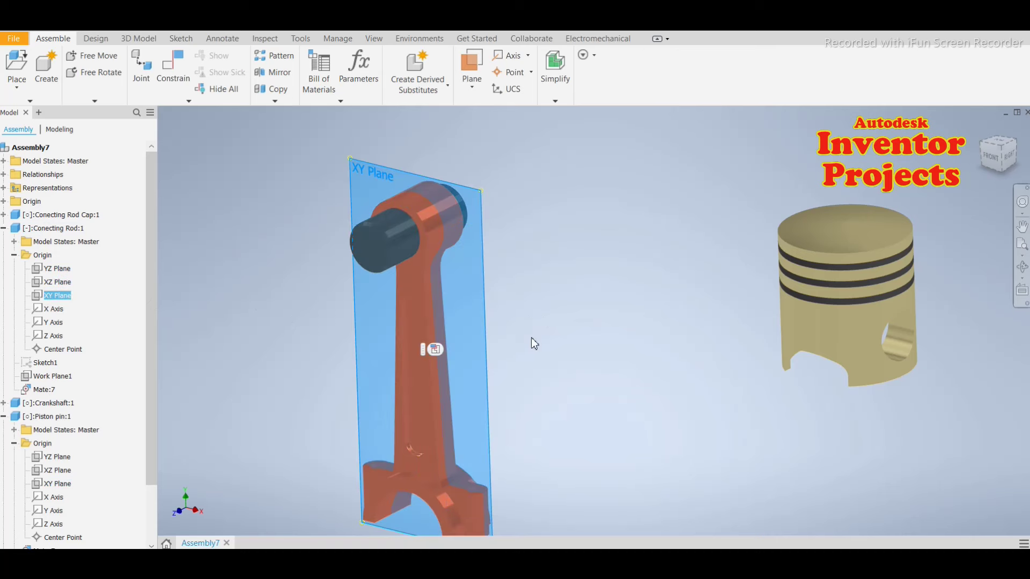
middle_click_drag(531, 336, 538, 338, "shift")
scroll(374, 311, "down", 3)
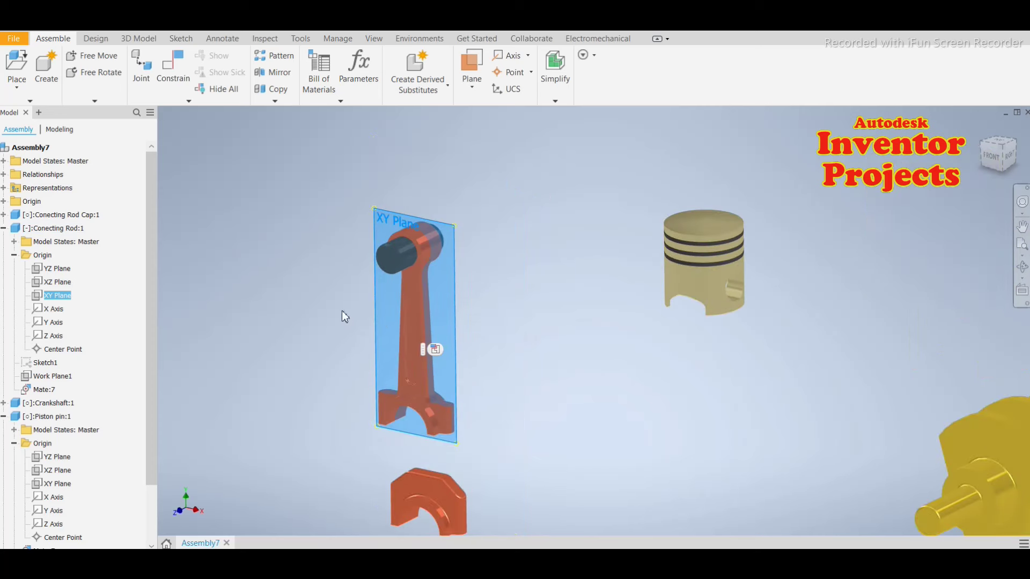
Step: Make the rod's XY Plane flush with the piston pin's XY Plane (Flush:1)
left_click(173, 67)
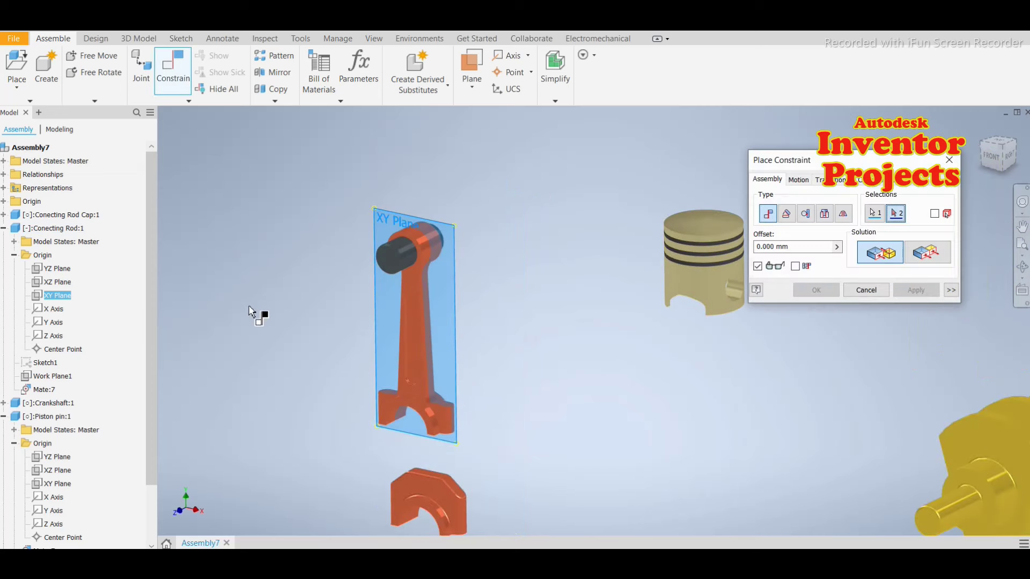
left_click(927, 252)
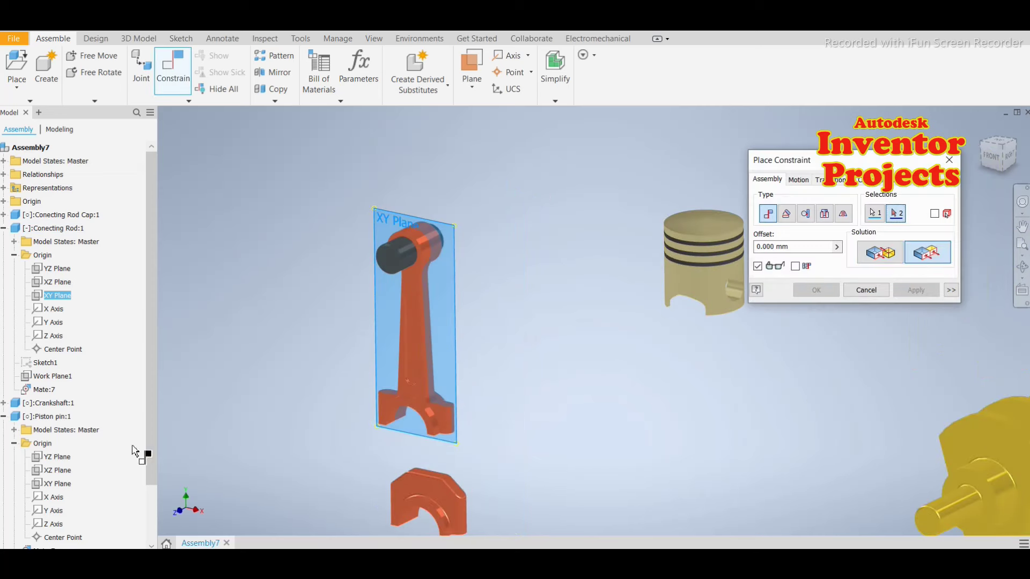
left_click(55, 484)
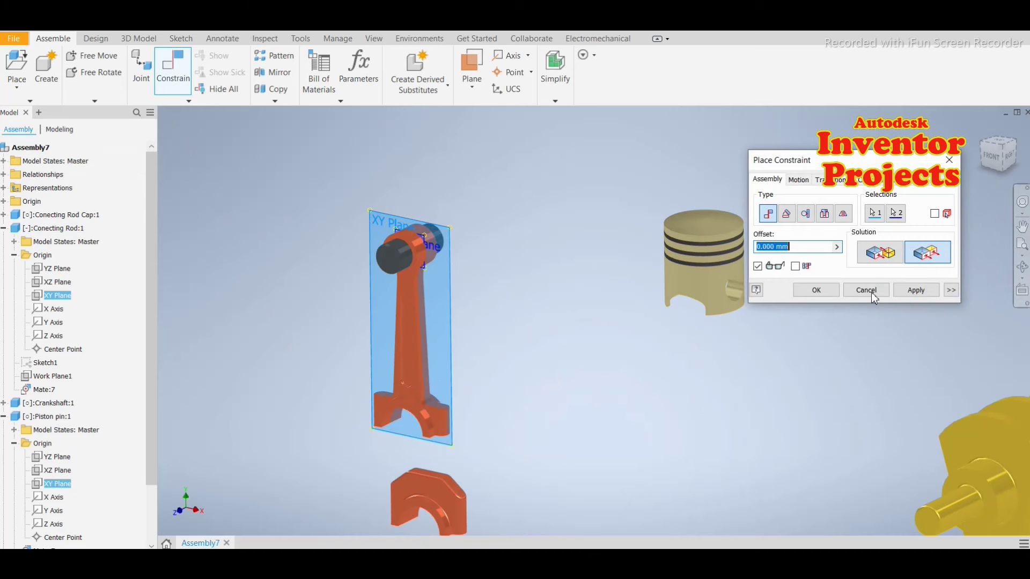
left_click(915, 290)
left_click(847, 293)
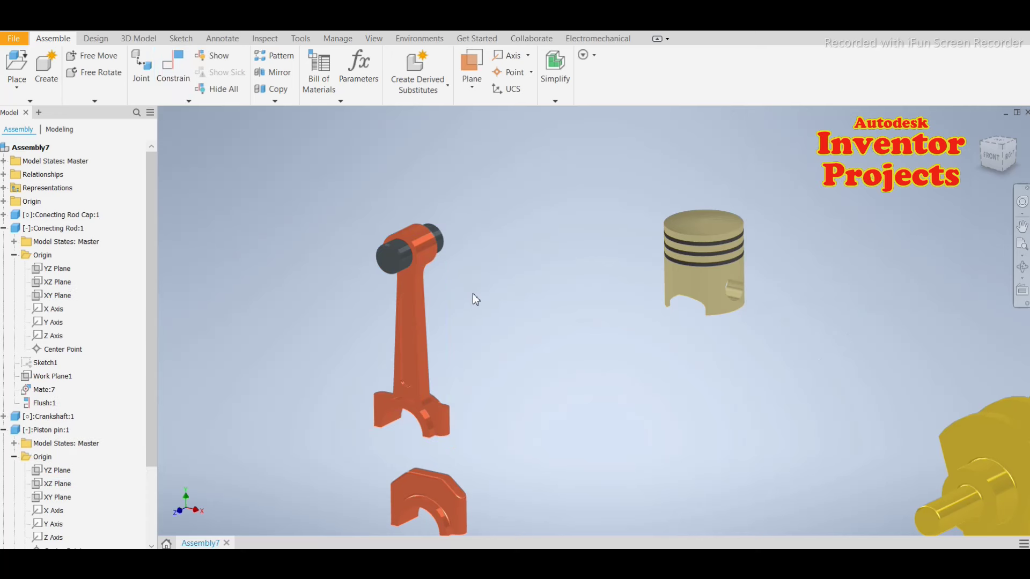
scroll(472, 294, "down", 4)
Step: Mate the piston's pin-hole axis to the rod's small-end axis, creating Mate:8
mouse_move(474, 300)
middle_mouse_down("shift")
mouse_move(453, 303)
mouse_move(469, 296)
middle_mouse_up("shift")
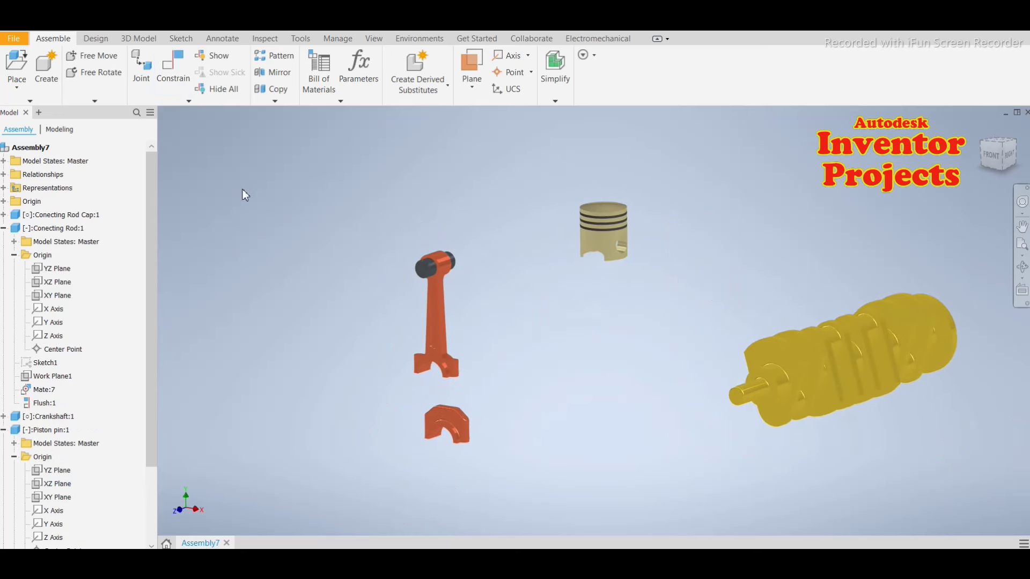
left_click(175, 67)
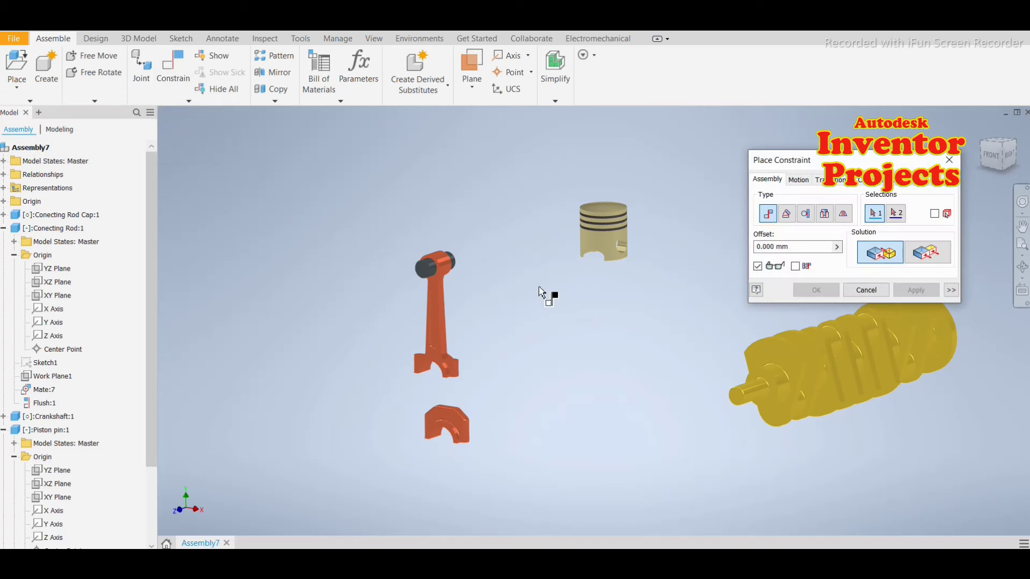
scroll(595, 290, "up", 3)
left_click(653, 217)
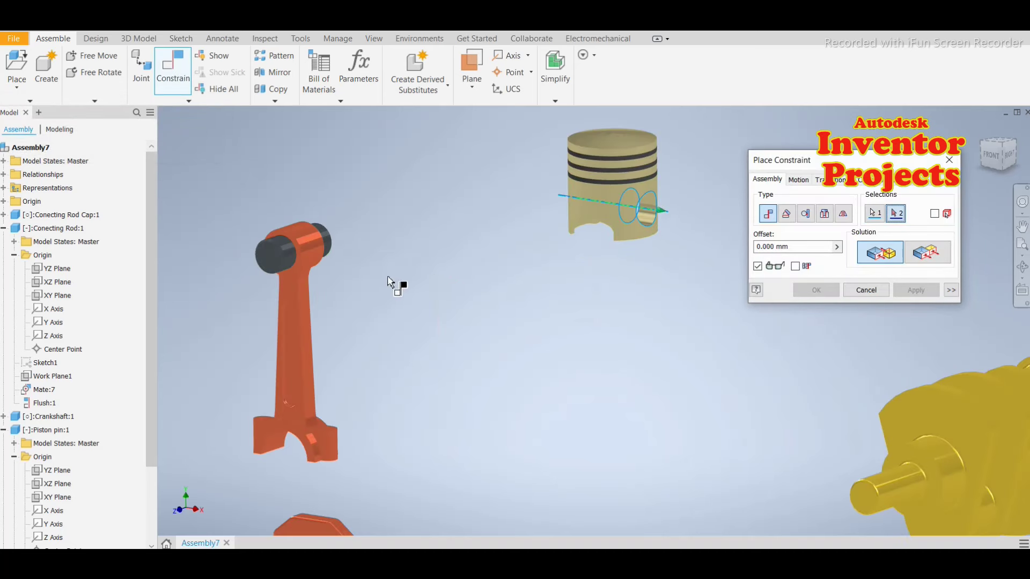
left_click(306, 246)
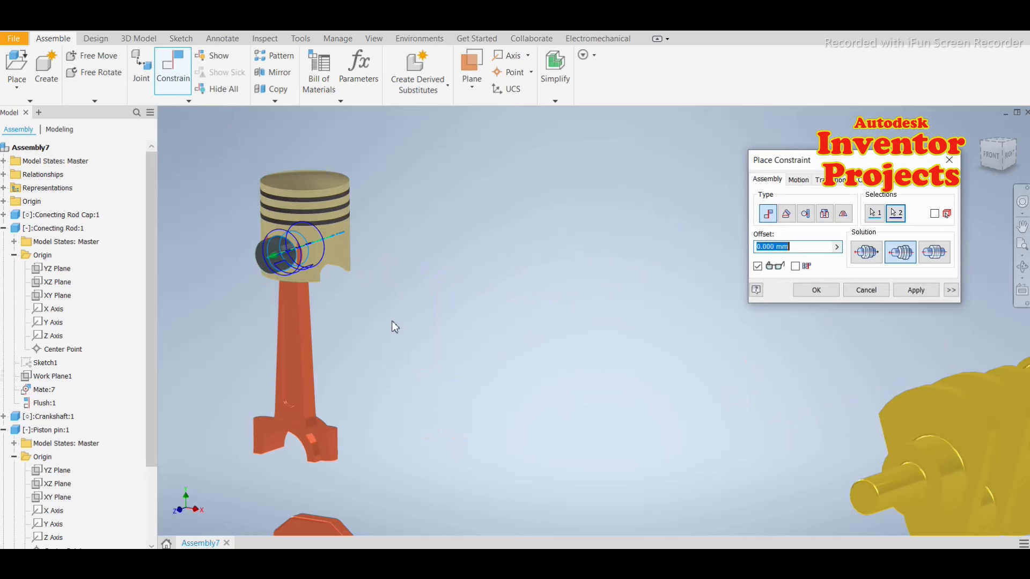
left_click(914, 290)
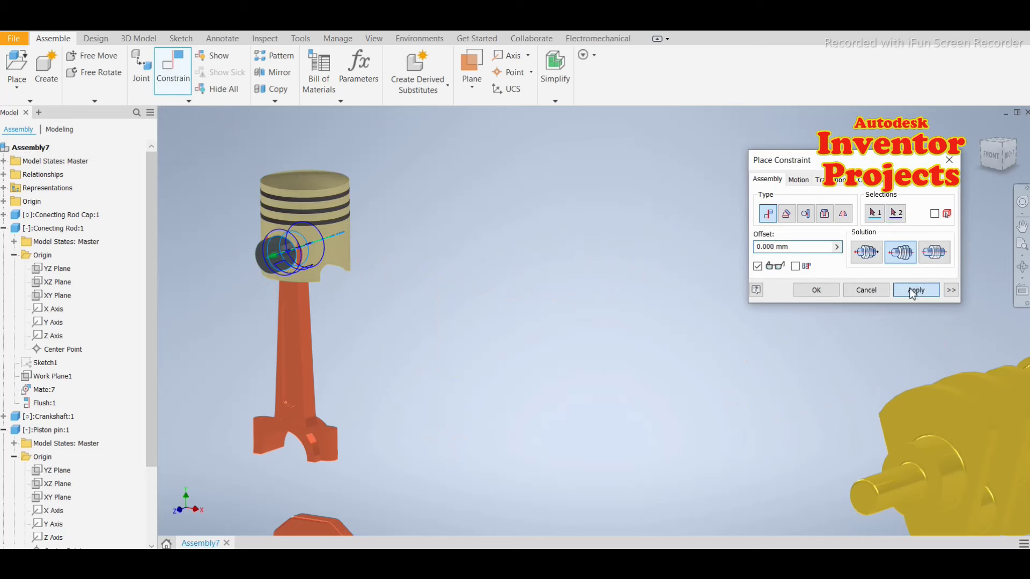
left_click(864, 293)
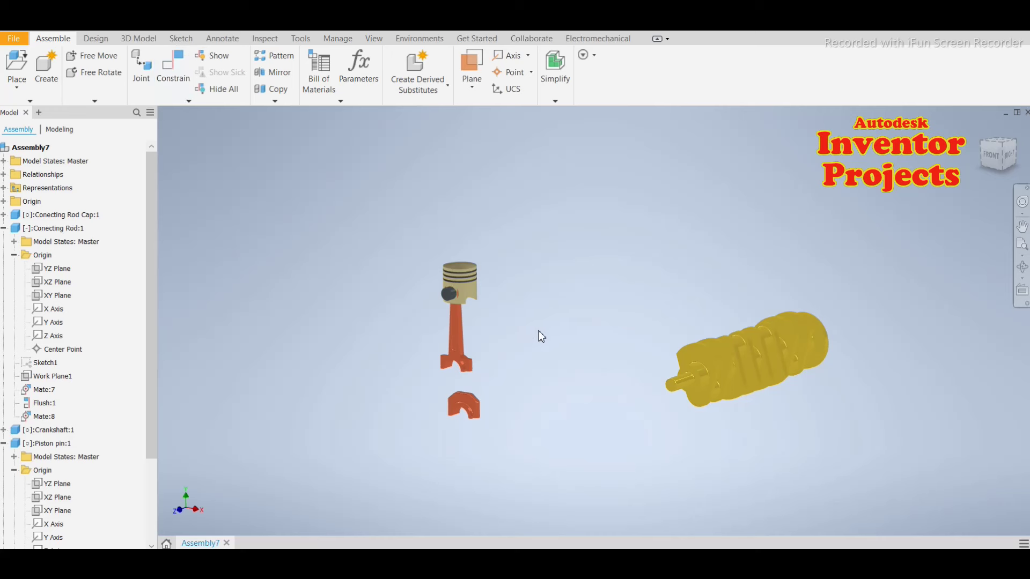
Step: Drag the piston to turn it about its pin so the skirt faces a new direction
middle_click_drag(533, 332, 503, 329, "shift")
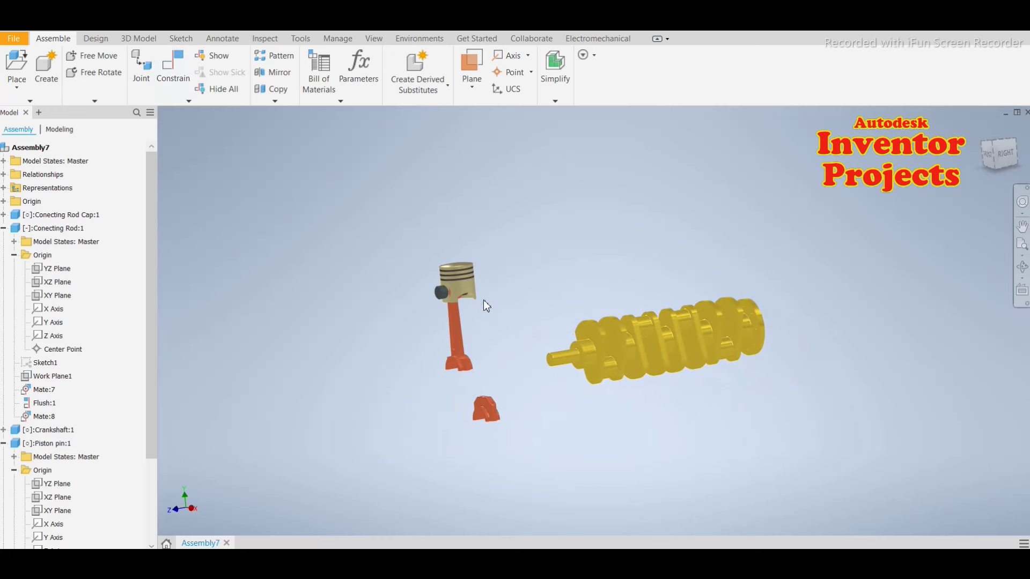
scroll(474, 295, "down", 5)
left_click_drag(429, 287, 426, 284)
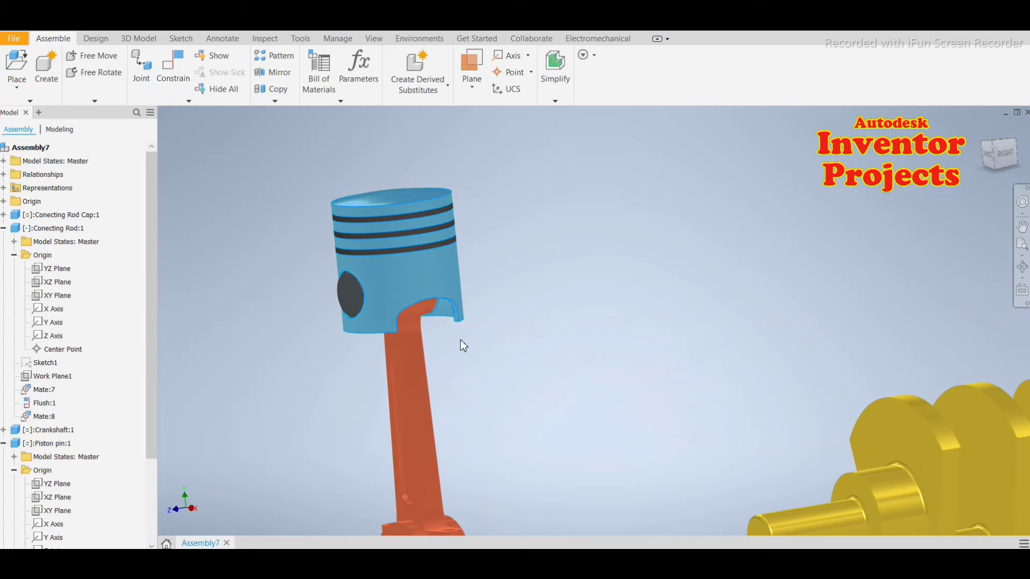
mouse_move(460, 339)
left_mouse_down()
mouse_move(458, 323)
mouse_move(449, 339)
mouse_move(419, 332)
mouse_move(407, 256)
left_mouse_up()
left_click(403, 259)
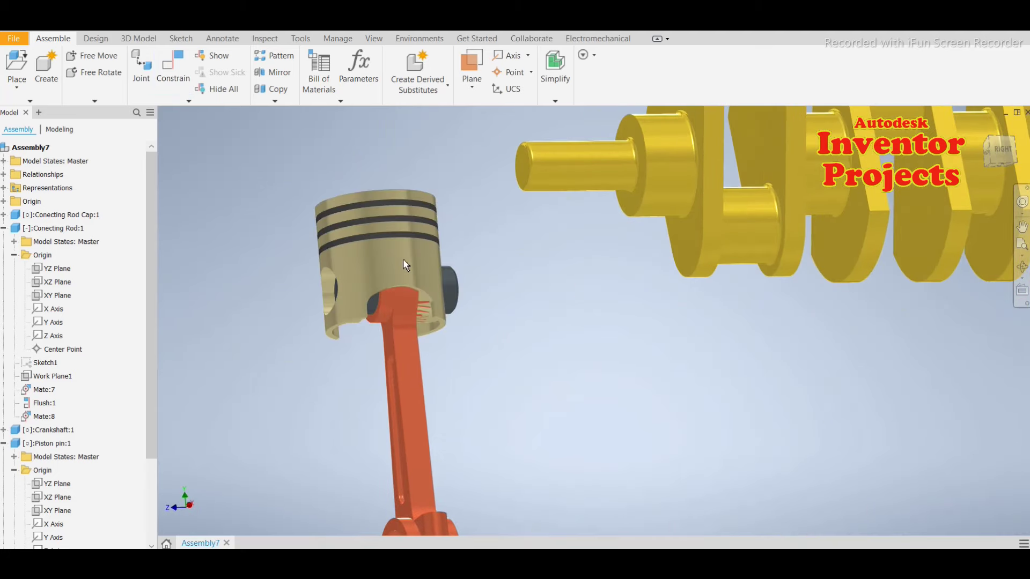
Step: Mate the piston's inner pin-boss edge to the rod's small-end face edge (Mate:9)
left_click(173, 69)
scroll(329, 357, "down", 5)
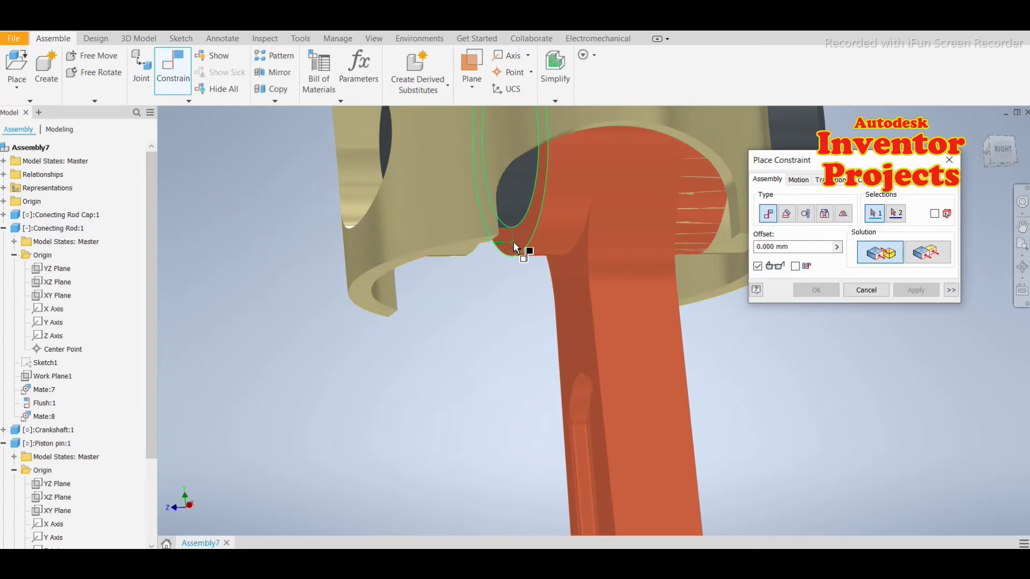
left_click(514, 244)
scroll(482, 324, "up", 5)
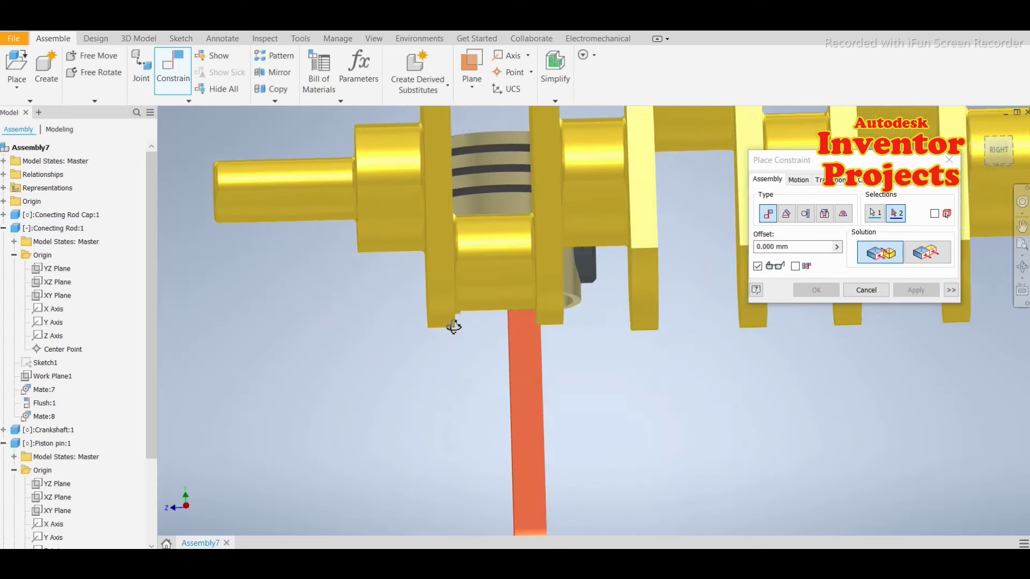
middle_click_drag(474, 326, 463, 292, "shift")
scroll(464, 289, "down", 5)
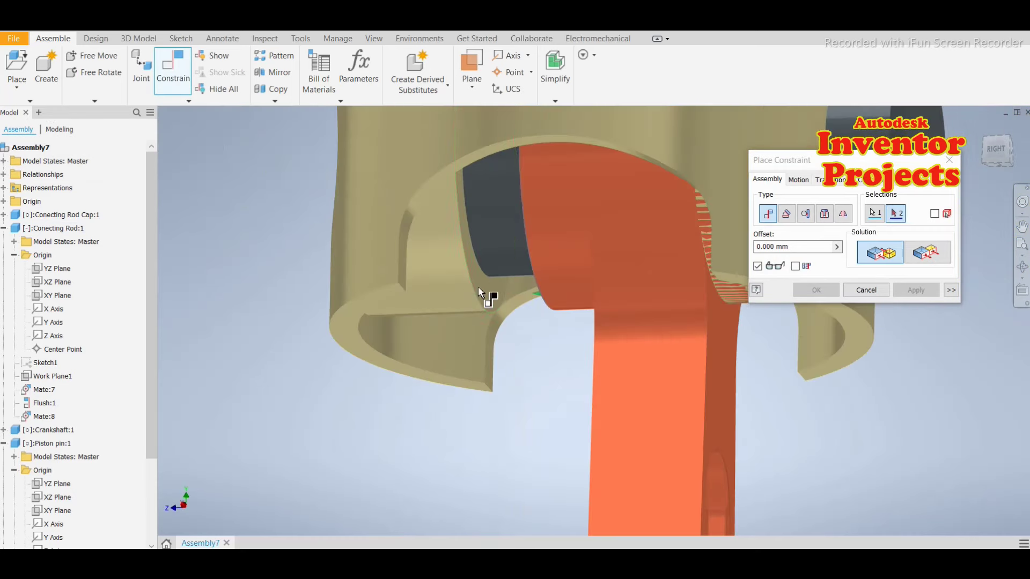
left_click(485, 287)
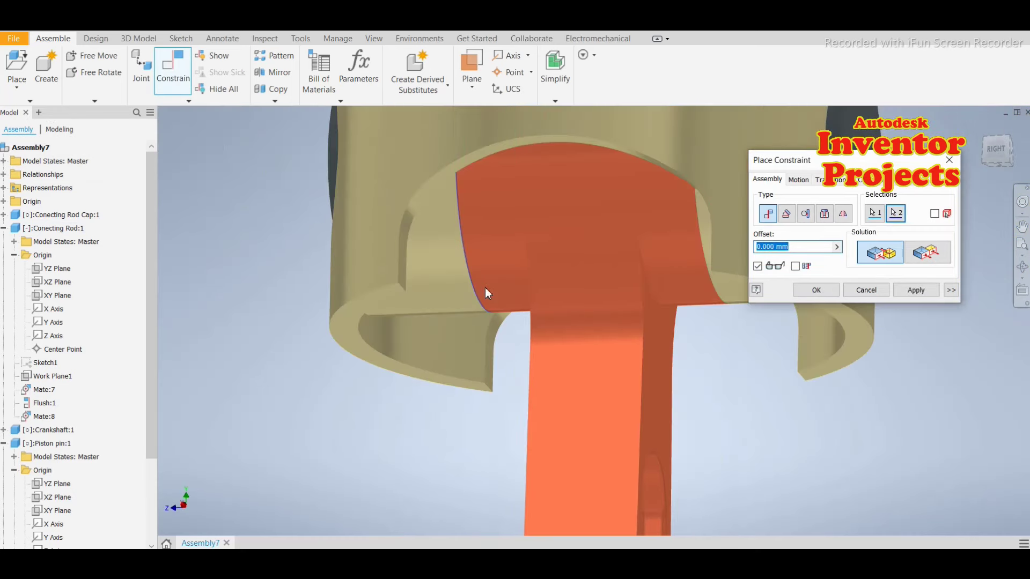
left_click(910, 294)
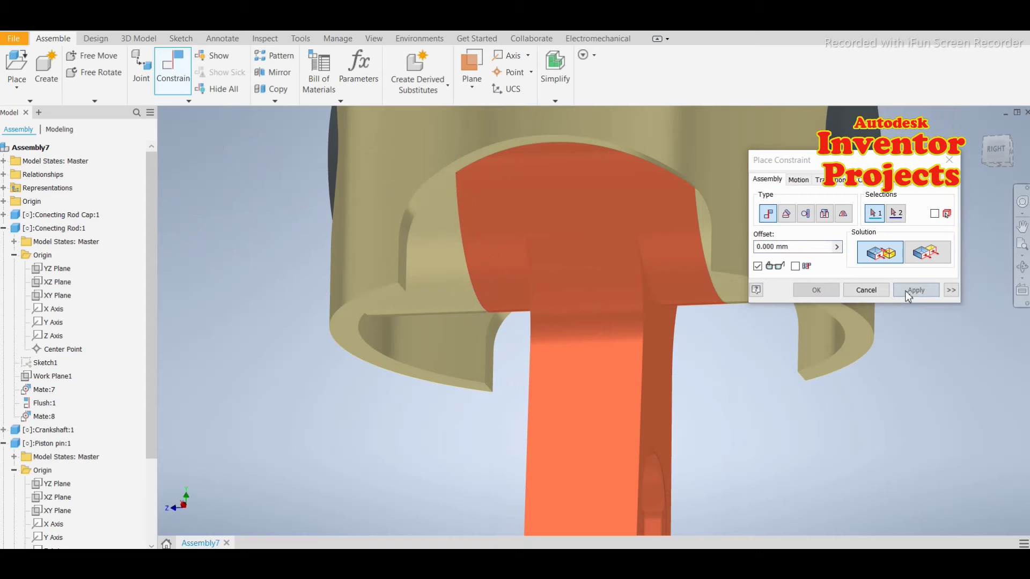
left_click(879, 292)
Step: Select the connecting rod, then orbit the whole assembly to a new angle
scroll(703, 391, "up", 5)
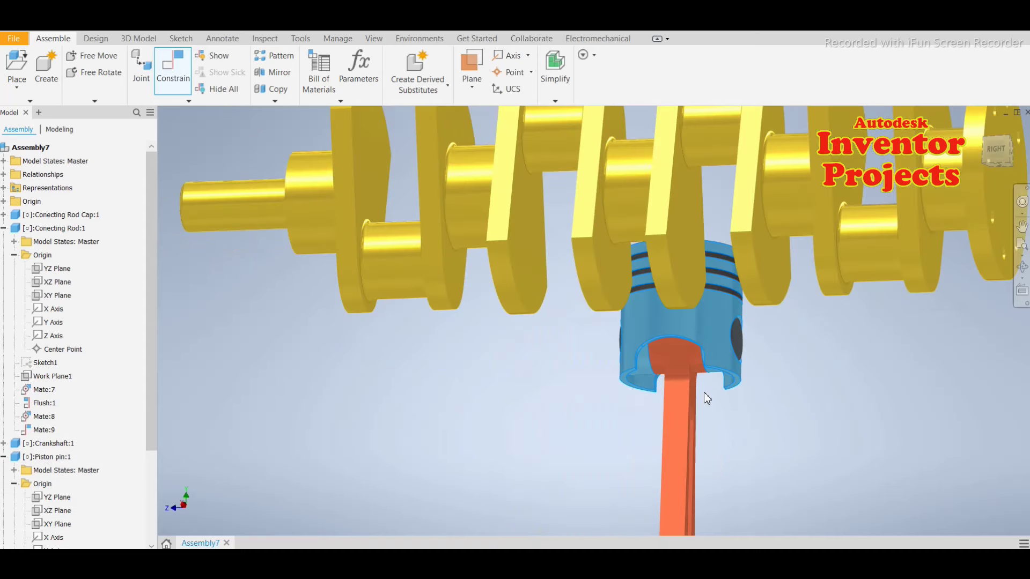
left_click(687, 397)
scroll(606, 378, "down", 2)
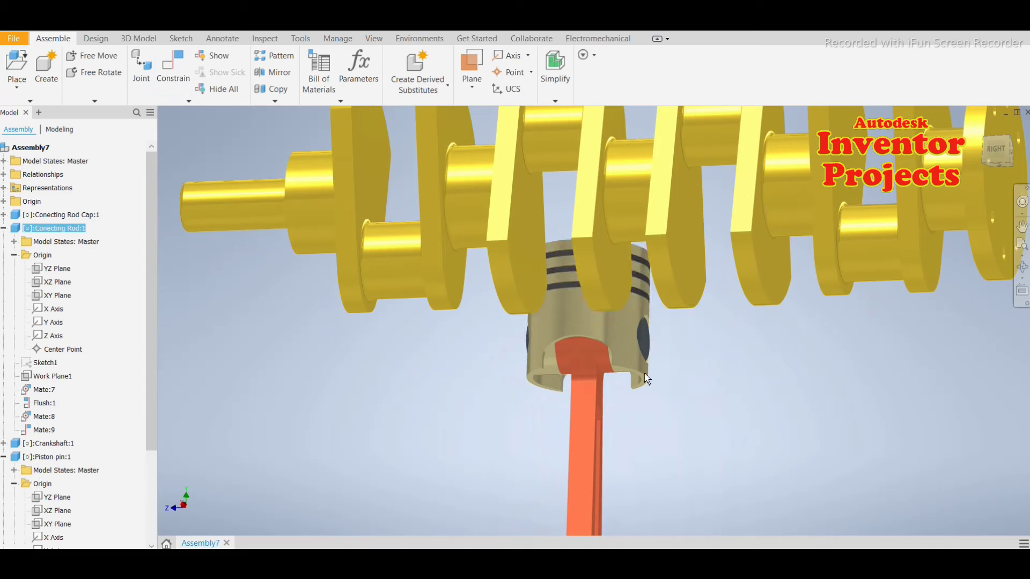
left_click(630, 418)
scroll(666, 396, "up", 5)
left_click_drag(668, 395, 730, 423)
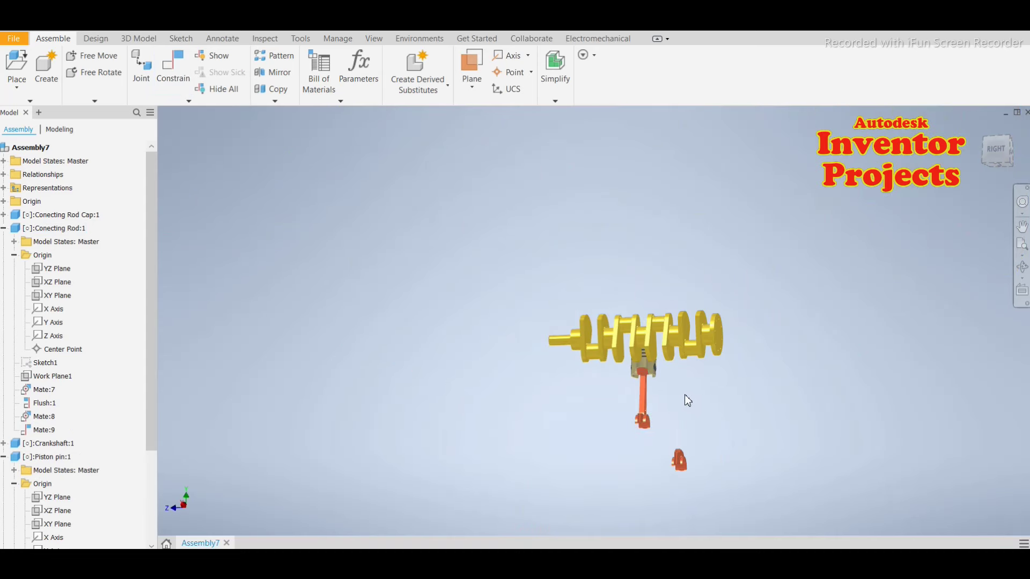
mouse_move(684, 395)
middle_mouse_down("shift")
mouse_move(731, 416)
mouse_move(666, 387)
middle_mouse_up("shift")
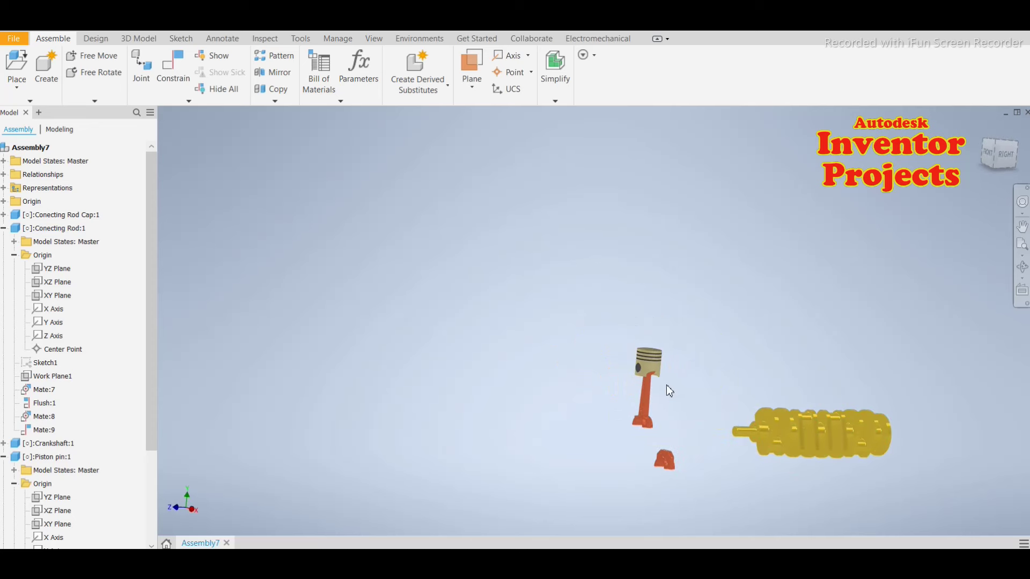
scroll(668, 391, "down", 5)
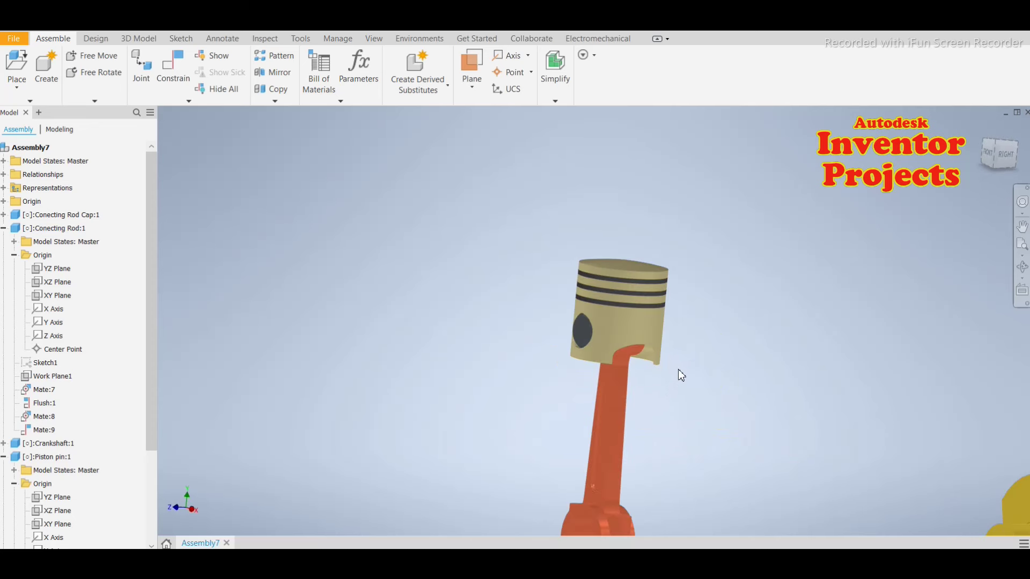
scroll(678, 374, "up", 5)
Step: Move the piston and rod up-left and place the rod cap beneath the big end
left_click_drag(643, 348, 551, 308)
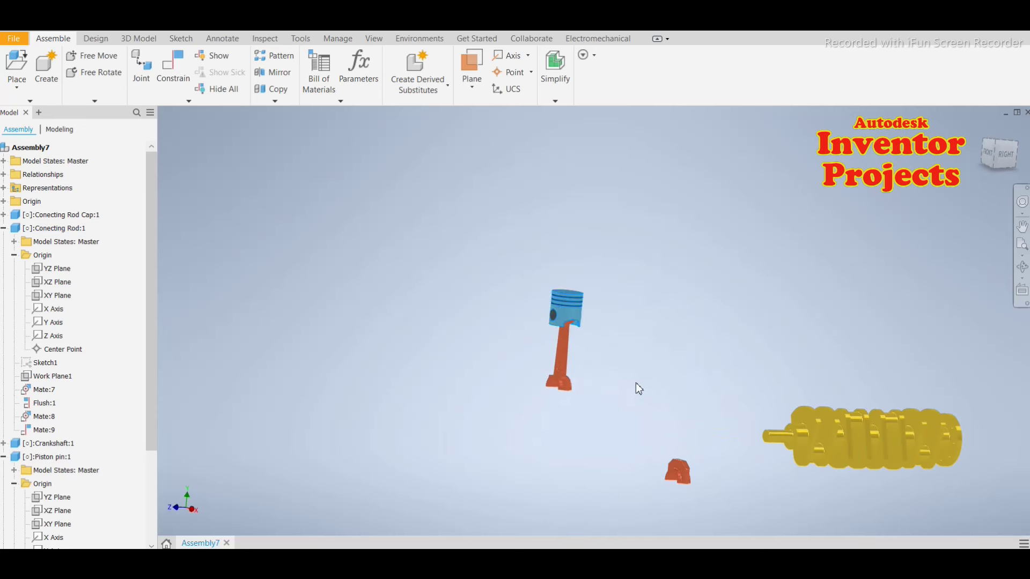
left_click_drag(678, 461, 586, 419)
left_click(586, 388)
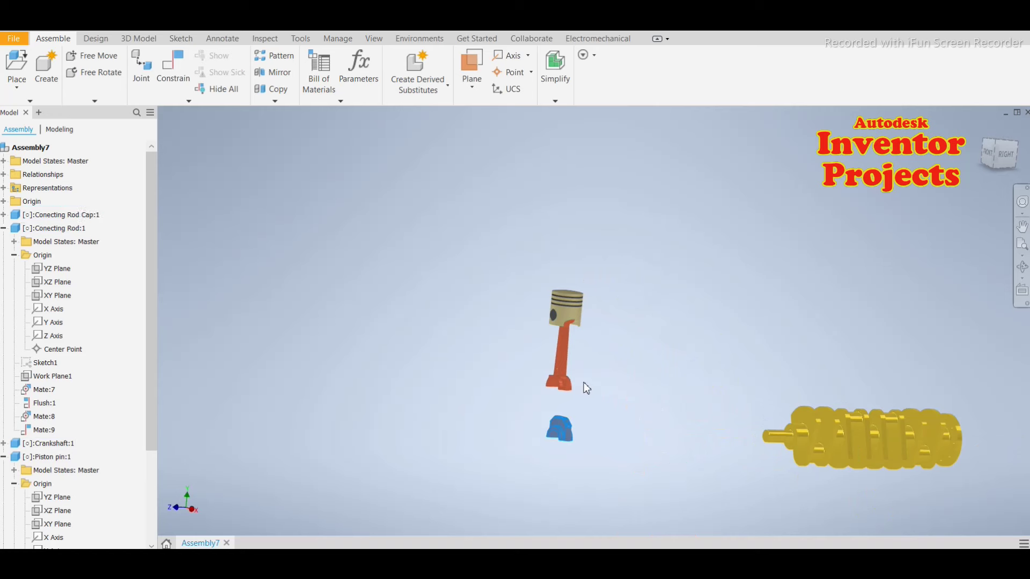
left_click(554, 330)
scroll(554, 329, "down", 5)
scroll(590, 311, "up", 5)
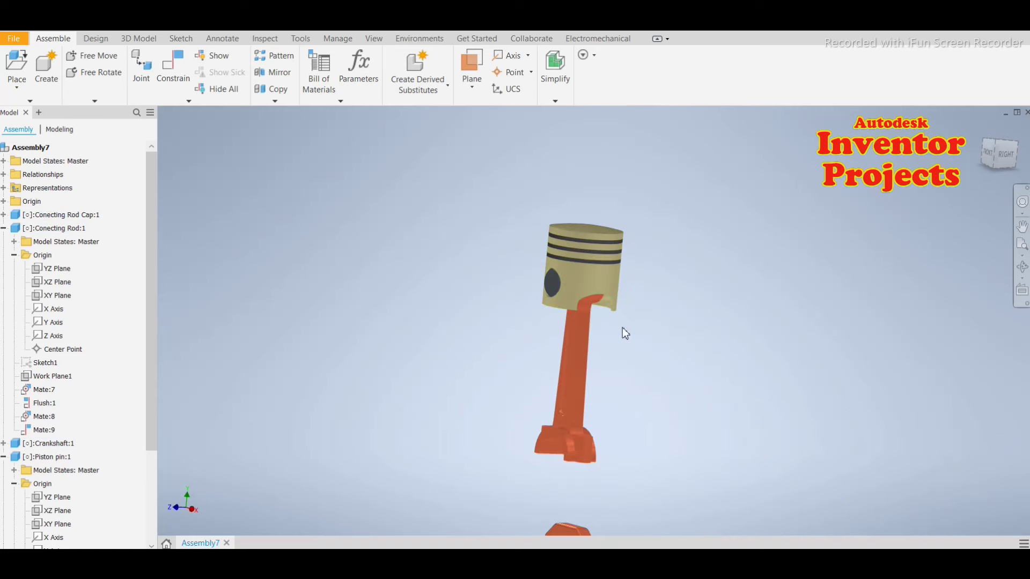
mouse_move(621, 333)
middle_mouse_down("shift")
mouse_move(607, 272)
mouse_move(611, 345)
mouse_move(597, 335)
middle_mouse_up("shift")
scroll(598, 329, "up", 3)
scroll(597, 330, "up", 3)
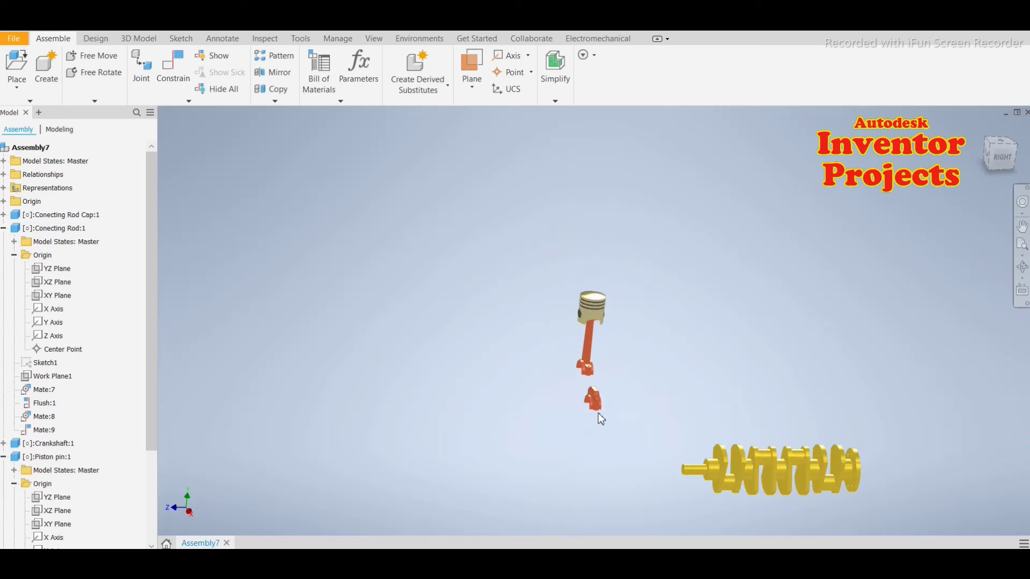
scroll(598, 414, "down", 5)
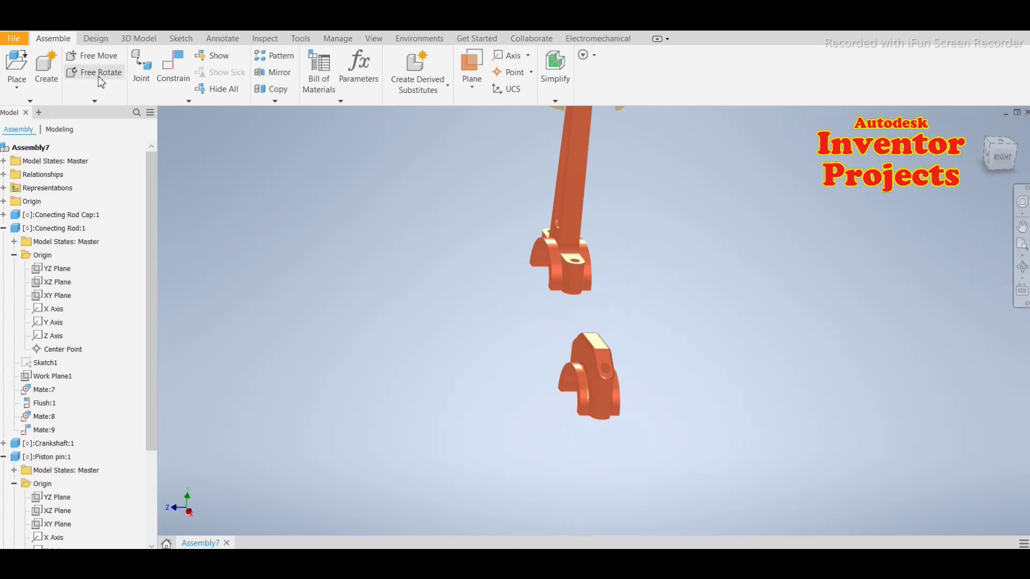
Step: Free-rotate the rod cap so its half-bore faces up toward the rod
left_click(95, 72)
left_click(600, 391)
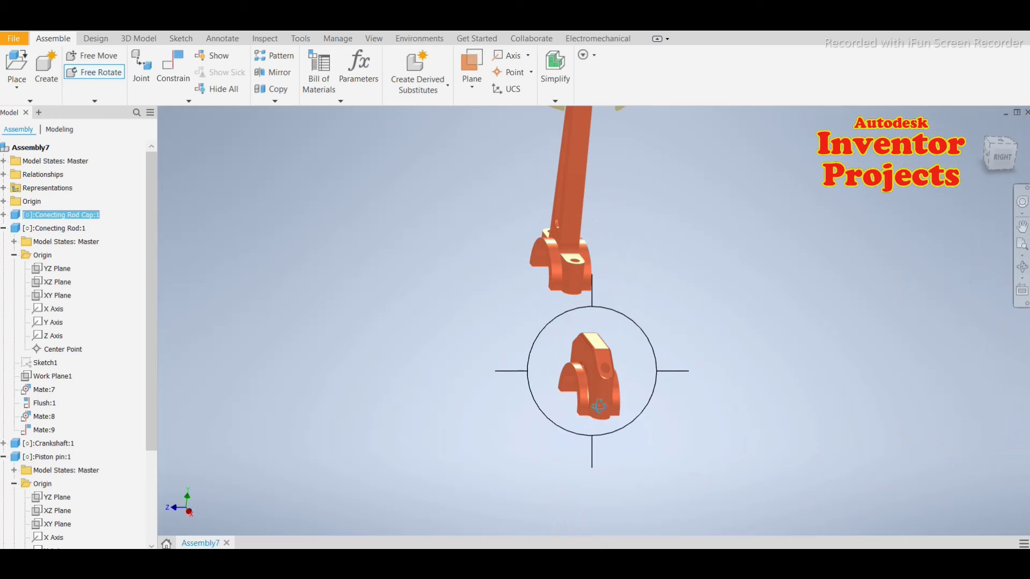
left_click_drag(600, 392, 635, 381)
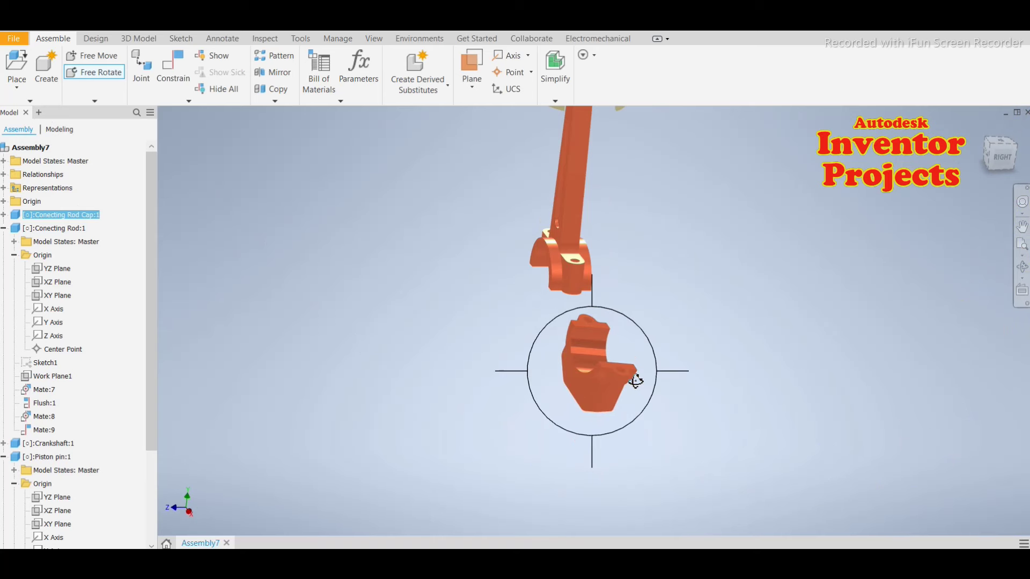
key("Escape")
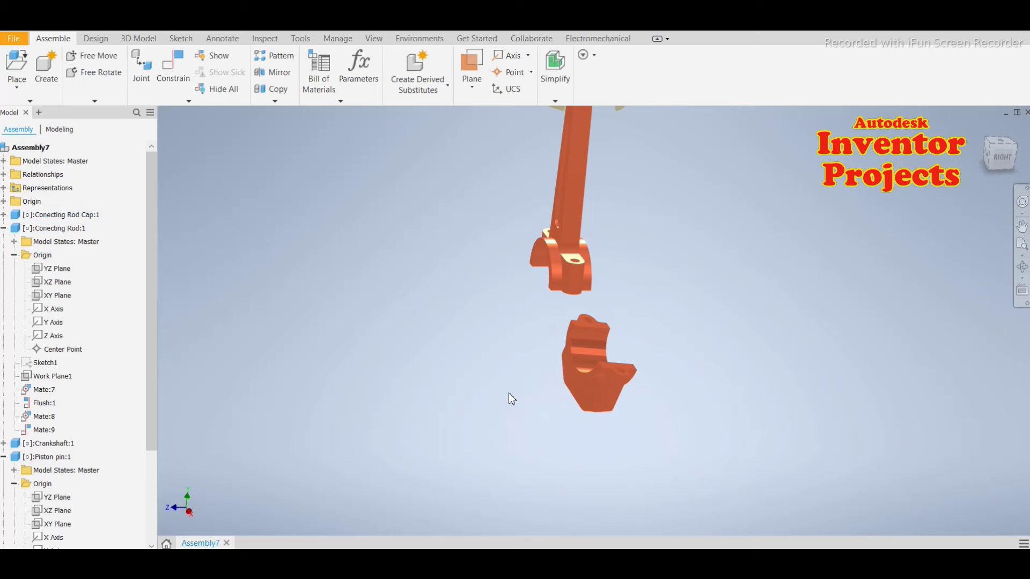
Step: Move the rod cap up under the rod's big end and deselect it
middle_click_drag(512, 389, 563, 413)
mouse_move(648, 421)
left_mouse_down()
mouse_move(594, 378)
mouse_move(581, 407)
left_mouse_up()
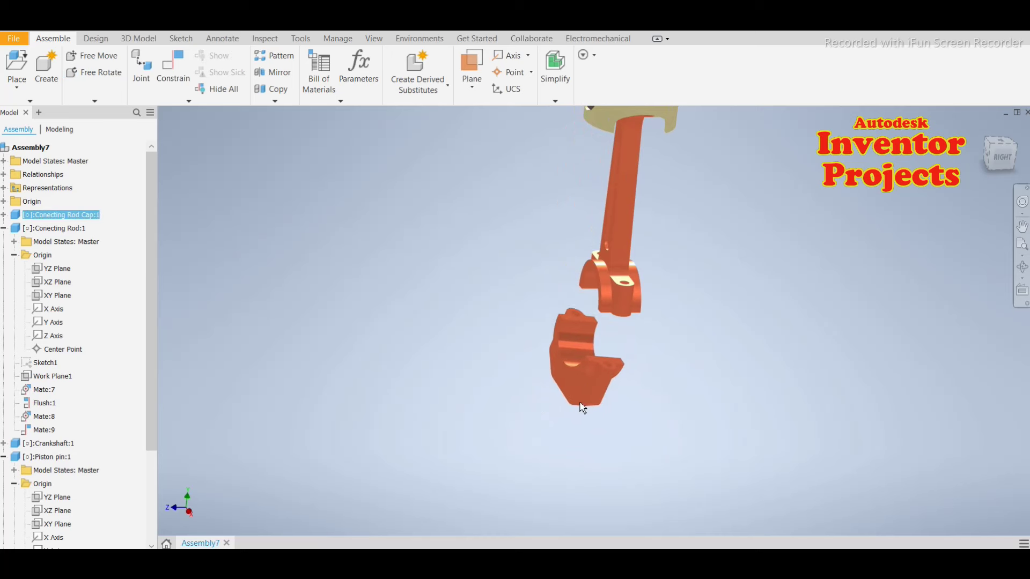
left_click(661, 390)
Step: Mate the rod cap's face flush against the connecting rod's big-end face
left_click(169, 70)
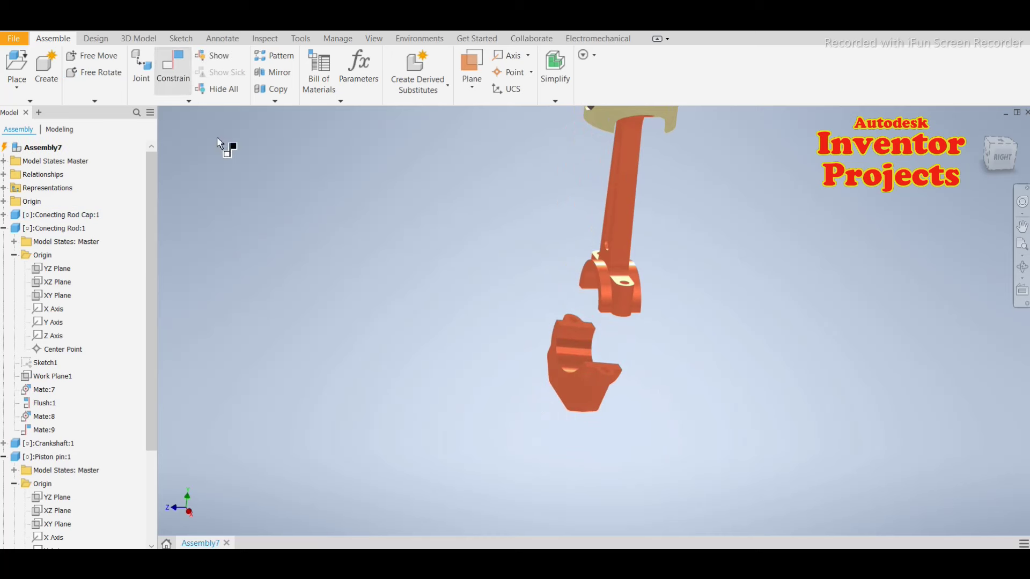
scroll(638, 337, "down", 4)
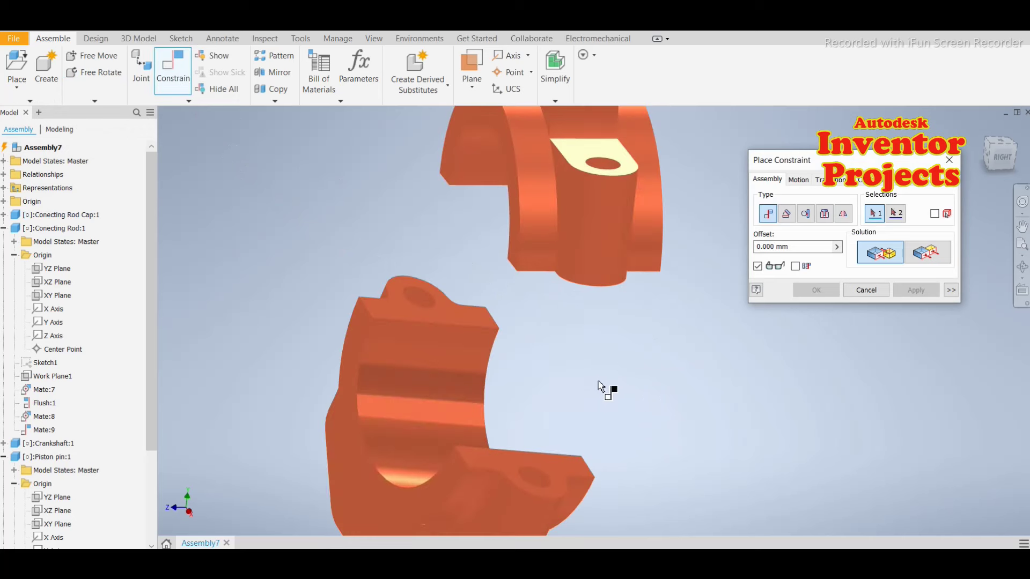
left_click(562, 465)
scroll(579, 417, "up", 3)
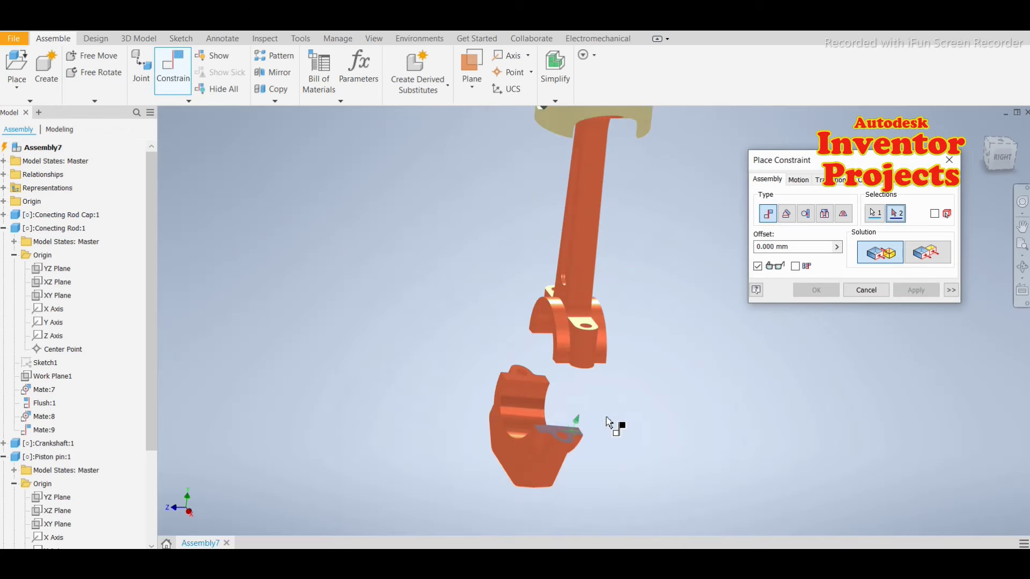
middle_click_drag(607, 422, 626, 344, "shift")
scroll(618, 252, "down", 2)
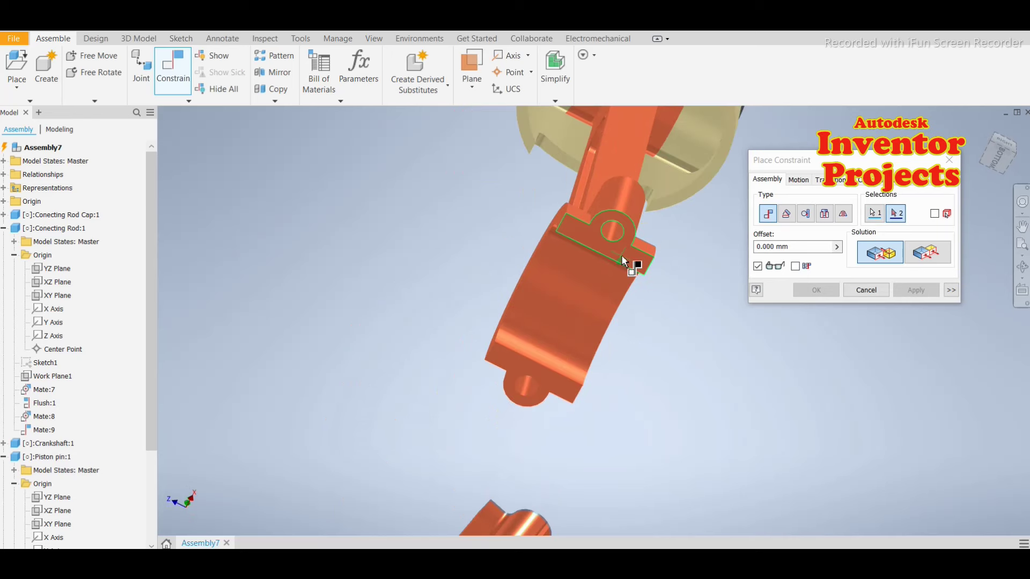
left_click(622, 258)
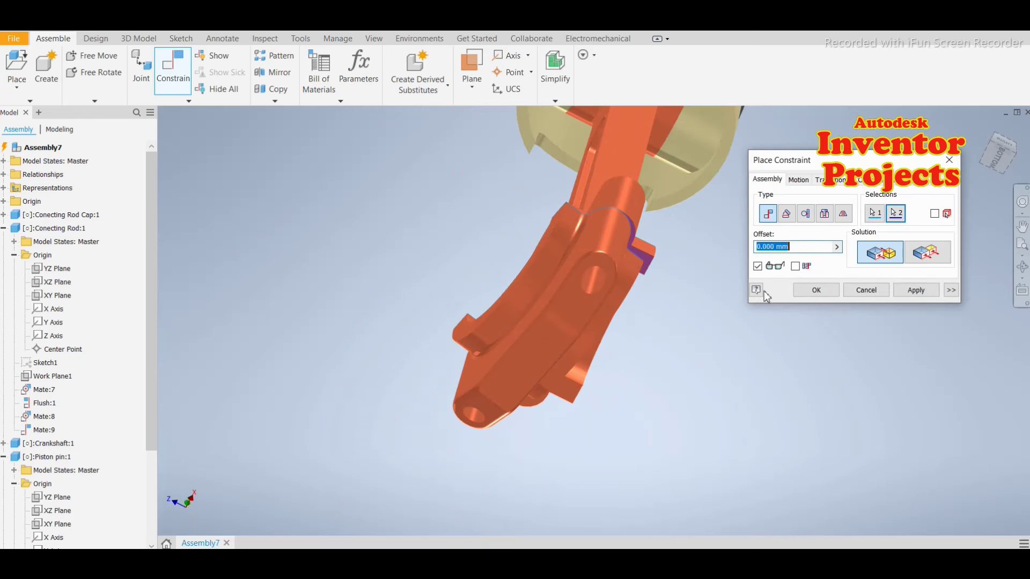
left_click(915, 290)
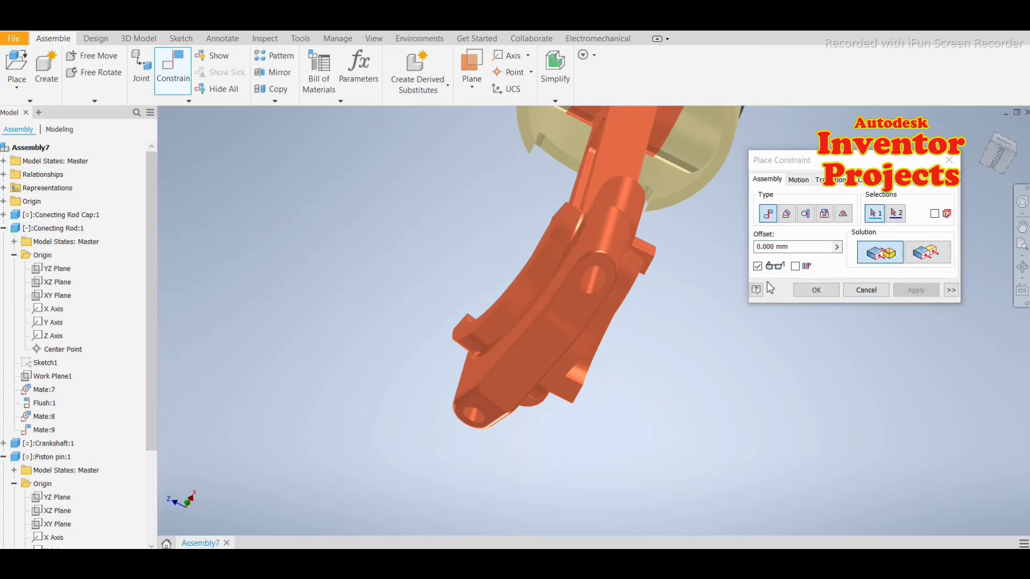
Step: Align both cap bolt-hole axes with the rod's bolt holes, then close the constraint dialog
left_click(632, 194)
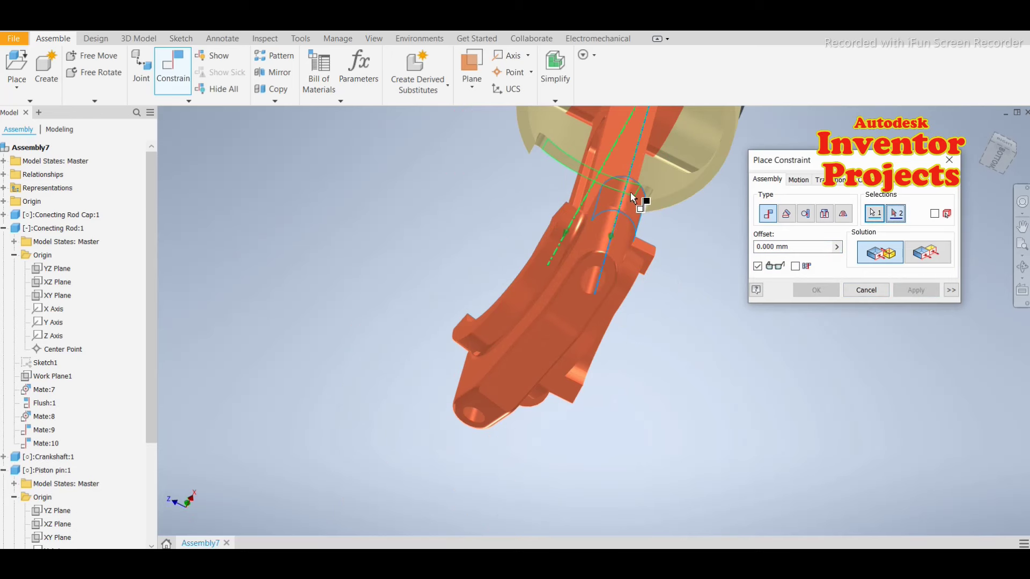
left_click(591, 281)
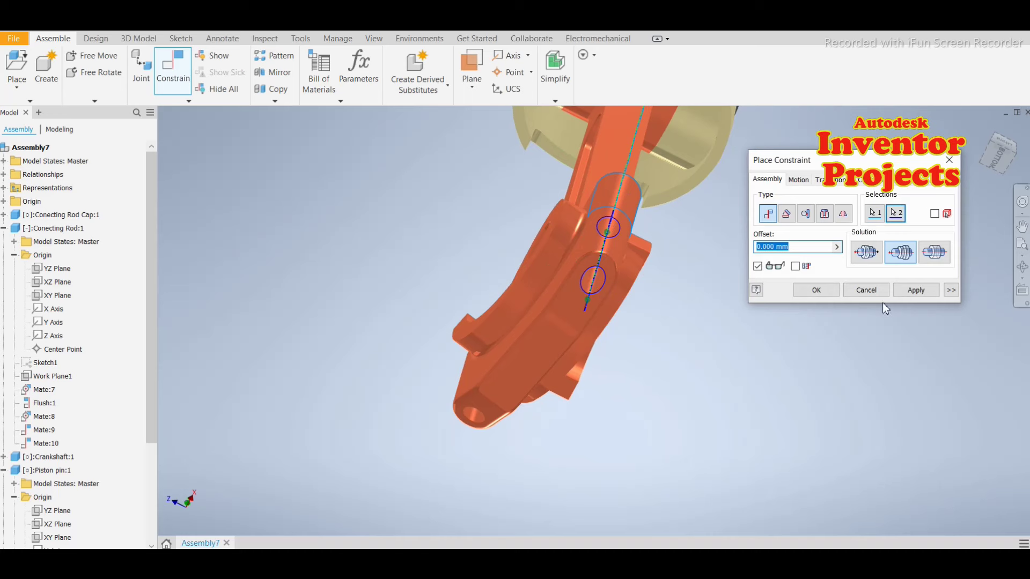
left_click(907, 294)
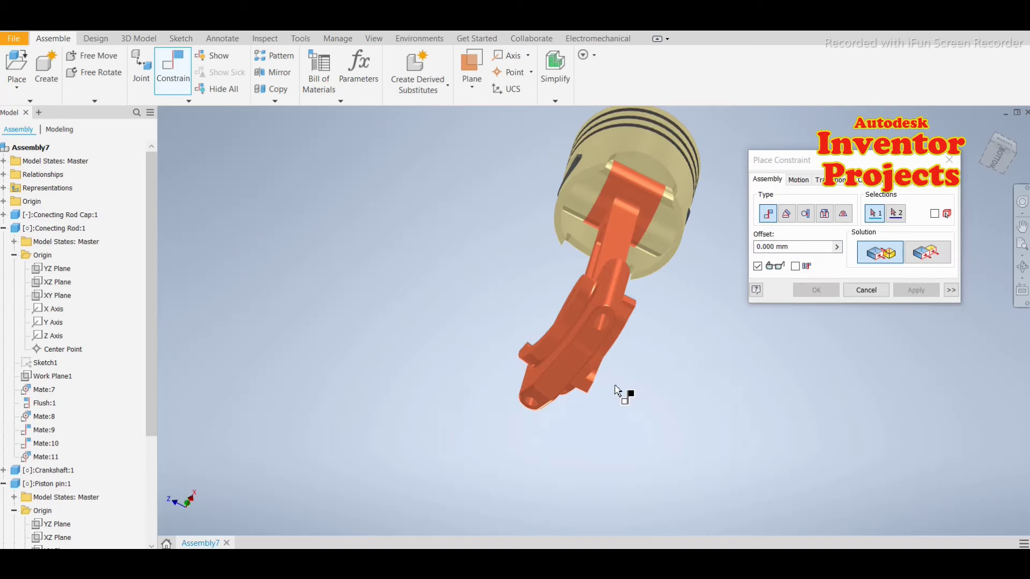
mouse_move(620, 387)
middle_mouse_down("shift")
mouse_move(715, 409)
mouse_move(740, 370)
mouse_move(710, 391)
middle_mouse_up("shift")
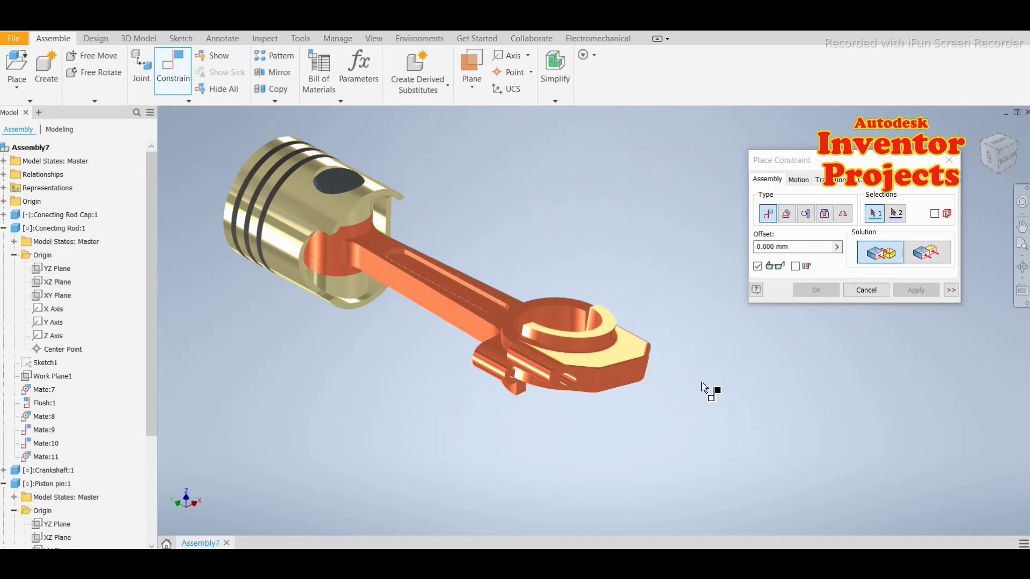
scroll(510, 406, "up", 5)
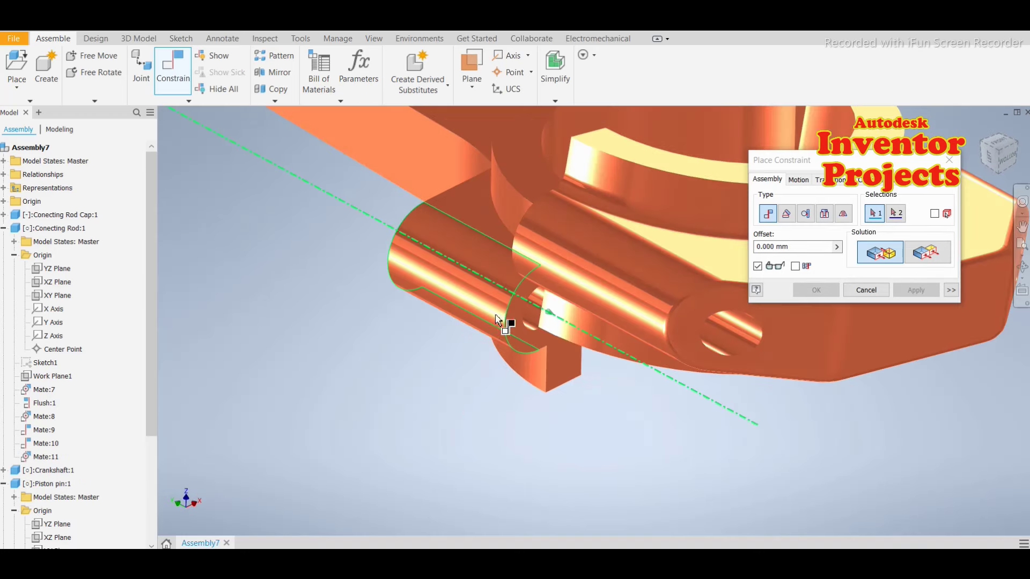
left_click(538, 310)
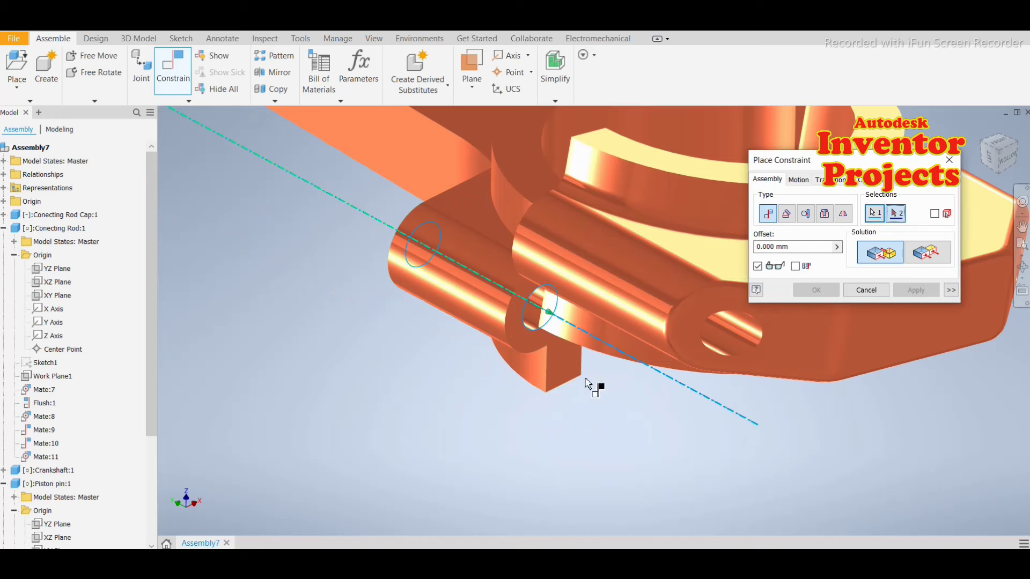
left_click(720, 332)
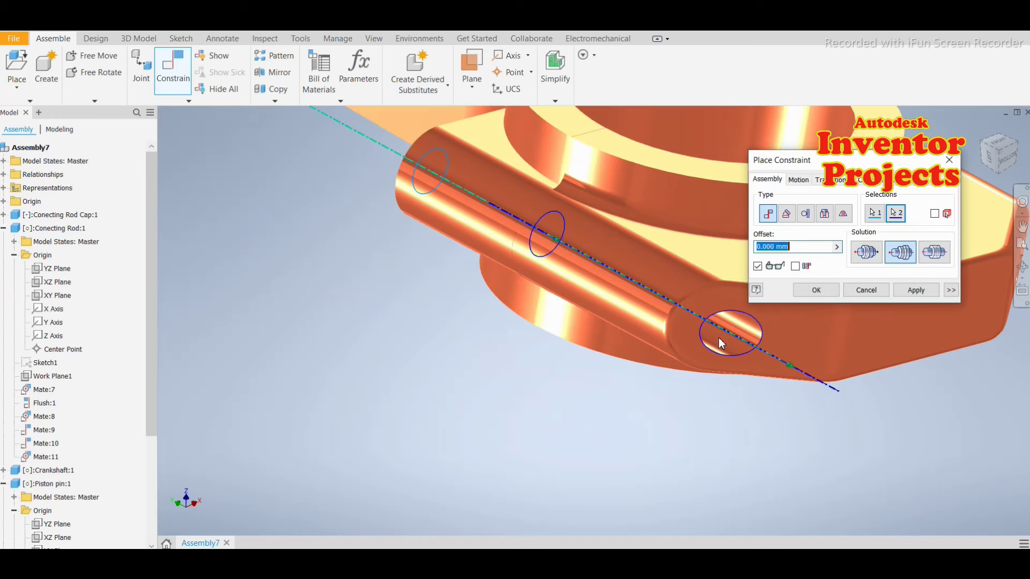
scroll(680, 413, "down", 3)
scroll(679, 413, "down", 2)
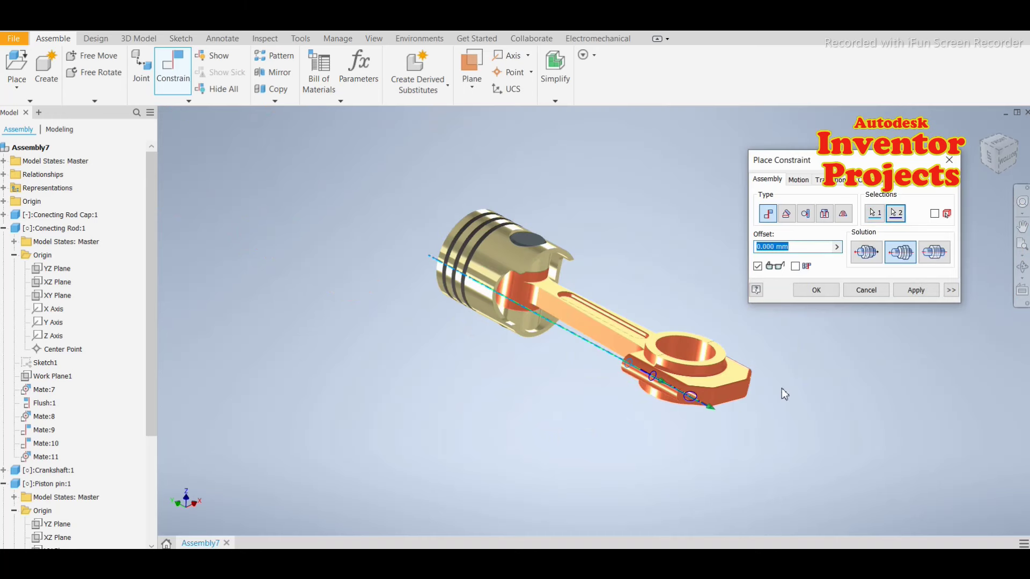
left_click(905, 292)
left_click(870, 290)
Step: Orbit the assembly and switch to the isometric ViewCube view
scroll(601, 402, "down", 3)
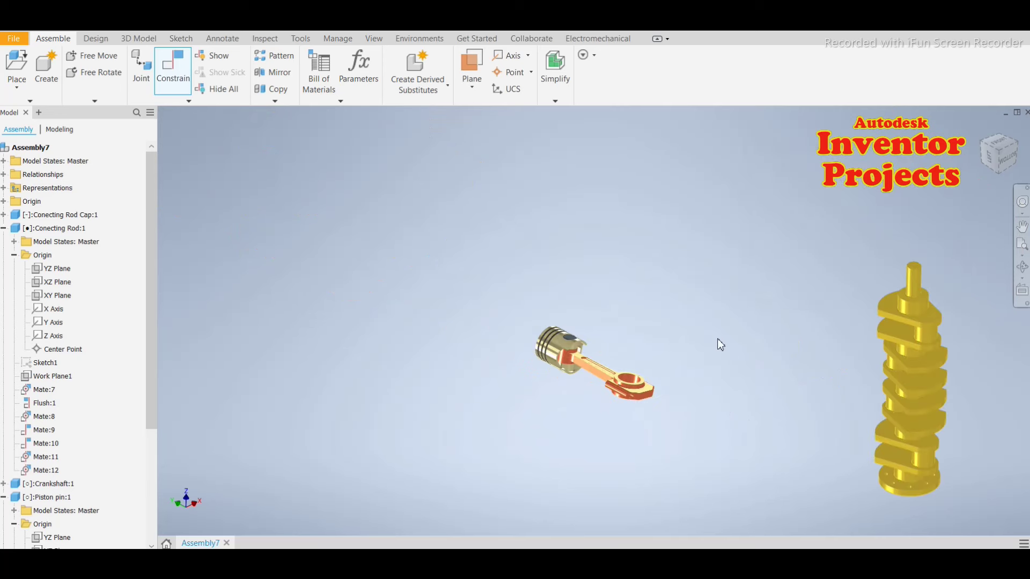
mouse_move(717, 345)
middle_mouse_down("shift")
mouse_move(714, 386)
mouse_move(728, 403)
mouse_move(805, 367)
mouse_move(751, 372)
mouse_move(715, 395)
mouse_move(702, 429)
middle_mouse_up("shift")
scroll(660, 407, "down", 2)
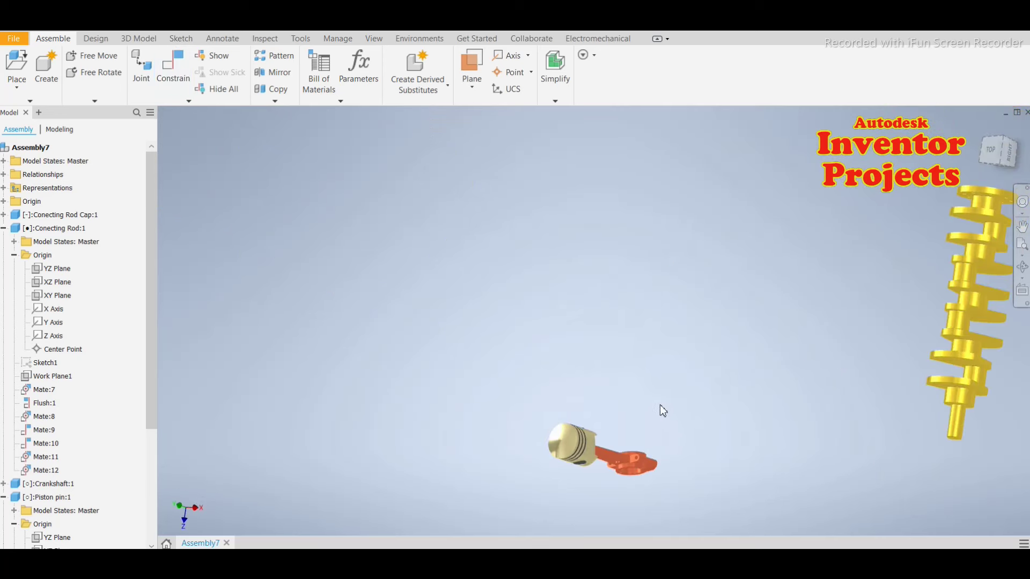
scroll(659, 407, "down", 2)
mouse_move(998, 151)
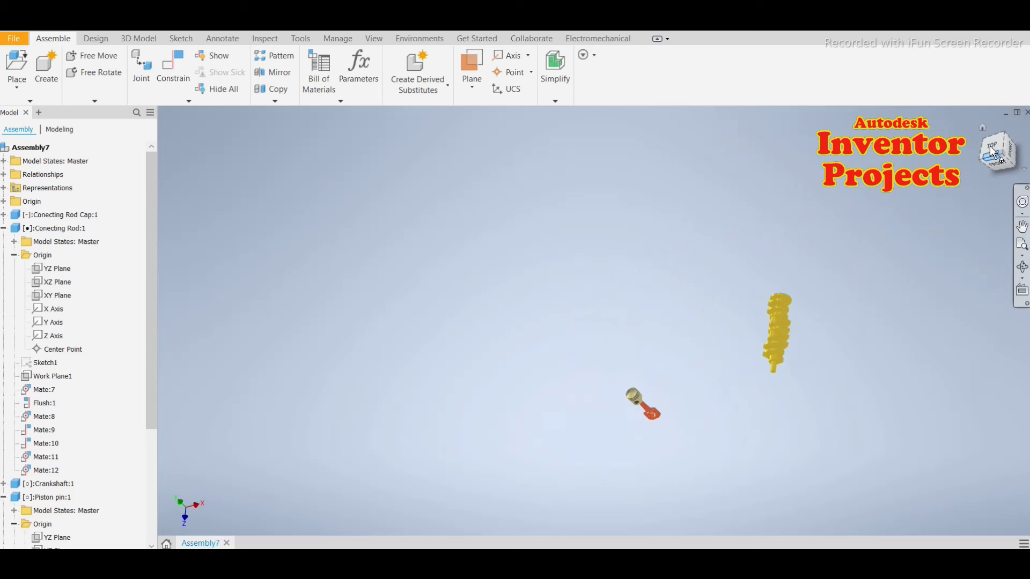
left_click(987, 141)
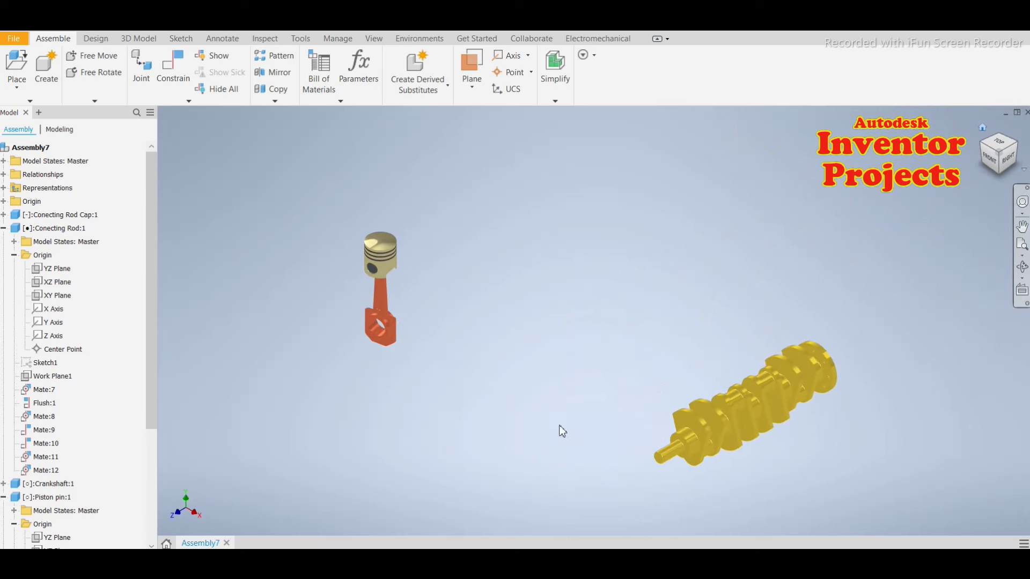
Step: Drag the piston, rod and cap next to the crankshaft and frame them in view
left_click_drag(387, 307, 612, 331)
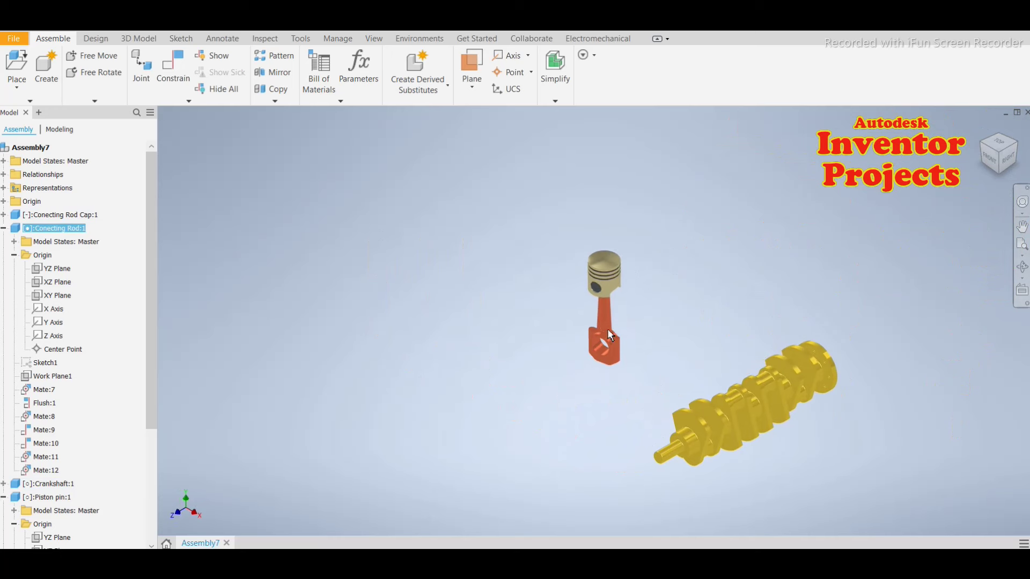
scroll(623, 336, "up", 3)
scroll(620, 336, "up", 3)
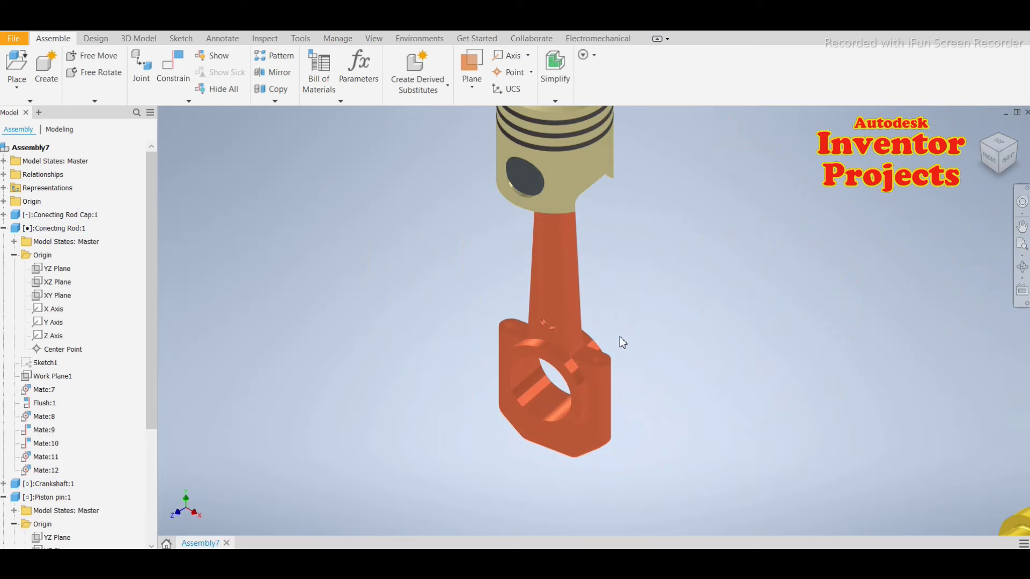
scroll(545, 408, "down", 2)
scroll(452, 371, "down", 3)
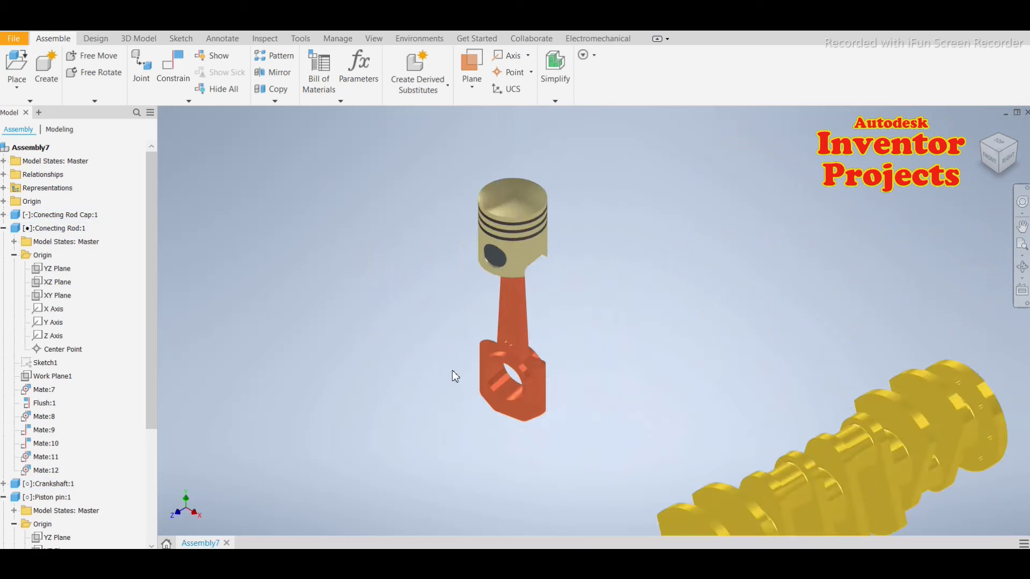
scroll(452, 371, "down", 2)
mouse_move(572, 372)
middle_mouse_down()
mouse_move(565, 315)
mouse_move(563, 336)
middle_mouse_up()
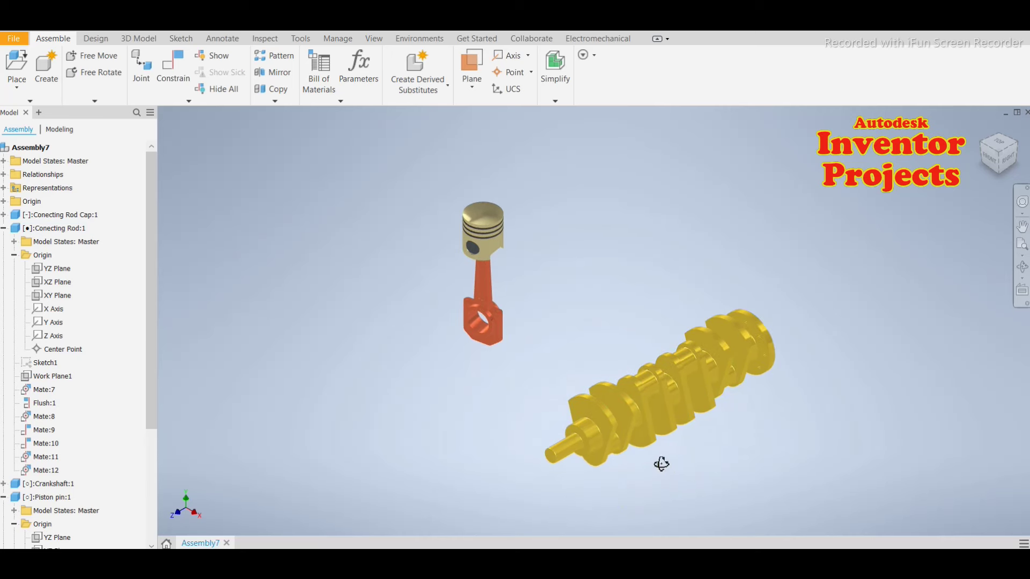
middle_click_drag(661, 462, 649, 458, "shift")
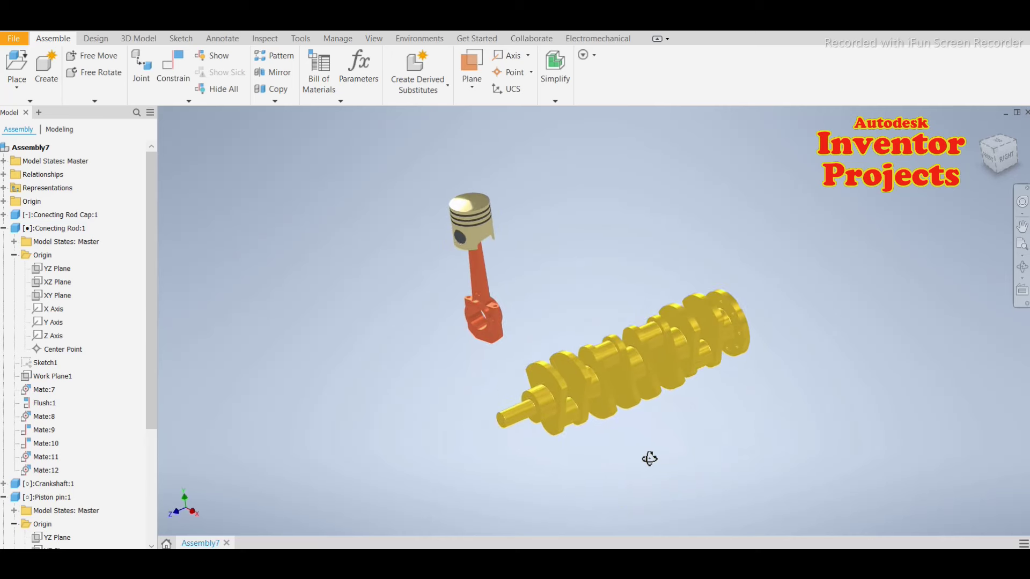
middle_click_drag(432, 370, 430, 395)
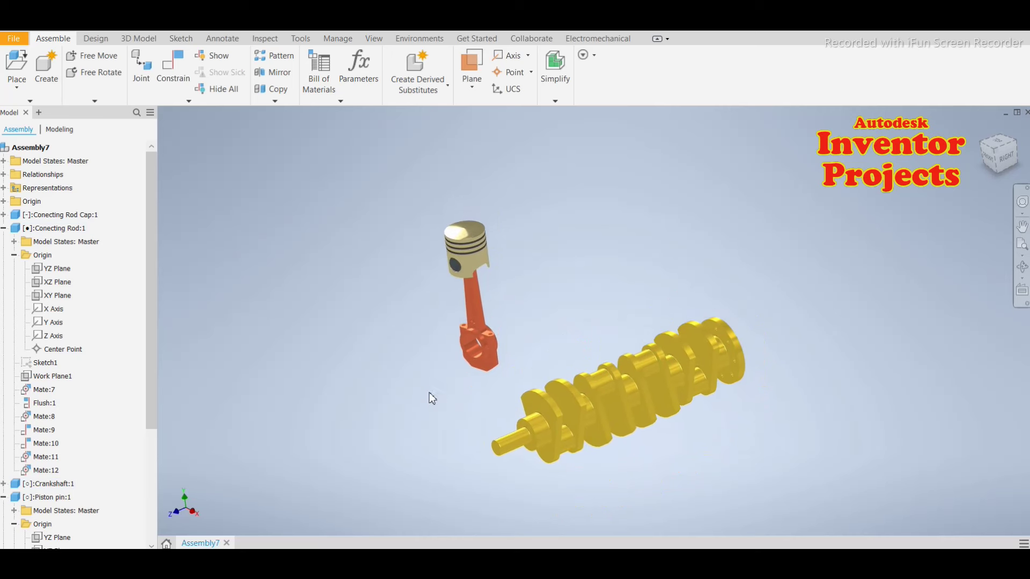
Step: Mate the connecting rod's big-end bore axis to the crankpin axis
left_click(169, 69)
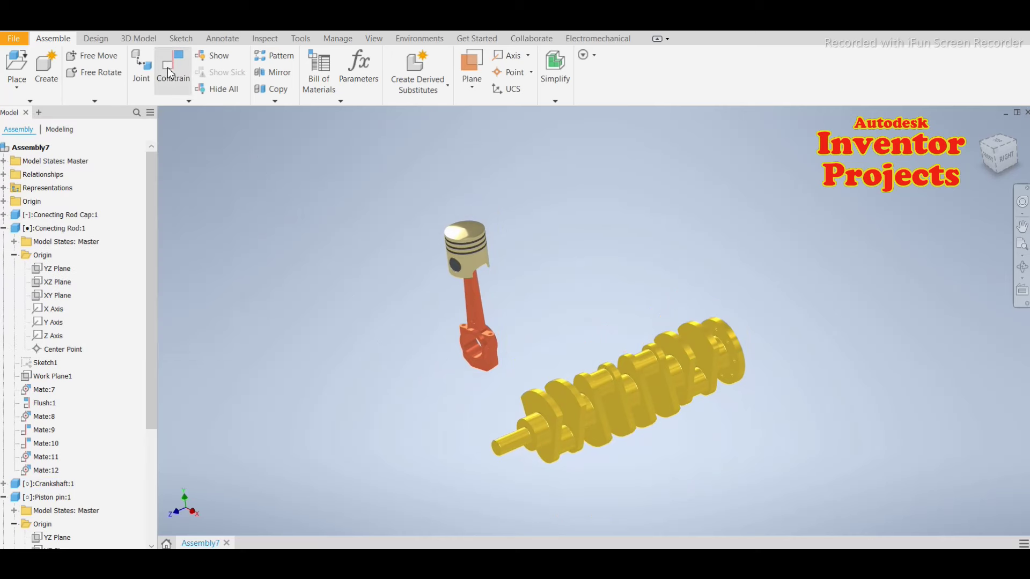
left_click(477, 354)
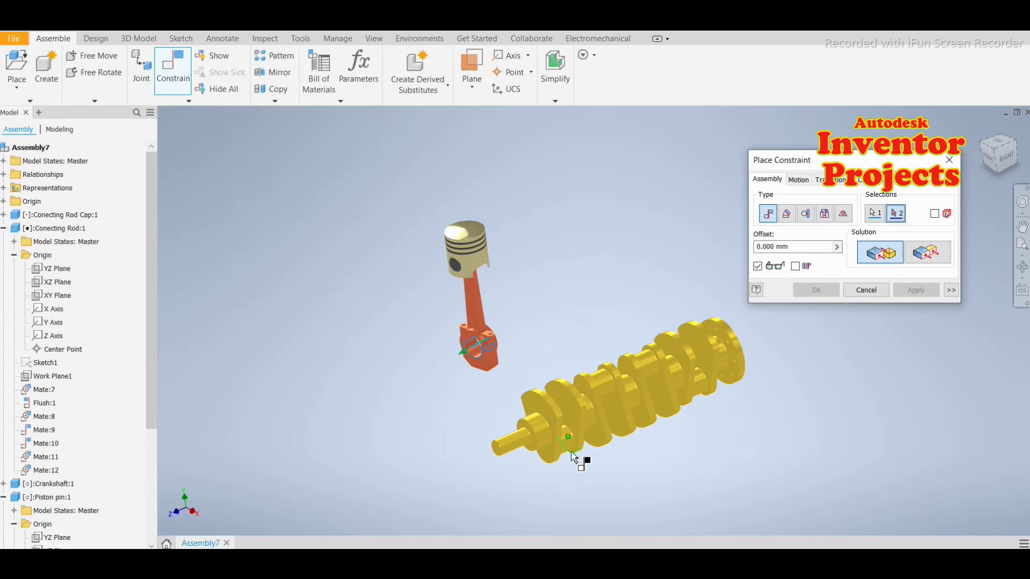
scroll(570, 455, "down", 2)
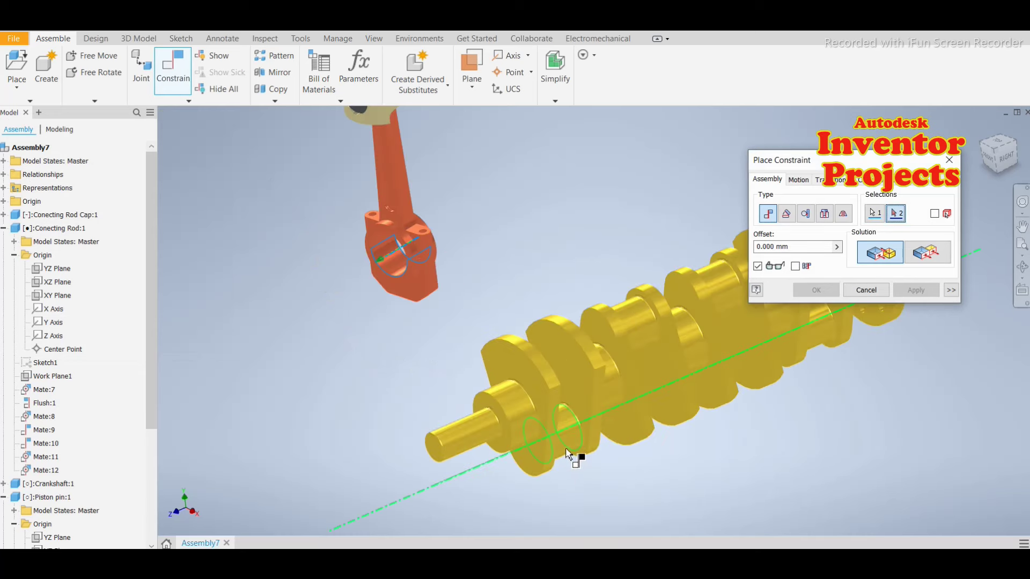
left_click(566, 451)
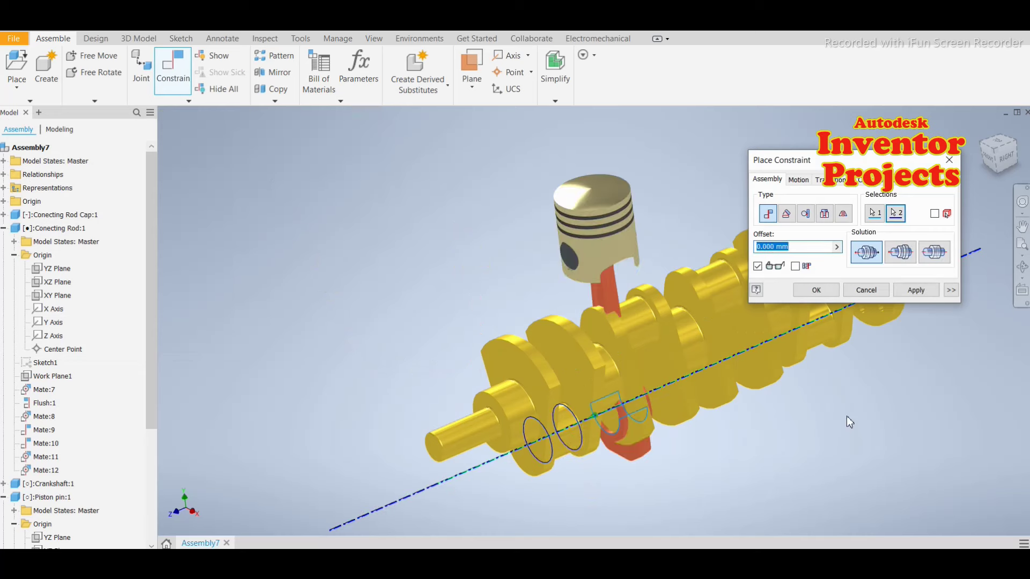
left_click(916, 293)
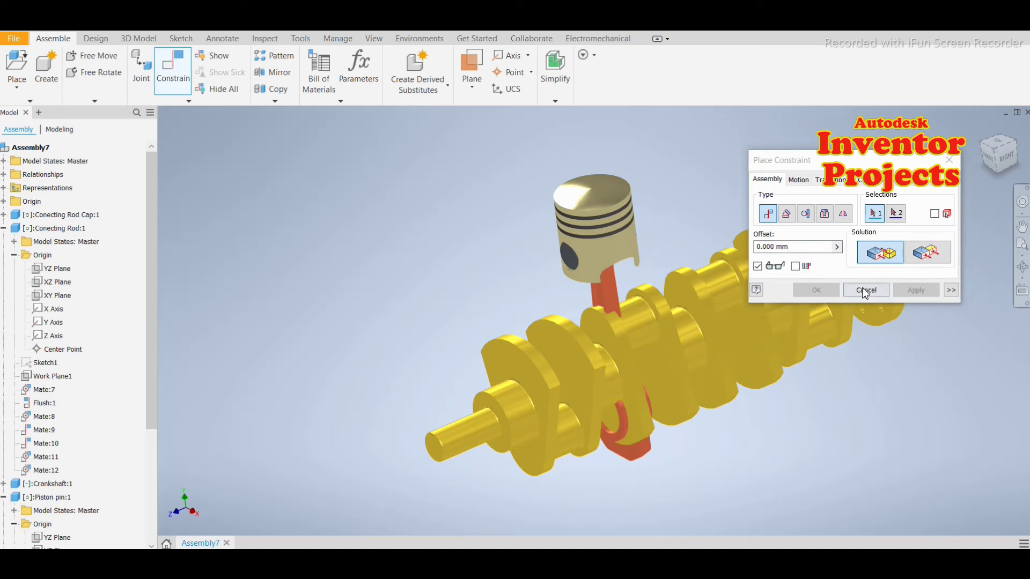
left_click(862, 289)
Step: Swing the rod around the crankpin to test the mate, then inspect from above and side
mouse_move(611, 298)
left_mouse_down()
mouse_move(559, 310)
mouse_move(539, 329)
left_mouse_up()
scroll(607, 519, "down", 2)
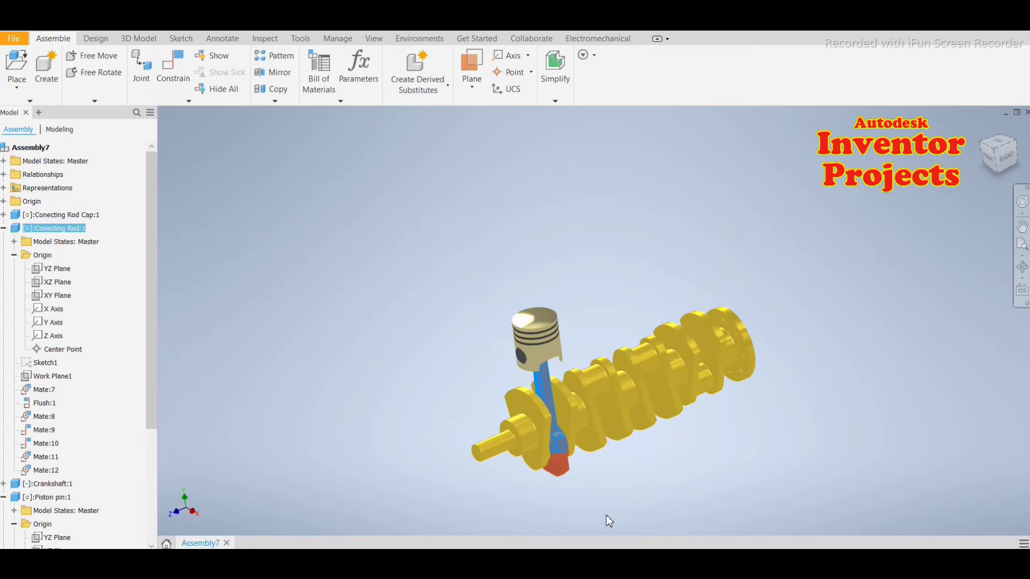
middle_click_drag(608, 511, 608, 536, "shift")
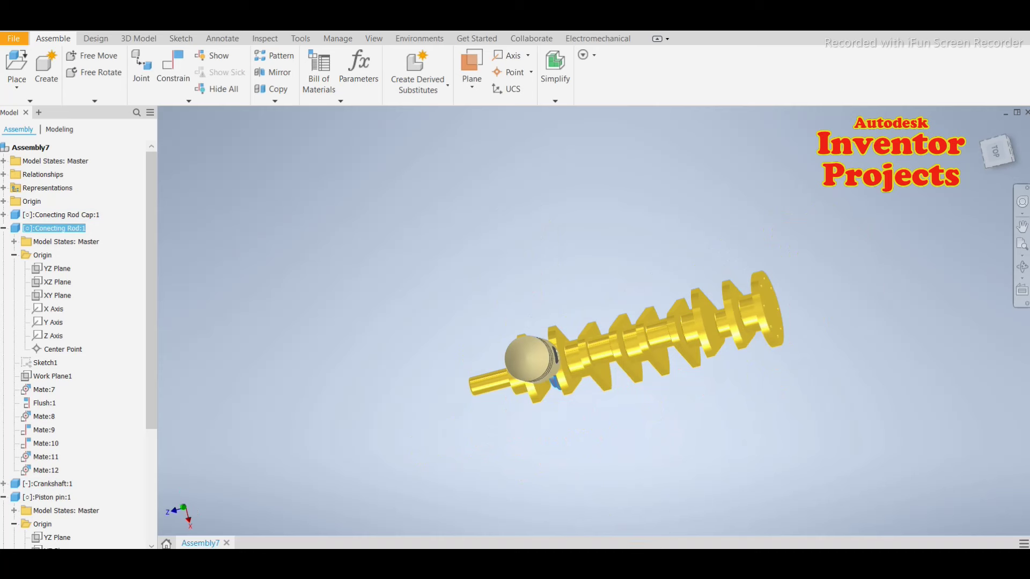
middle_click_drag(555, 445, 542, 380, "shift")
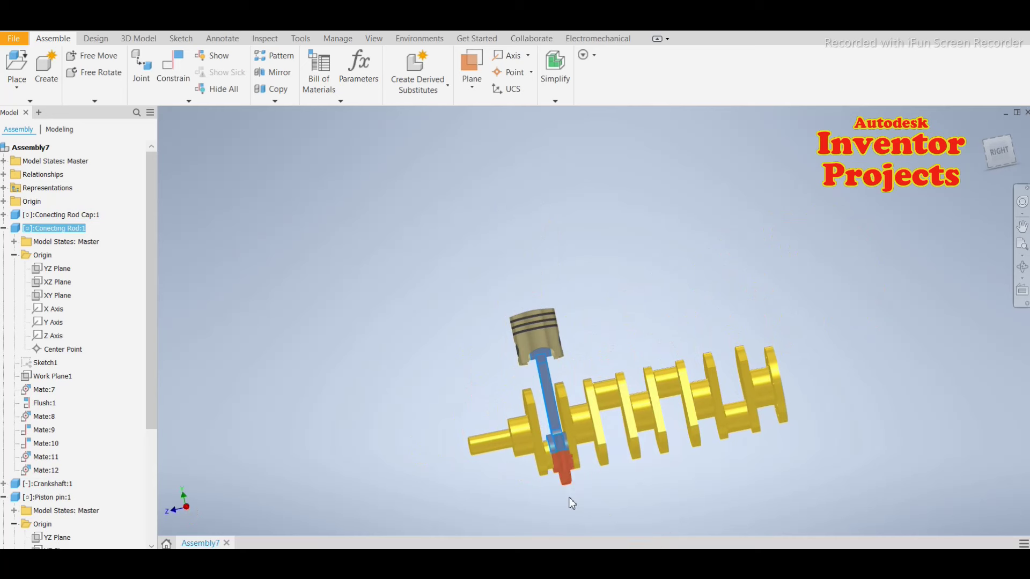
scroll(567, 497, "up", 5)
middle_click_drag(500, 451, 483, 435, "shift")
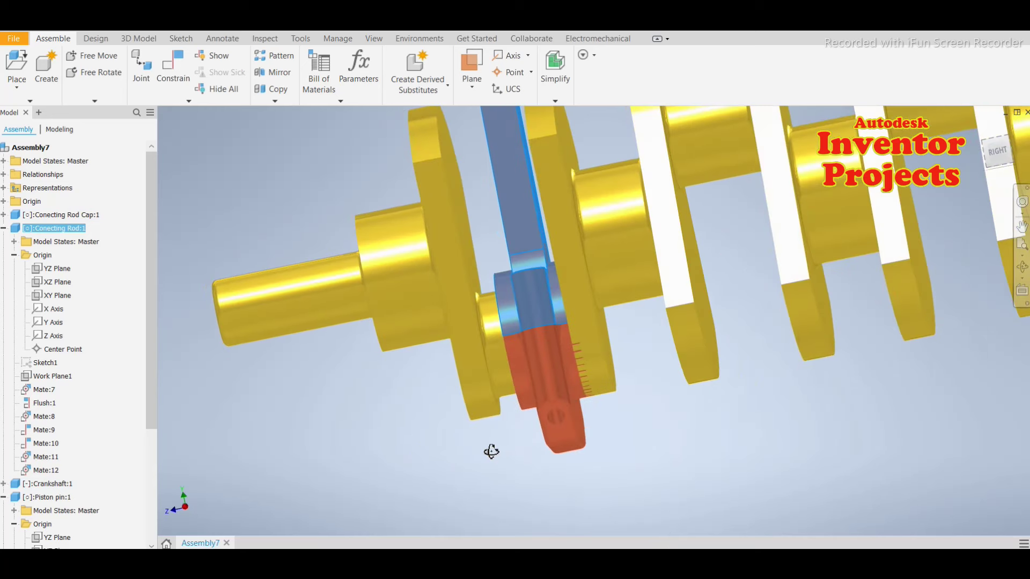
Step: Mate the rod's big-end side face to the crankshaft web with a 3.3 mm offset
left_click(170, 65)
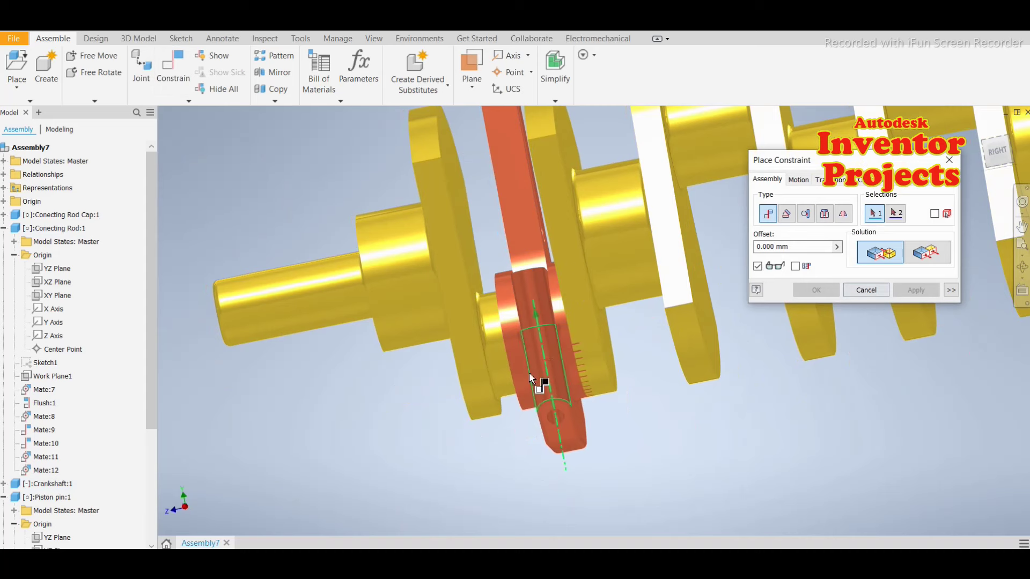
mouse_move(524, 460)
middle_mouse_down("shift")
mouse_move(501, 452)
mouse_move(527, 432)
mouse_move(491, 393)
middle_mouse_up("shift")
left_click(489, 229)
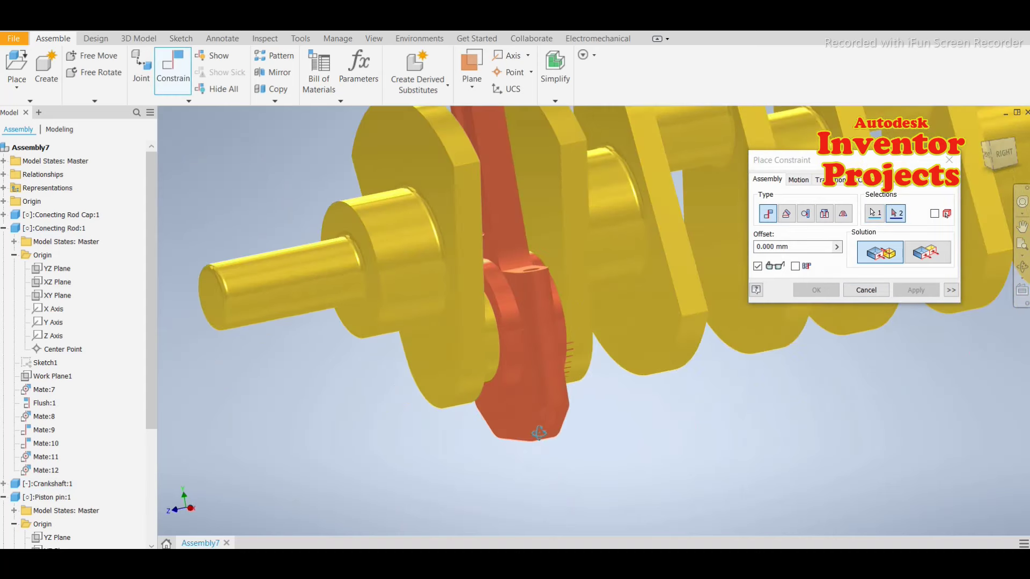
scroll(491, 393, "up", 3)
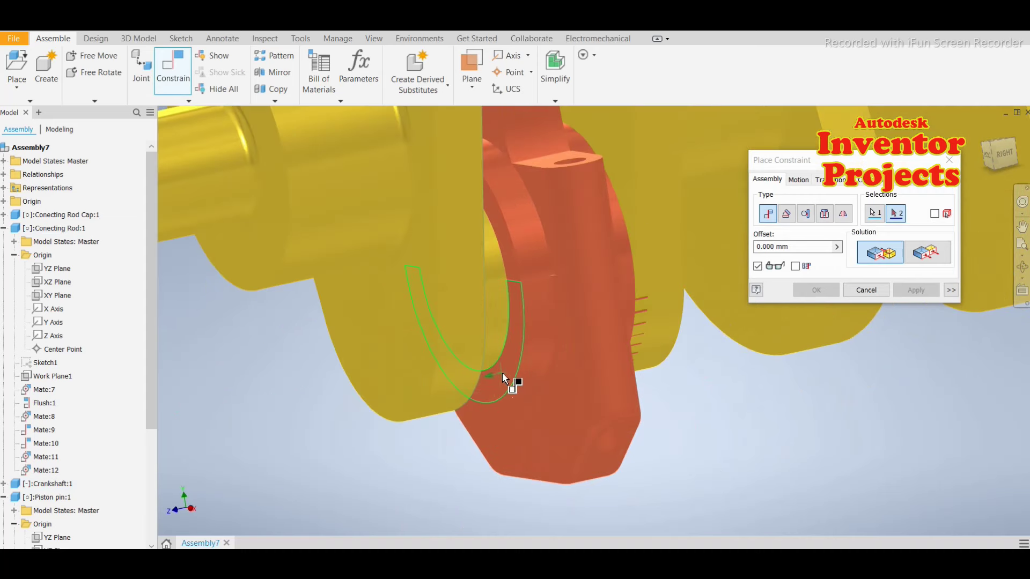
left_click(502, 375)
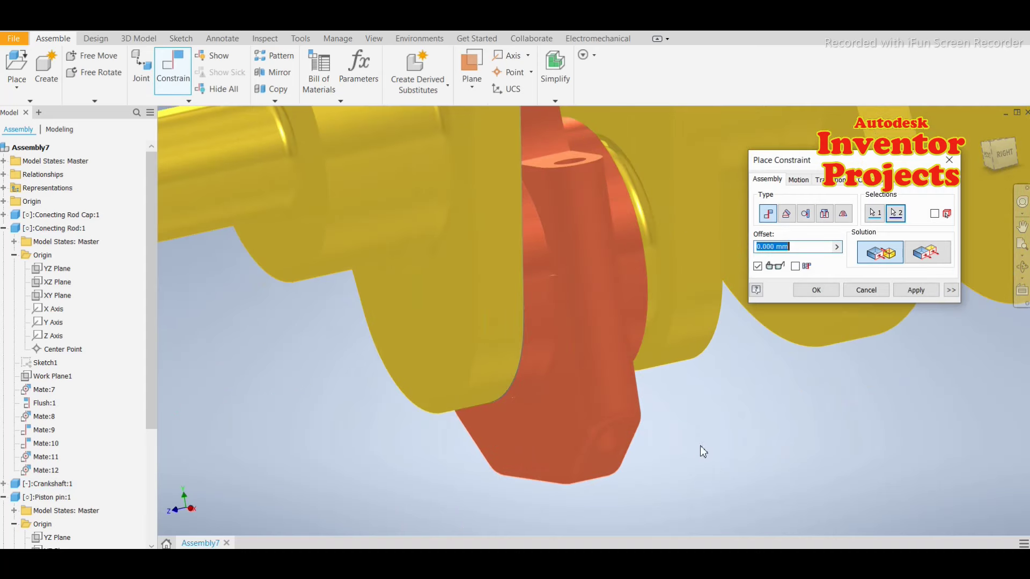
middle_click_drag(699, 446, 667, 453, "shift")
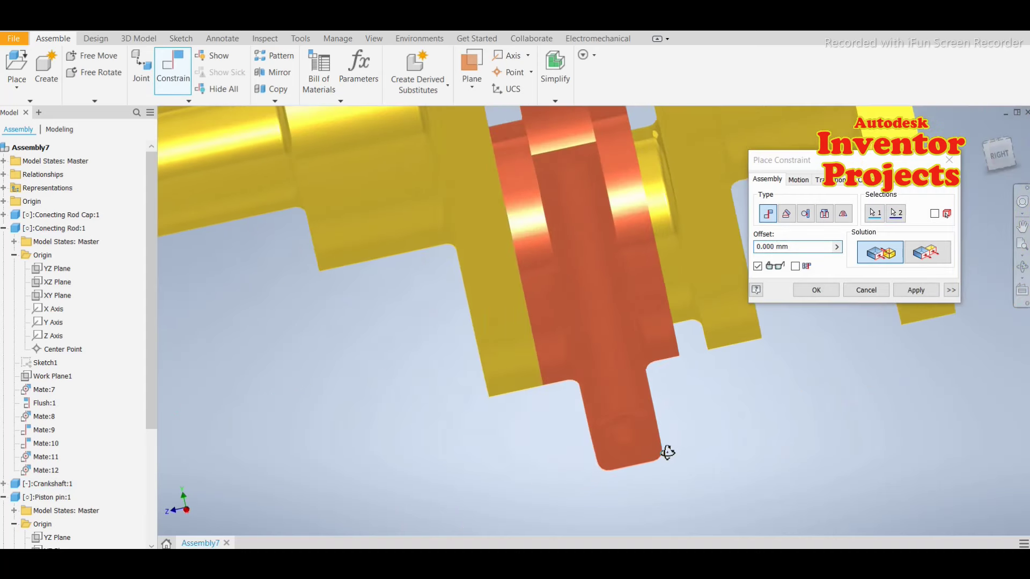
left_click(770, 246)
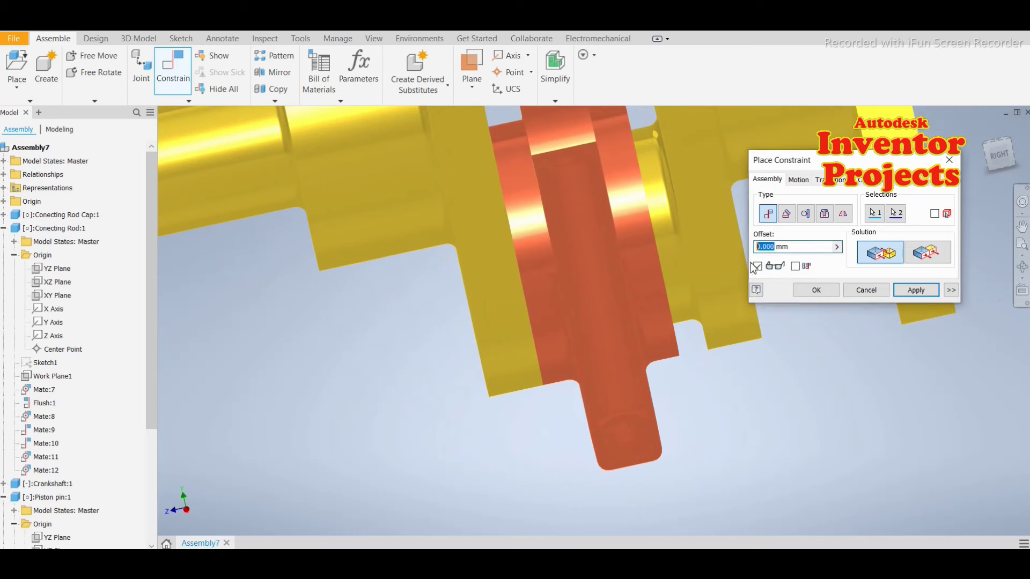
type("32")
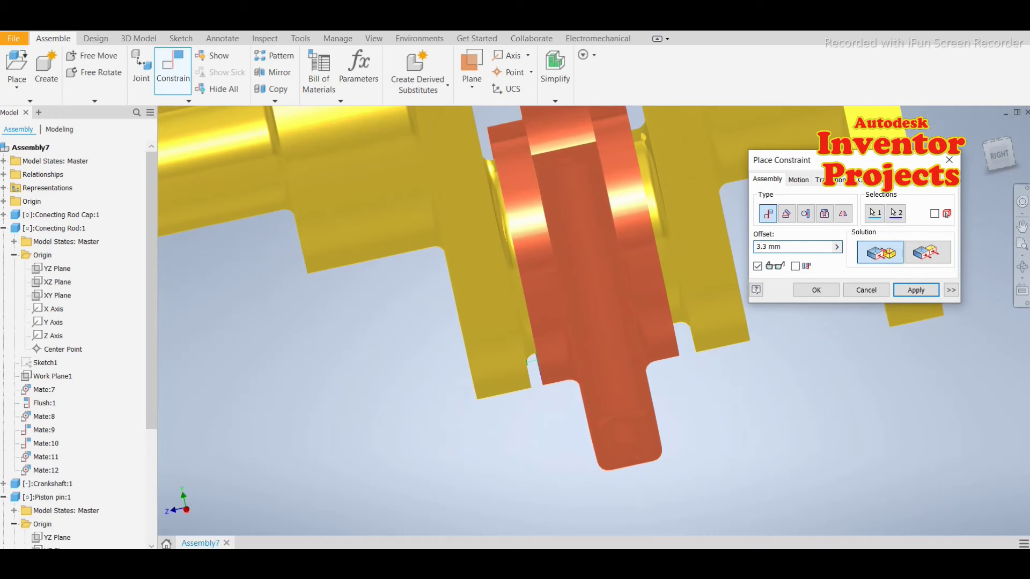
left_click(864, 290)
scroll(512, 453, "up", 5)
scroll(513, 460, "up", 5)
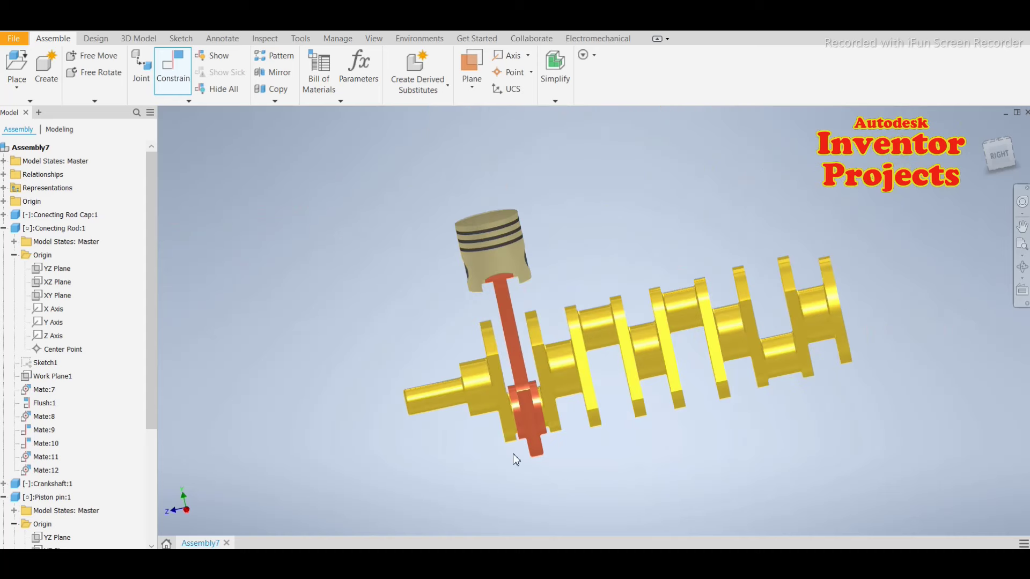
mouse_move(585, 473)
middle_mouse_down("shift")
mouse_move(726, 455)
mouse_move(631, 469)
mouse_move(567, 459)
mouse_move(584, 471)
mouse_move(571, 468)
middle_mouse_up("shift")
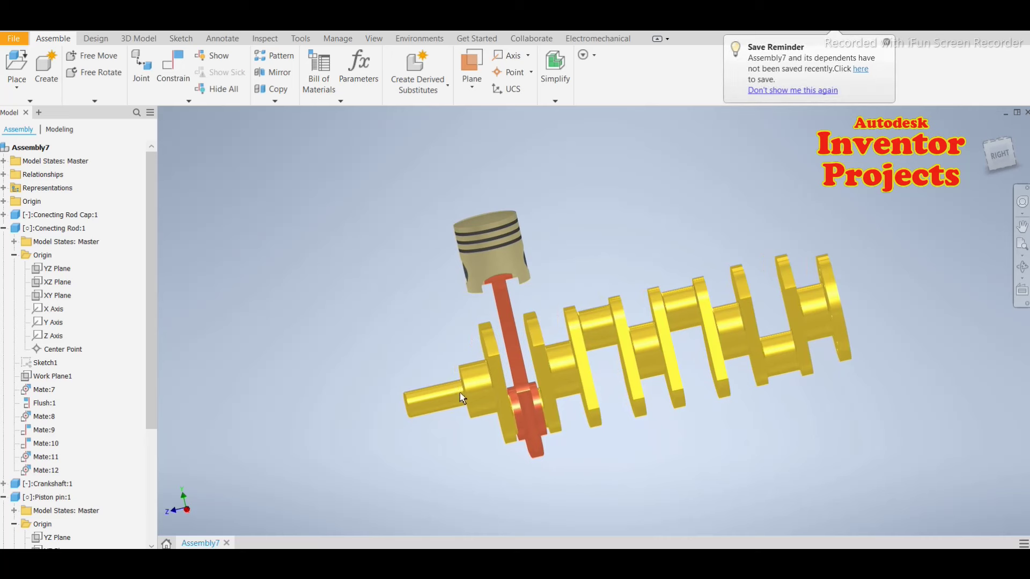
middle_click_drag(595, 477, 627, 468, "shift")
scroll(578, 455, "up", 5)
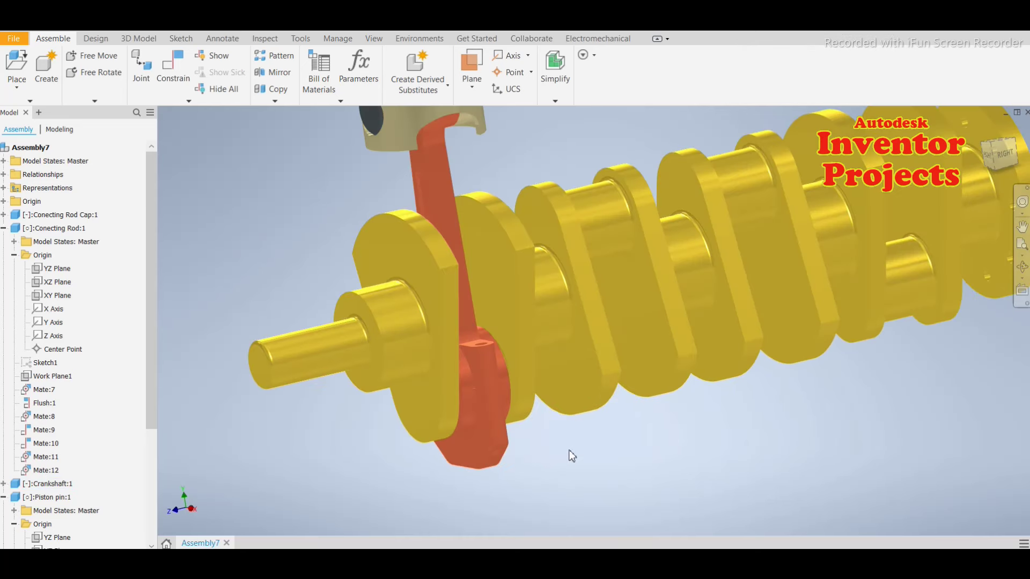
scroll(572, 455, "down", 4)
mouse_move(570, 452)
middle_mouse_down("shift")
mouse_move(586, 456)
mouse_move(586, 465)
mouse_move(565, 460)
mouse_move(576, 459)
middle_mouse_up("shift")
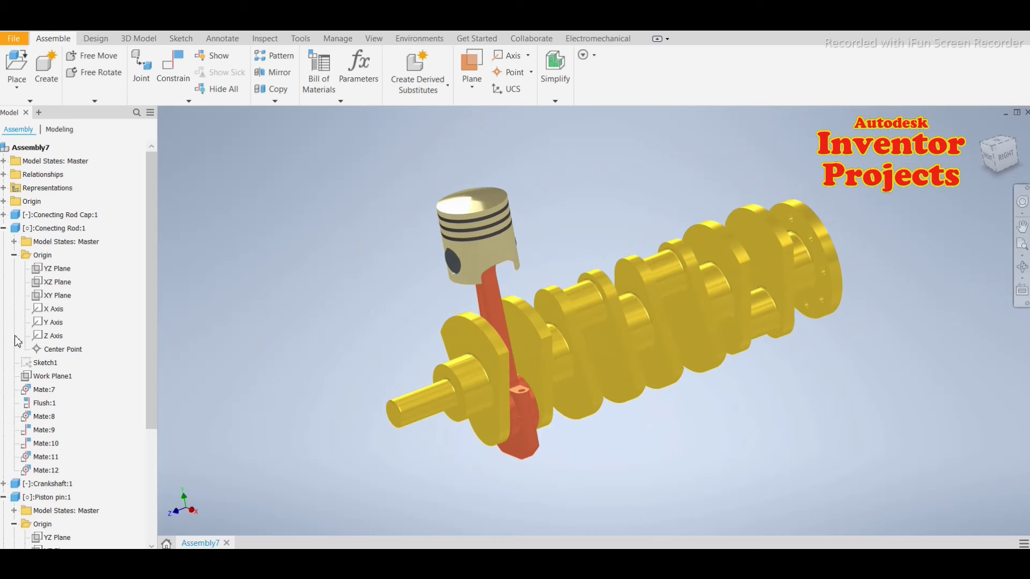
Step: Collapse the rod and pin entries and select the crankshaft's origin Z Axis
left_click(15, 255)
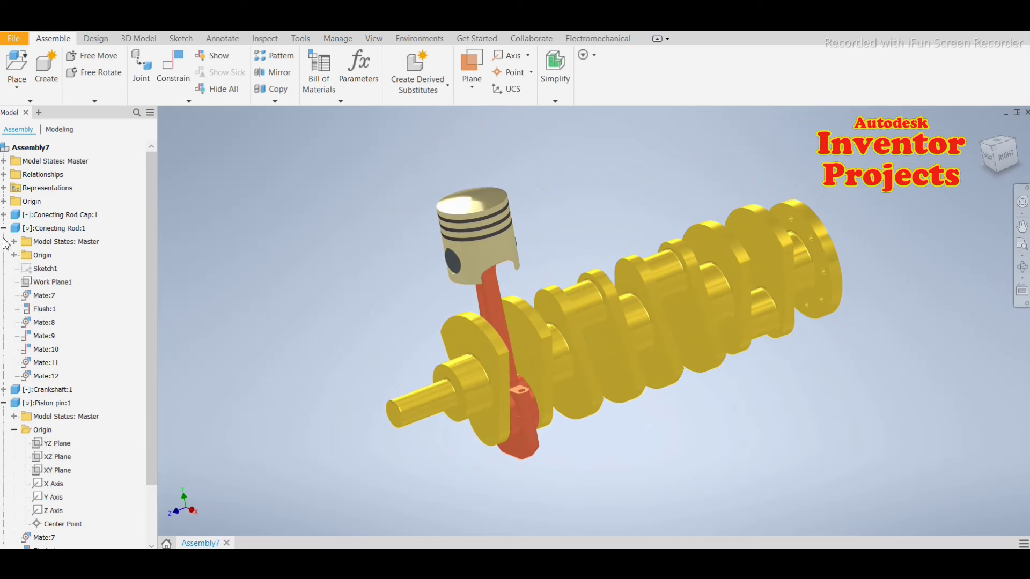
left_click(4, 228)
left_click(4, 256)
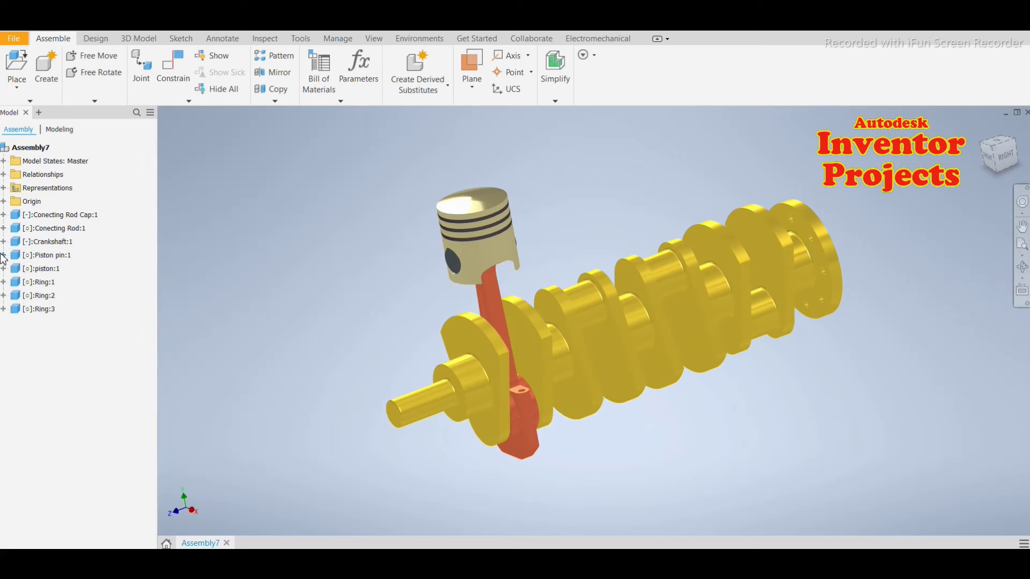
left_click(388, 410)
left_click(4, 242)
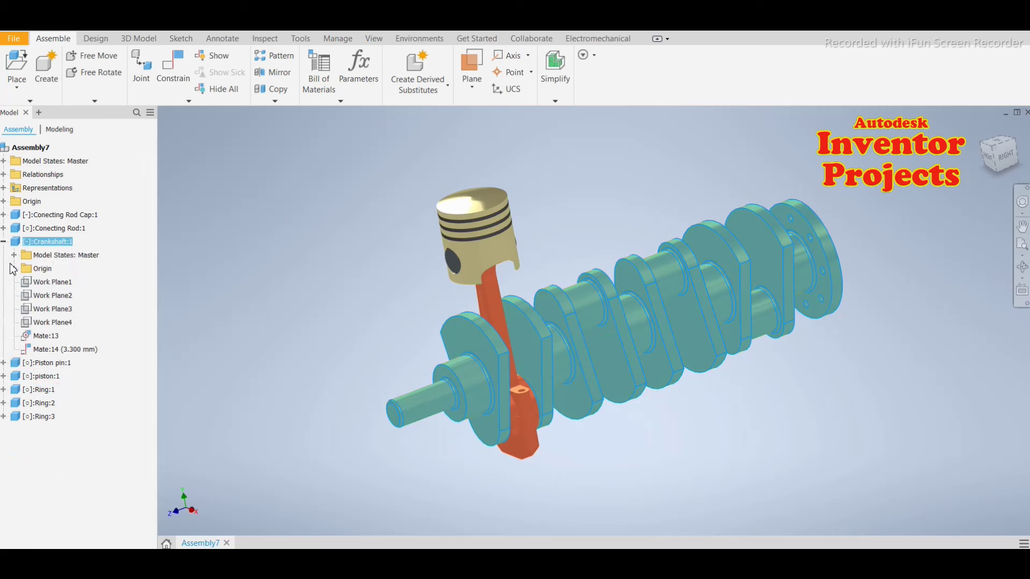
left_click(13, 269)
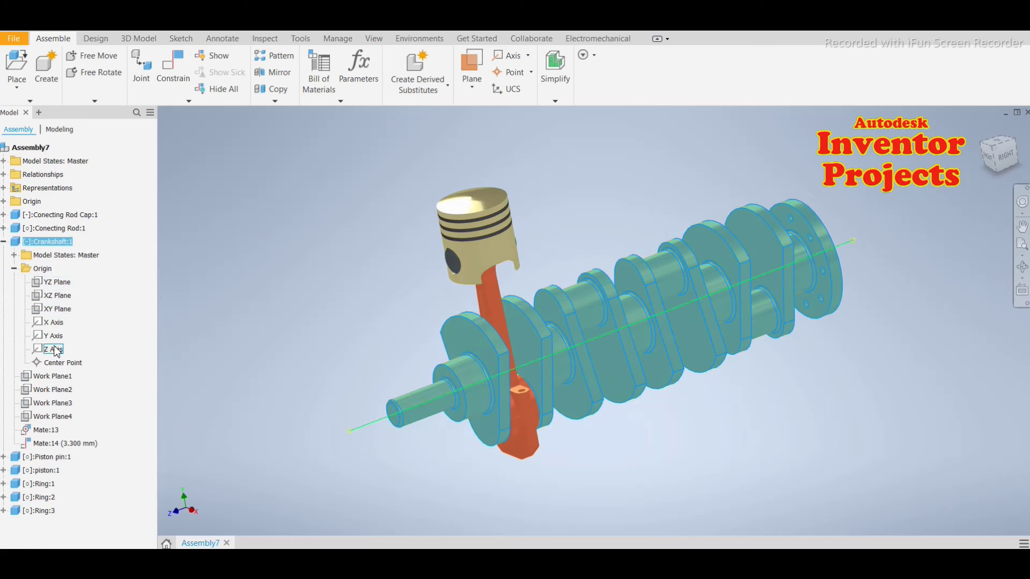
left_click(55, 350)
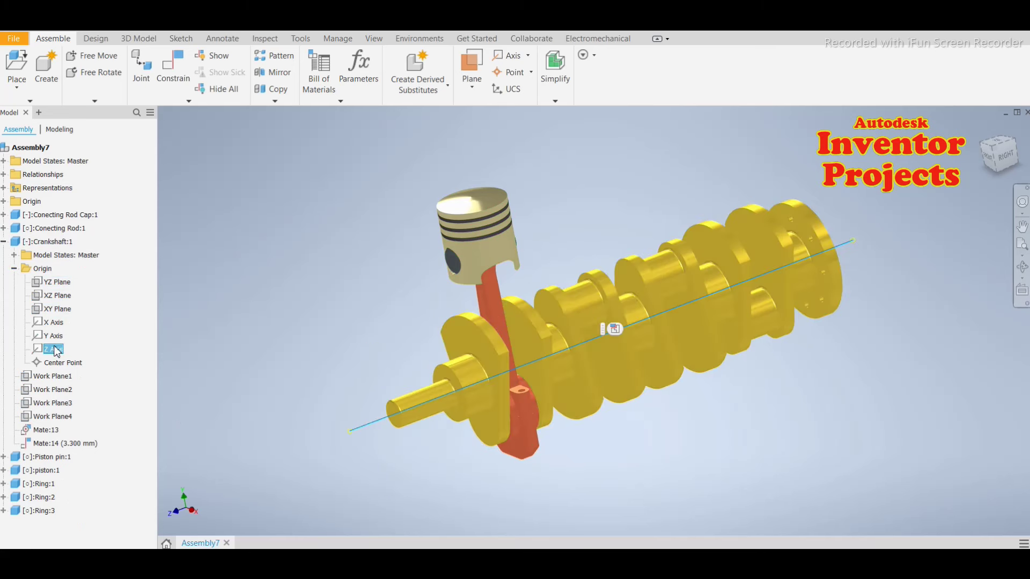
Step: Mate the crankshaft's Z Axis to the assembly origin's Z Axis and fit the view
left_click(172, 69)
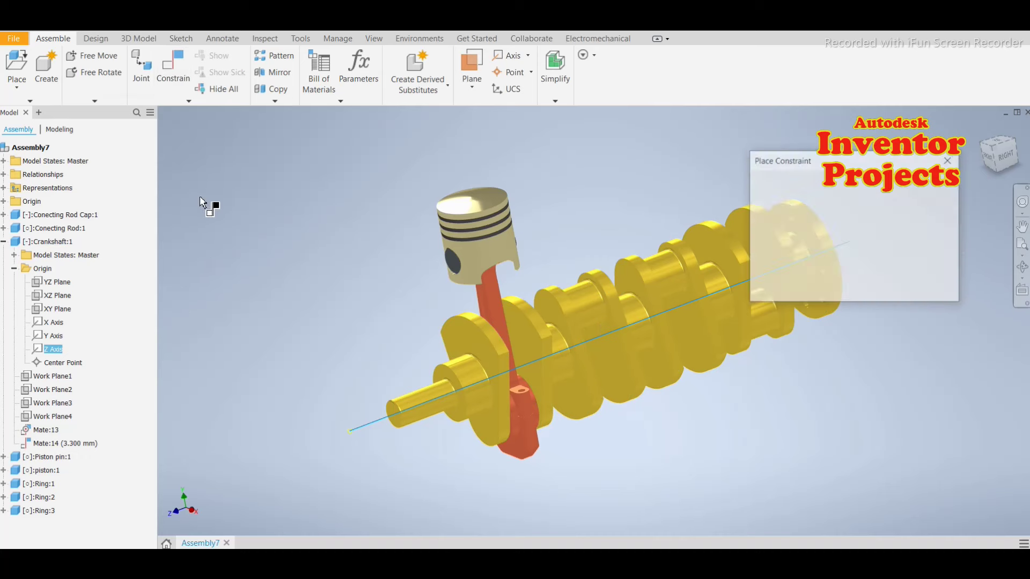
left_click(4, 202)
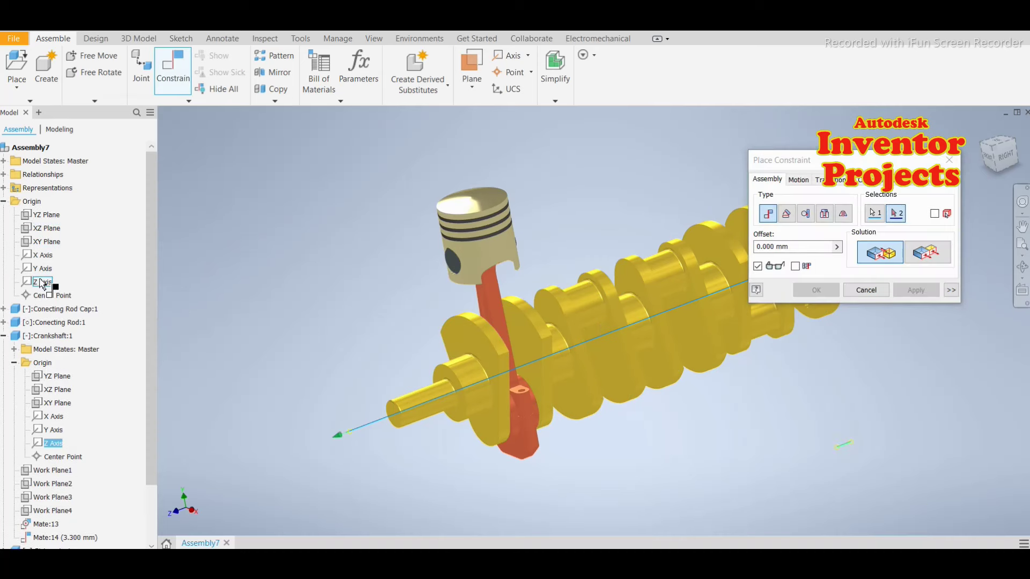
left_click(42, 282)
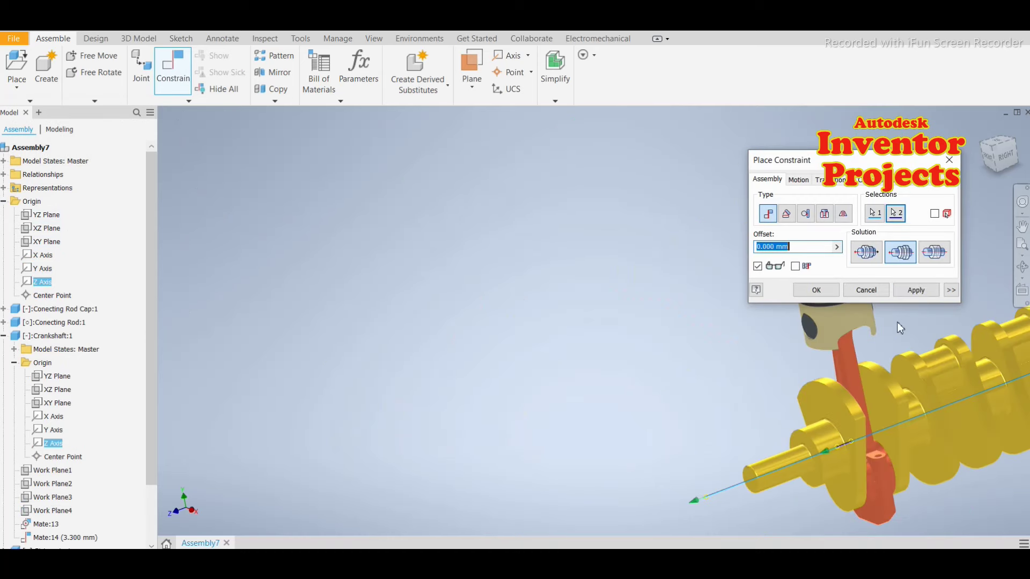
left_click(924, 298)
left_click(864, 292)
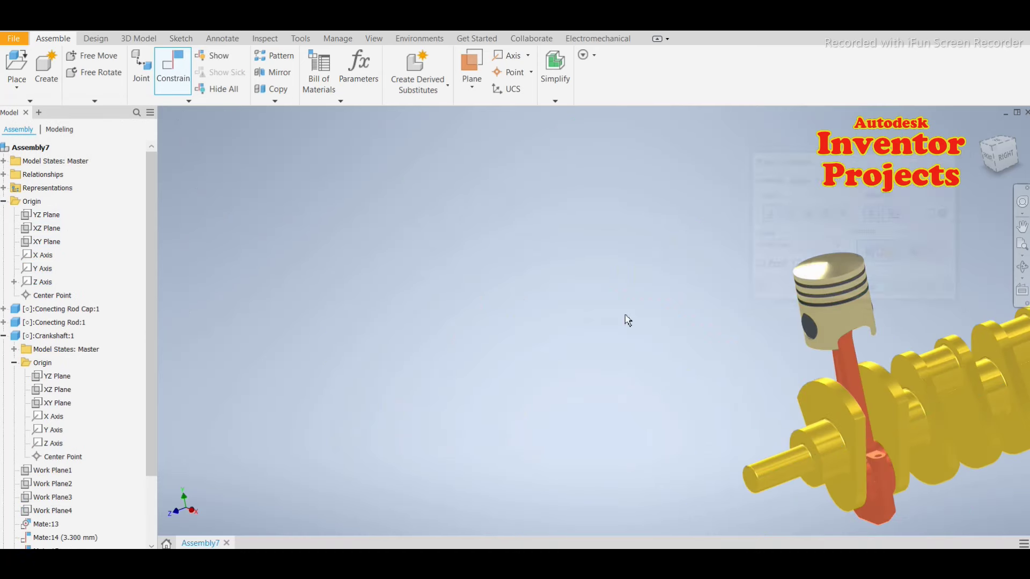
key("Home")
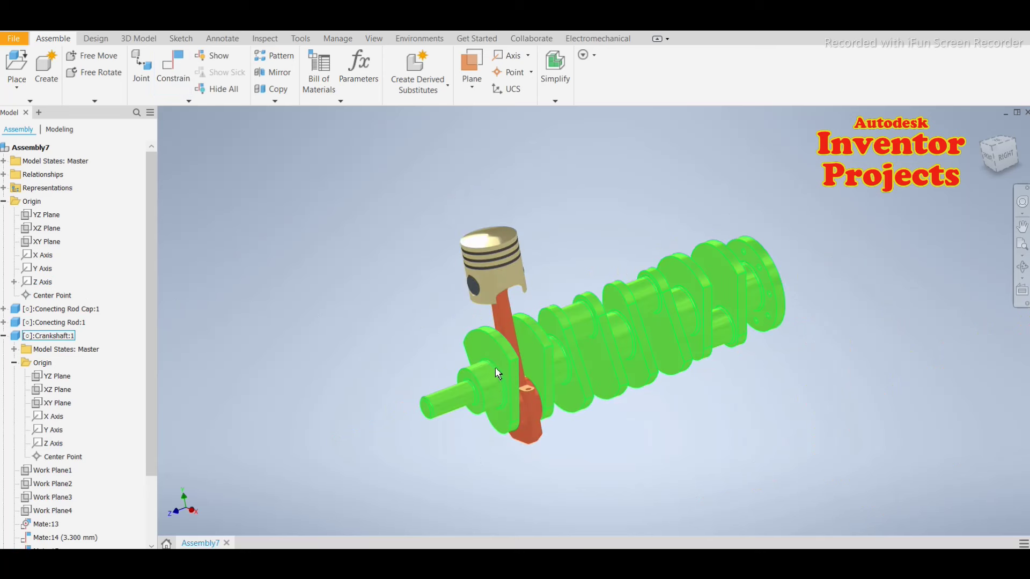
Step: Rotate the crankshaft to check the rod and piston follow, then return to the home view
mouse_move(496, 369)
left_mouse_down()
mouse_move(511, 429)
mouse_move(418, 344)
mouse_move(462, 473)
mouse_move(593, 454)
left_mouse_up()
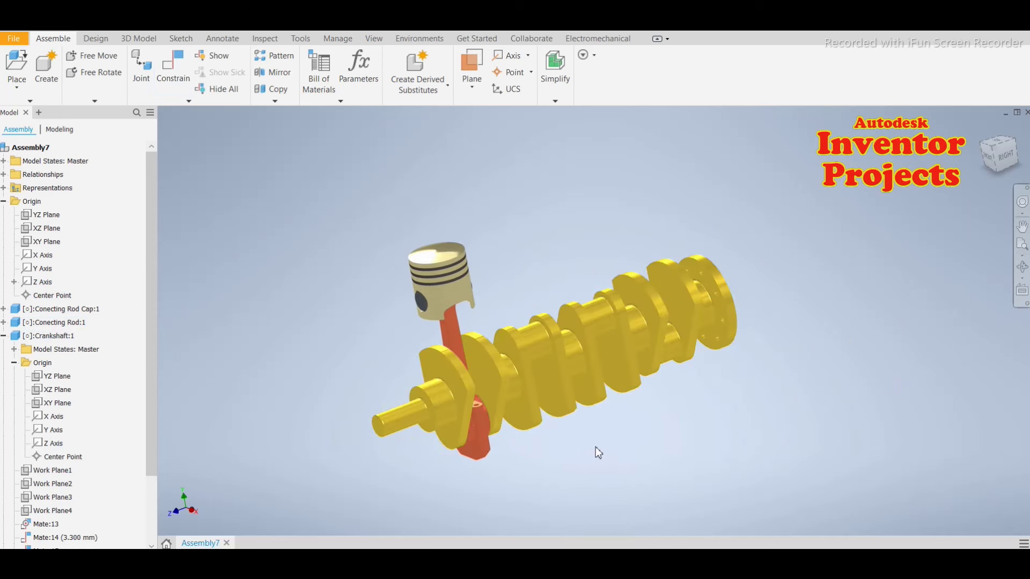
middle_click_drag(595, 446, 679, 433, "shift")
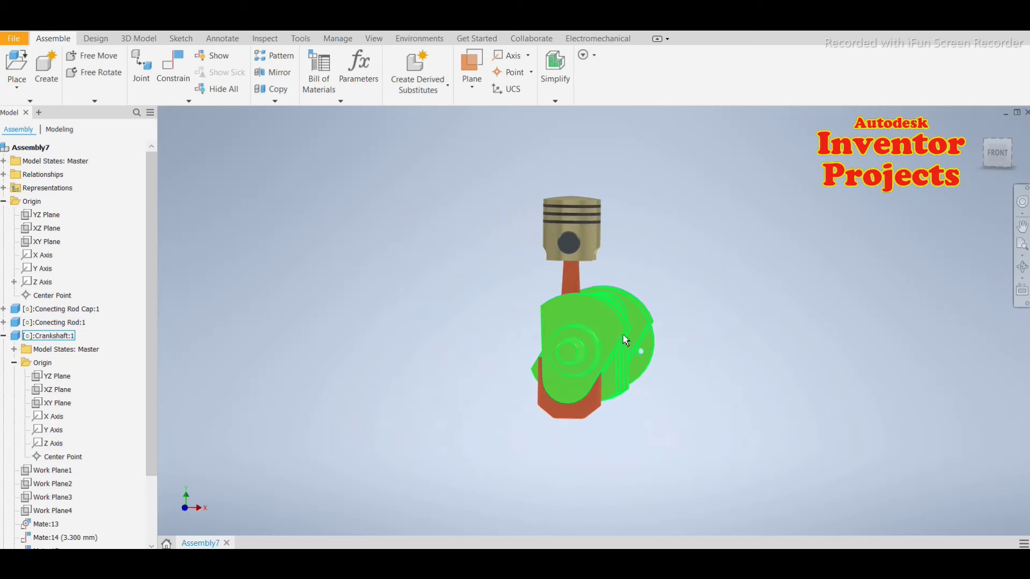
mouse_move(617, 341)
left_mouse_down()
mouse_move(617, 391)
mouse_move(630, 382)
mouse_move(616, 322)
left_mouse_up()
left_click(668, 417)
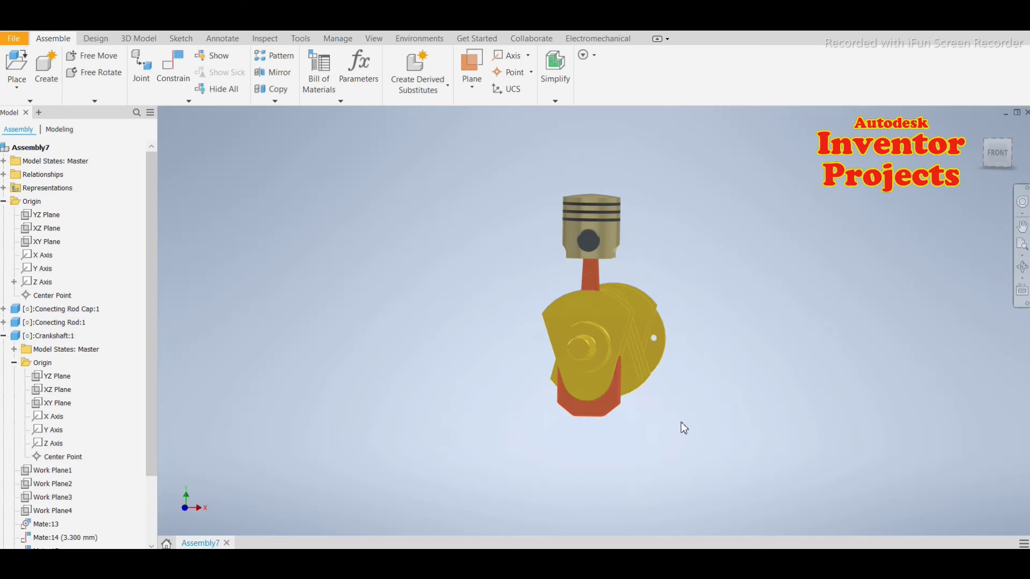
key("F6")
mouse_move(996, 152)
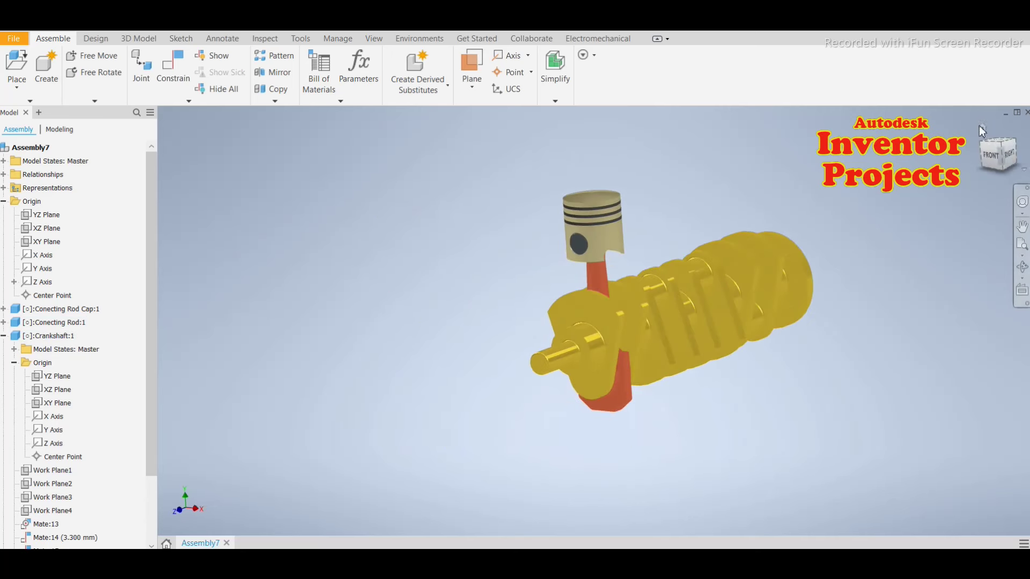
key("F6")
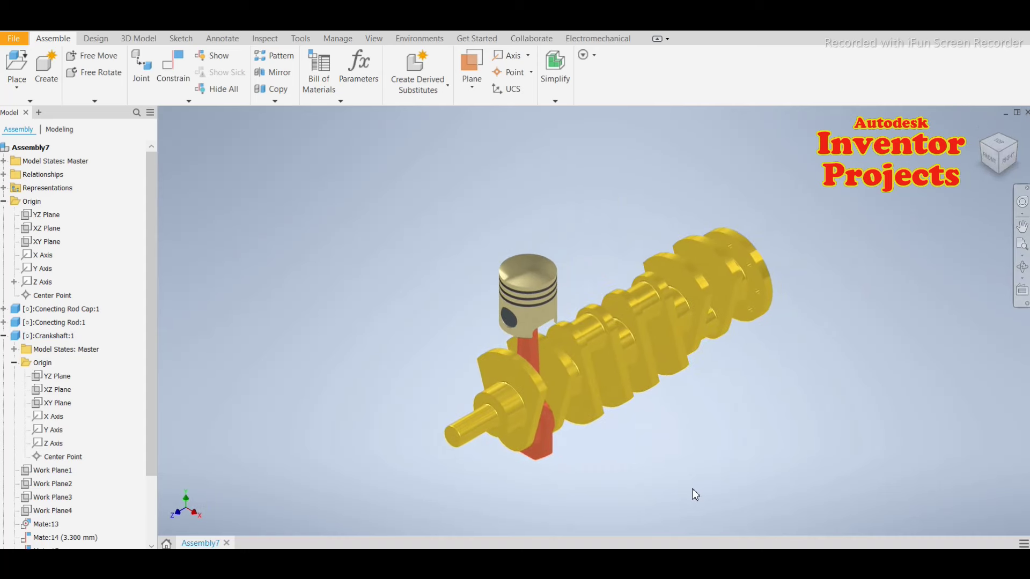
scroll(691, 489, "down", 3)
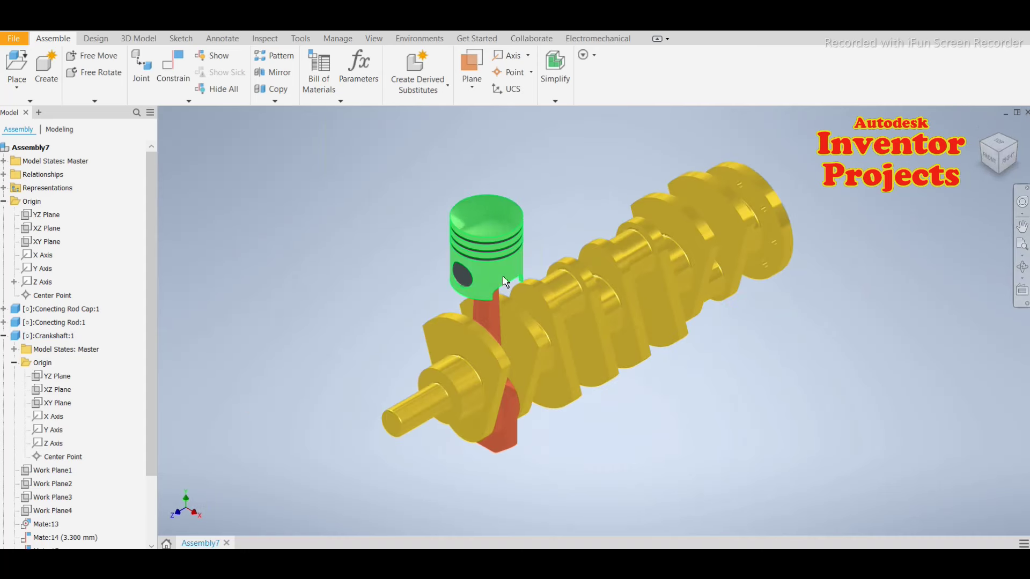
Step: Select the piston and expand its Origin folder in the model tree
left_click(505, 282)
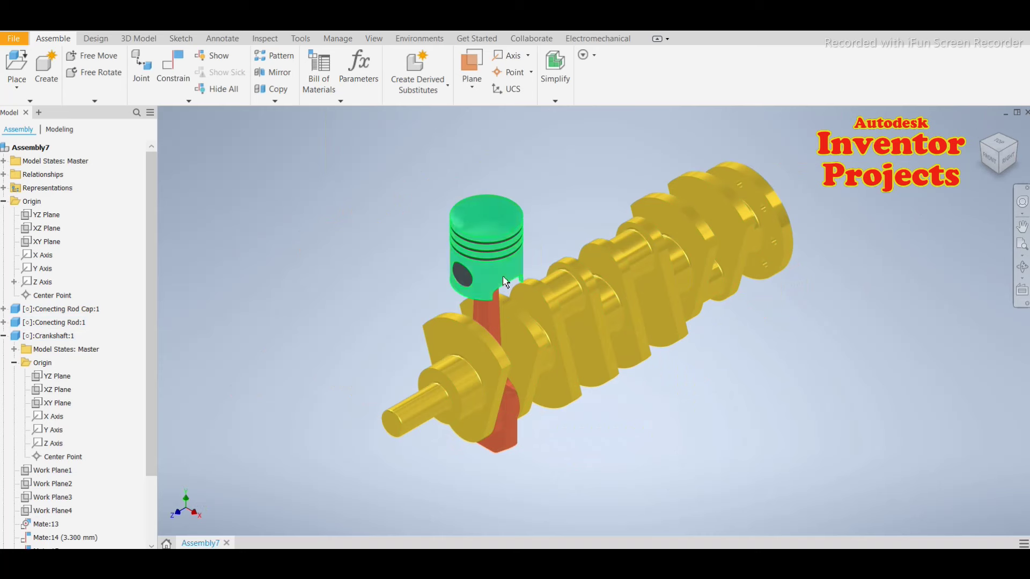
left_click(3, 336)
left_click(4, 202)
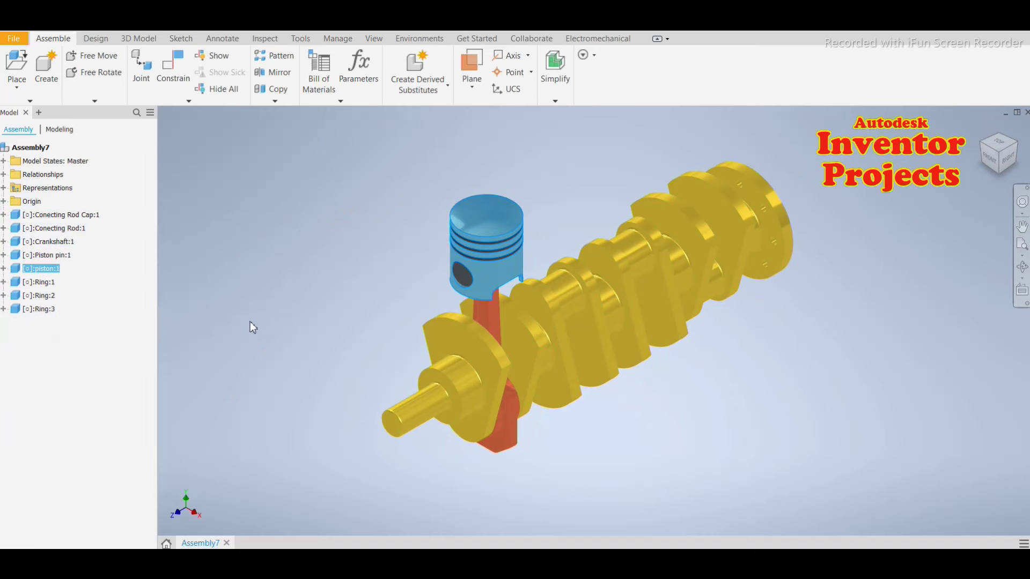
left_click(4, 268)
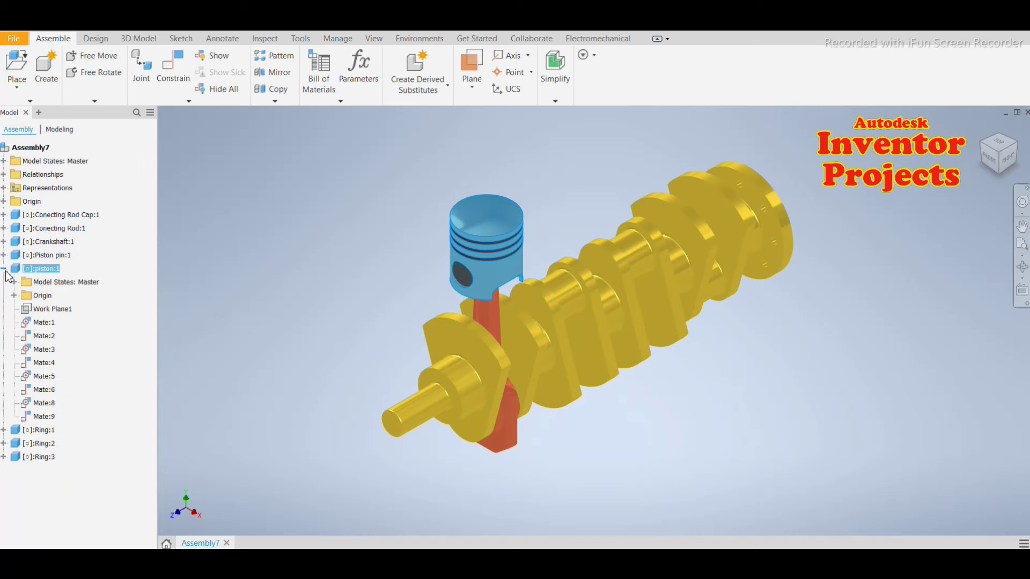
left_click(14, 296)
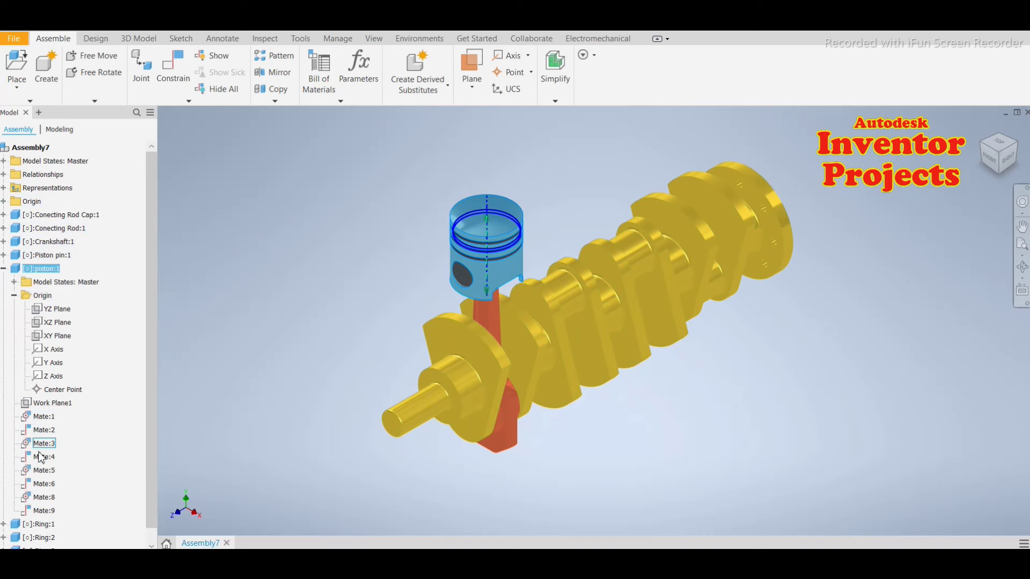
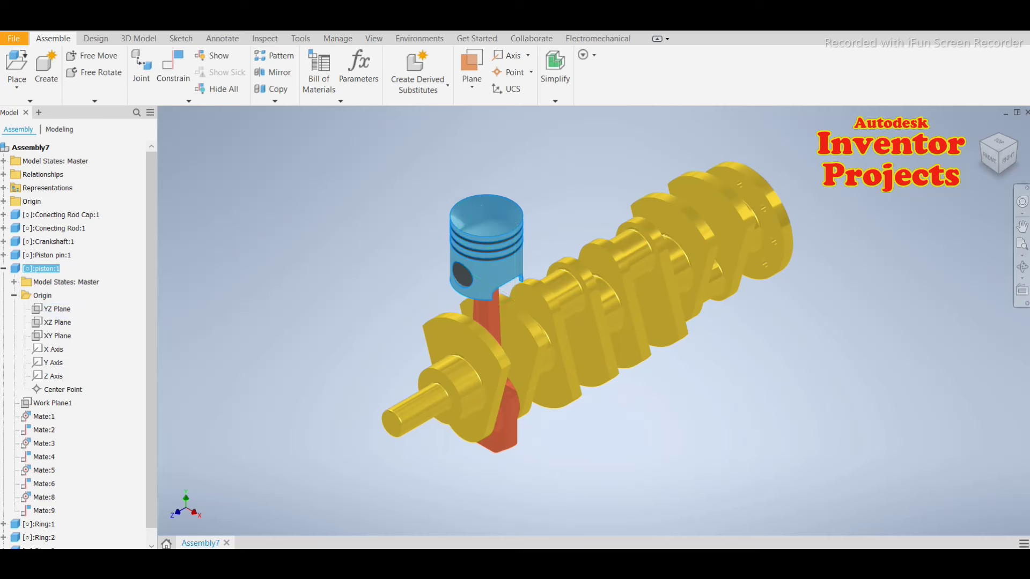
Step: Mate the piston's XY origin plane to the assembly's YZ origin plane
left_click(746, 511)
scroll(746, 511, "up", 2)
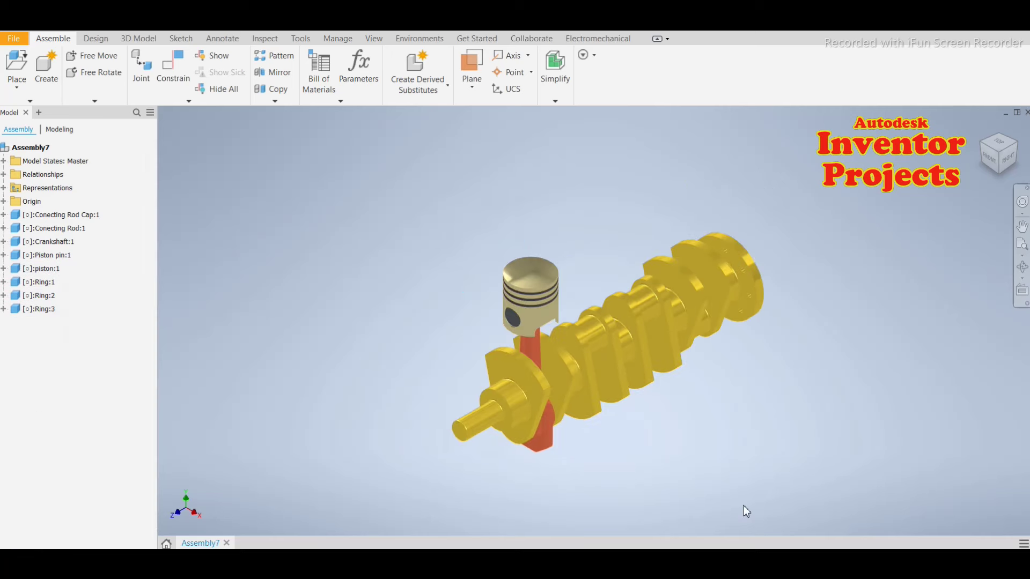
left_click(536, 315)
left_click(4, 269)
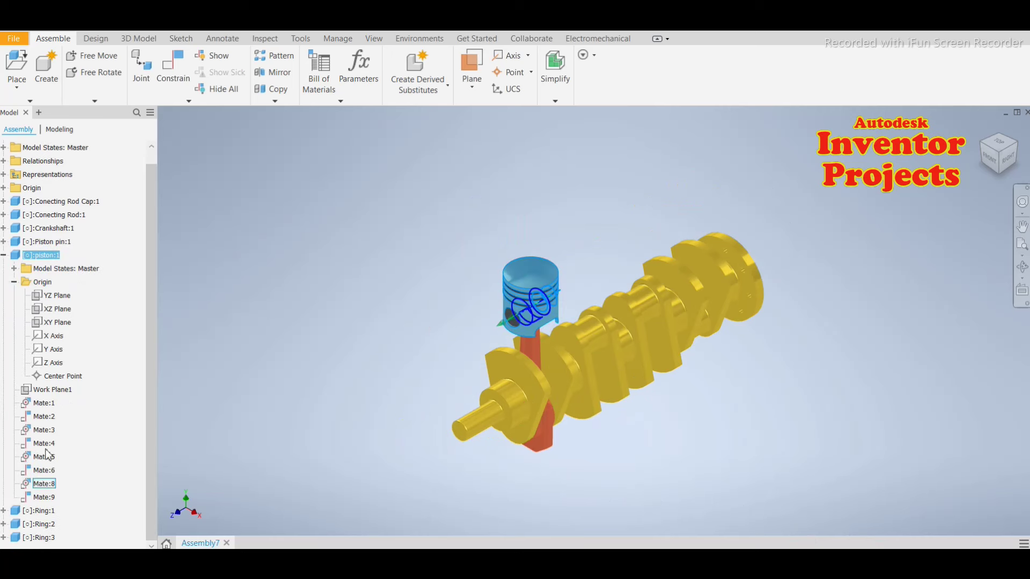
left_click(55, 325)
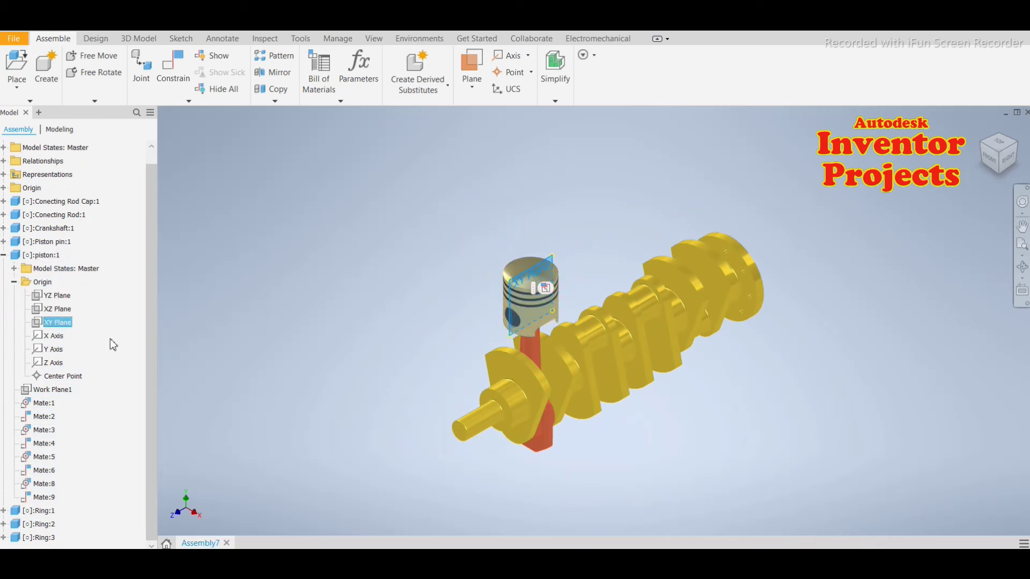
left_click(173, 67)
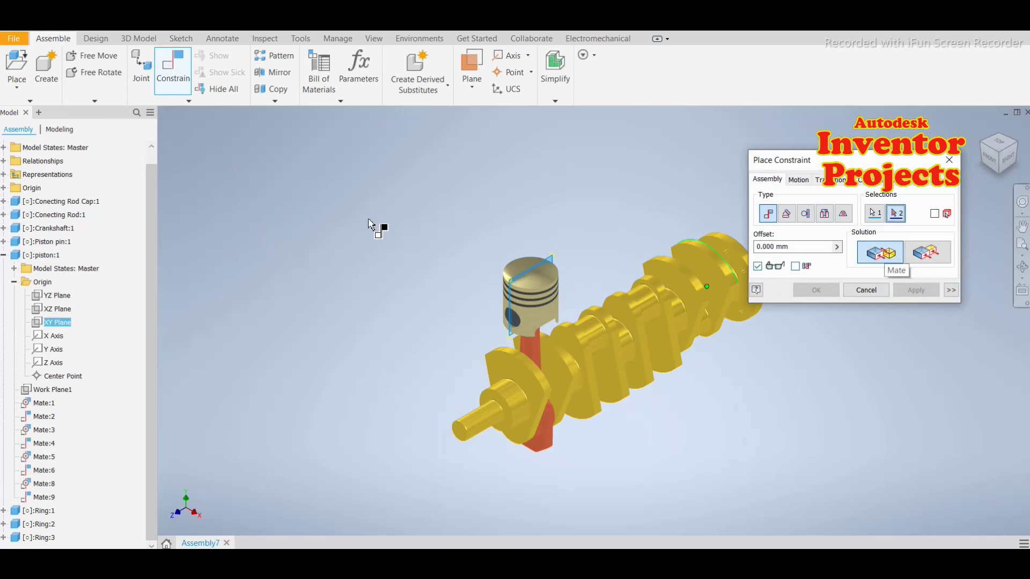
left_click(4, 189)
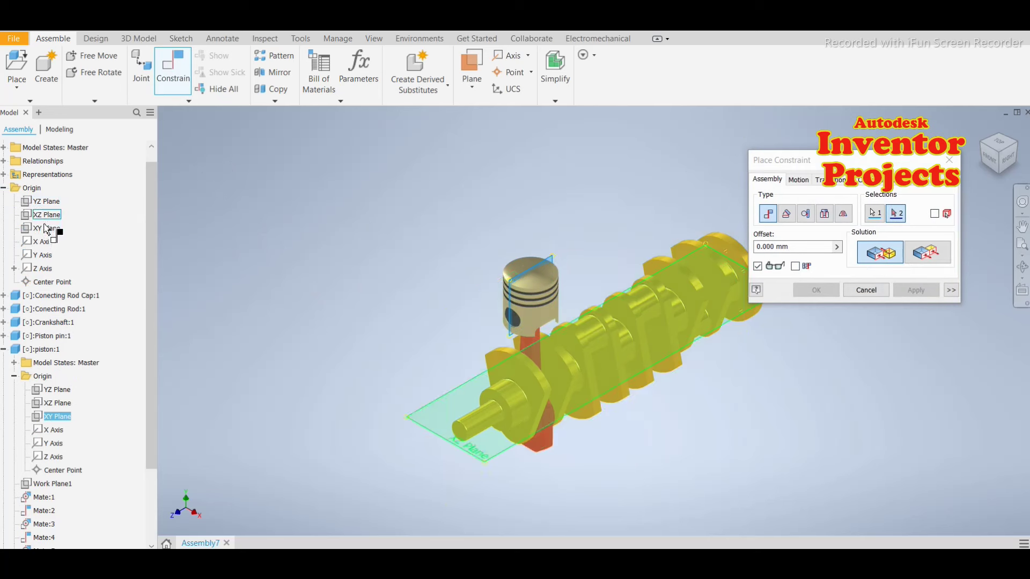
left_click(46, 203)
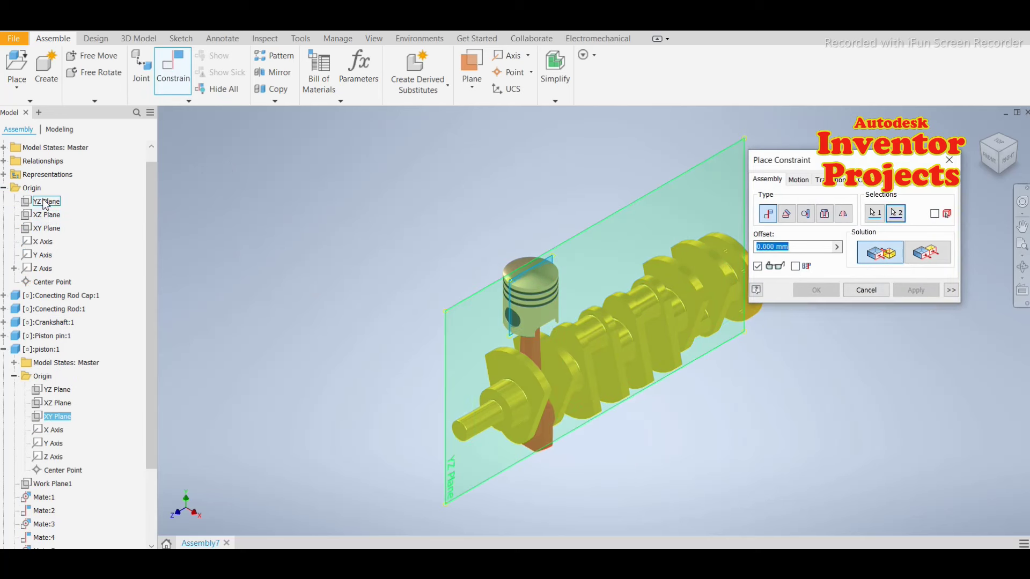
left_click(913, 290)
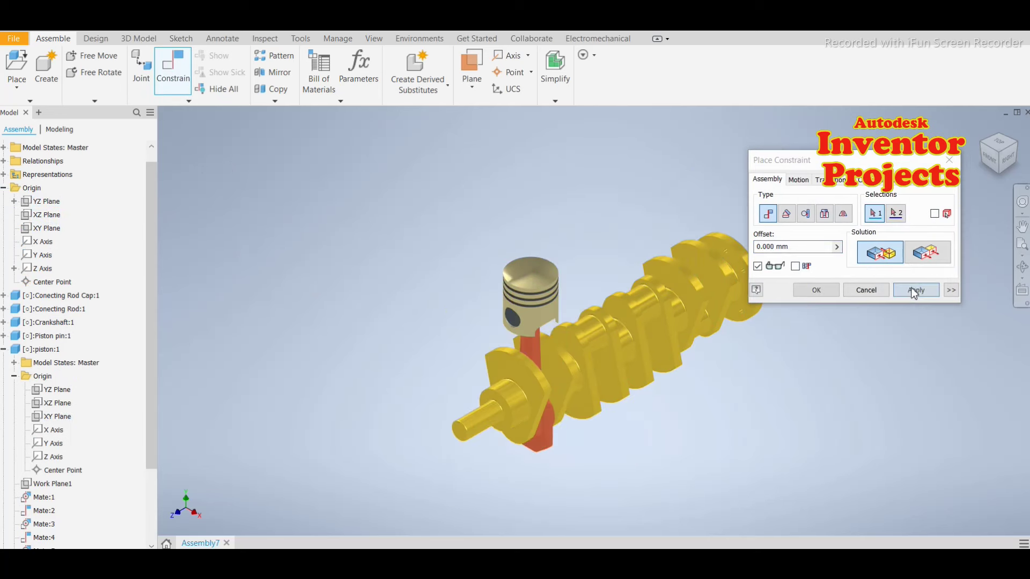
left_click(866, 290)
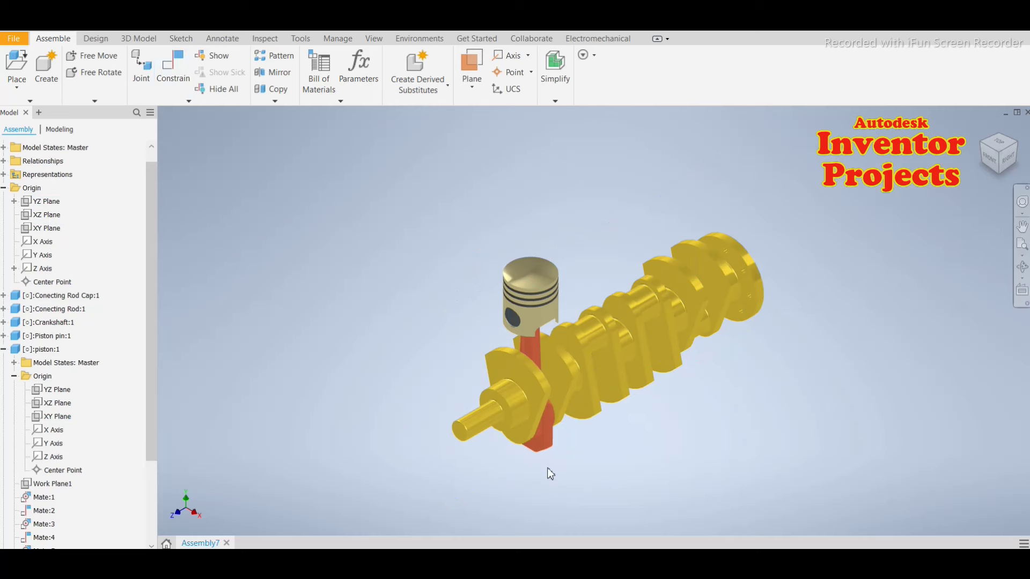
left_click(4, 349)
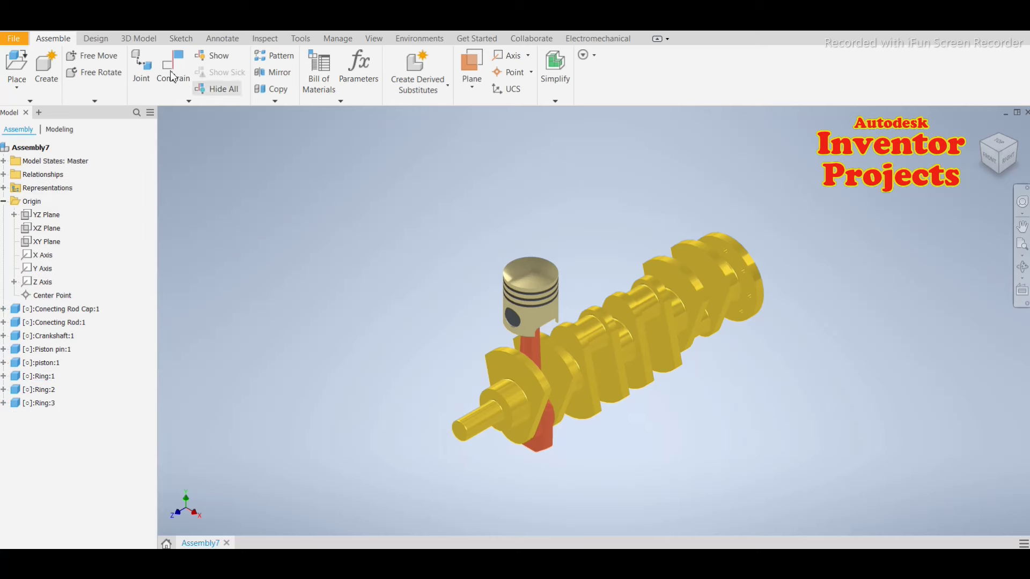
Step: Make the crankshaft's front web face flush with the assembly's XY origin plane
left_click(176, 89)
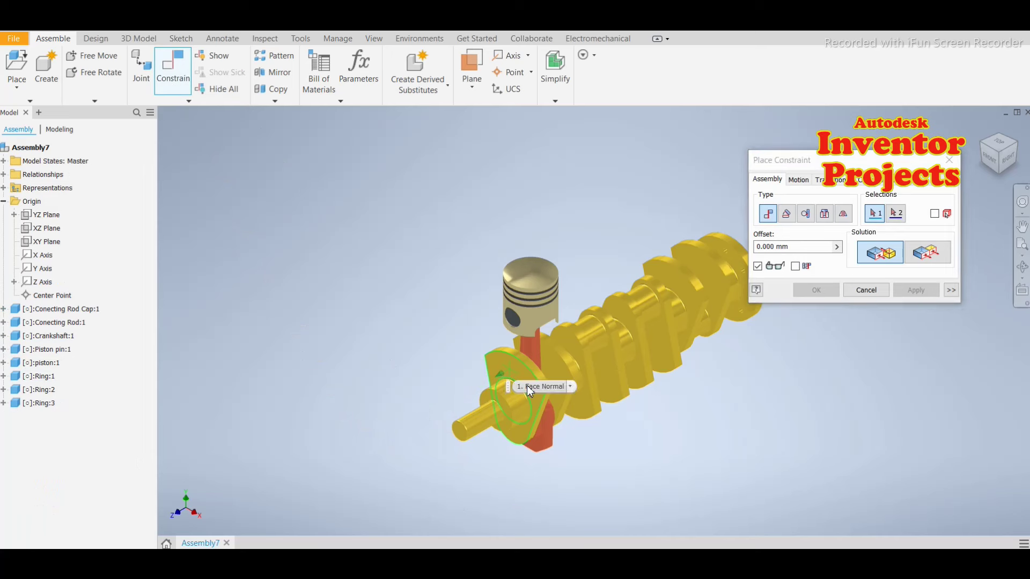
left_click(508, 369)
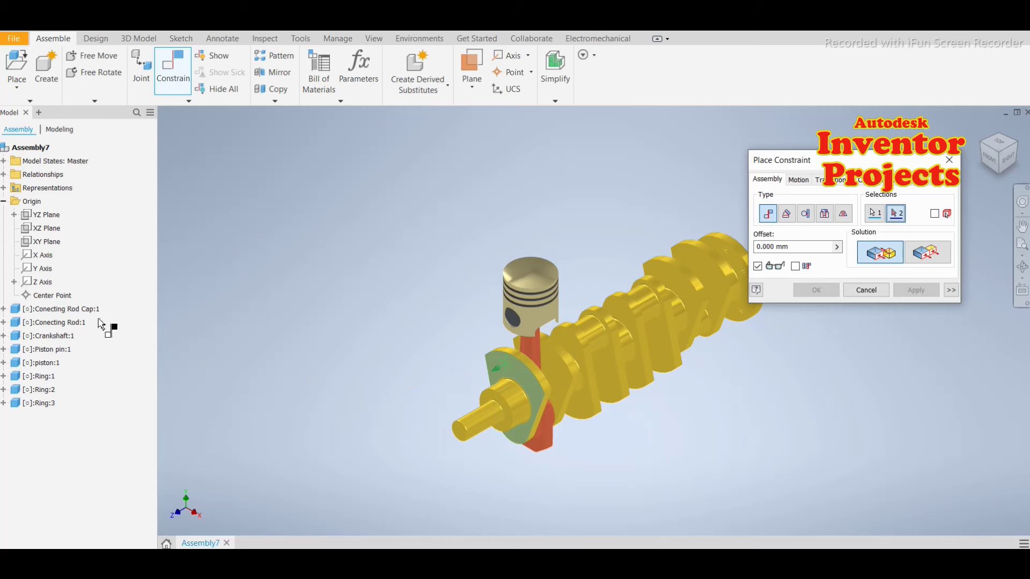
left_click(926, 256)
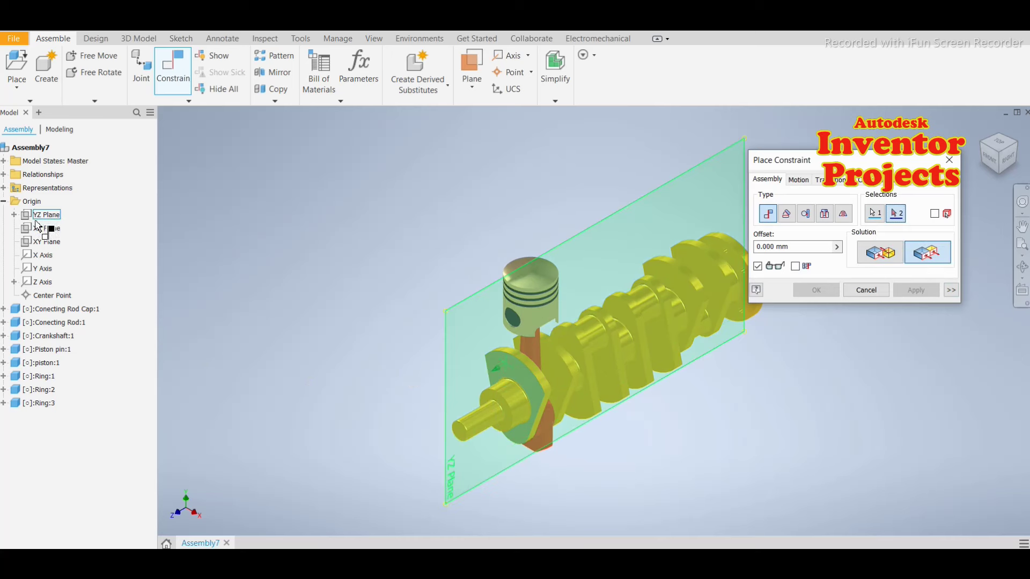
left_click(39, 242)
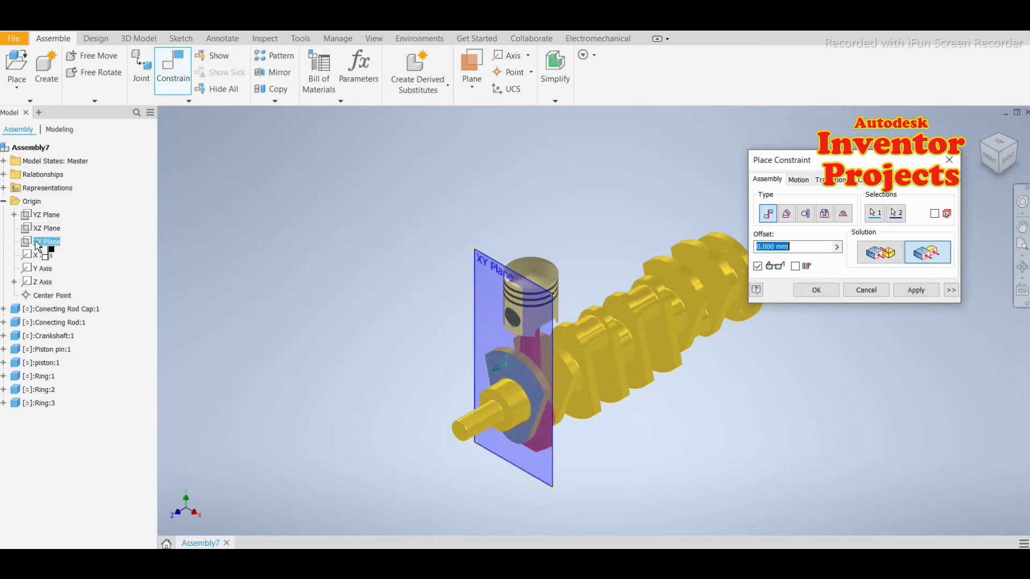
left_click(911, 293)
left_click(869, 291)
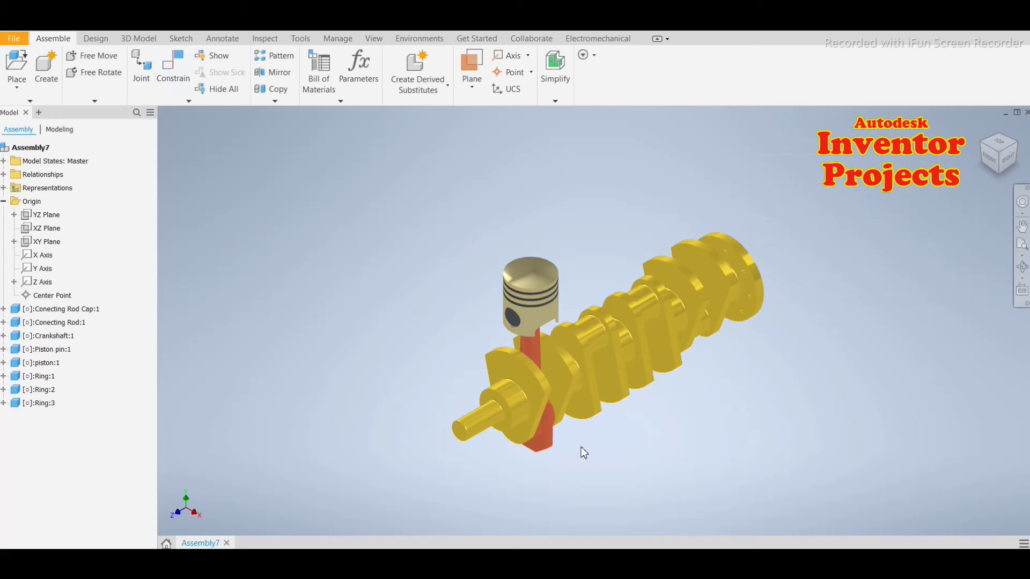
Step: From the front view, rotate the crankshaft until its two flange holes are level, then return home
middle_click_drag(581, 444, 629, 439, "shift")
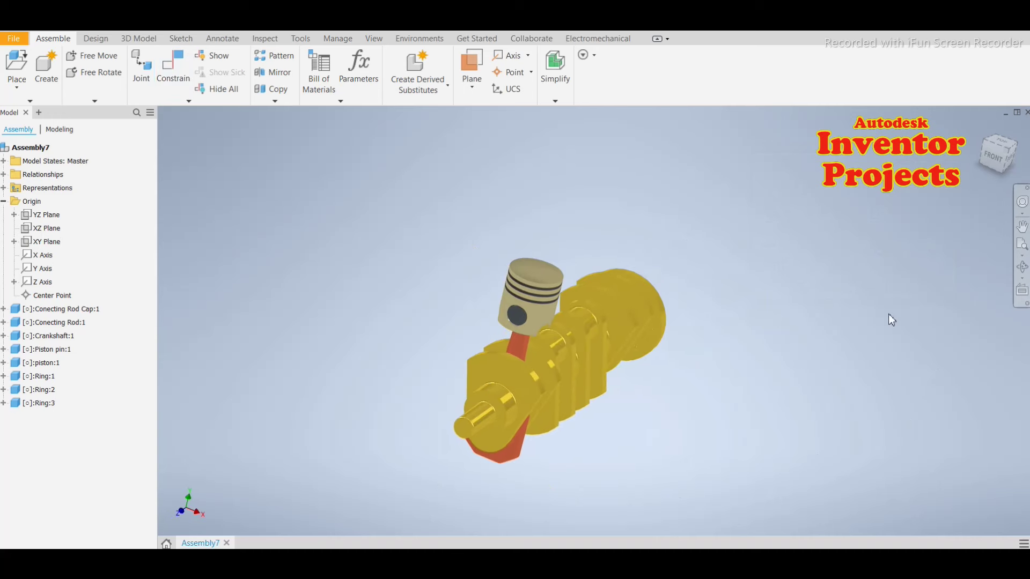
middle_click_drag(883, 306, 787, 387, "shift")
key("F5")
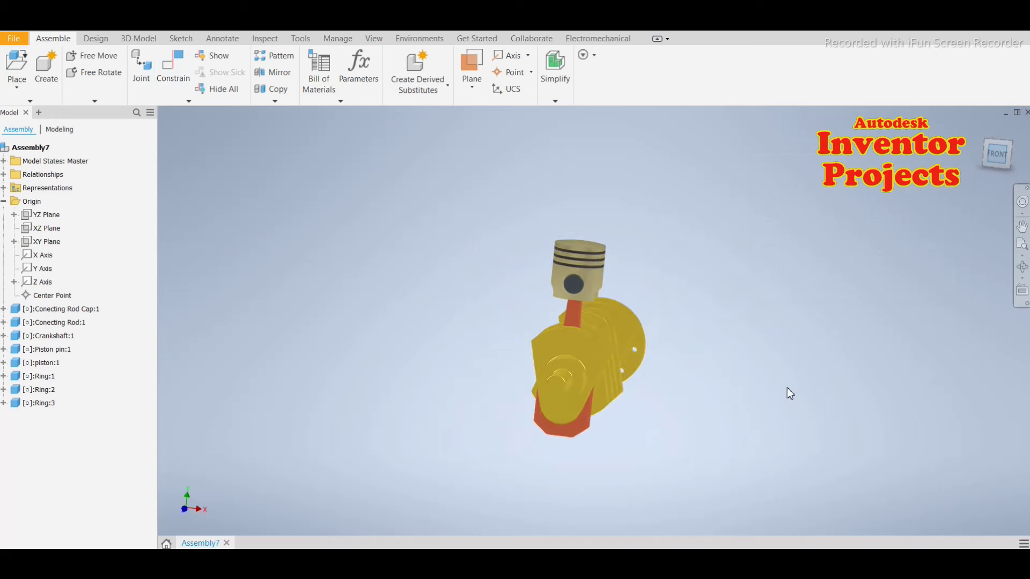
left_click(629, 338)
mouse_move(629, 338)
left_mouse_down()
mouse_move(616, 375)
mouse_move(585, 349)
mouse_move(589, 368)
mouse_move(619, 340)
mouse_move(599, 376)
mouse_move(617, 370)
mouse_move(582, 354)
mouse_move(630, 341)
mouse_move(571, 330)
mouse_move(601, 365)
mouse_move(583, 384)
mouse_move(645, 401)
mouse_move(574, 356)
mouse_move(595, 342)
mouse_move(591, 327)
left_mouse_up()
left_click(649, 404)
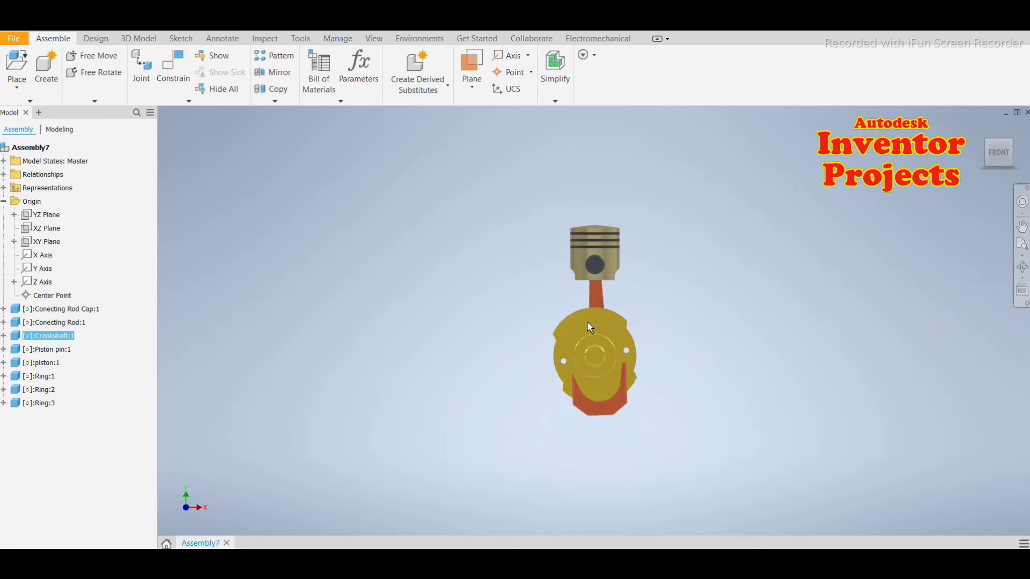
left_click(591, 328)
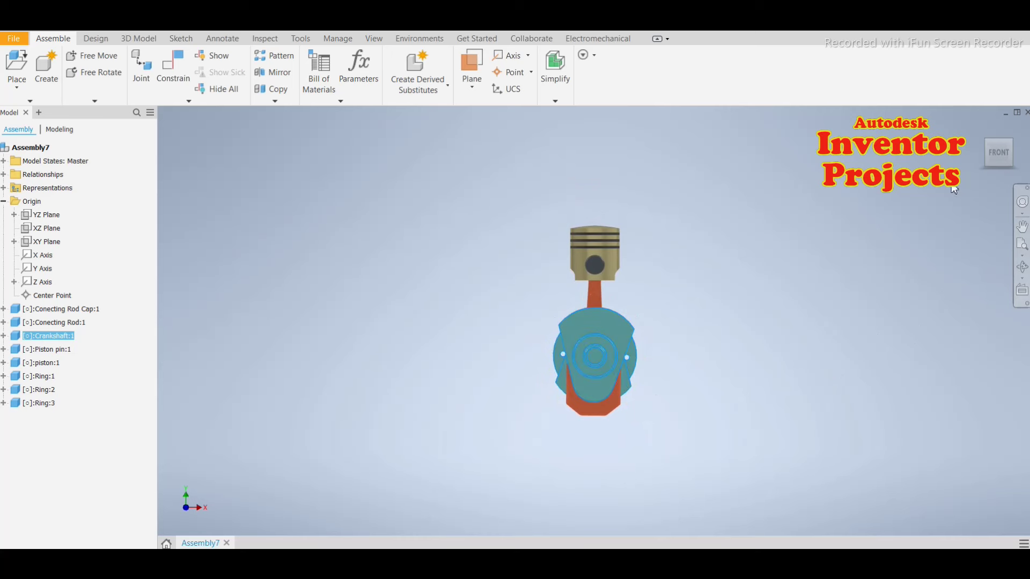
key("Escape")
left_click(981, 126)
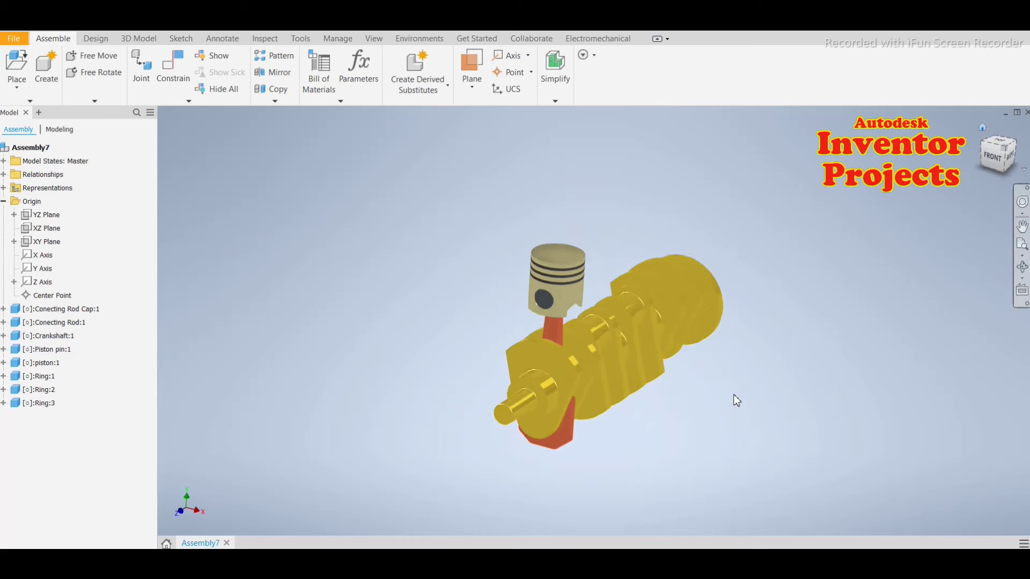
Step: Hide the crankshaft and copy the piston and connecting-rod group
right_click(616, 397)
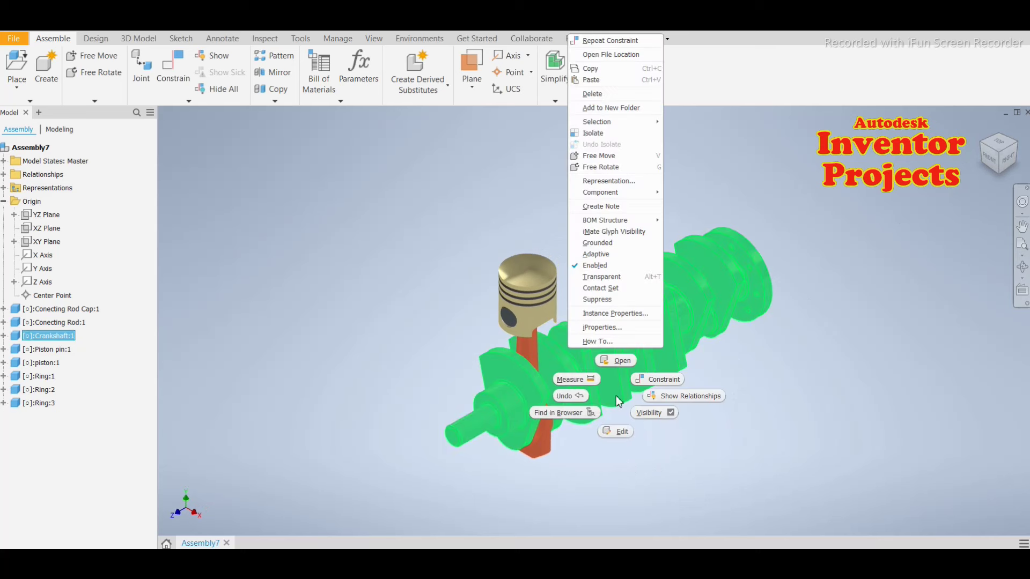
left_click(670, 413)
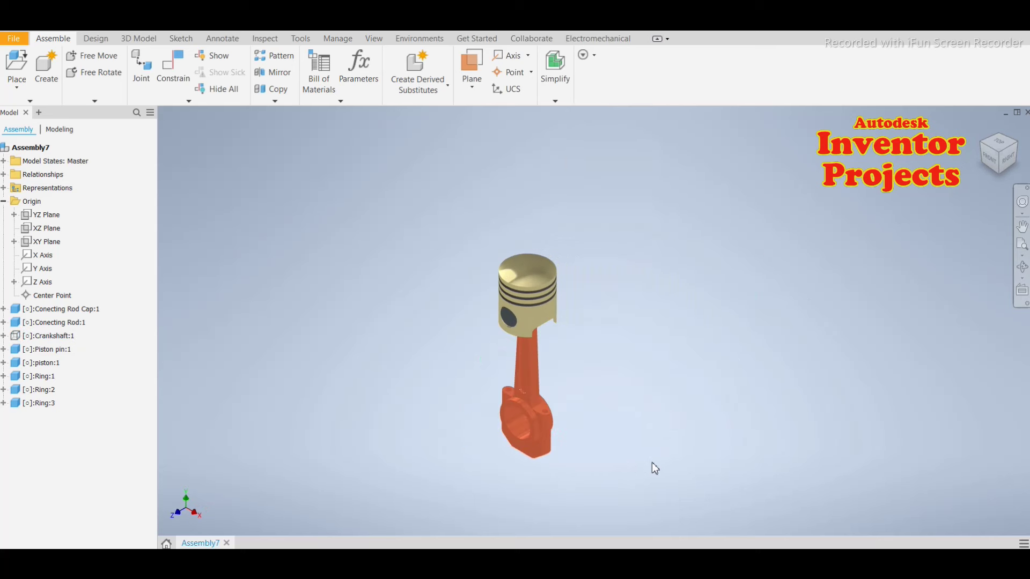
middle_click_drag(617, 409, 594, 399, "shift")
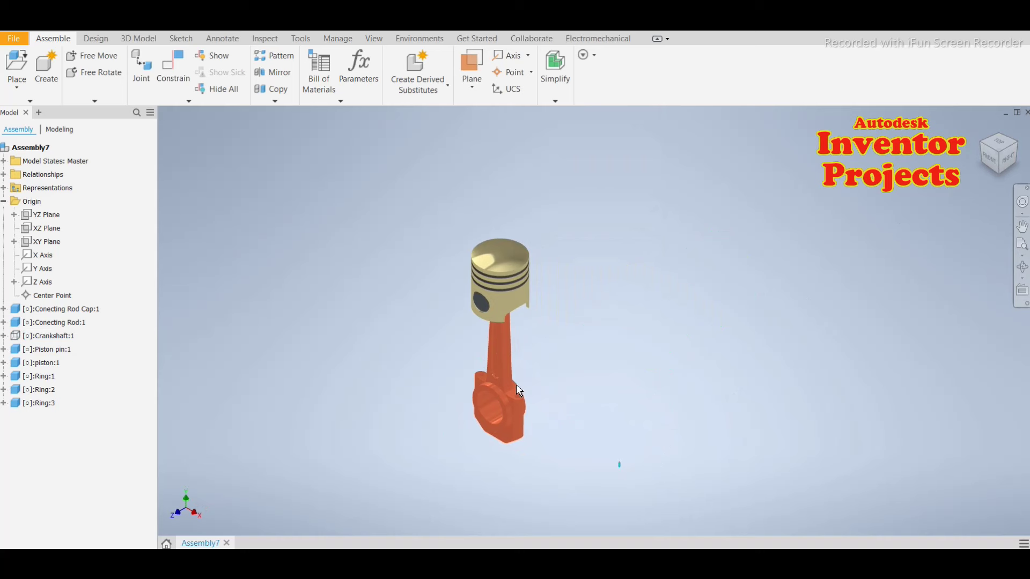
left_click_drag(620, 468, 418, 204)
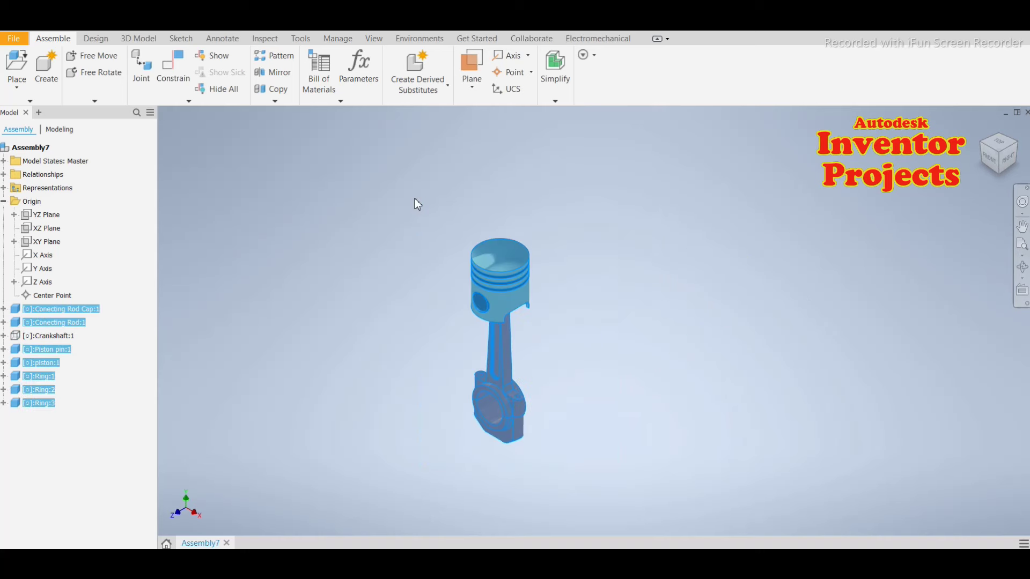
right_click(498, 271)
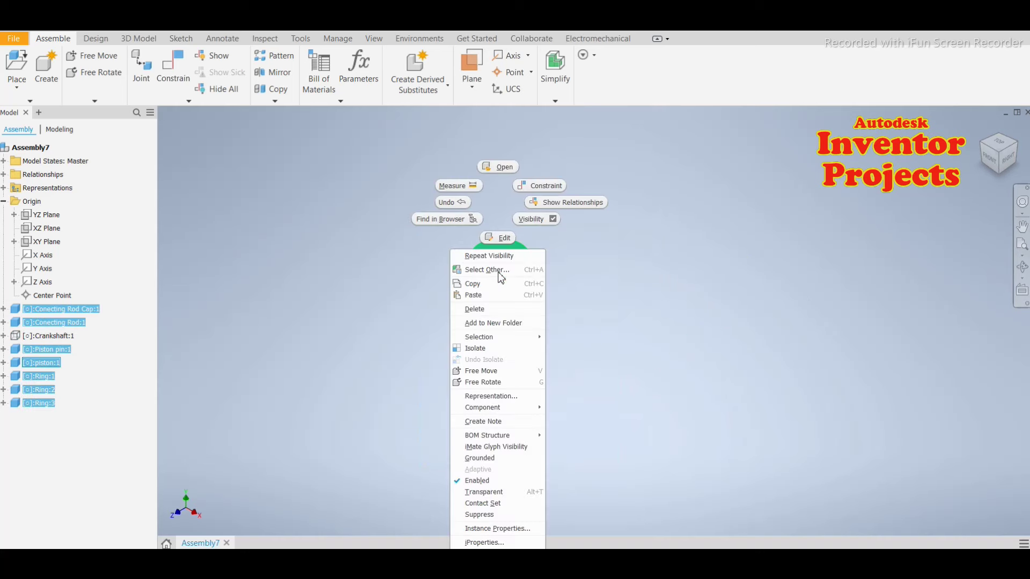
left_click(679, 209)
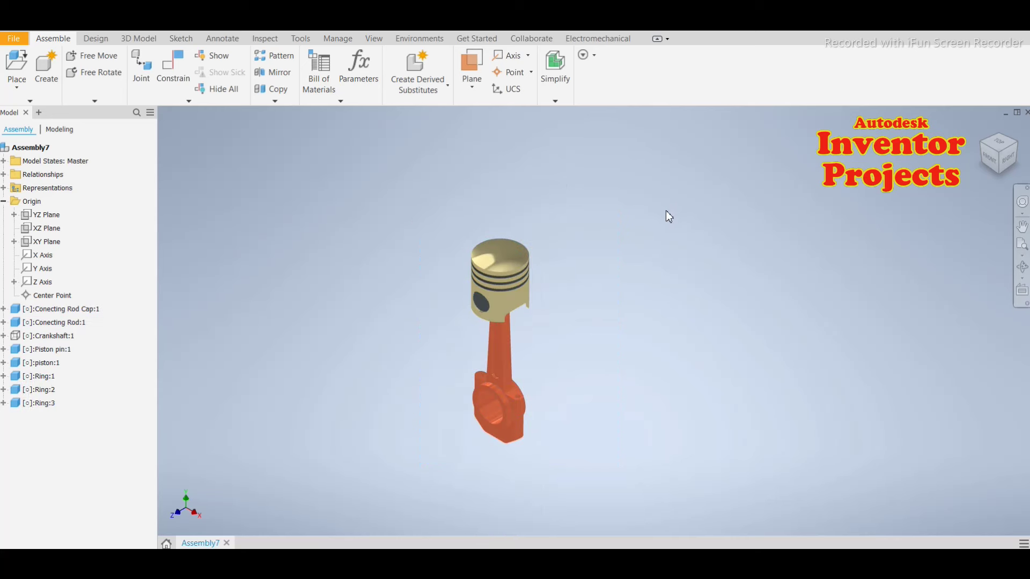
Step: Paste three more piston-and-rod sets and move them beside the original
right_click(670, 221)
left_click(666, 277)
right_click(823, 209)
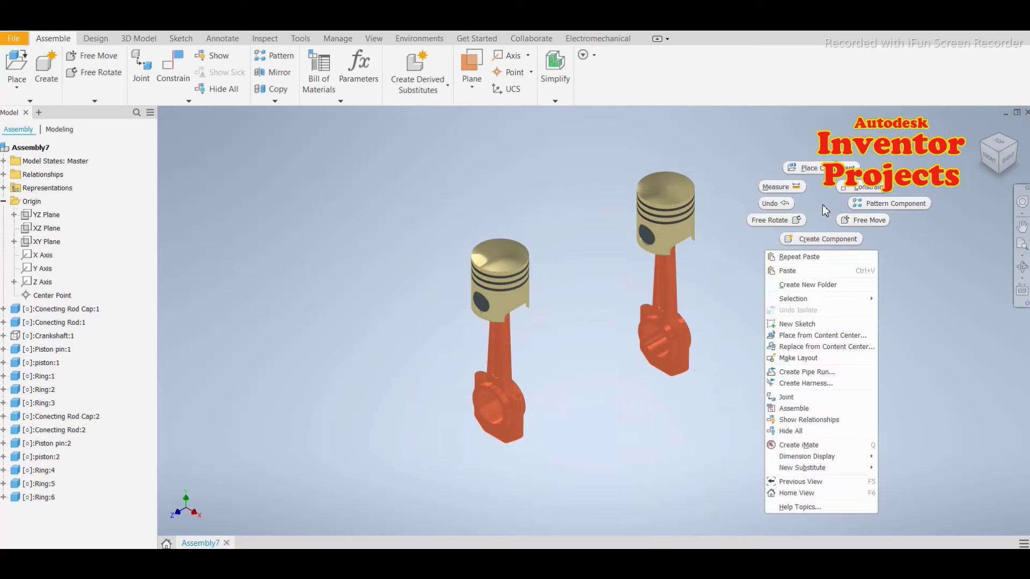
left_click(829, 272)
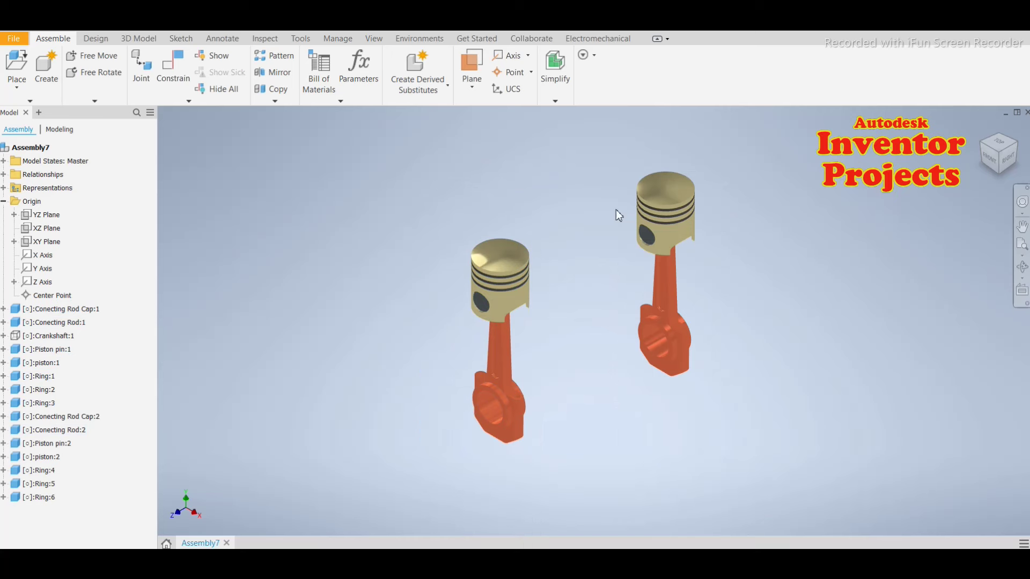
right_click(250, 167)
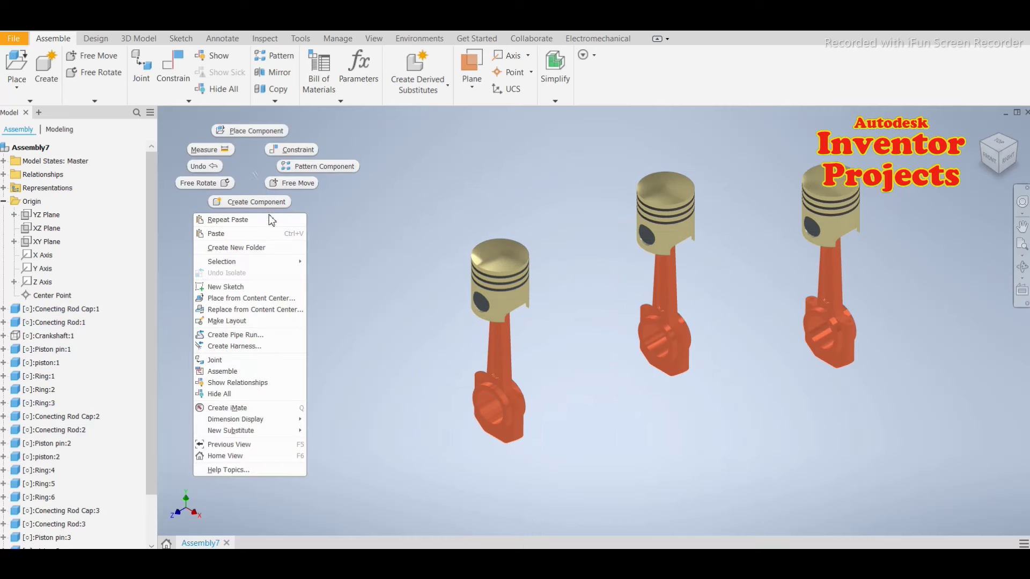
left_click(244, 236)
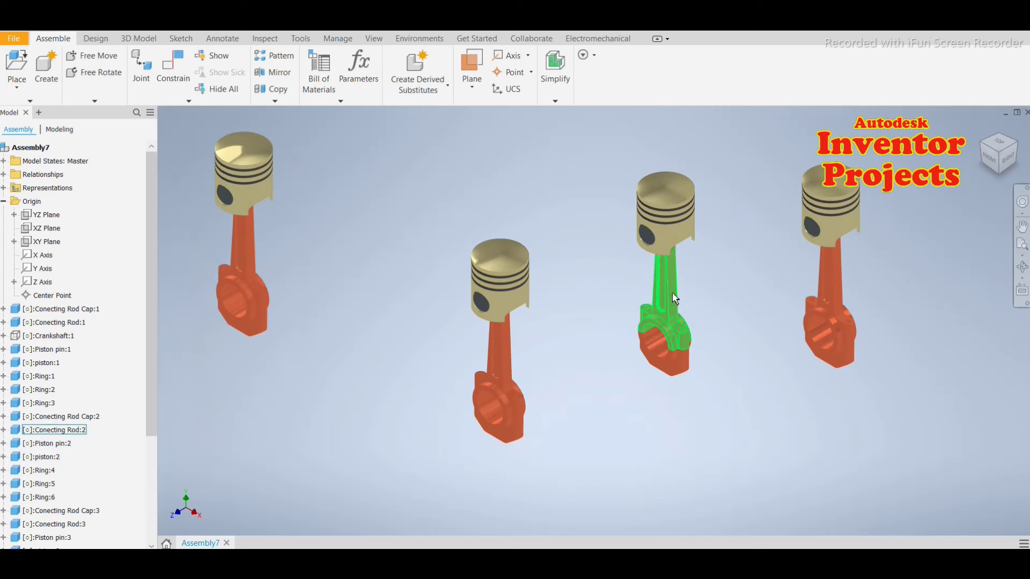
left_click_drag(670, 298, 374, 188)
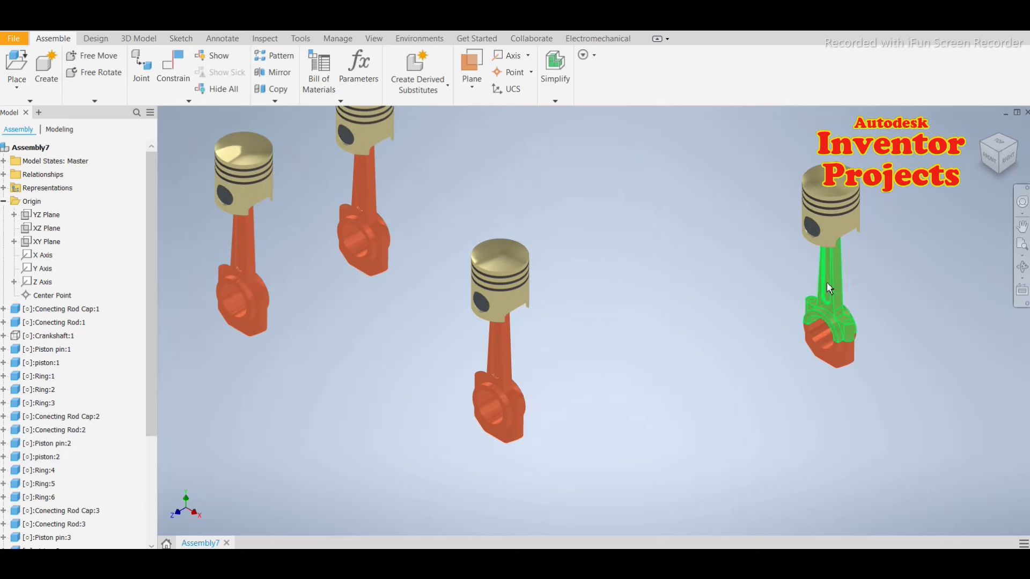
left_click_drag(826, 282, 449, 166)
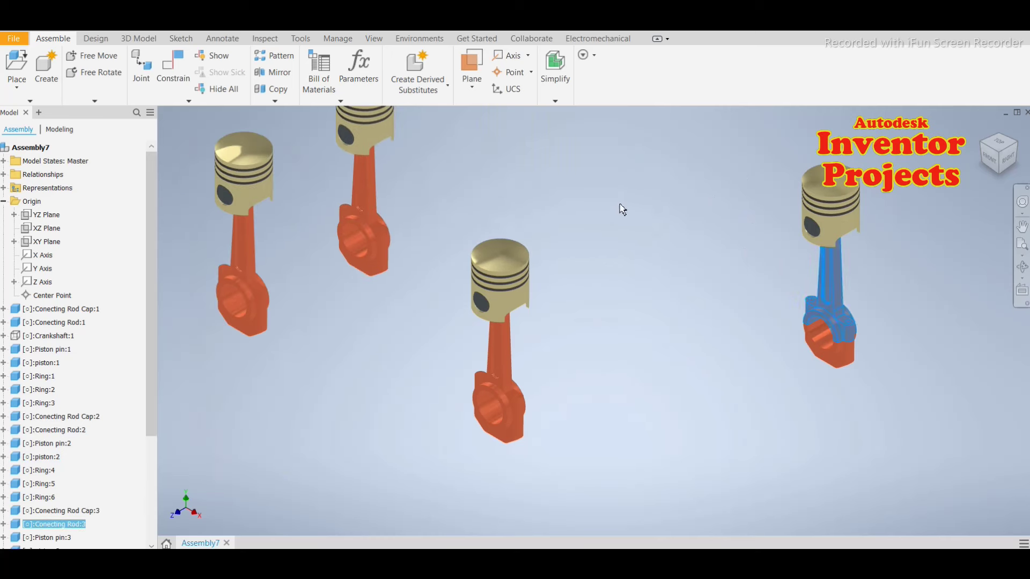
left_click(746, 322)
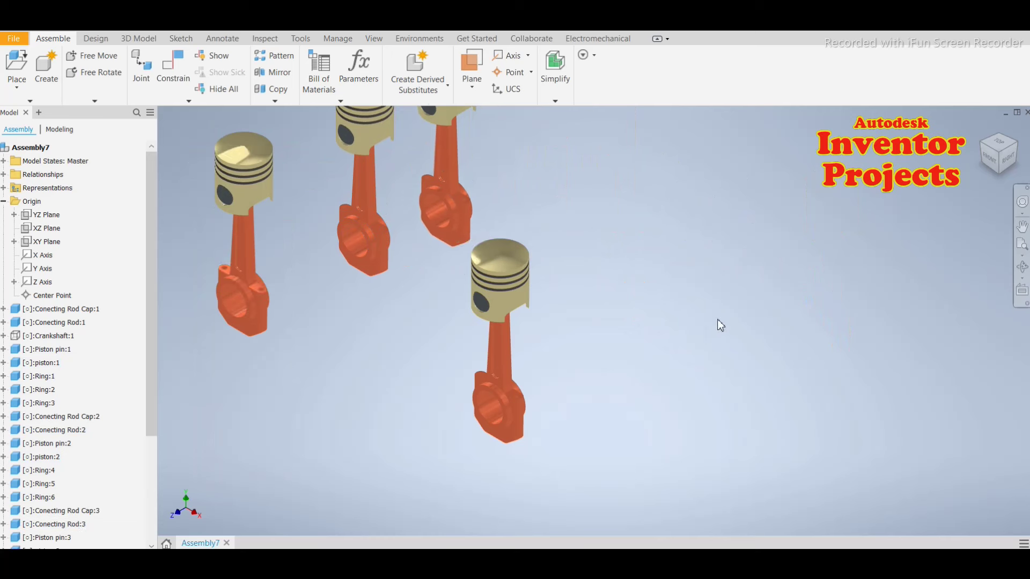
Step: Make the hidden crankshaft visible again
left_click(55, 336)
double_click(57, 343)
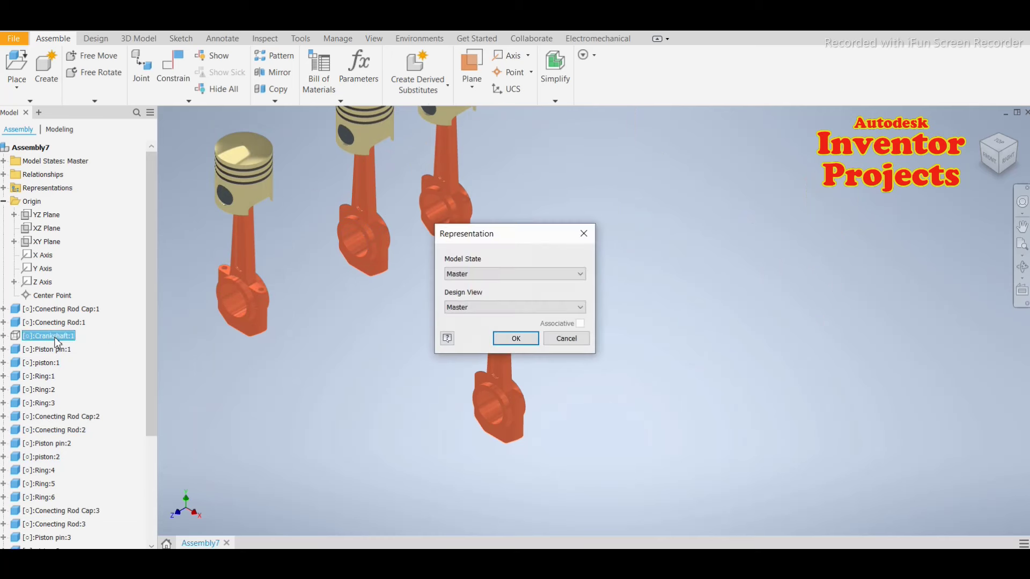
left_click(566, 339)
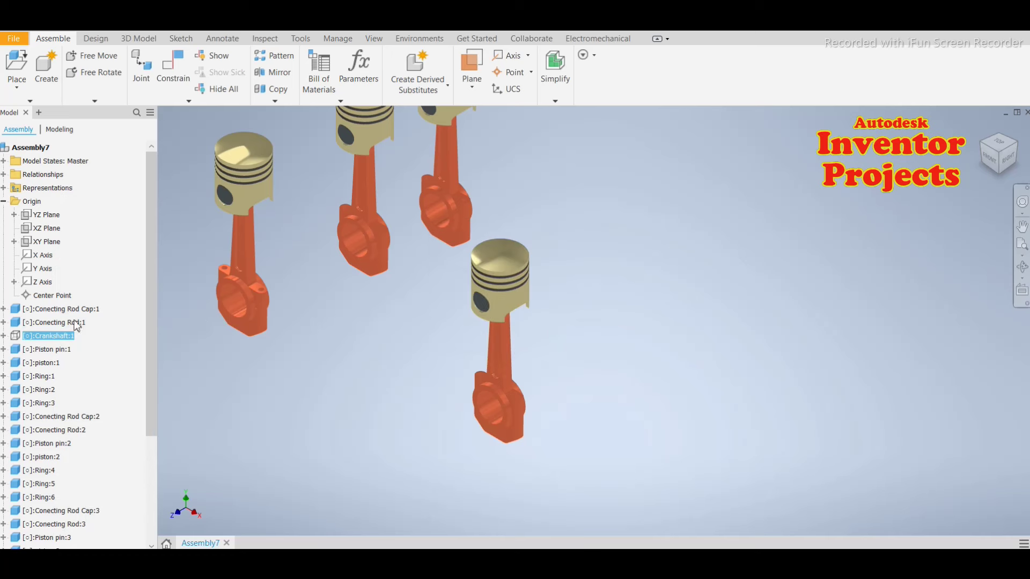
right_click(46, 341)
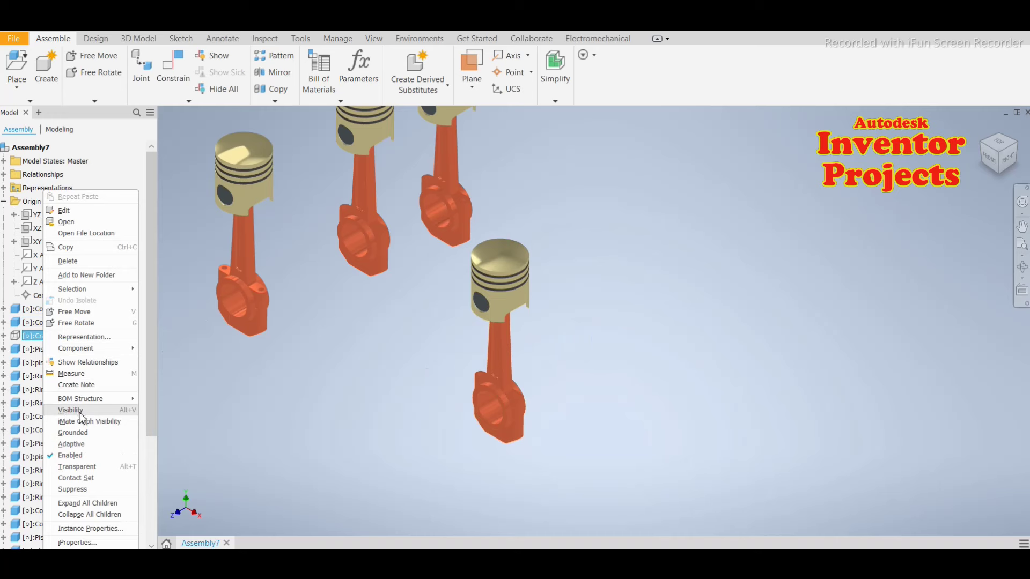
left_click(81, 412)
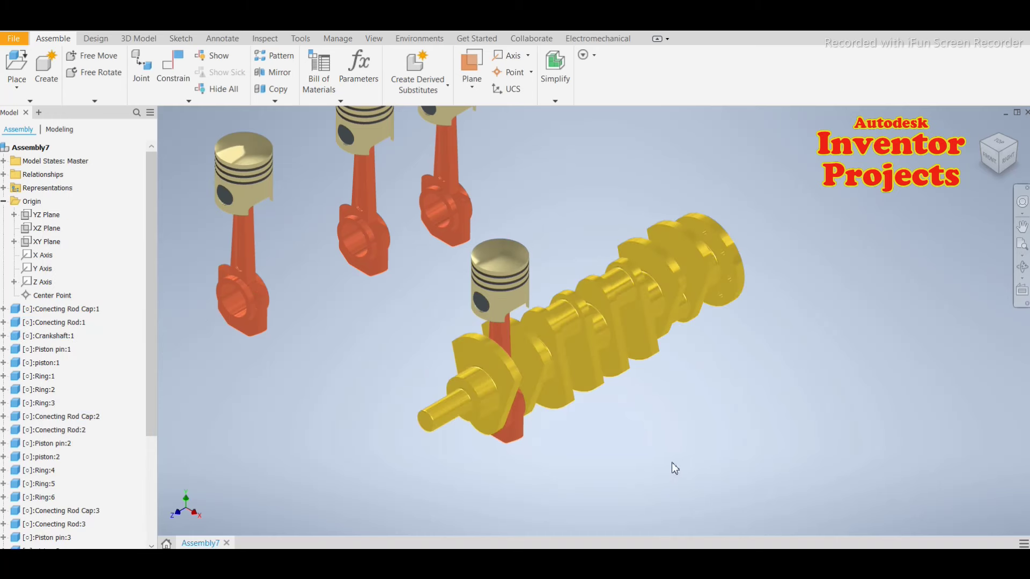
Step: Mate a connecting rod's bore onto a crankshaft journal axis
left_click(174, 77)
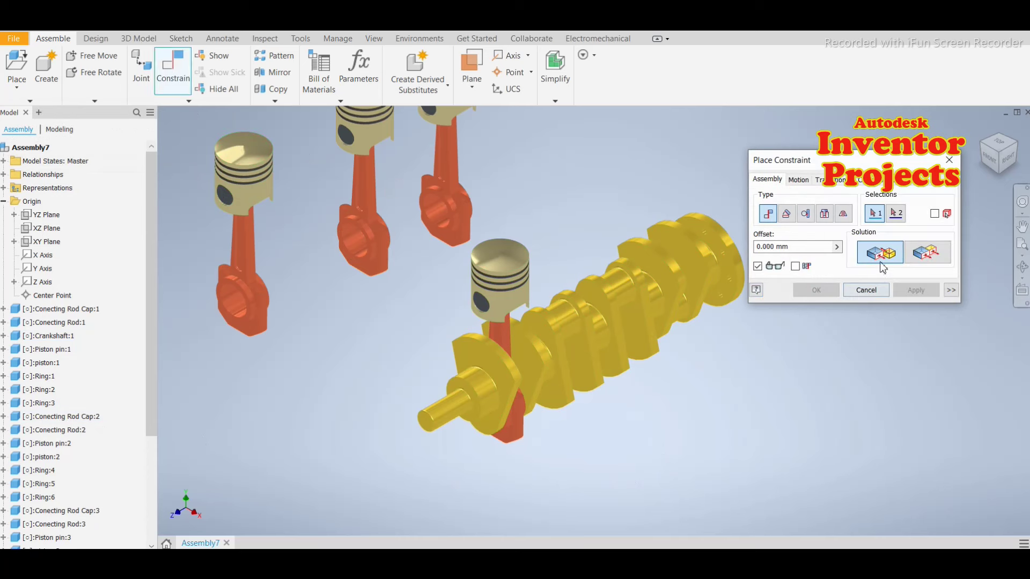
left_click(440, 218)
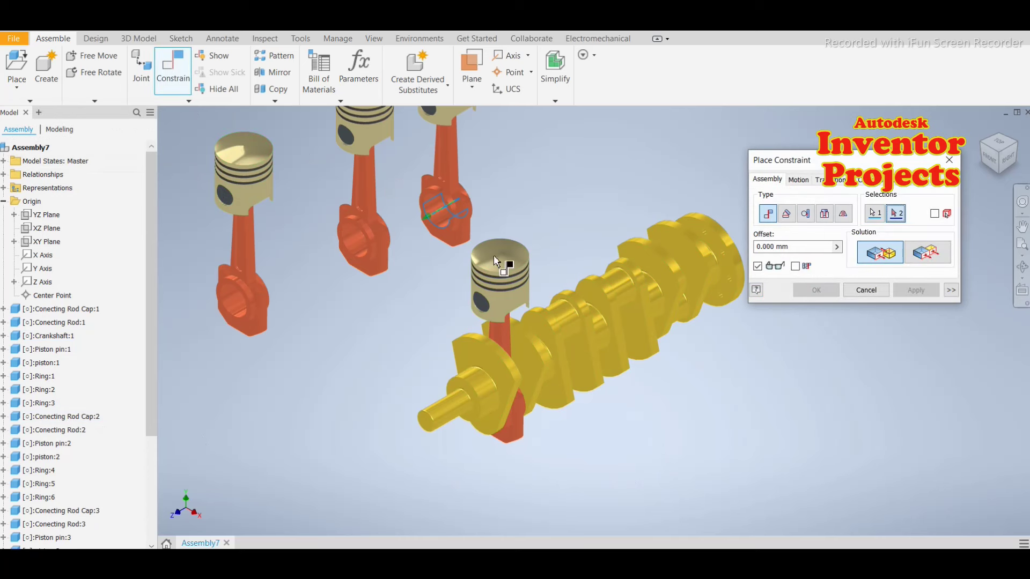
left_click(564, 327)
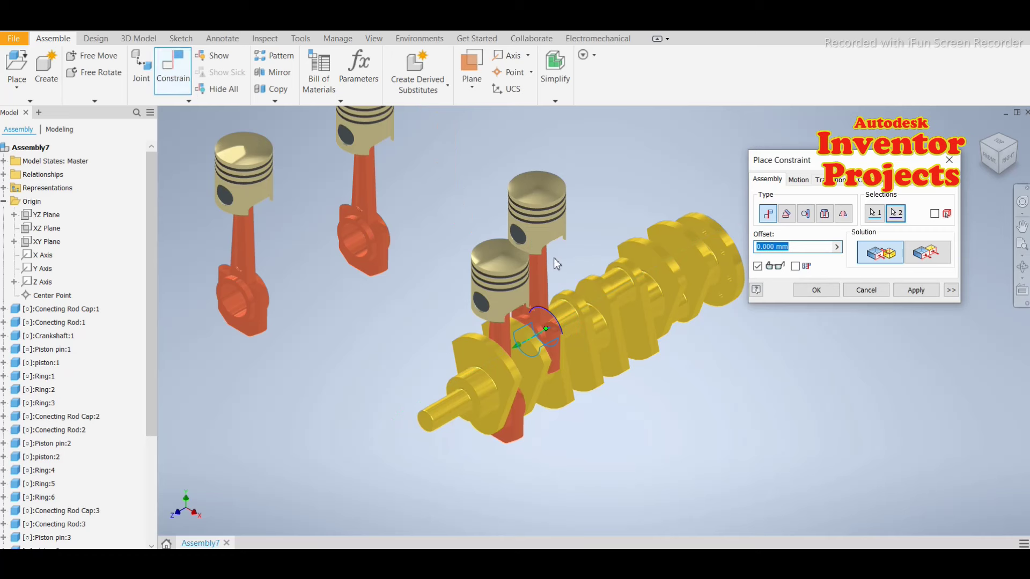
key("Escape")
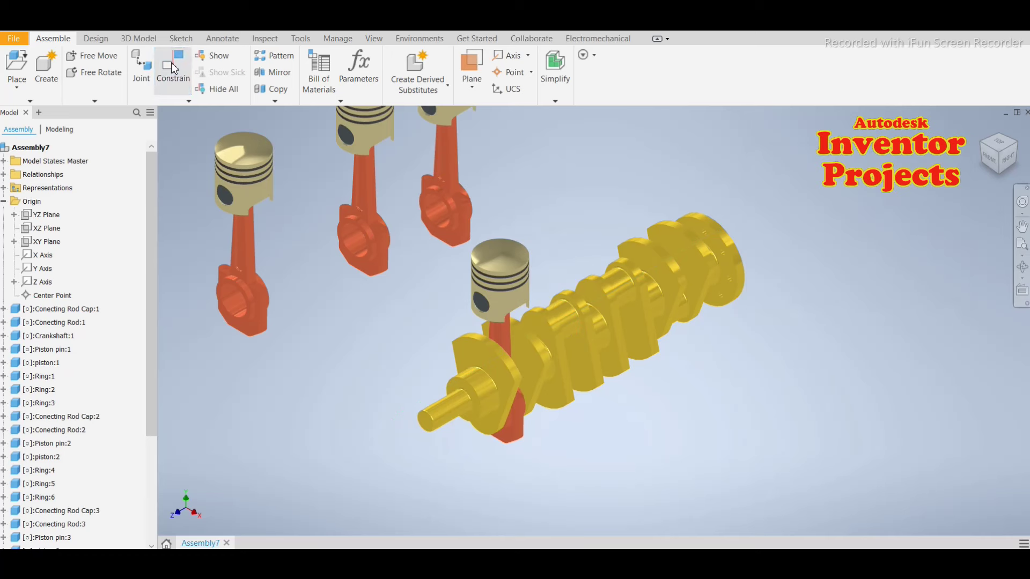
key("c")
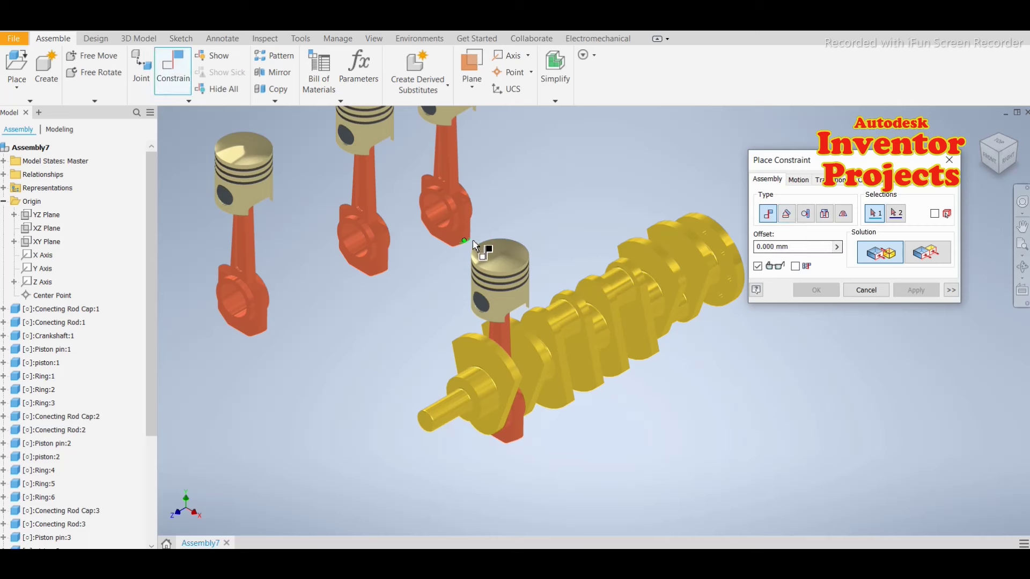
left_click(443, 220)
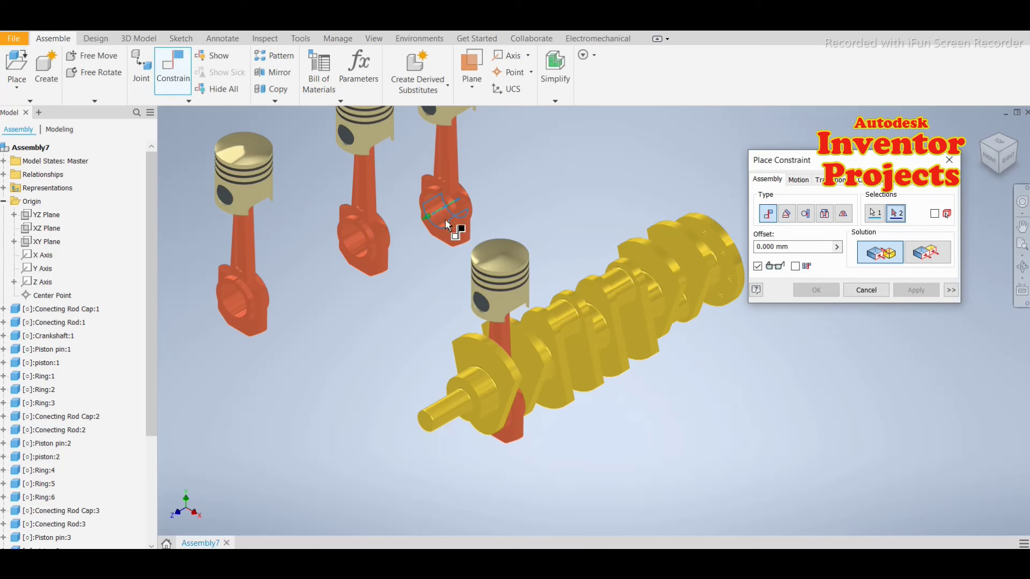
left_click(566, 322)
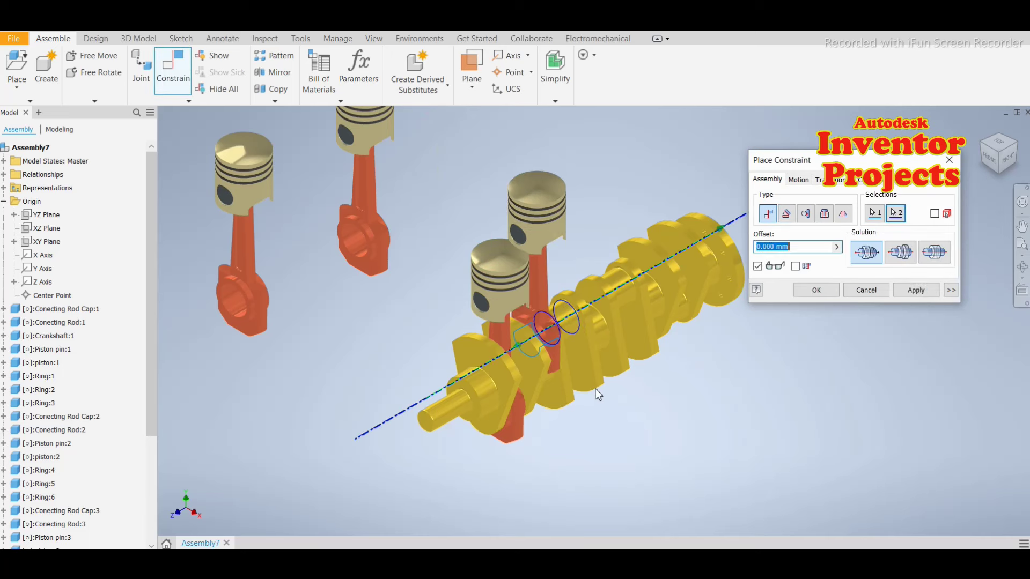
left_click(916, 293)
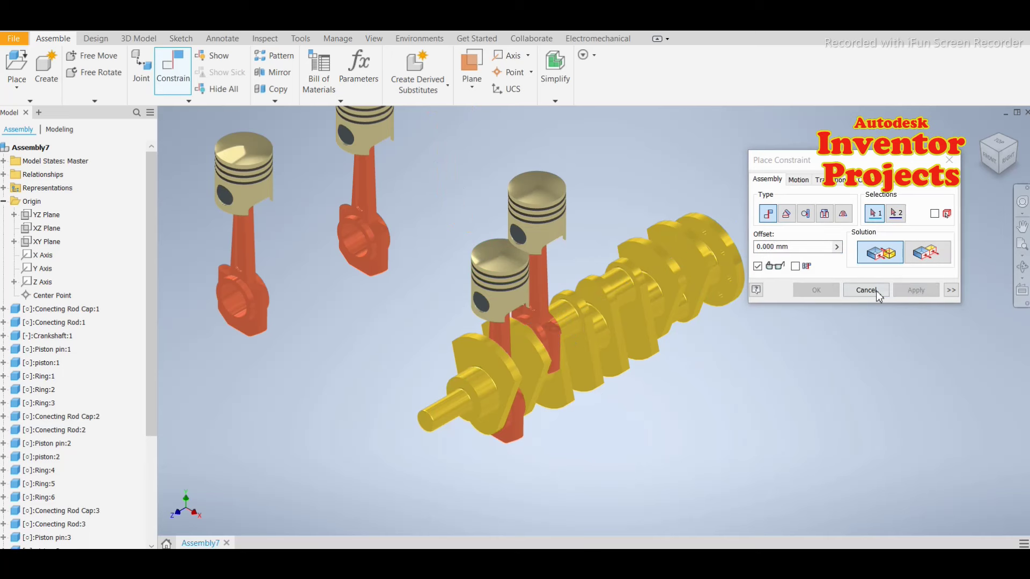
left_click(874, 290)
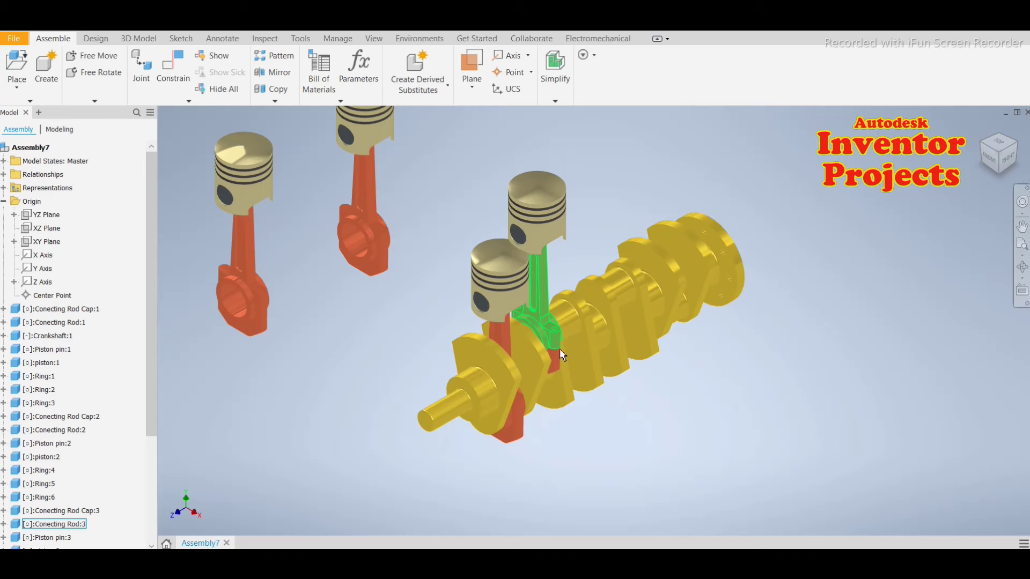
Step: Orbit to the rod cap side and begin another assembly constraint
scroll(554, 341, "up", 3)
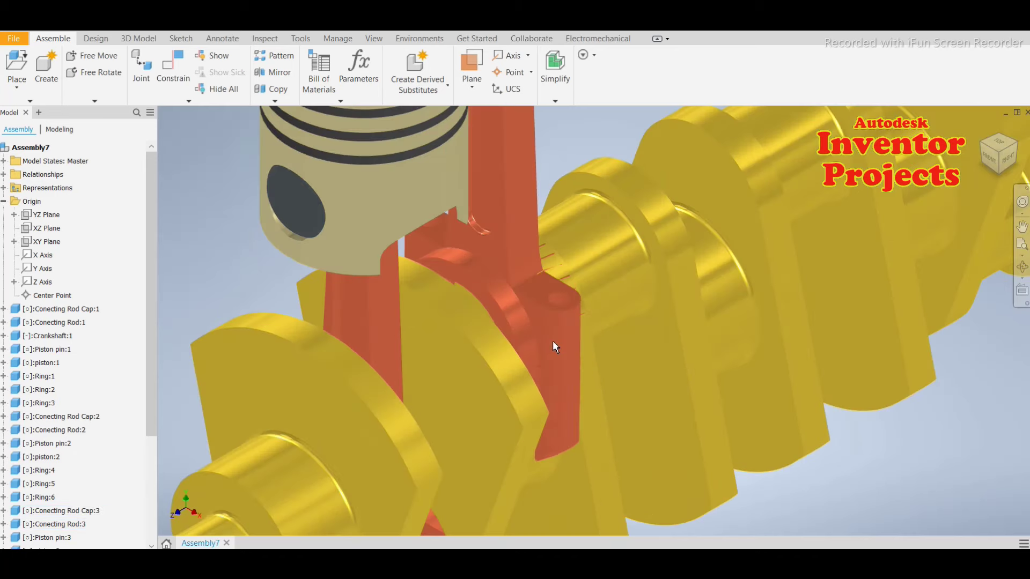
middle_click_drag(554, 338, 626, 418, "shift")
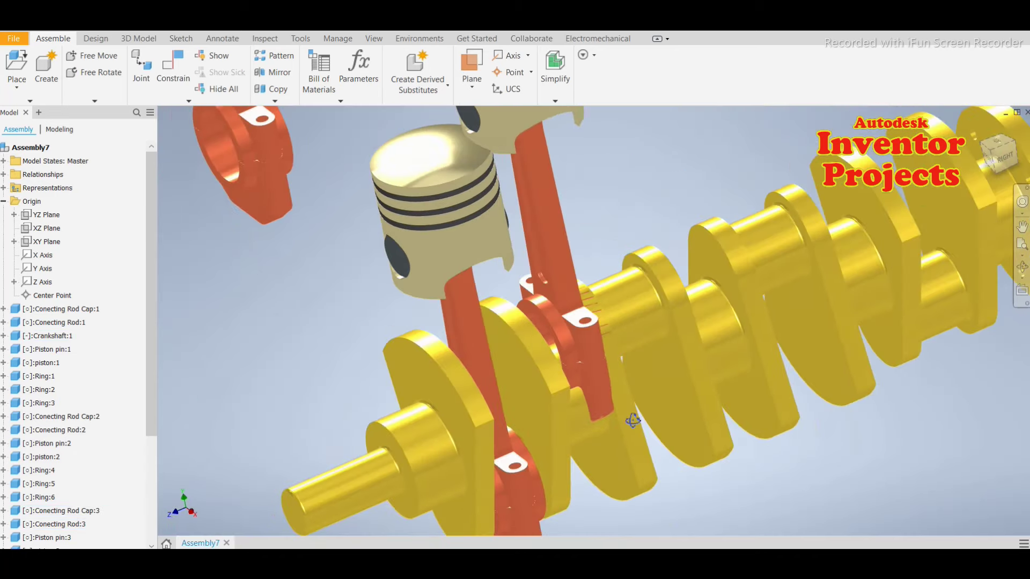
left_click(173, 64)
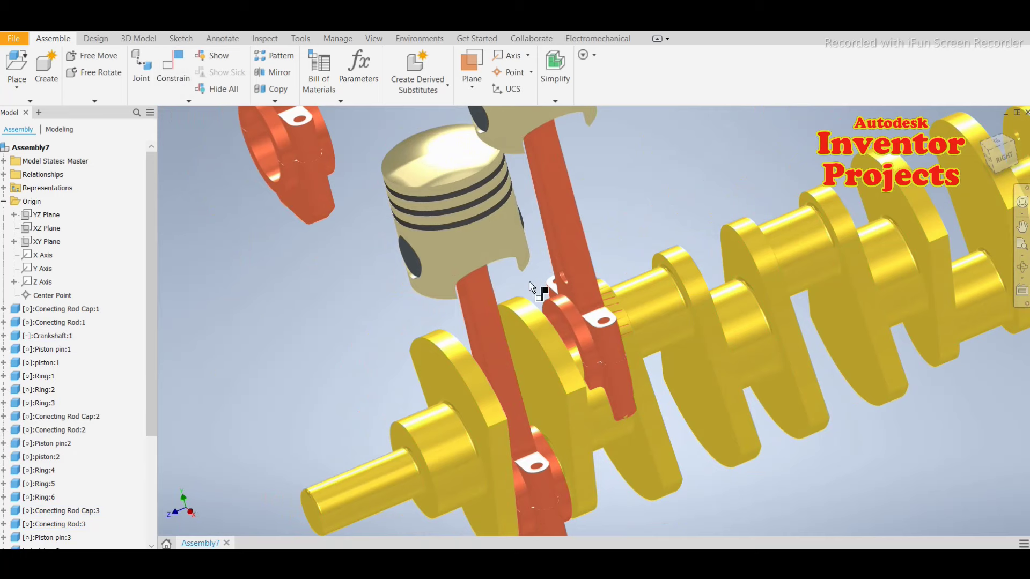
scroll(558, 315, "up", 3)
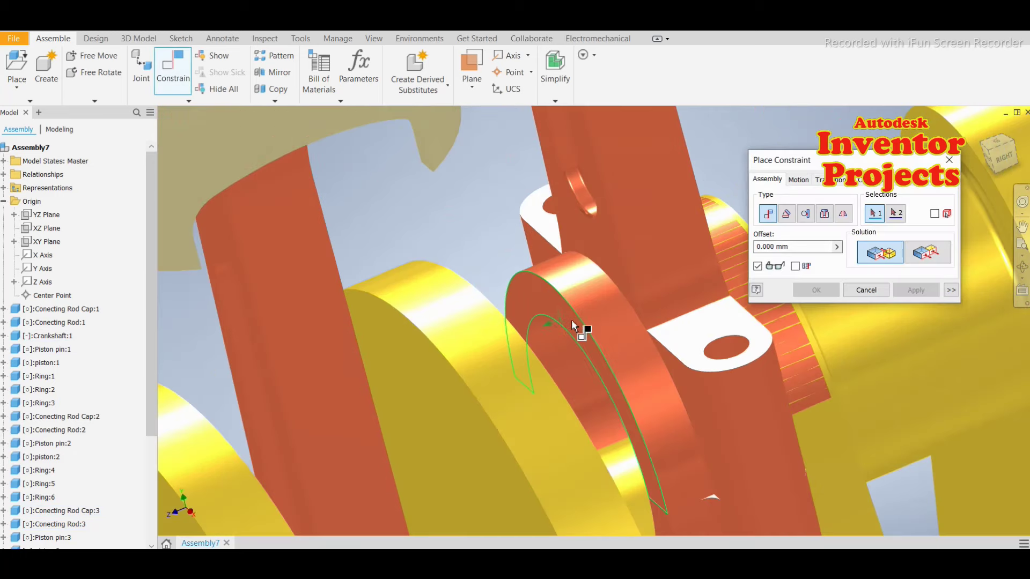
Step: Mate the rod cap face to the crankshaft journal face with a 3.3 mm offset
left_click(551, 299)
scroll(536, 298, "down", 5)
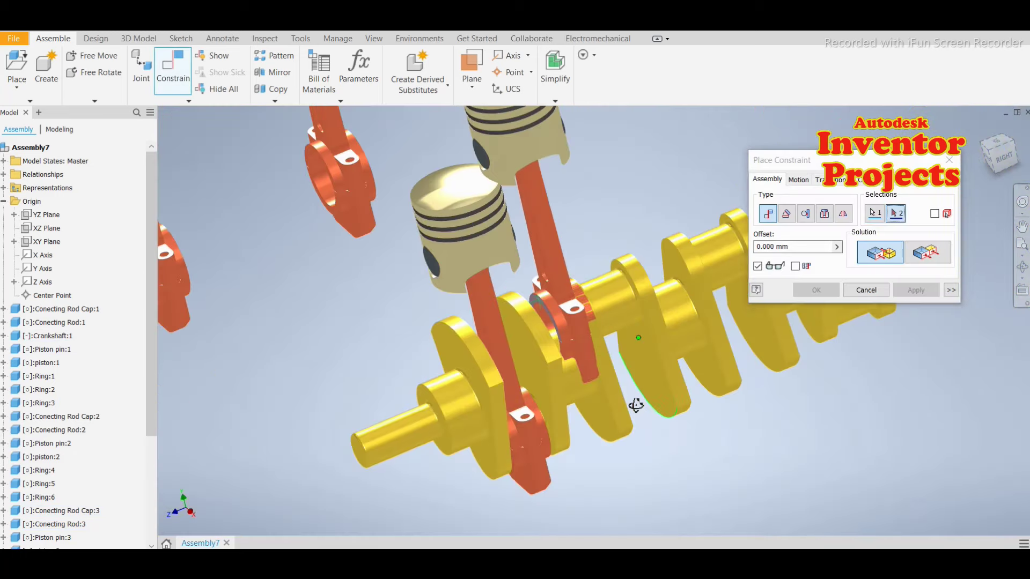
middle_click_drag(636, 406, 618, 409, "shift")
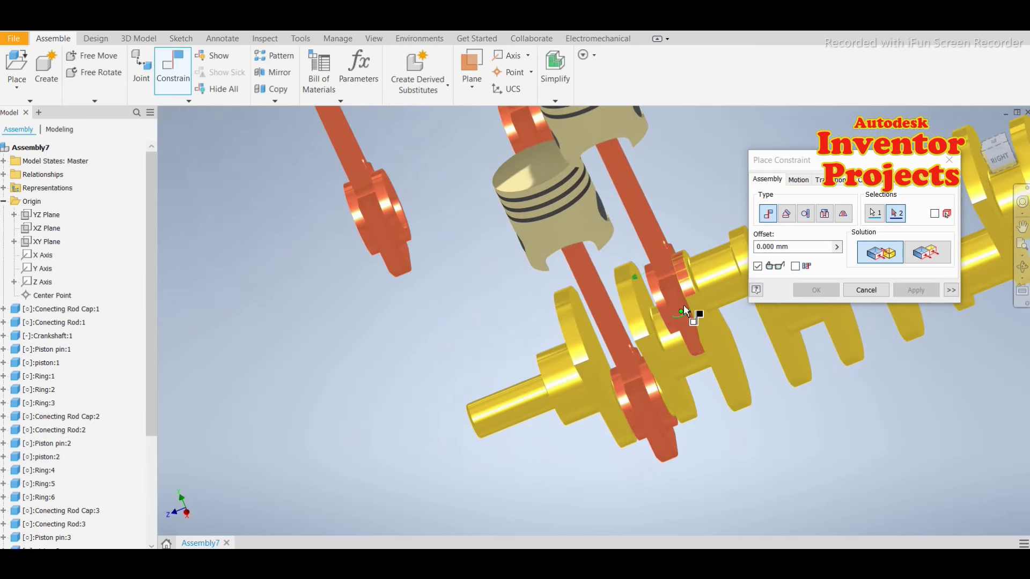
scroll(707, 275, "up", 3)
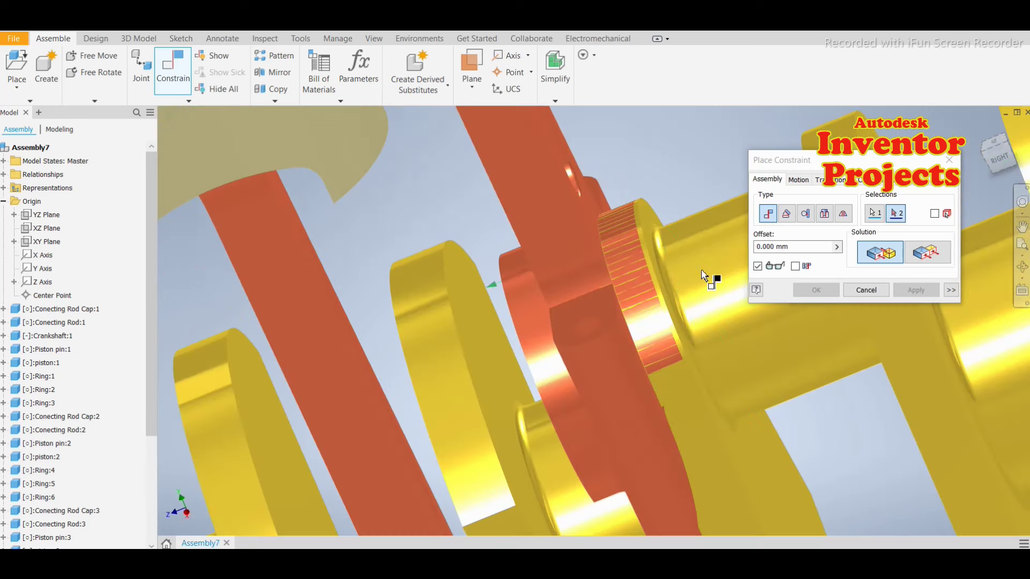
scroll(656, 251, "up", 3)
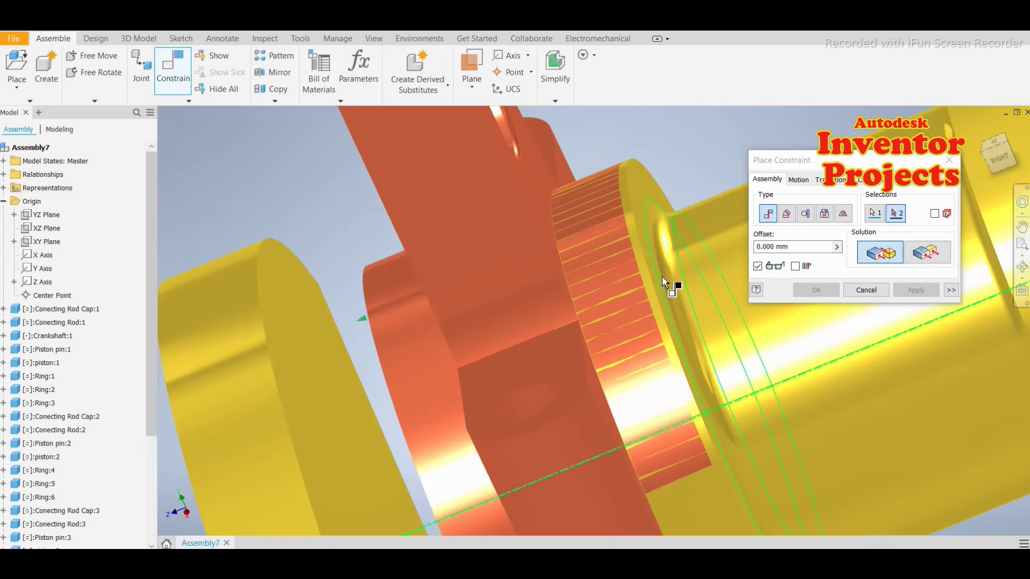
scroll(671, 287, "down", 5)
scroll(677, 361, "up", 2)
scroll(643, 370, "up", 3)
mouse_move(610, 379)
middle_mouse_down("shift")
mouse_move(379, 384)
mouse_move(191, 416)
mouse_move(554, 282)
middle_mouse_up("shift")
scroll(560, 280, "up", 2)
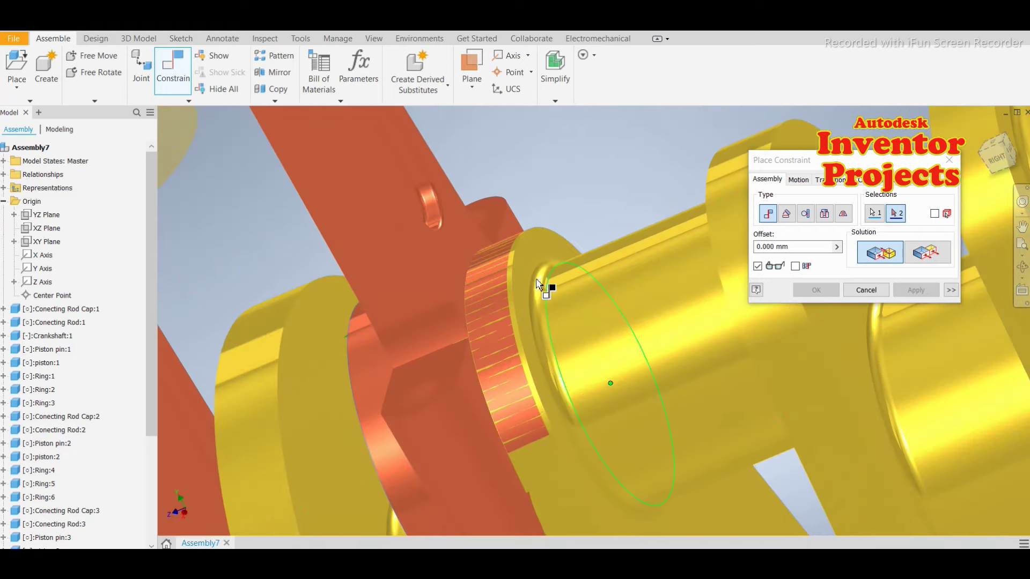
left_click(518, 288)
type("3.3")
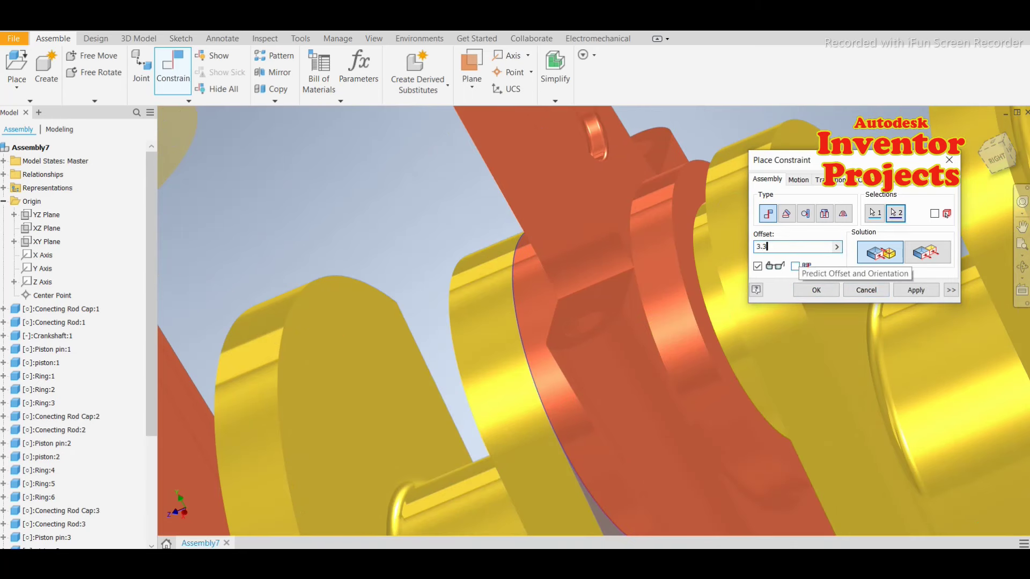
key("Tab")
scroll(639, 315, "down", 4)
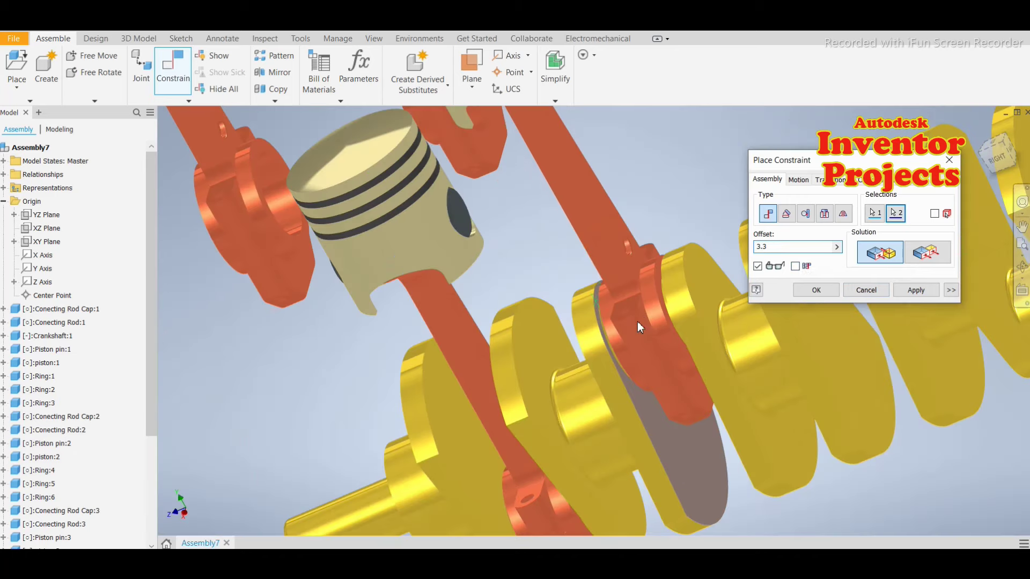
middle_click_drag(728, 464, 750, 464, "shift")
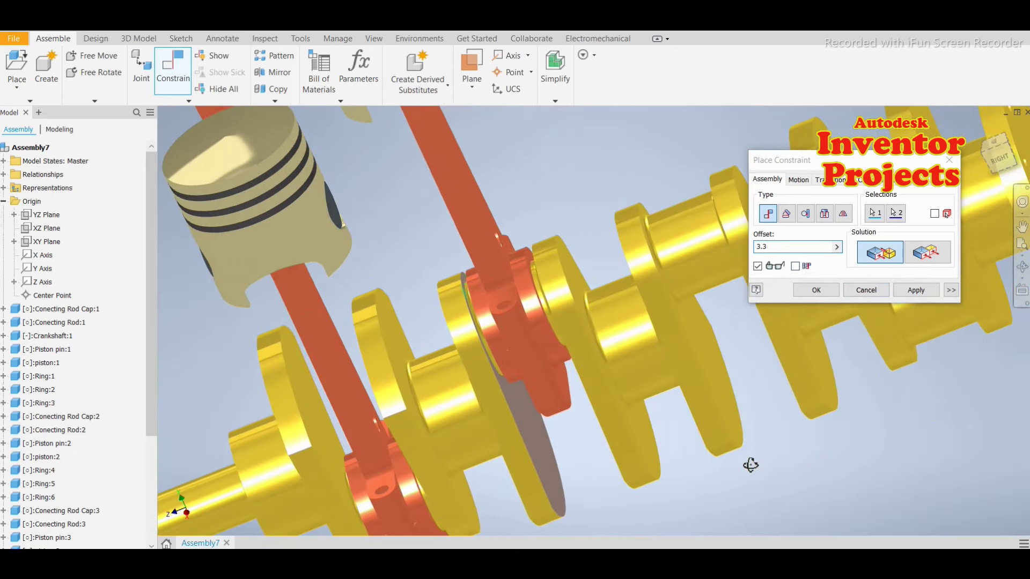
left_click(914, 290)
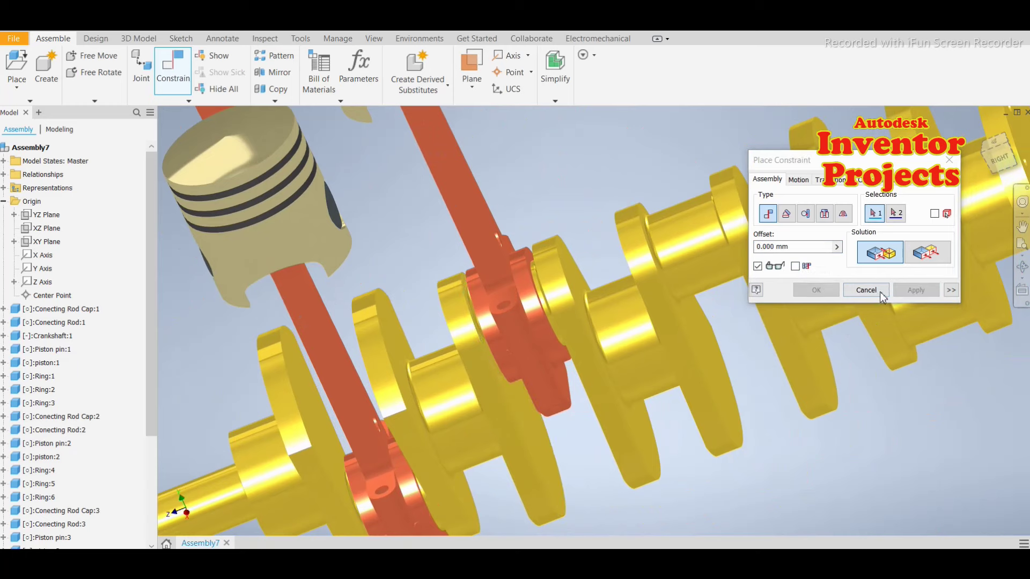
left_click(874, 290)
key("Escape")
scroll(573, 407, "down", 5)
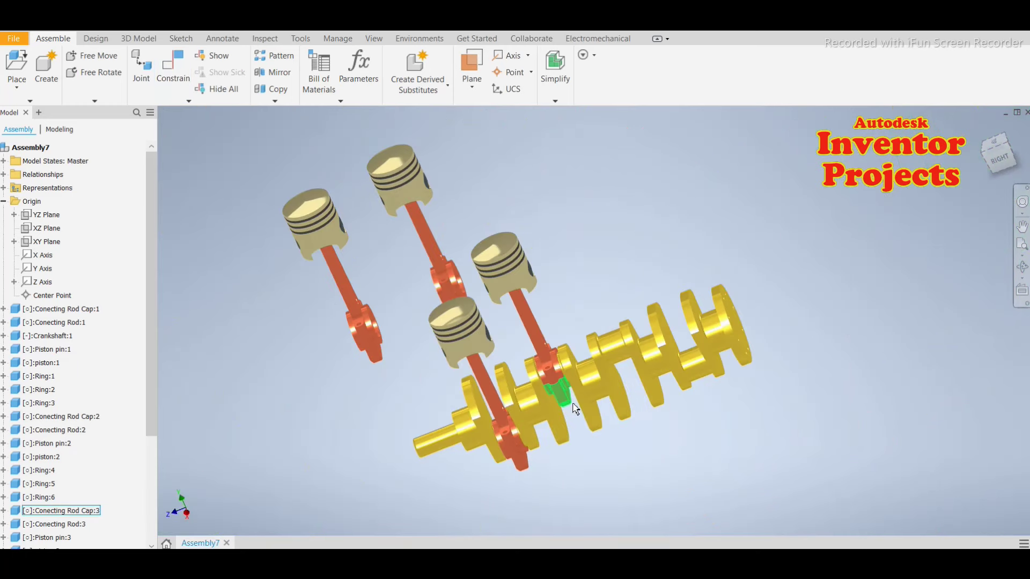
Step: Mate the third connecting rod's big-end edge onto its crankshaft journal axis
left_click(172, 67)
scroll(474, 263, "up", 5)
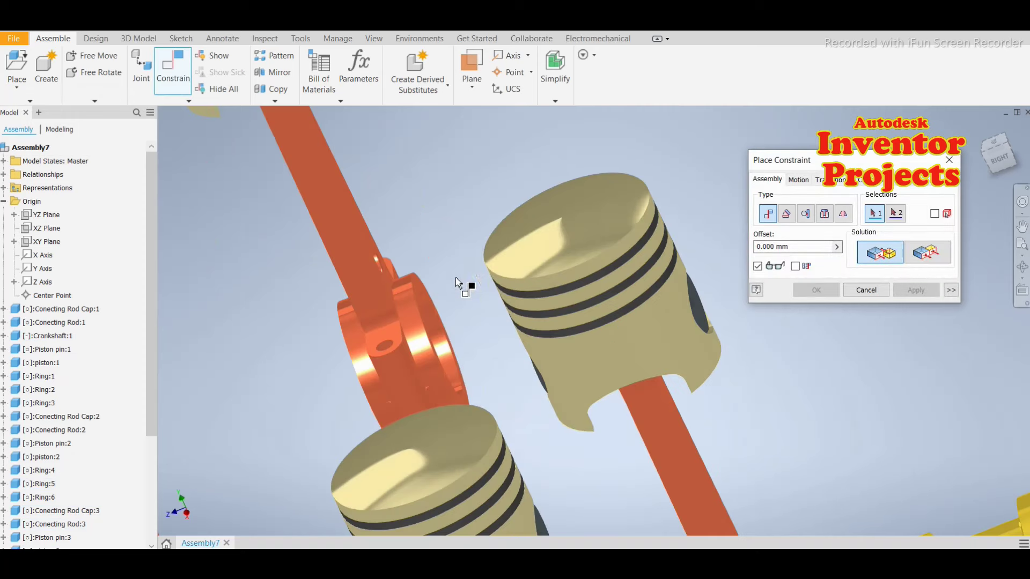
left_click(437, 339)
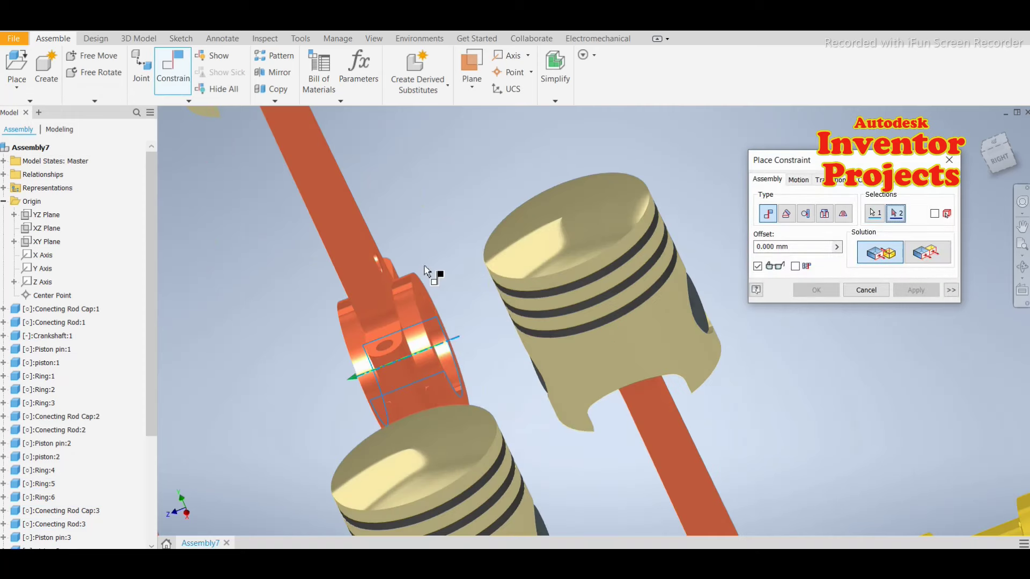
scroll(436, 274, "down", 5)
scroll(631, 399, "up", 4)
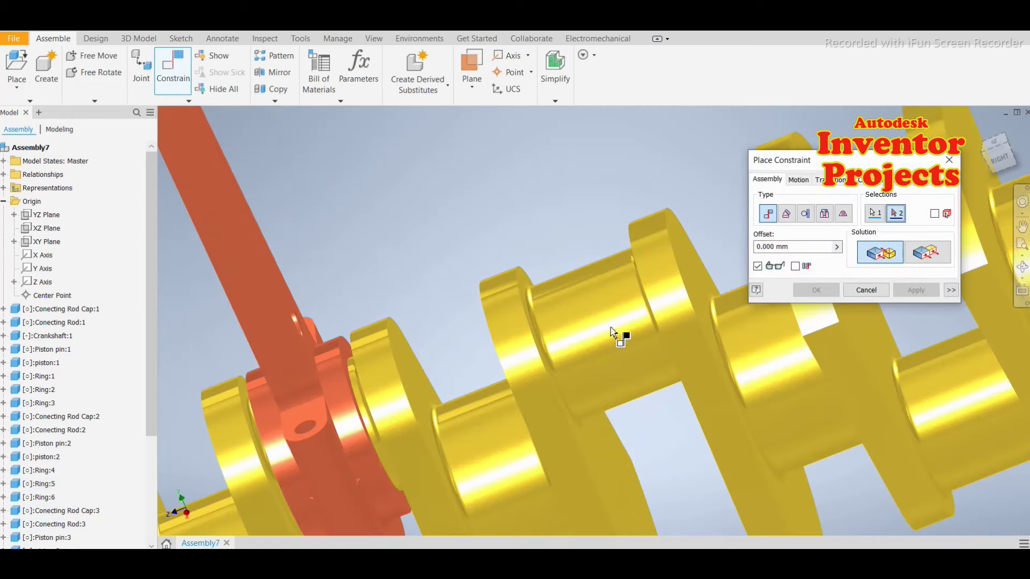
scroll(620, 346, "down", 4)
scroll(620, 357, "up", 2)
left_click(620, 358)
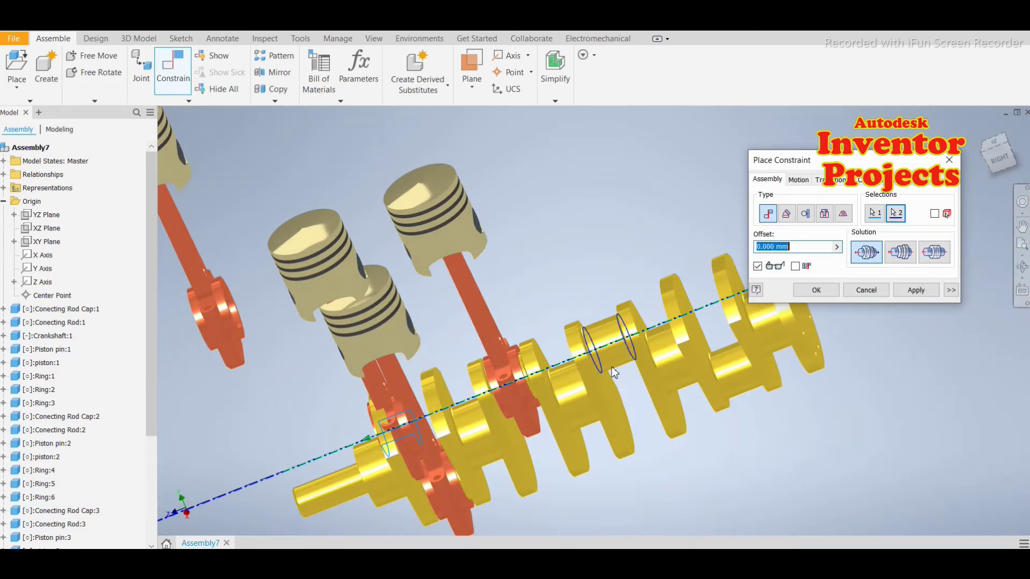
left_click(919, 294)
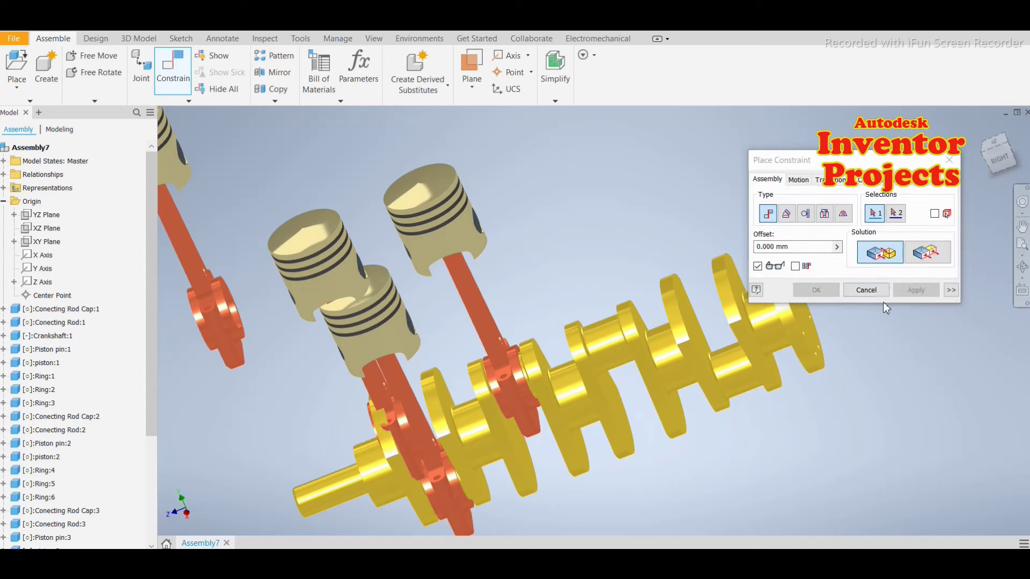
left_click(879, 291)
Step: Swing the middle connecting rod and piston to a different crank angle
scroll(398, 422, "up", 3)
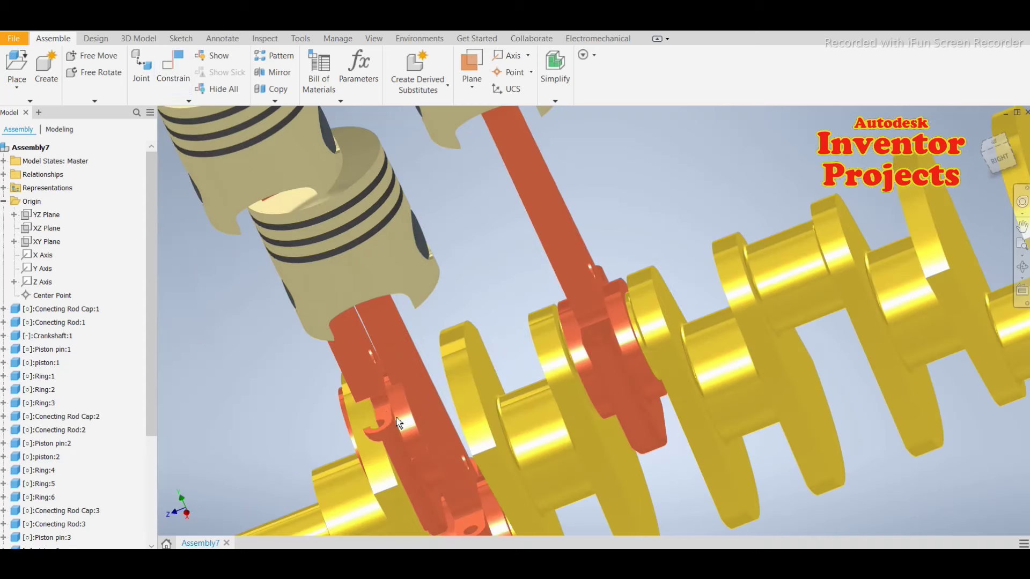
scroll(361, 365, "down", 5)
left_click(364, 373)
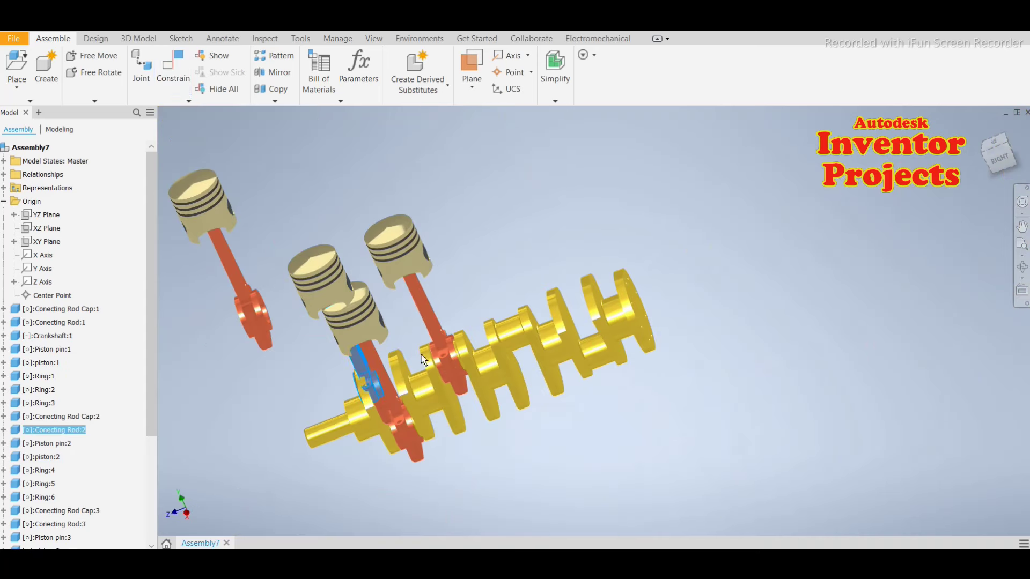
left_click_drag(472, 326, 500, 314)
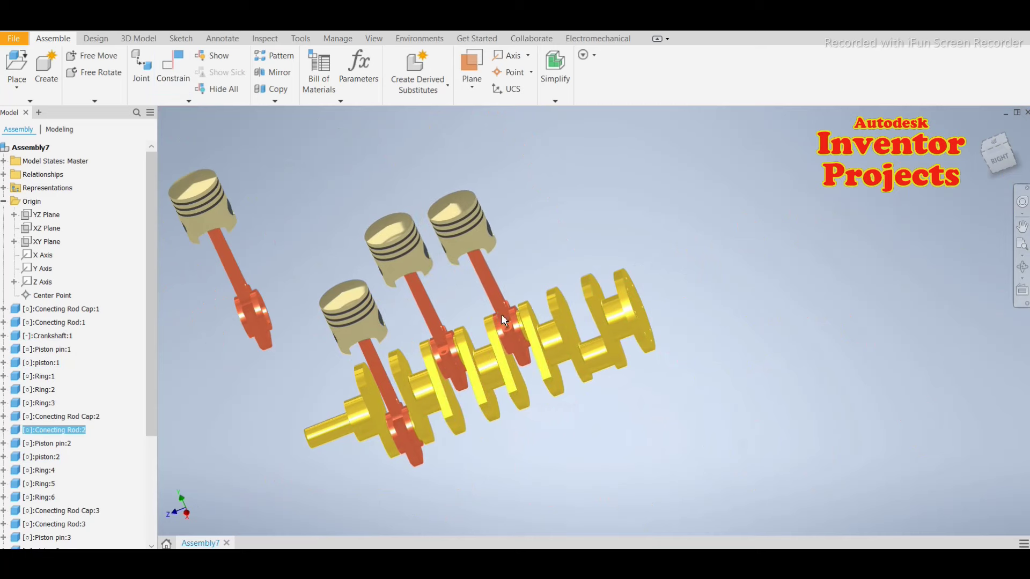
scroll(501, 314, "up", 5)
scroll(504, 326, "down", 3)
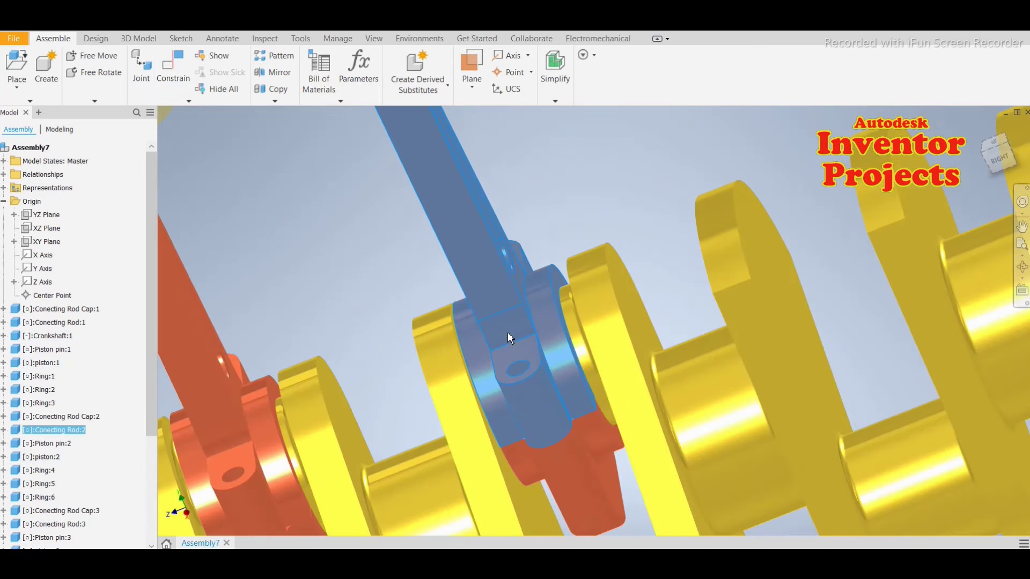
left_click(364, 294)
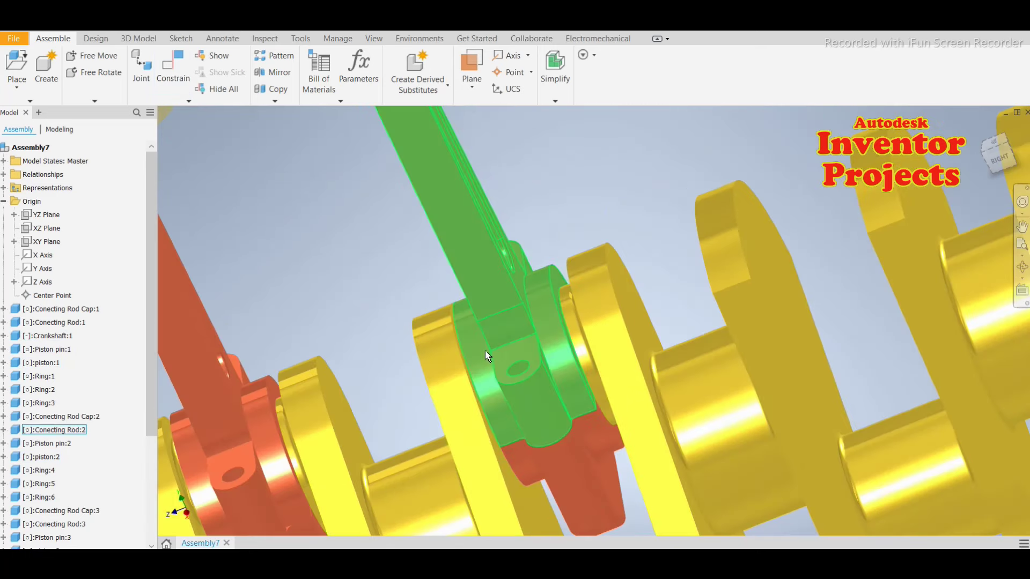
left_click_drag(487, 334, 497, 317)
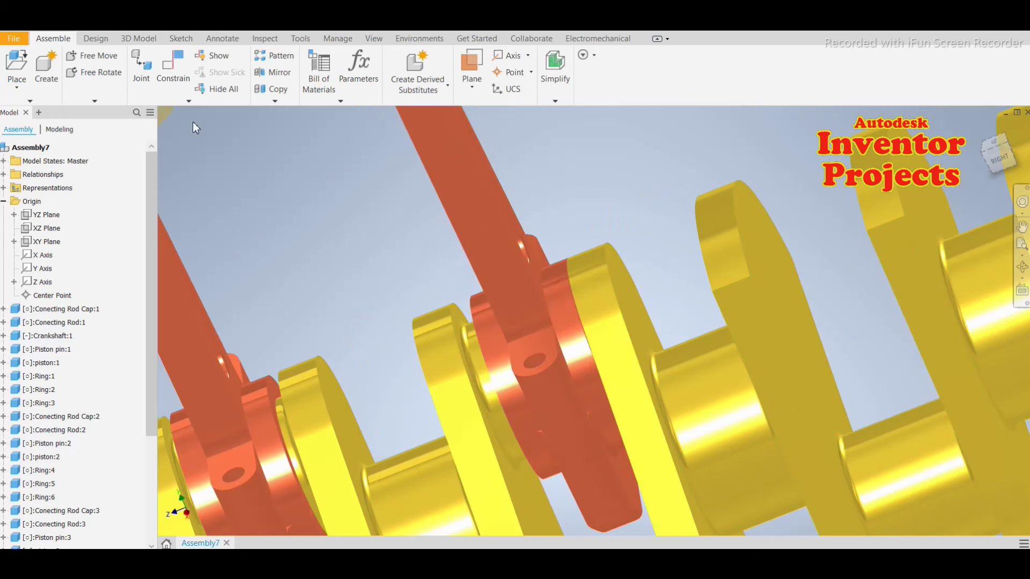
Step: Mate the crank web face to the rod cap's side face at a 3.3 mm offset
key("c")
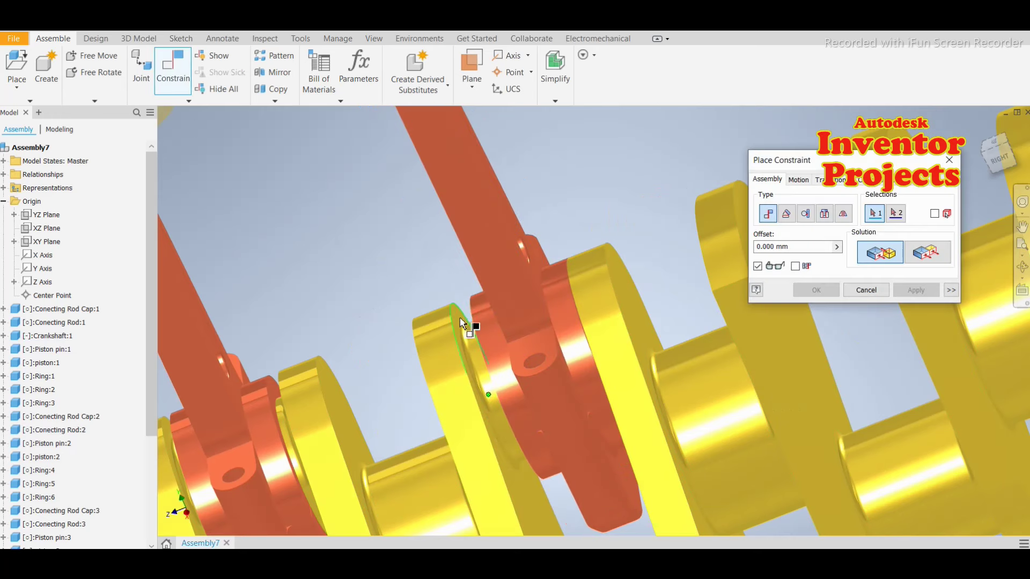
left_click(460, 321)
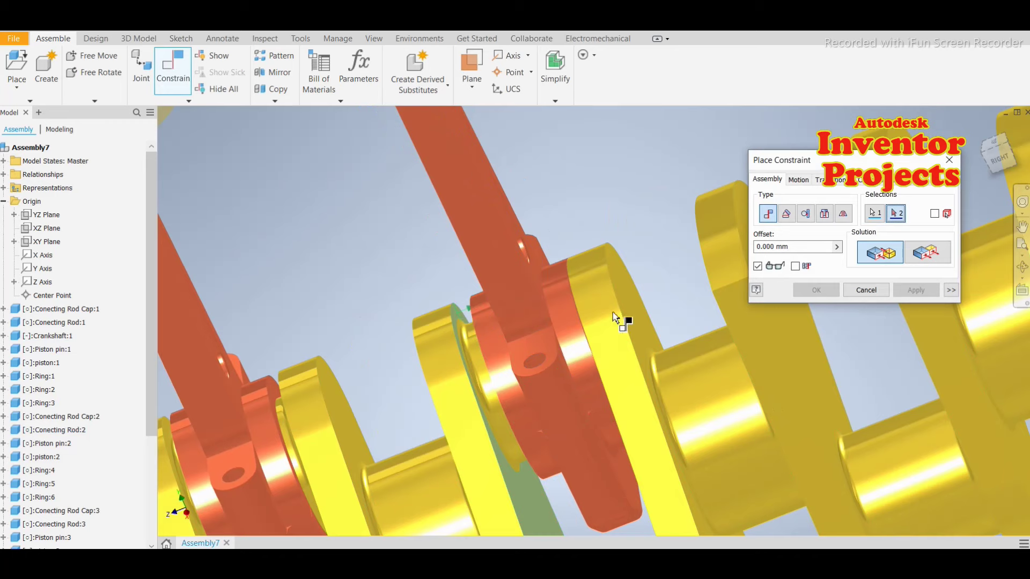
mouse_move(409, 316)
middle_mouse_down("shift")
mouse_move(420, 306)
mouse_move(438, 312)
middle_mouse_up("shift")
scroll(399, 314, "down", 2)
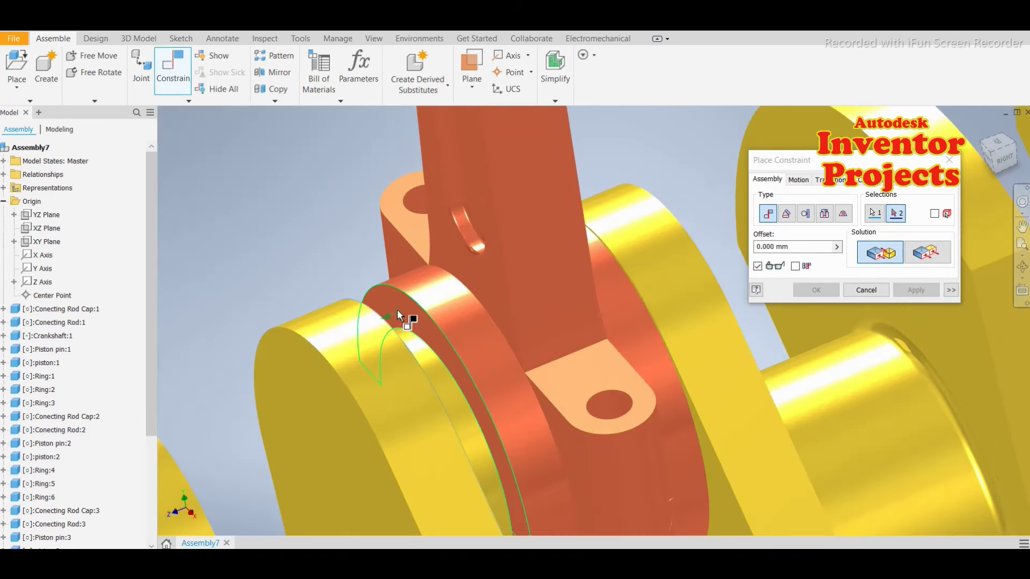
left_click(397, 309)
type("3.3")
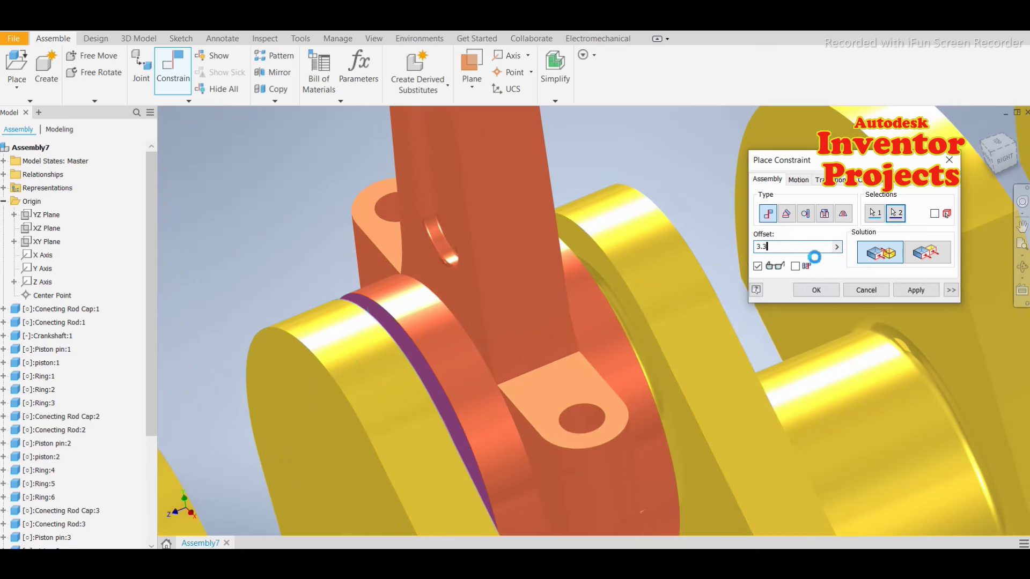
left_click(915, 290)
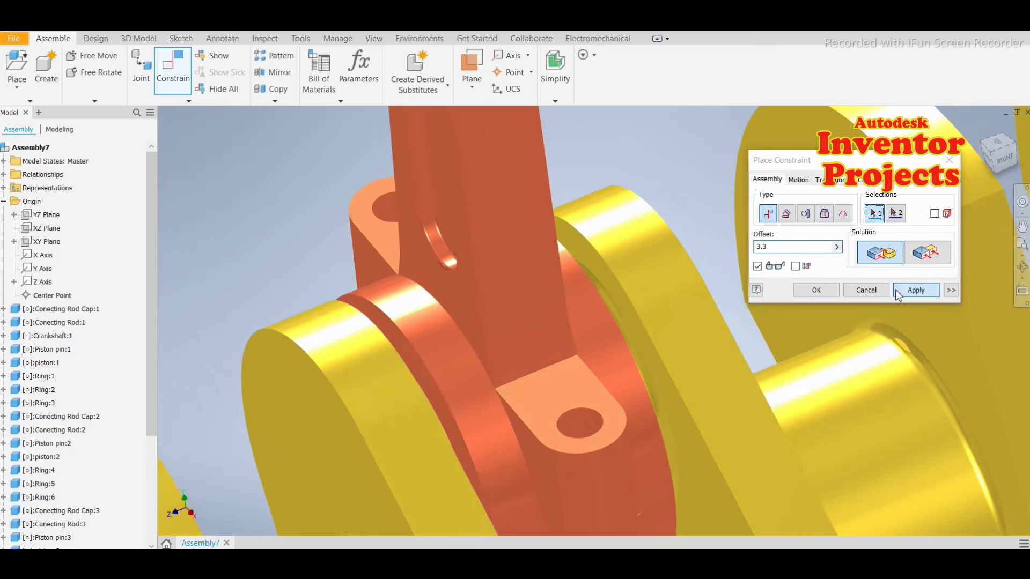
left_click(867, 288)
scroll(432, 288, "up", 10)
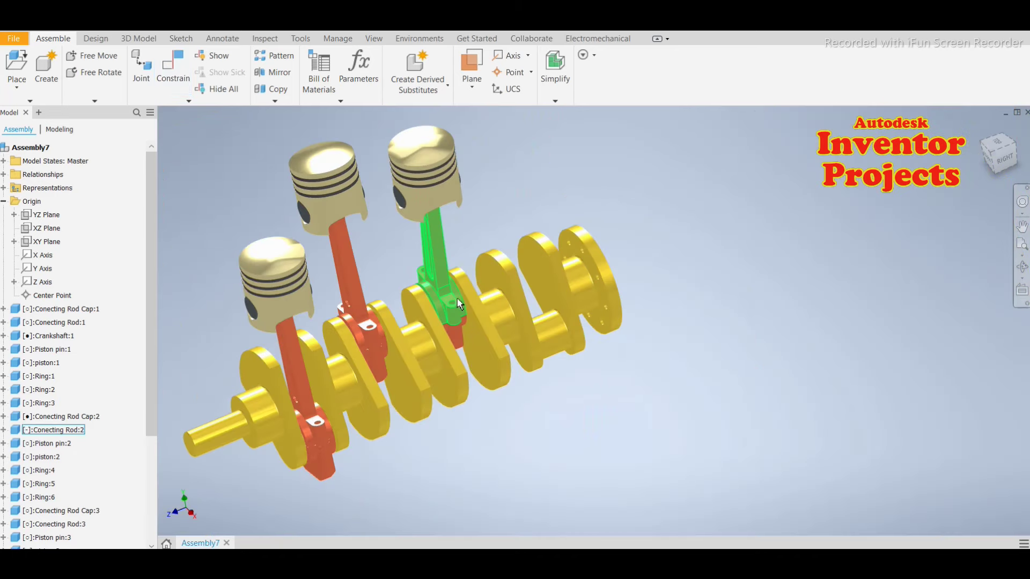
Step: Mate the fourth rod cap's bore onto its crankshaft journal axis
scroll(589, 433, "up", 4)
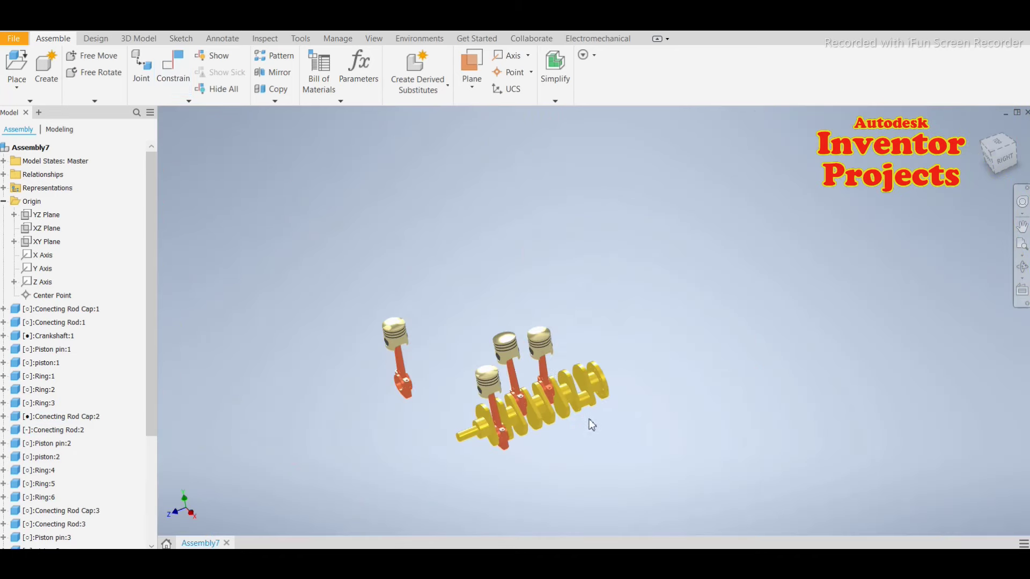
left_click(174, 70)
scroll(376, 400, "down", 10)
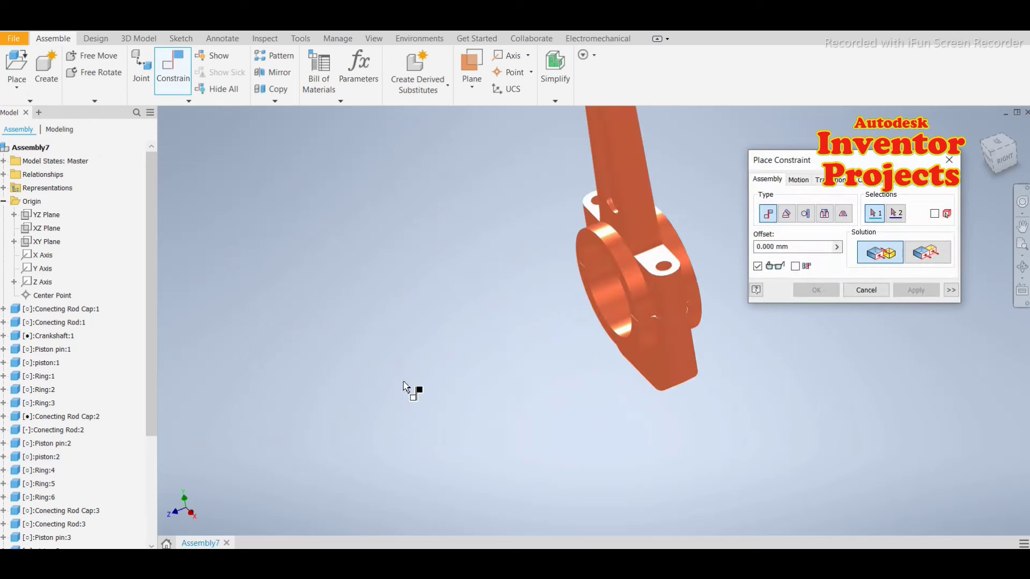
left_click(613, 303)
scroll(285, 358, "up", 6)
scroll(356, 361, "up", 3)
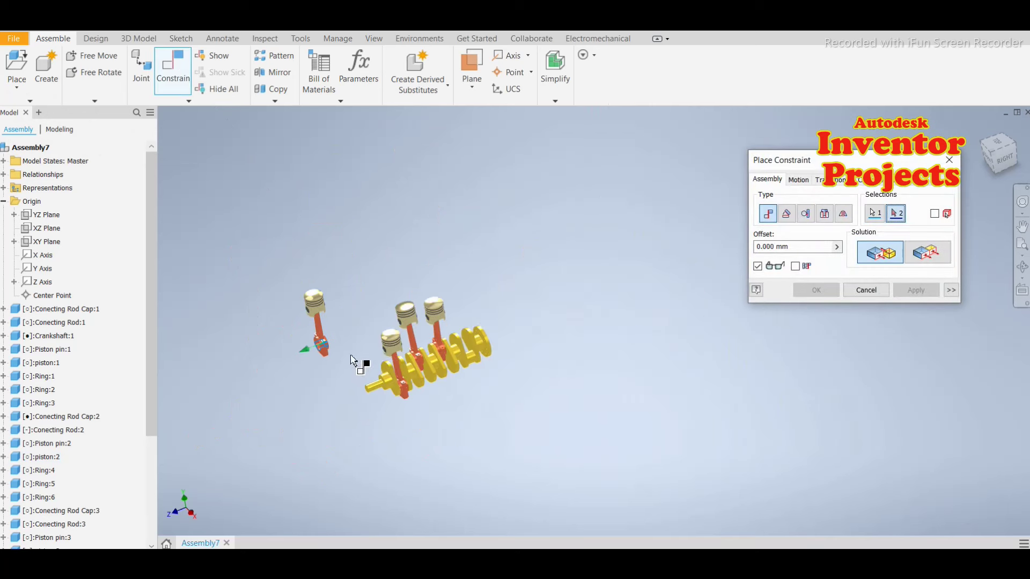
scroll(470, 352, "down", 6)
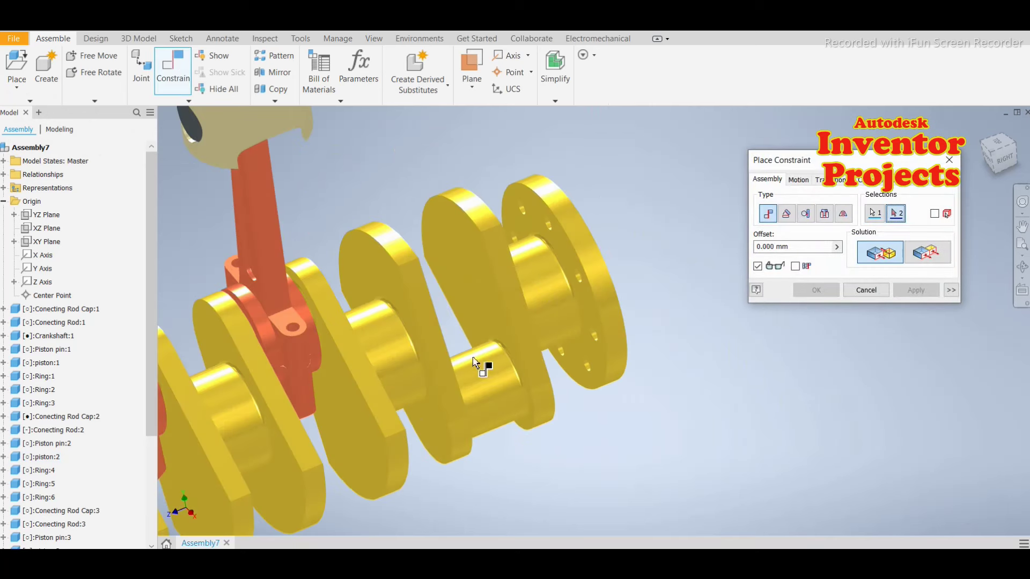
left_click(490, 384)
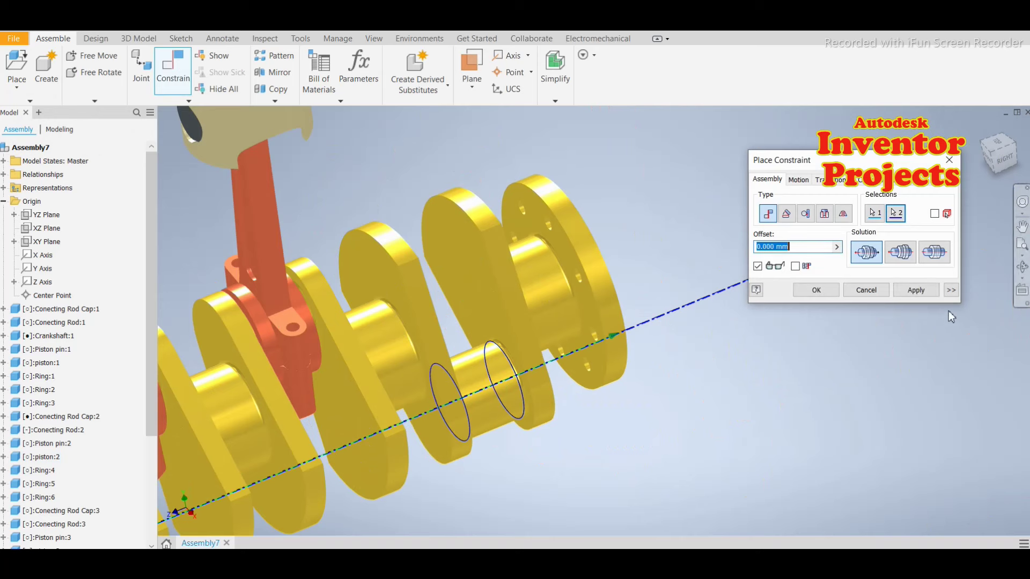
left_click(915, 290)
scroll(740, 358, "up", 5)
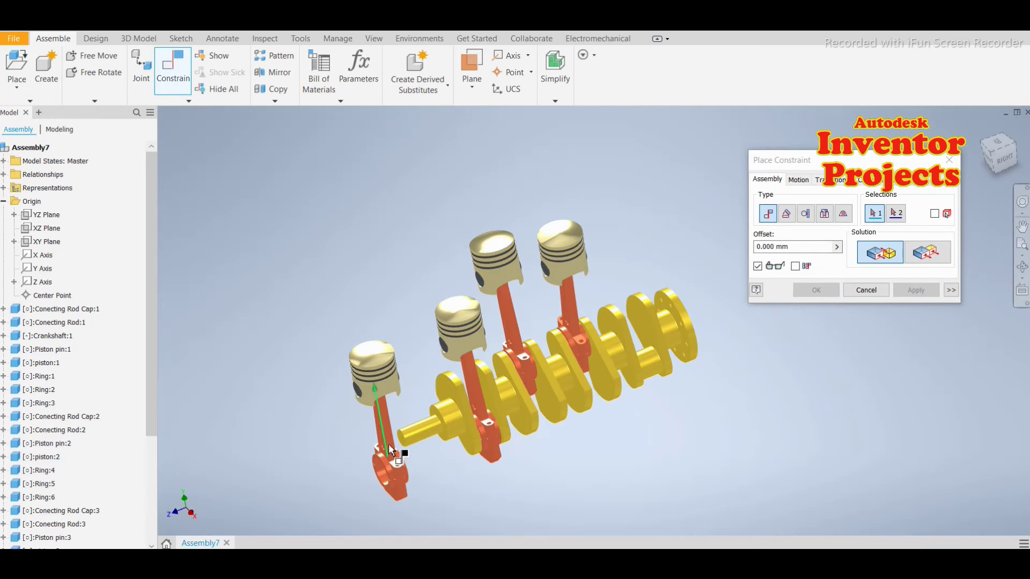
key("Escape")
scroll(700, 359, "down", 3)
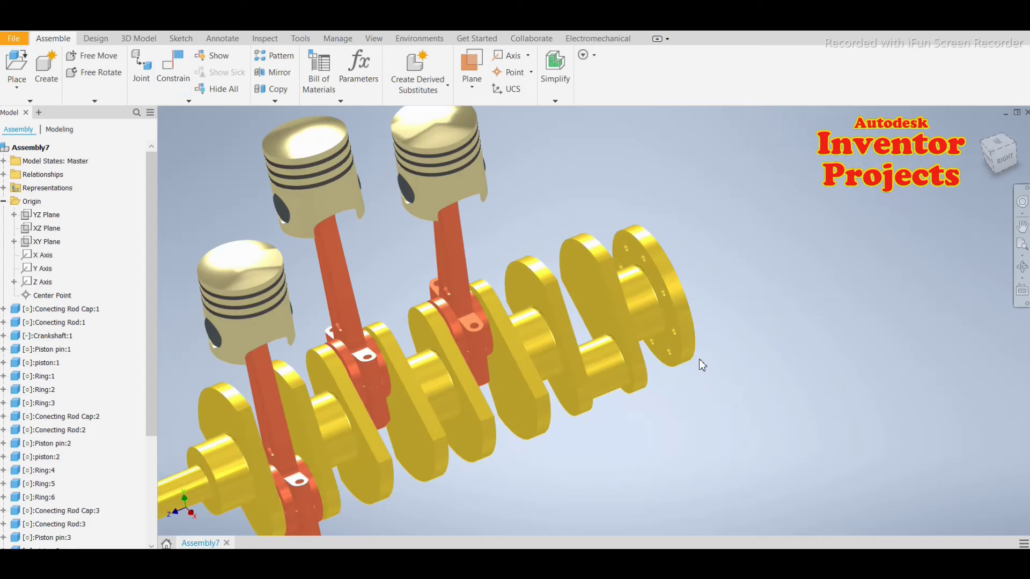
scroll(700, 358, "up", 2)
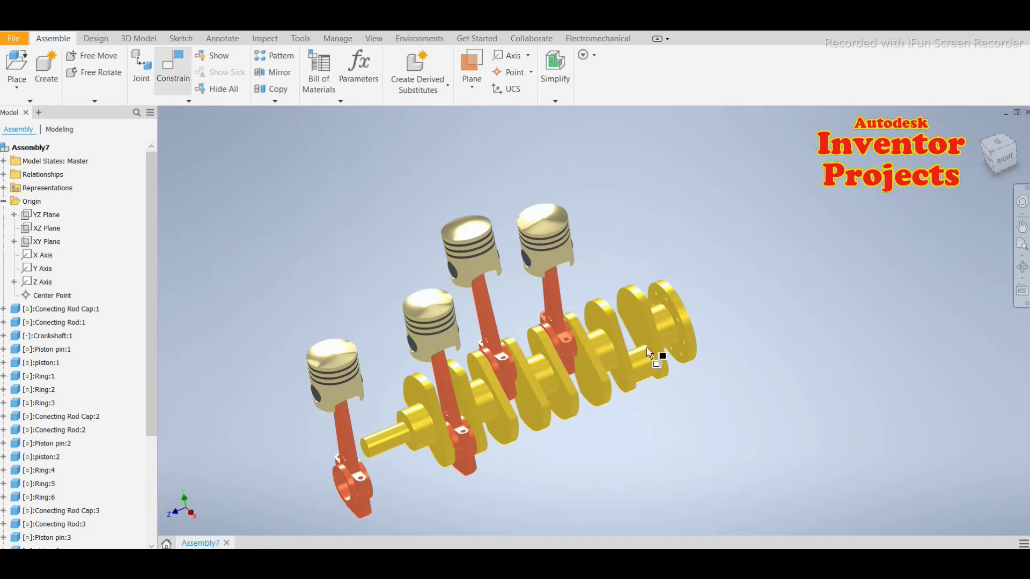
Step: Mate a crank web face to the fourth rod's end face at a 3.3 mm offset
key("c")
left_click(638, 333)
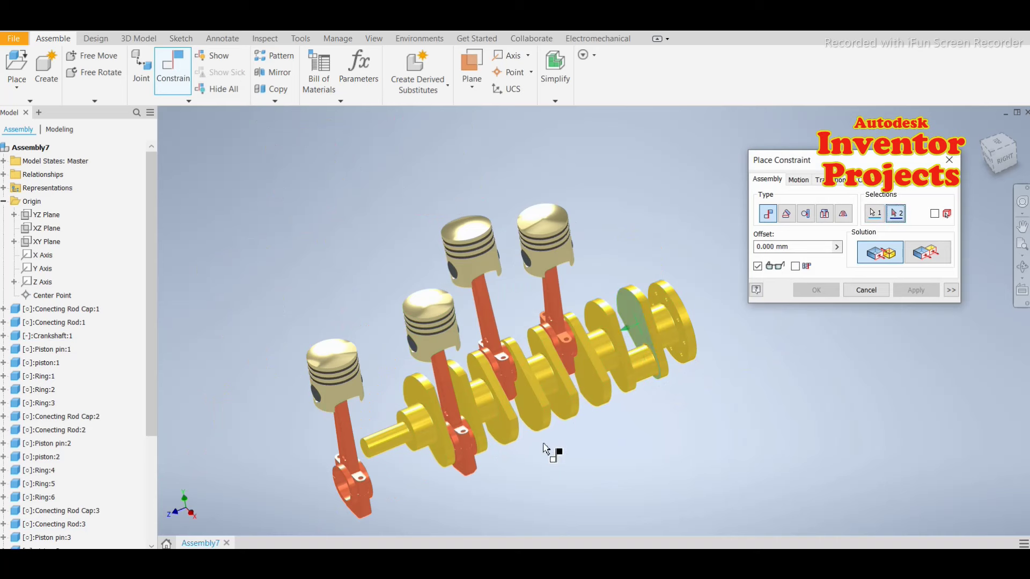
scroll(546, 450, "up", 2)
mouse_move(551, 459)
middle_mouse_down("shift")
mouse_move(491, 478)
mouse_move(477, 467)
middle_mouse_up("shift")
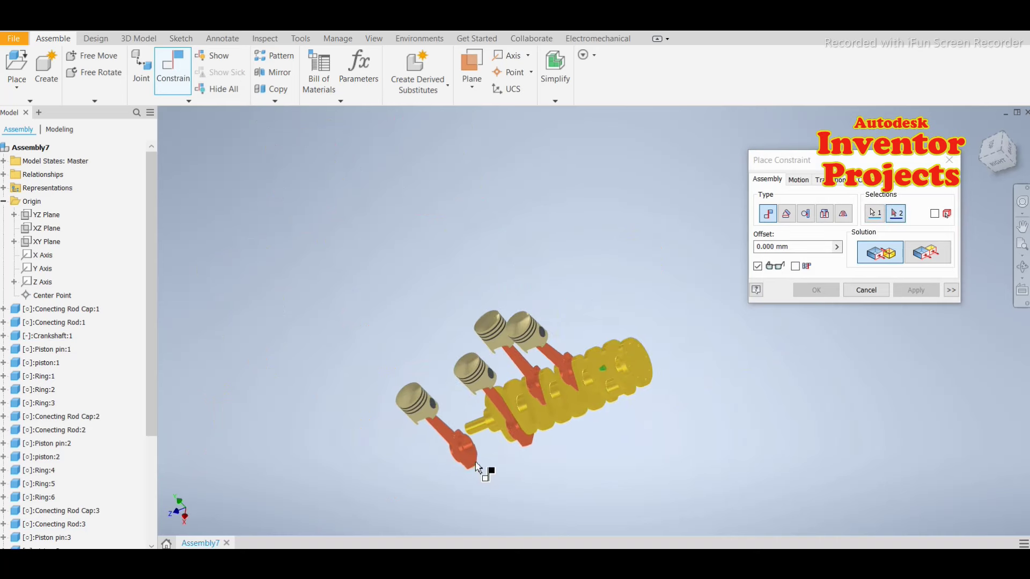
scroll(476, 465, "down", 5)
scroll(474, 424, "down", 3)
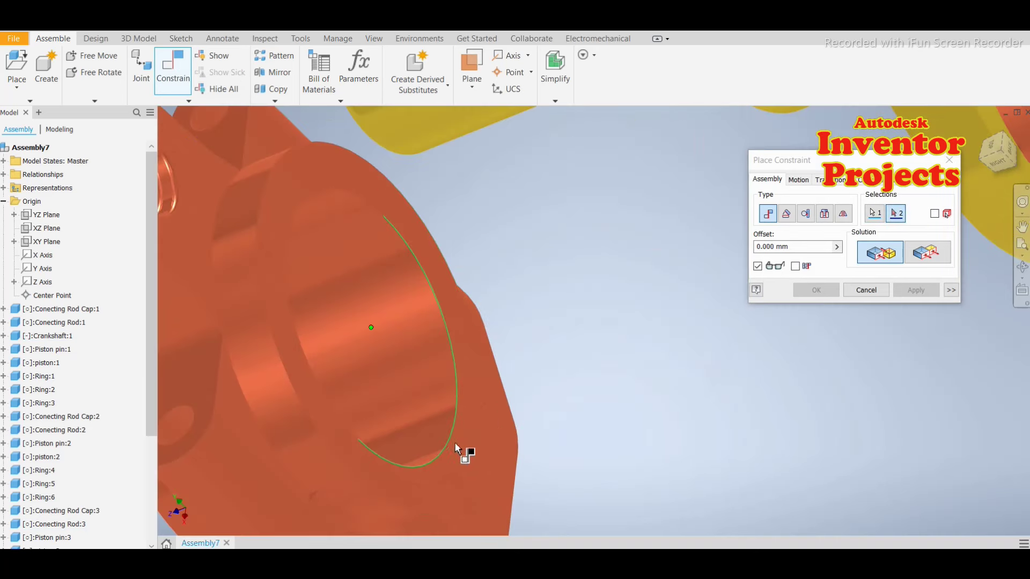
left_click(459, 443)
scroll(459, 443, "up", 5)
scroll(519, 426, "up", 2)
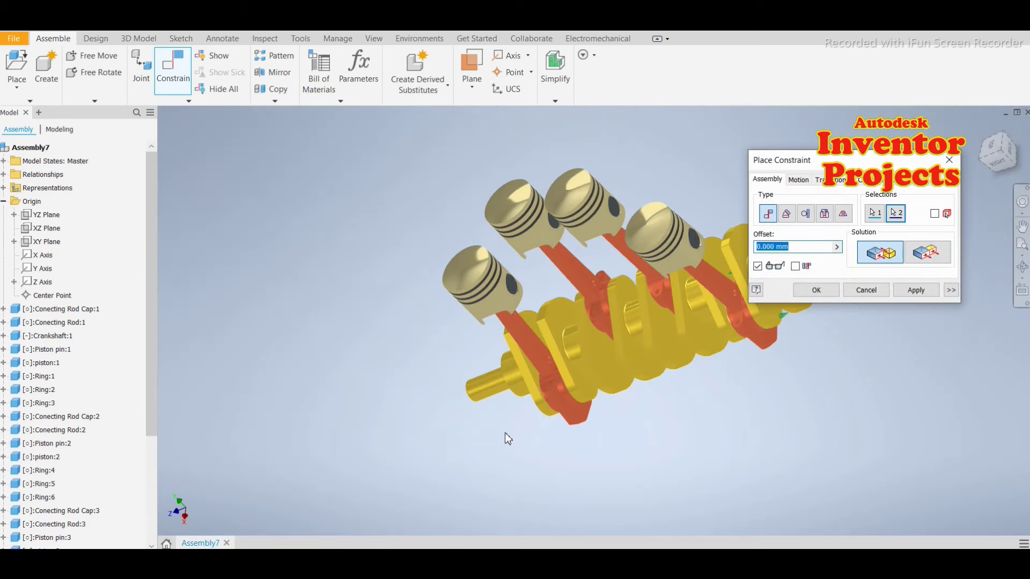
scroll(504, 432, "up", 2)
scroll(654, 358, "down", 2)
scroll(654, 359, "down", 3)
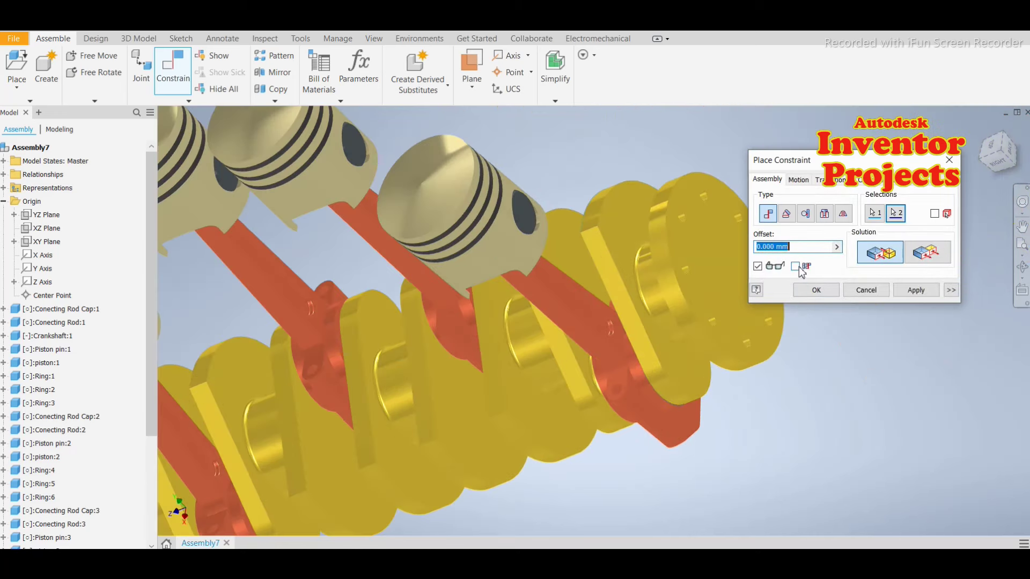
type("3.3")
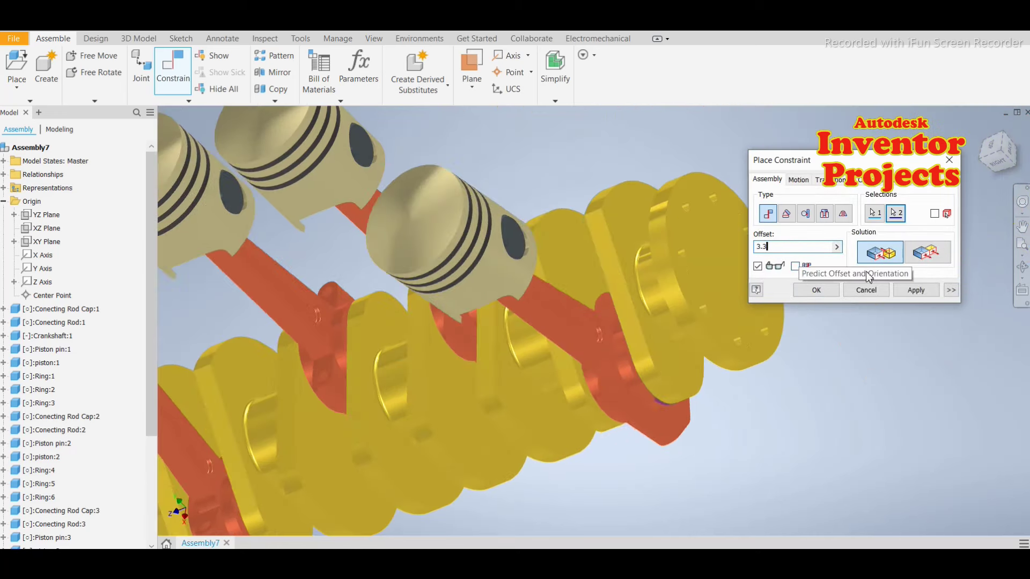
left_click(915, 291)
left_click(880, 292)
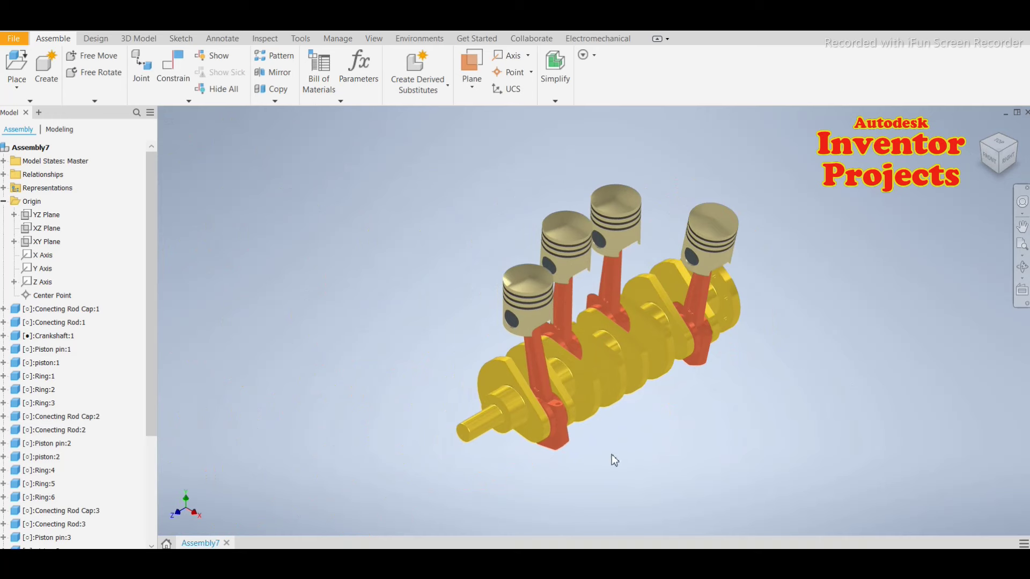
Step: Rotate the crankshaft, checking from the front, so all four pistons reach staggered heights
mouse_move(500, 382)
left_mouse_down()
mouse_move(519, 426)
mouse_move(525, 414)
mouse_move(531, 434)
mouse_move(540, 430)
left_mouse_up()
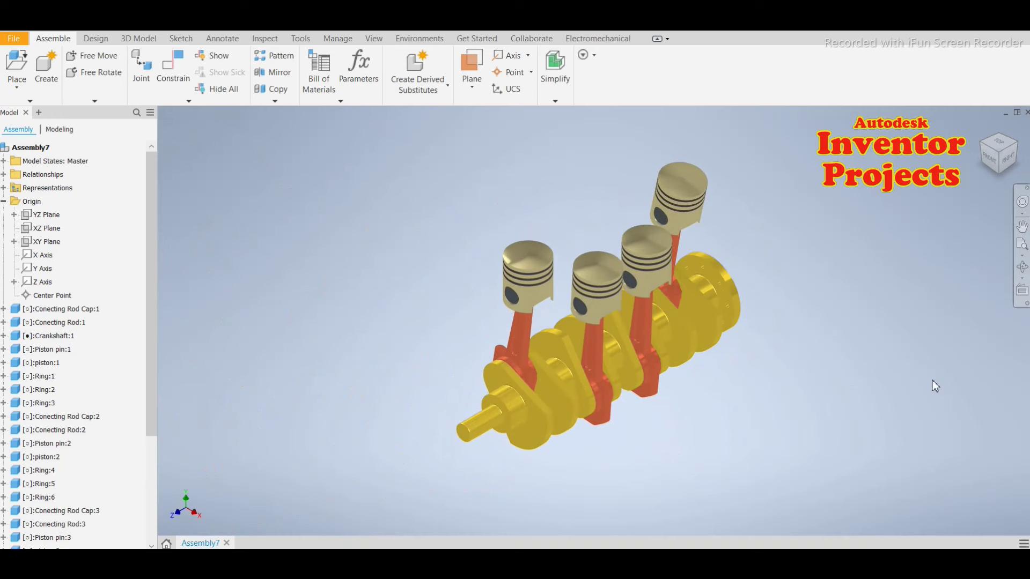
left_click(989, 171)
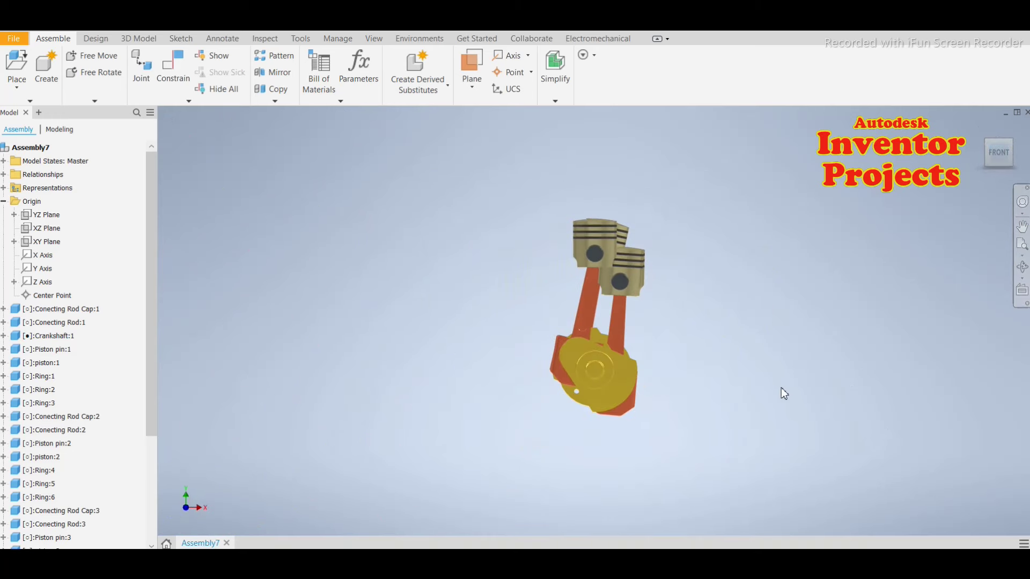
mouse_move(600, 408)
left_mouse_down()
mouse_move(593, 377)
mouse_move(614, 381)
mouse_move(612, 358)
left_mouse_up()
left_click(697, 362)
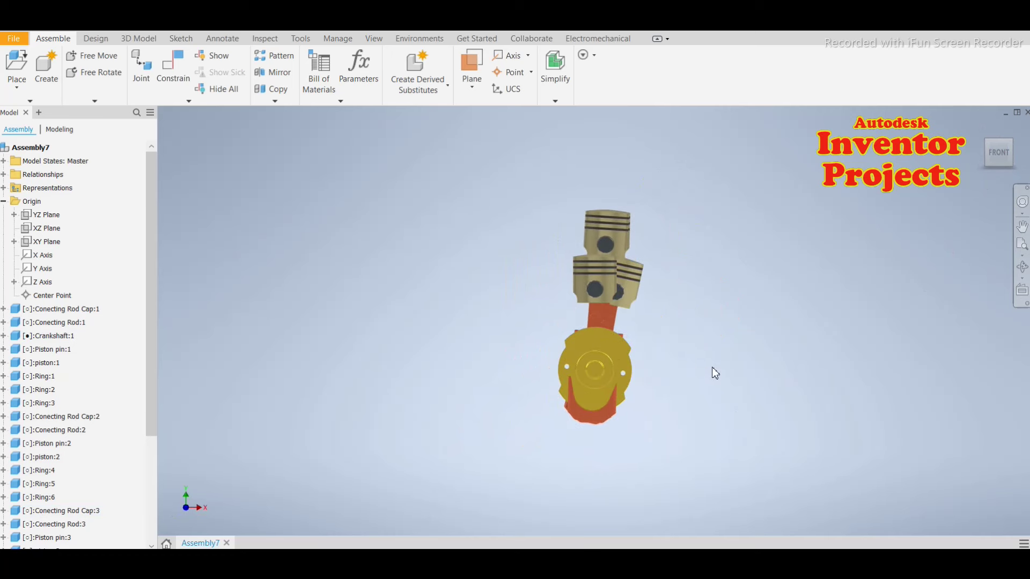
key("F6")
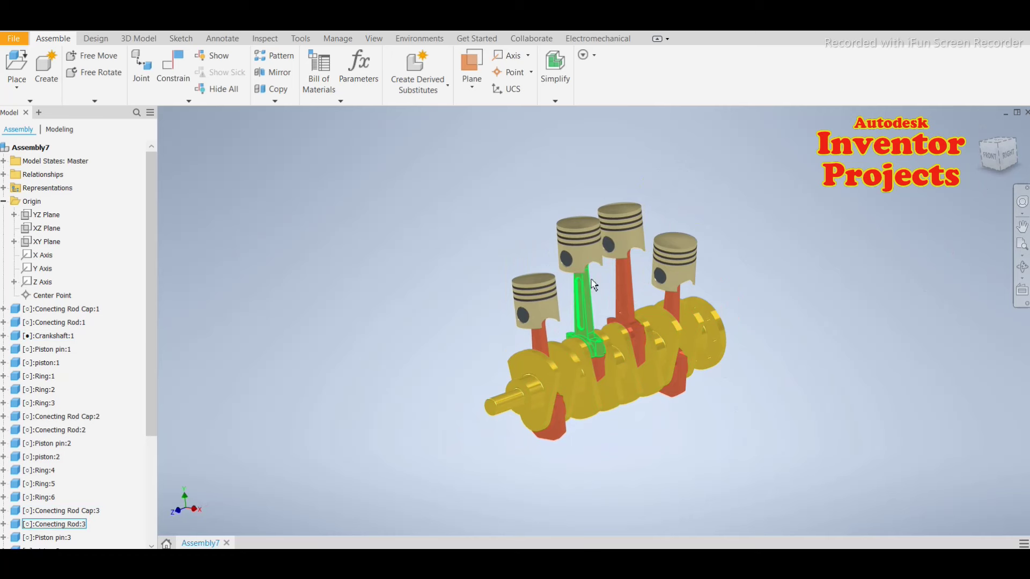
Step: Mate piston:3's XY Plane to the assembly's YZ Plane, centring it over the crankshaft
left_click(588, 262)
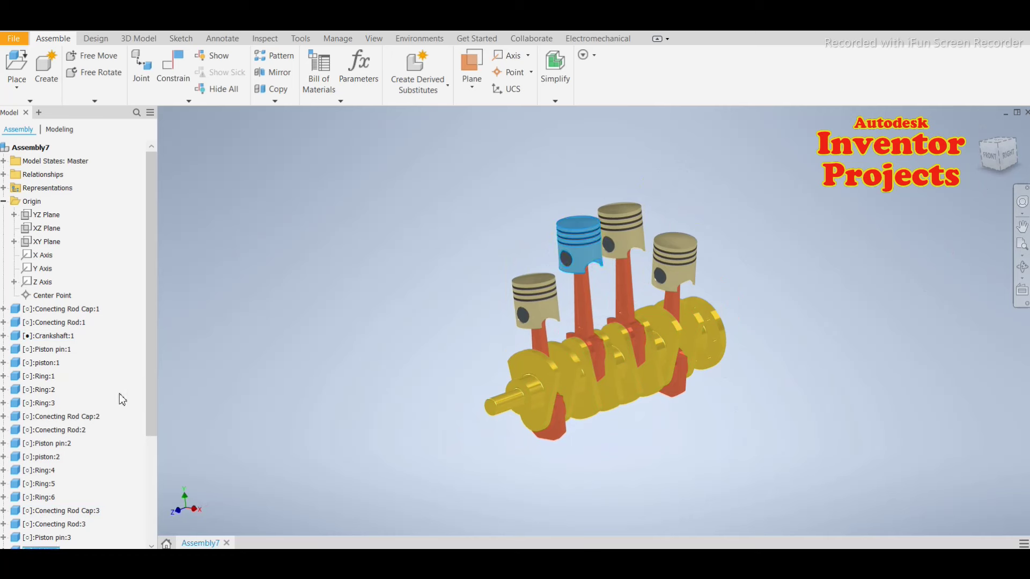
left_click(3, 202)
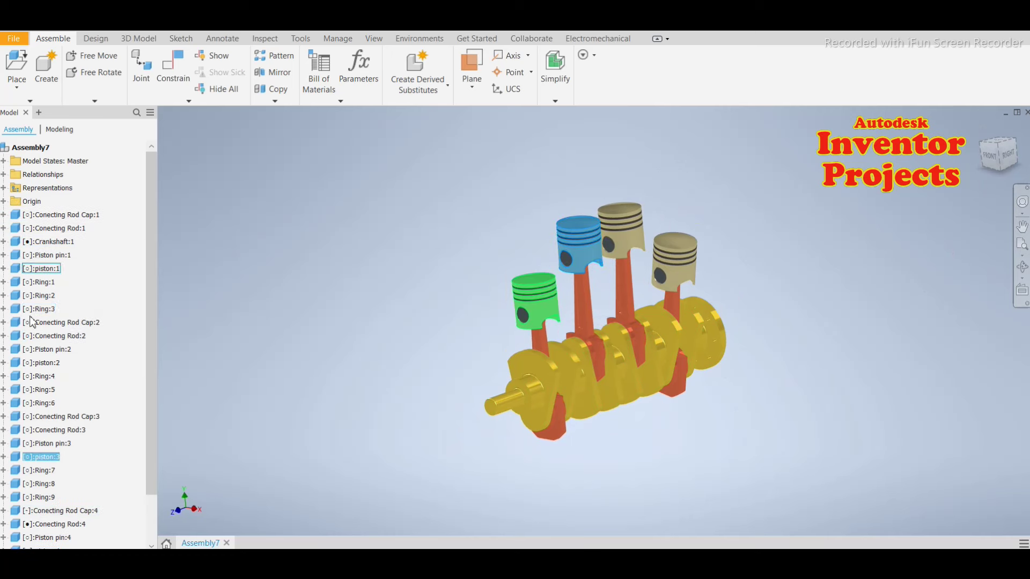
left_click(3, 456)
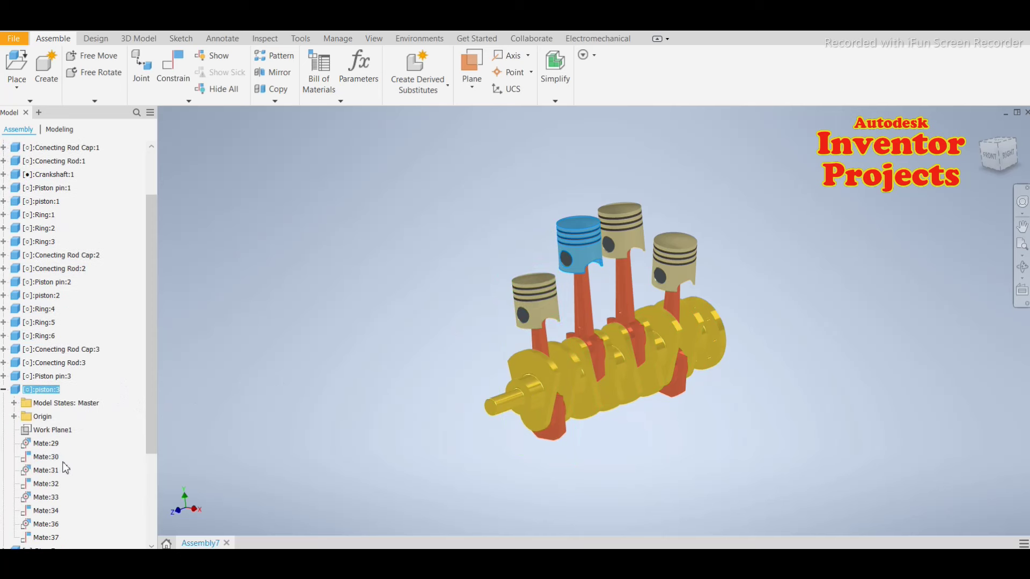
scroll(59, 467, "down", 4)
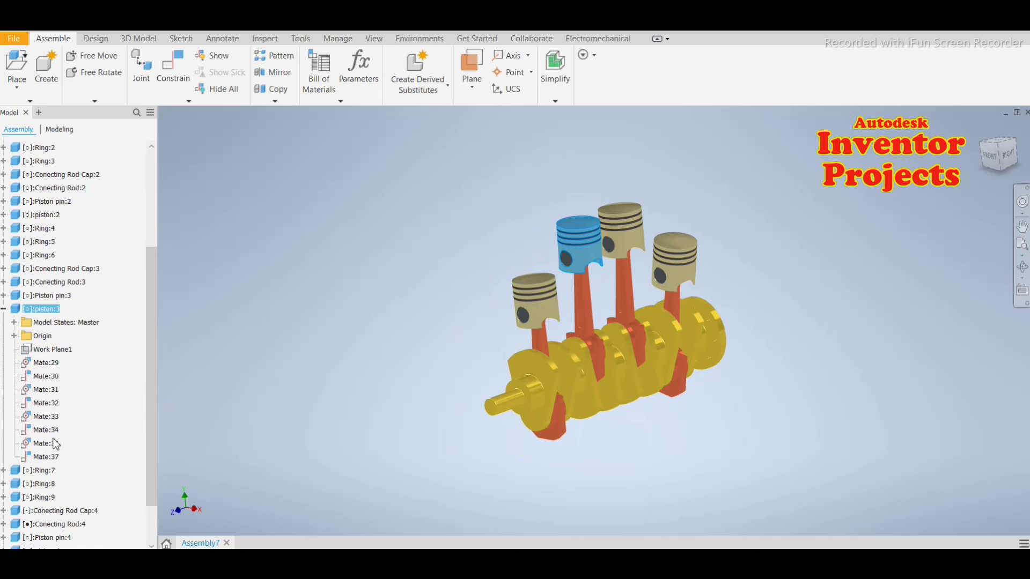
left_click(15, 337)
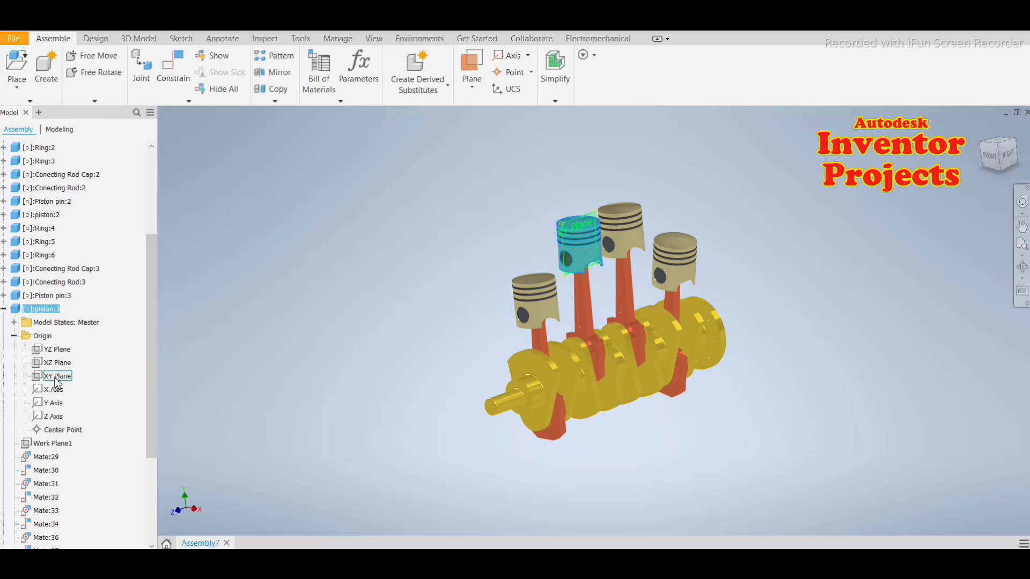
left_click(56, 378)
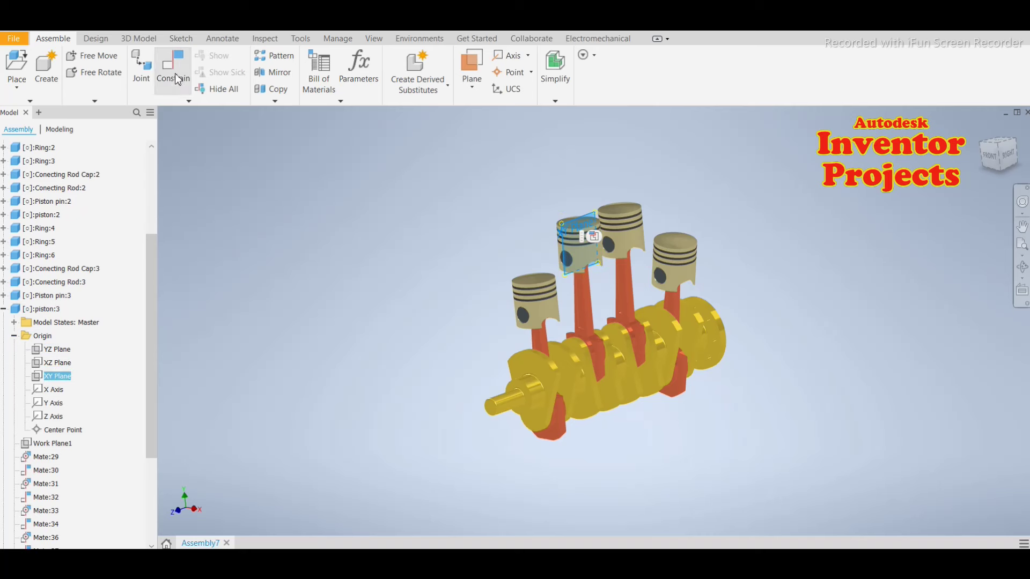
scroll(81, 285, "up", 5)
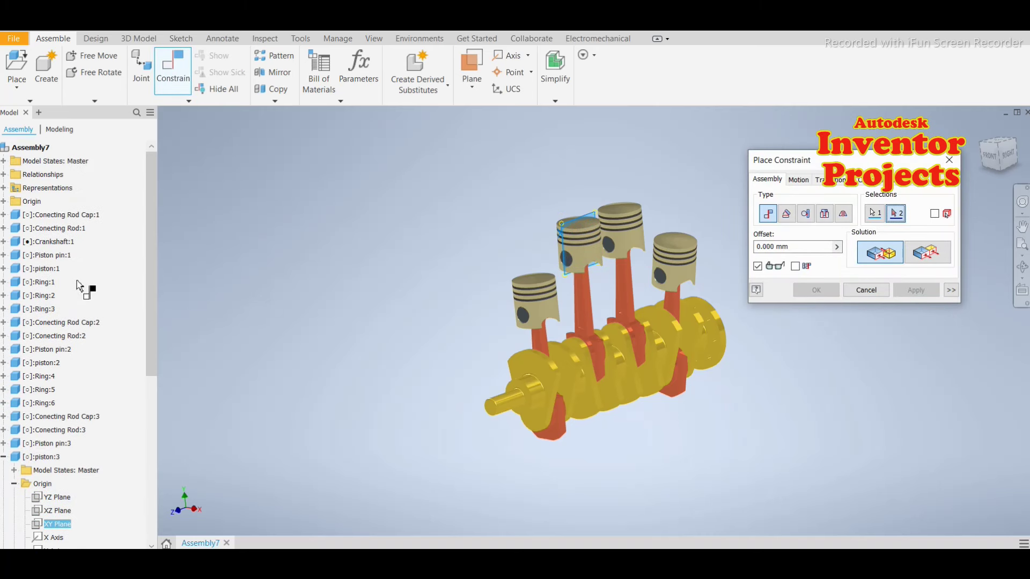
left_click(5, 202)
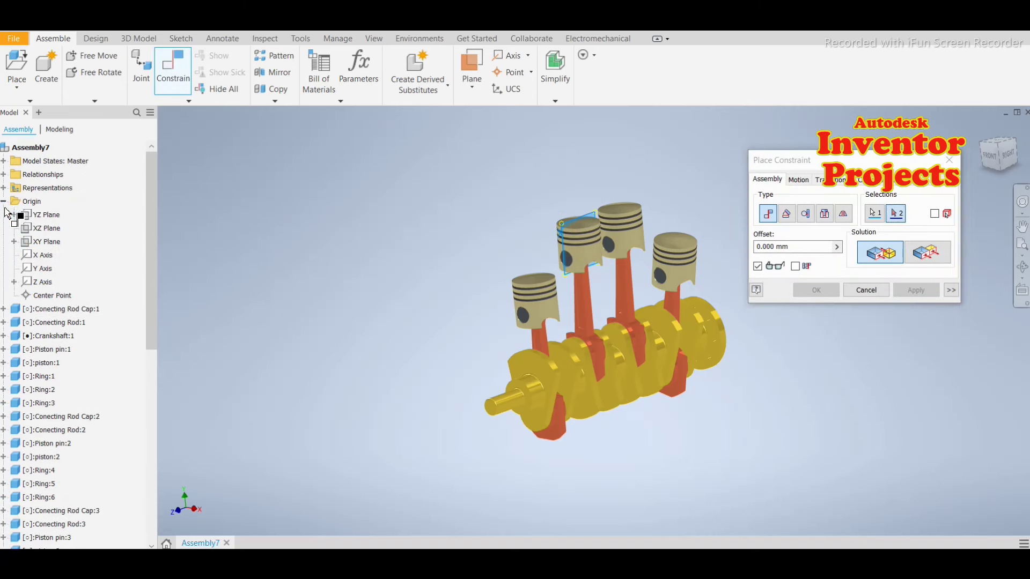
left_click(45, 215)
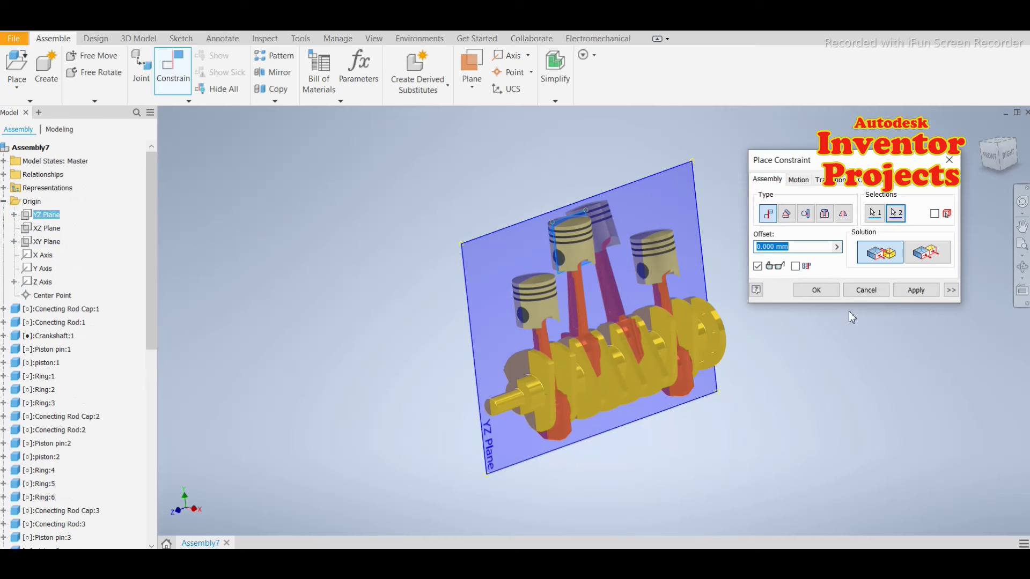
left_click(917, 290)
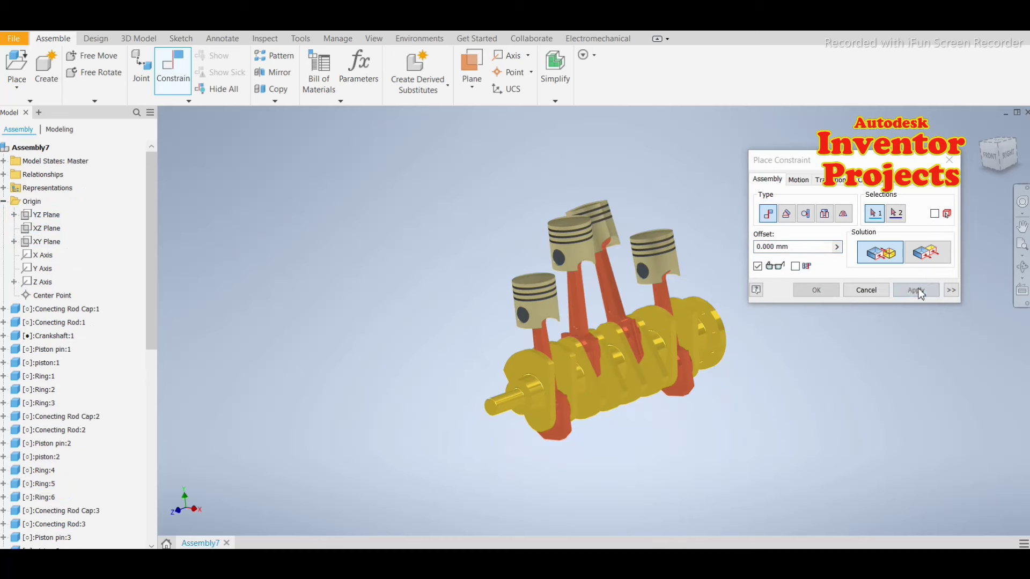
left_click(874, 293)
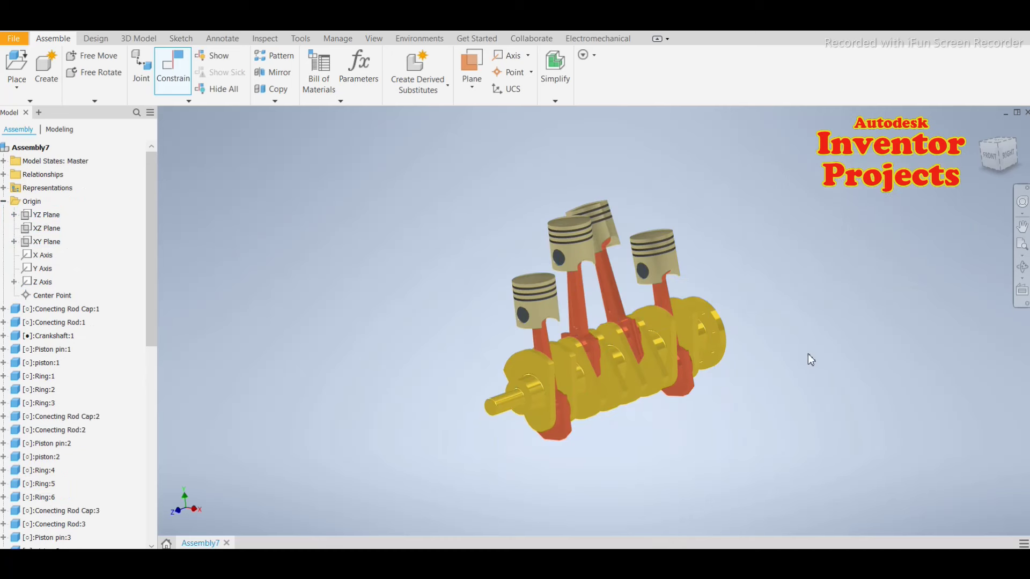
Step: Select piston:2's YZ Plane under its Origin folder in the browser
left_click(608, 236)
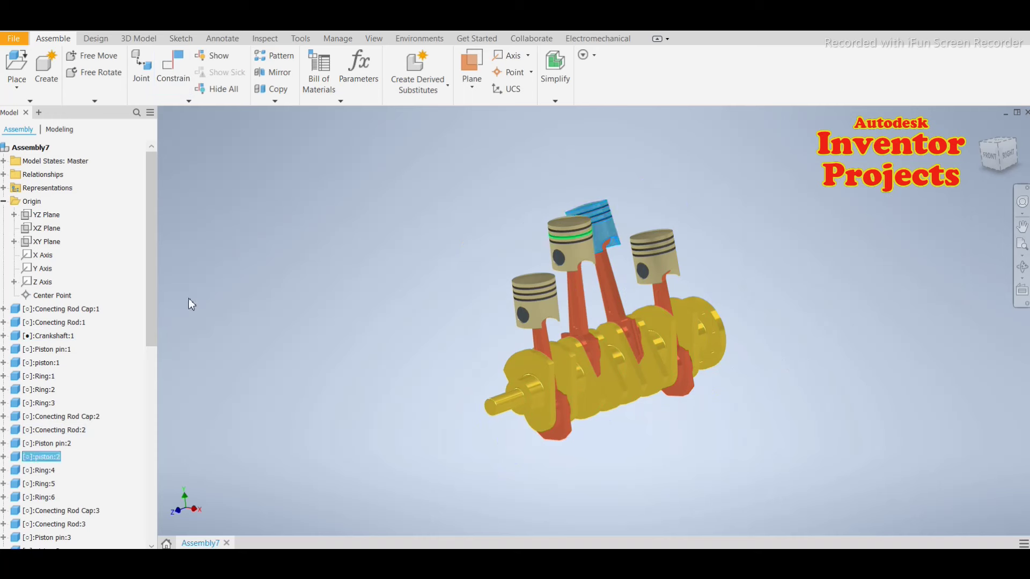
scroll(48, 394, "down", 3)
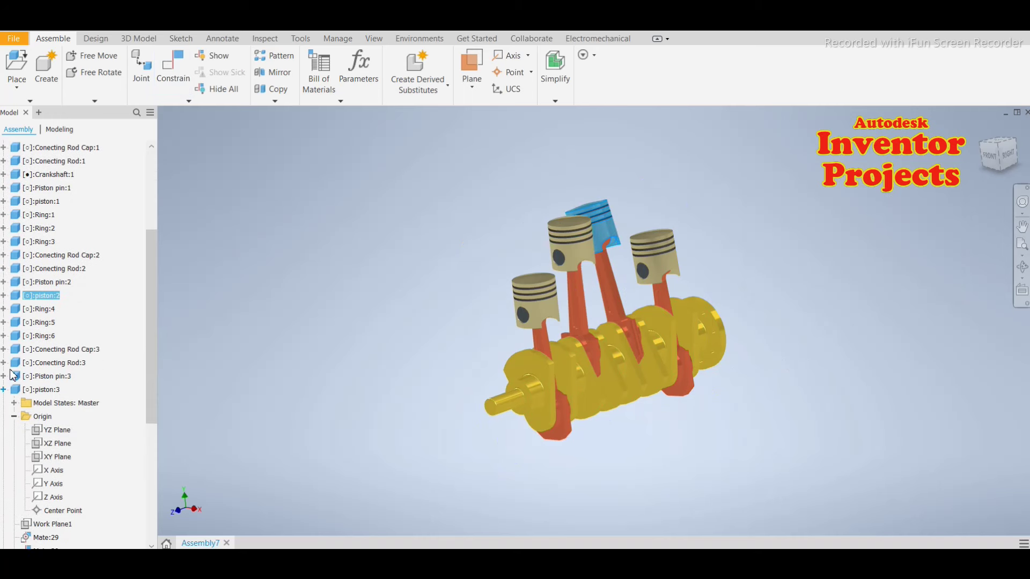
left_click(5, 376)
left_click(5, 310)
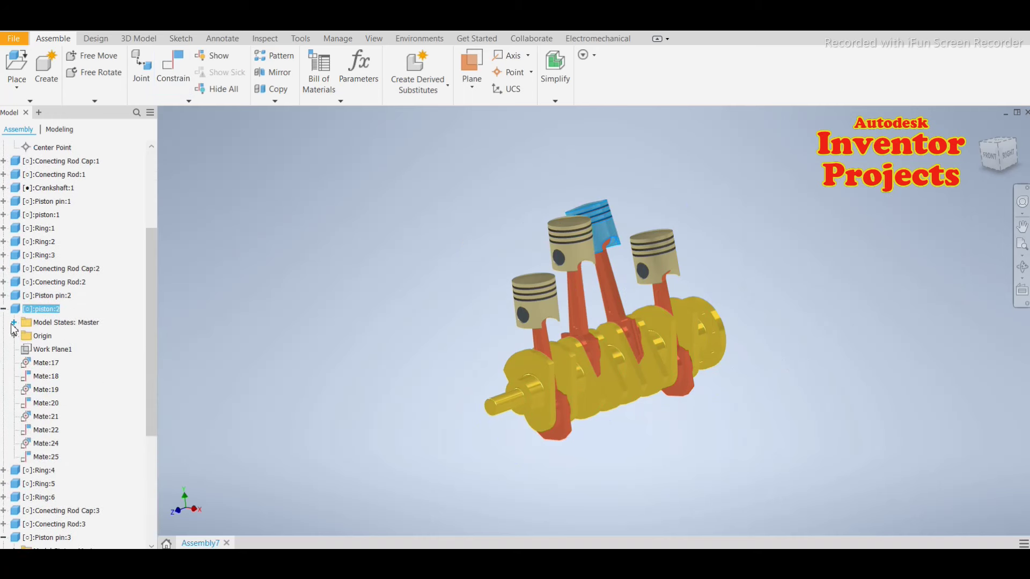
left_click(15, 337)
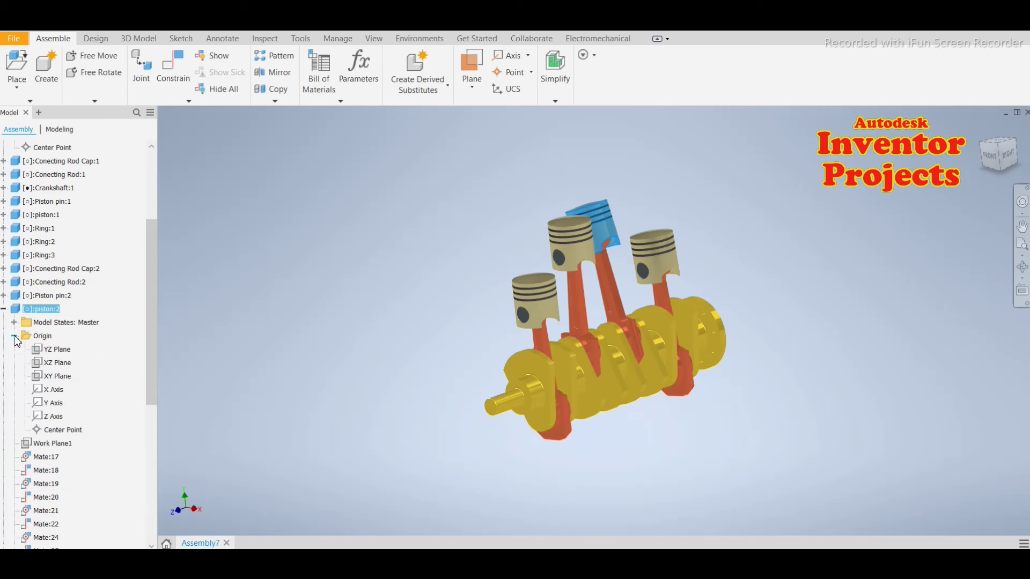
left_click(54, 353)
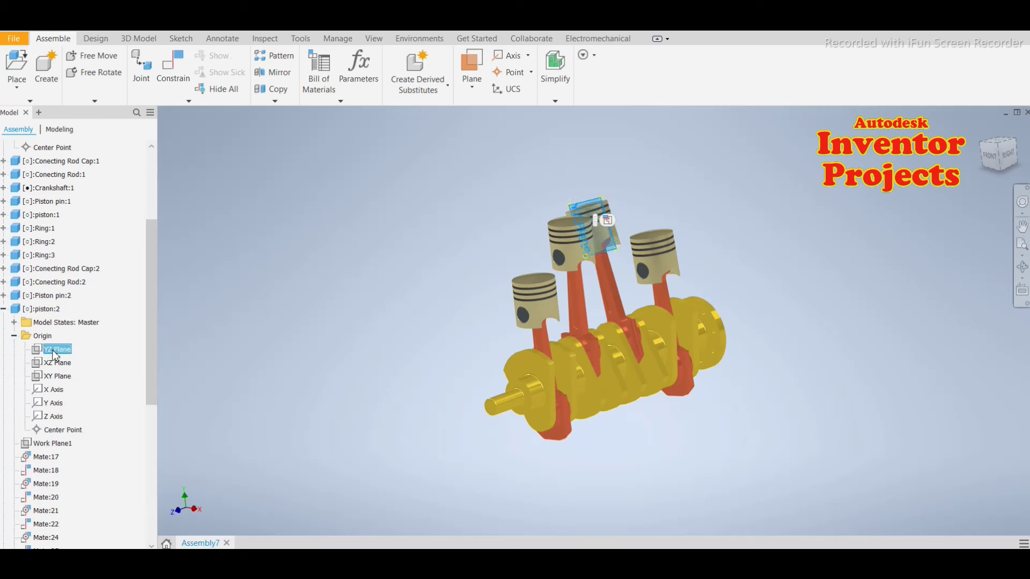
Step: Try mating it to the assembly YZ Plane, then cancel after the conflict warning
left_click(177, 74)
scroll(94, 327, "up", 2)
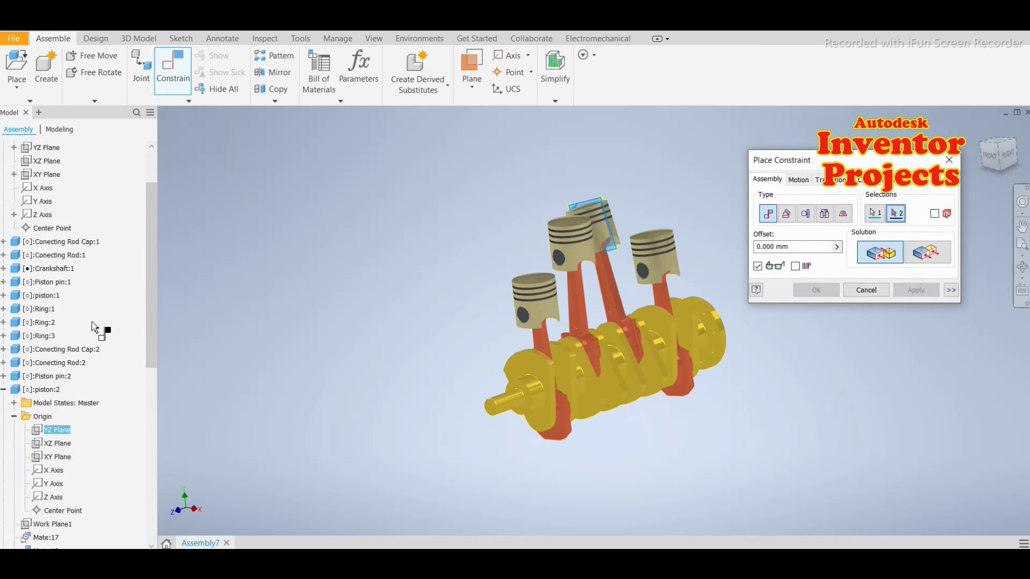
scroll(94, 328, "up", 2)
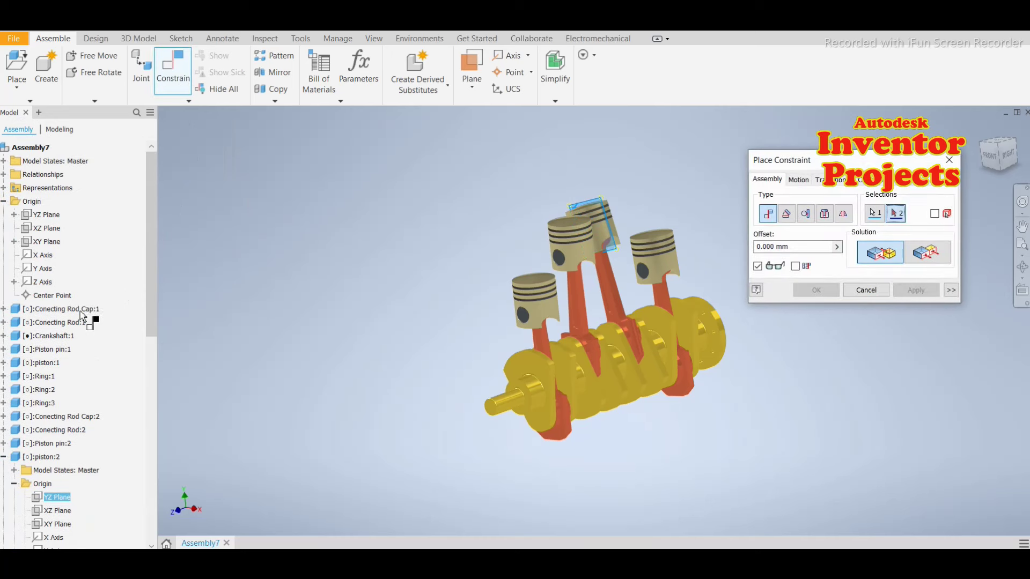
left_click(40, 220)
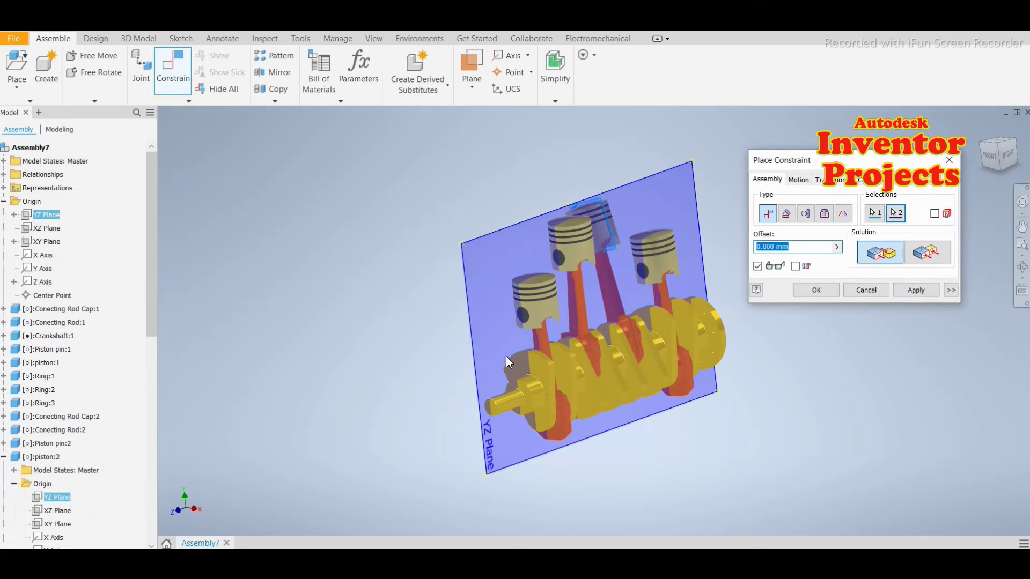
left_click(914, 291)
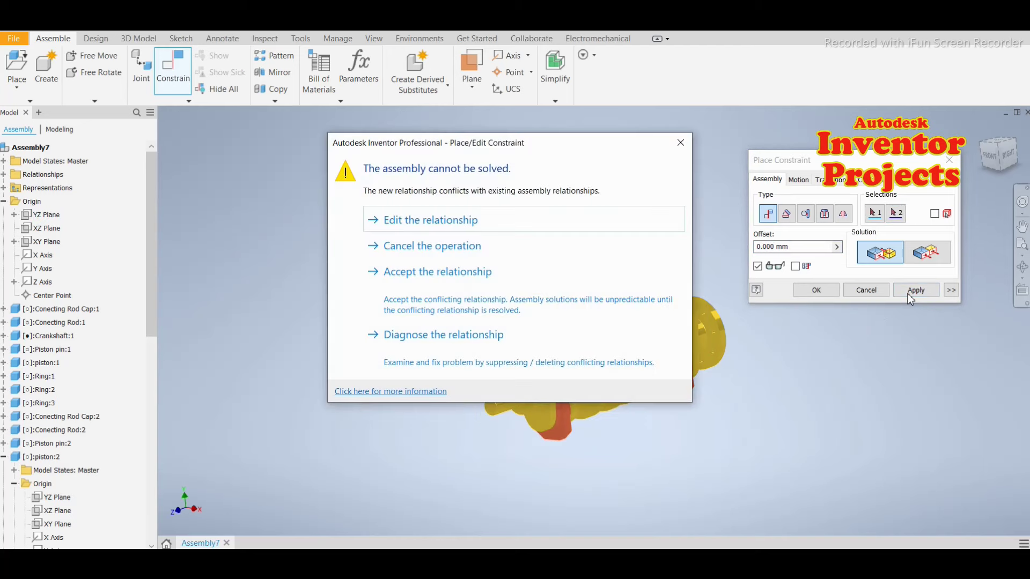
left_click(534, 229)
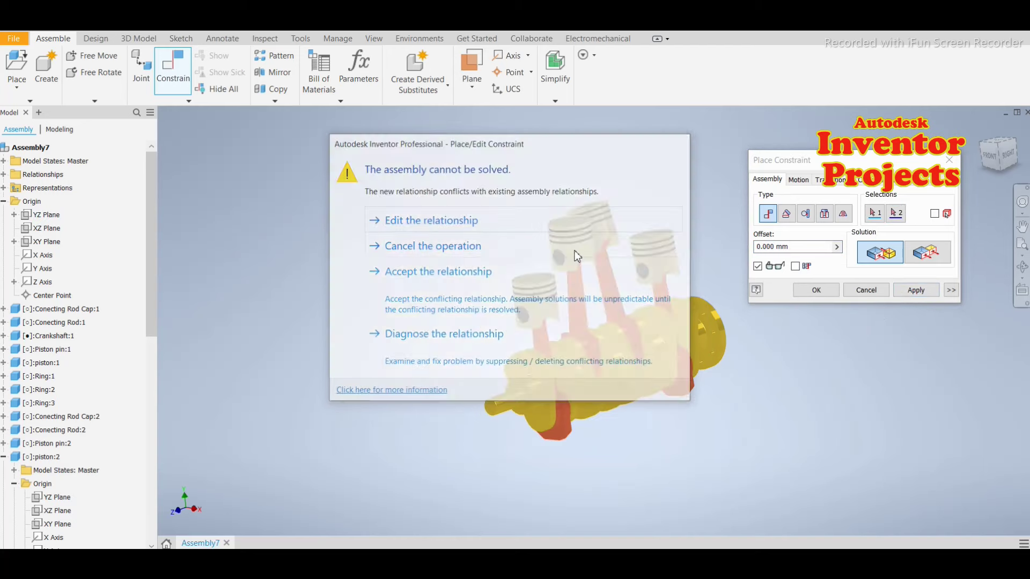
left_click(883, 292)
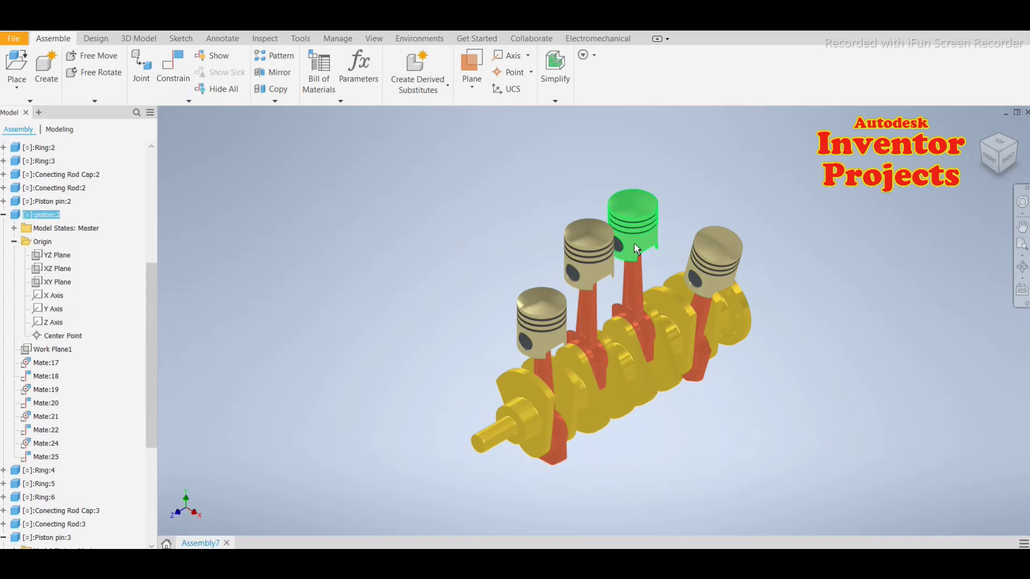
Step: Mate piston:2's XY Plane to the assembly YZ Plane, lining it up with the other pistons
left_click(644, 225)
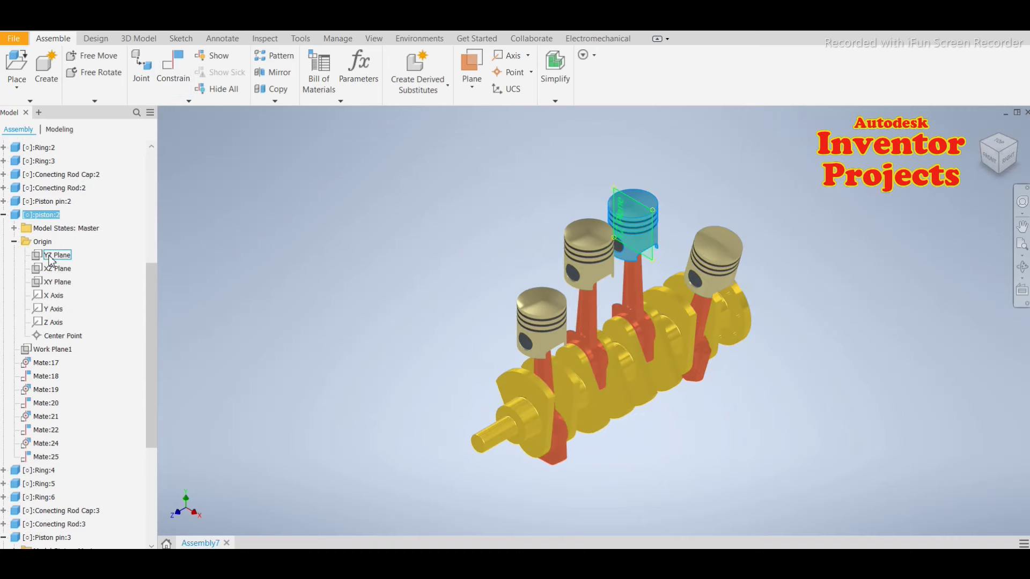
left_click(58, 289)
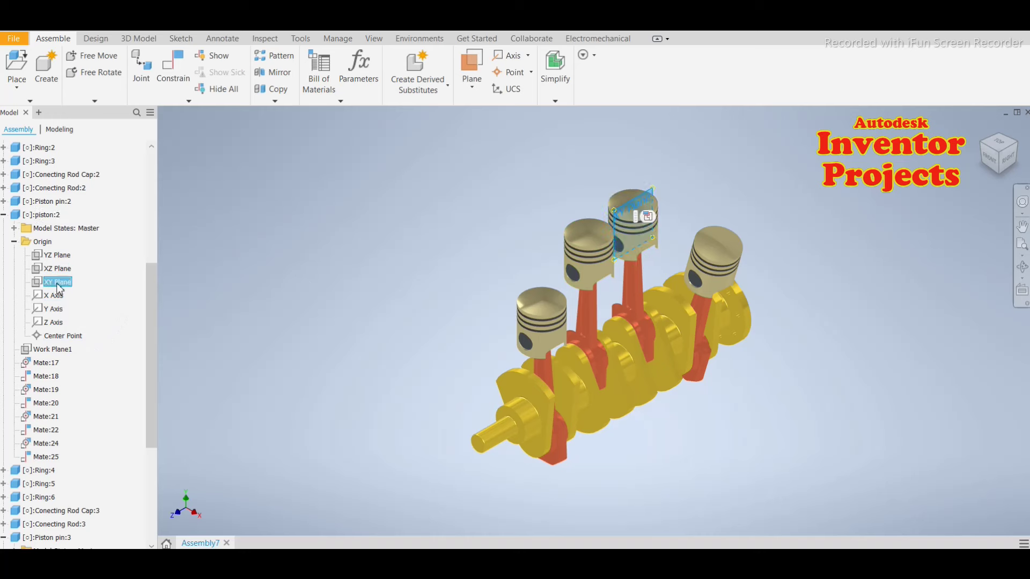
left_click(172, 67)
scroll(92, 306, "up", 1)
scroll(97, 305, "up", 5)
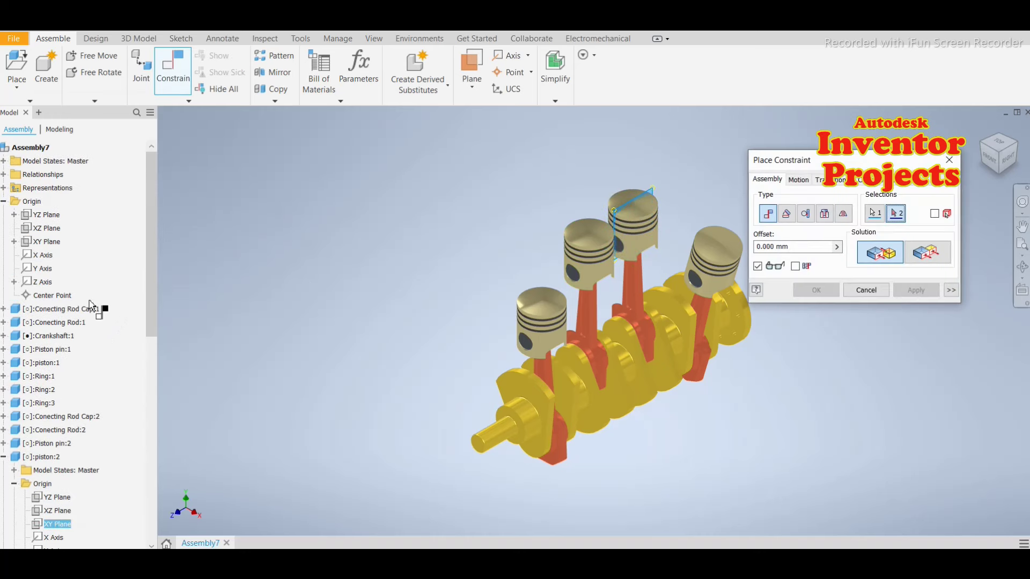
left_click(49, 216)
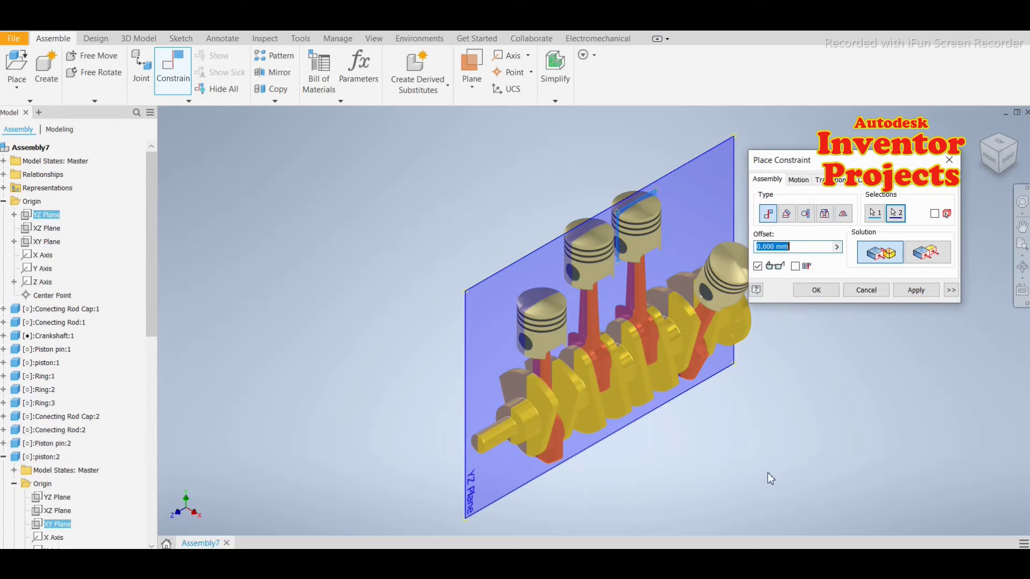
left_click(906, 293)
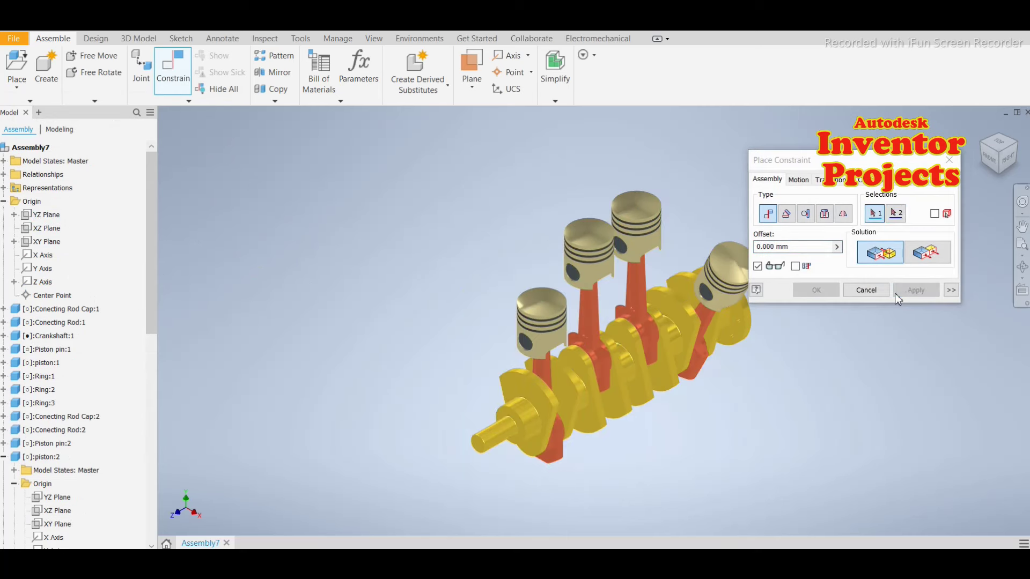
left_click(876, 294)
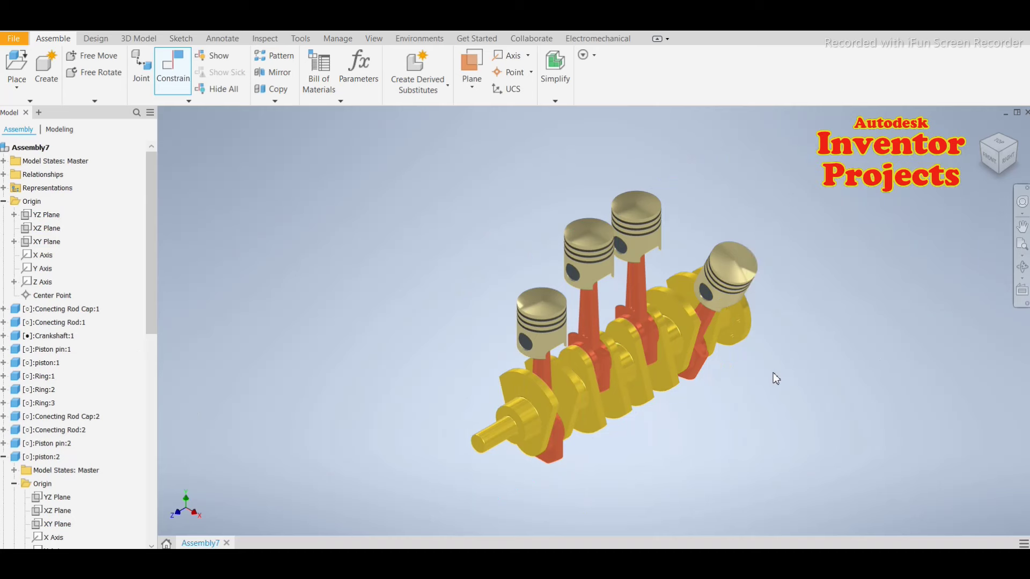
Step: Collapse the other browser nodes and select piston:4's Origin XY Plane
left_click(726, 299)
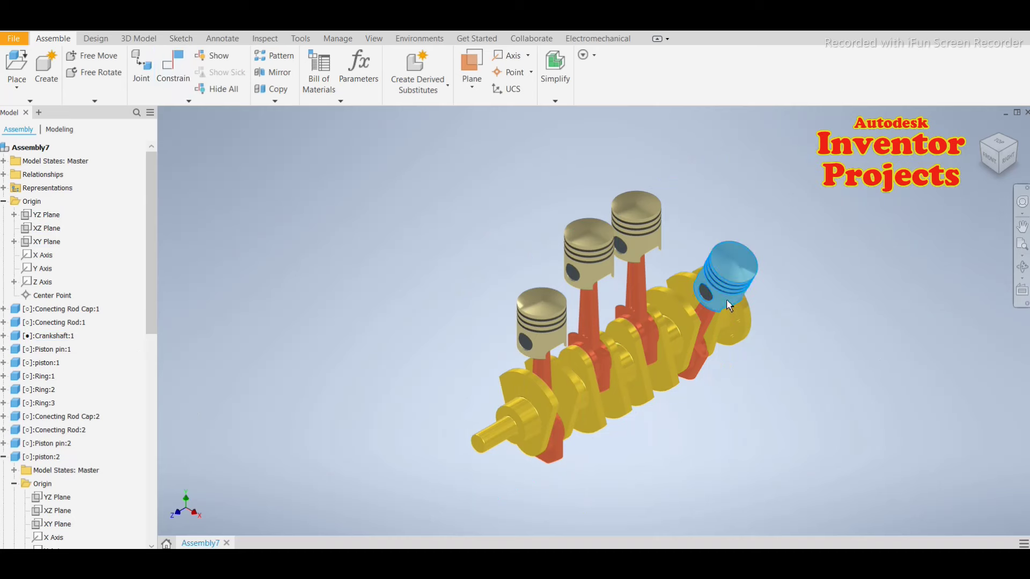
scroll(21, 304, "down", 2)
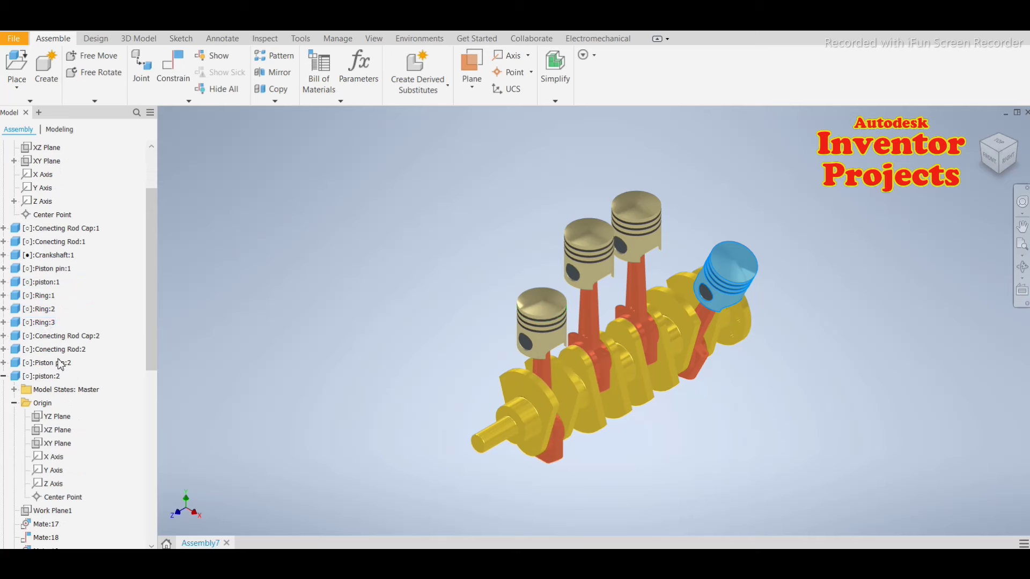
left_click(4, 376)
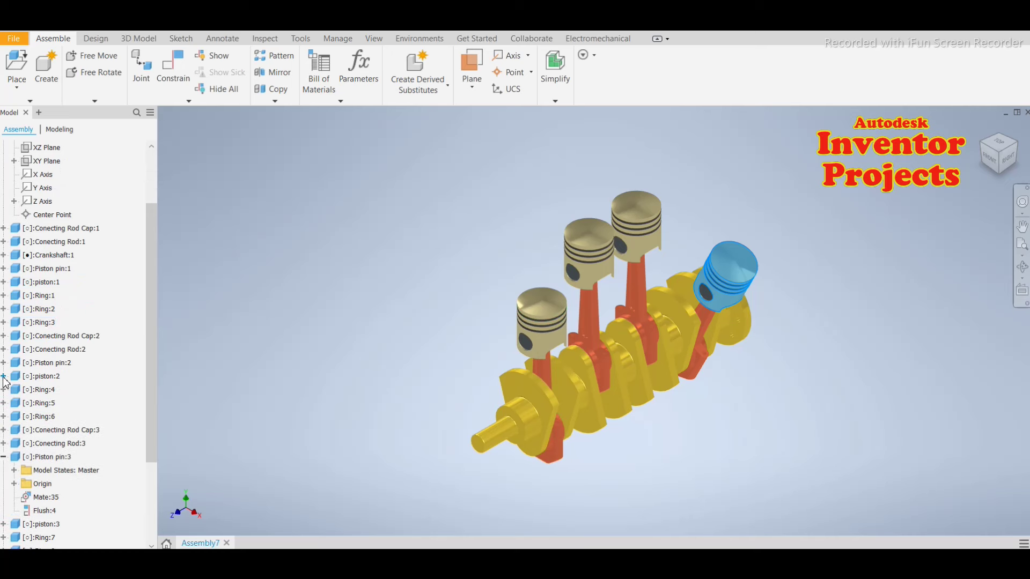
scroll(93, 343, "down", 2)
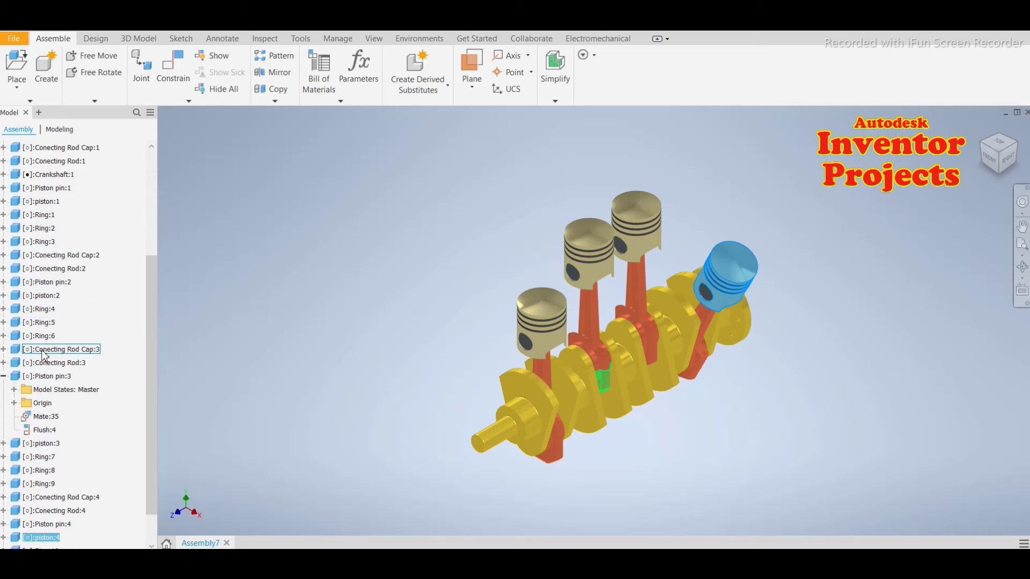
left_click(4, 377)
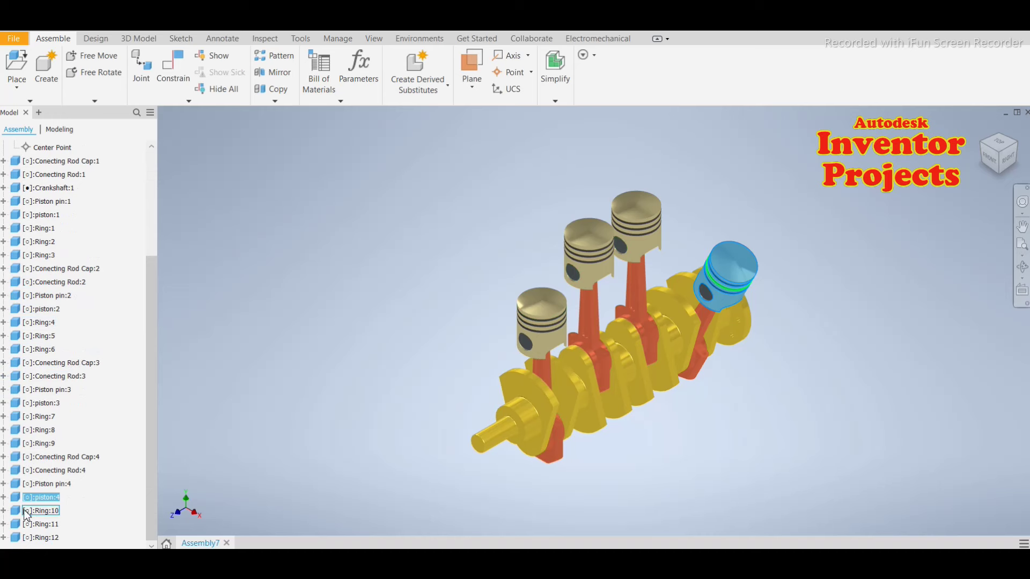
left_click(4, 497)
scroll(90, 486, "down", 1)
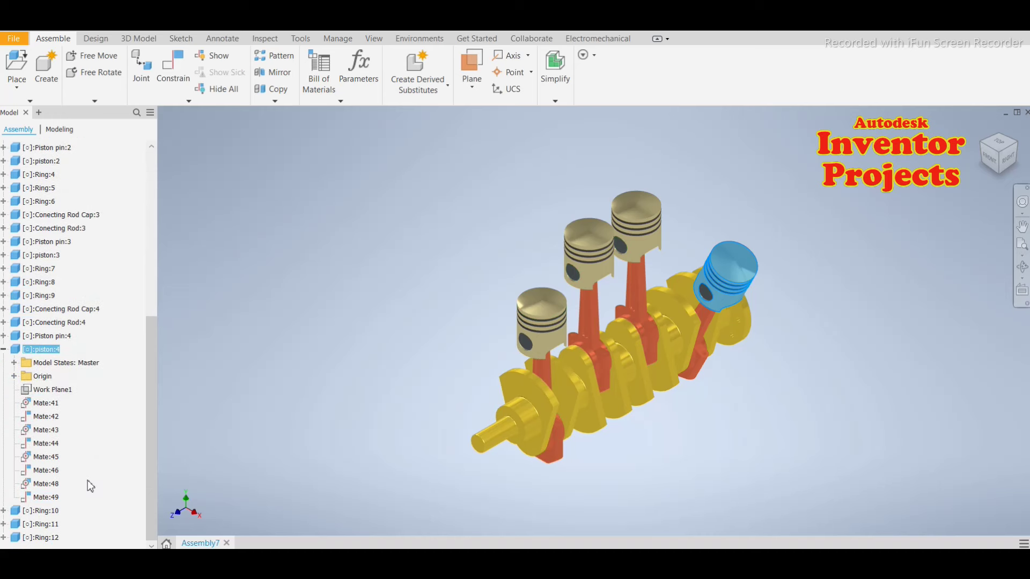
left_click(14, 376)
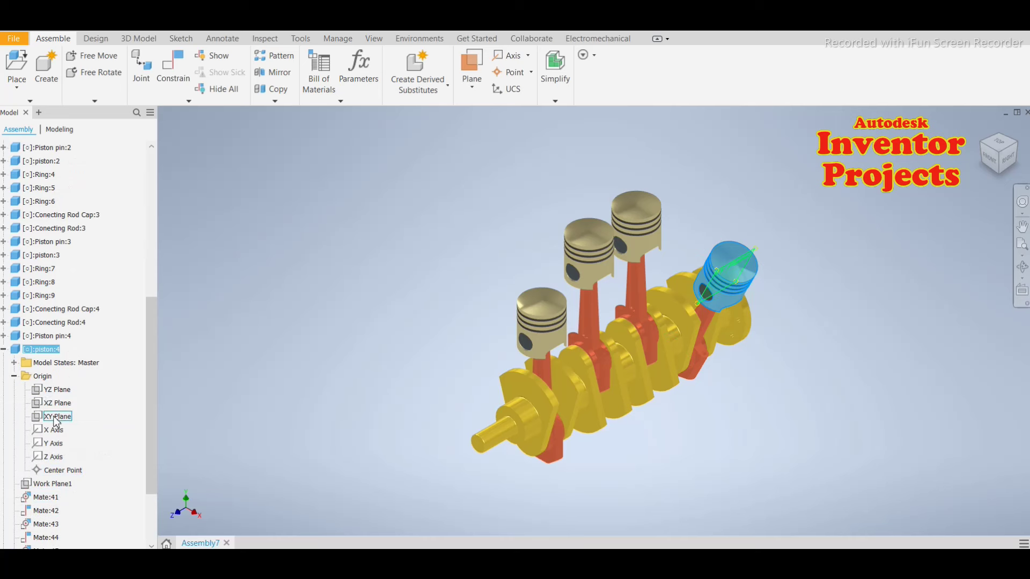
left_click(56, 422)
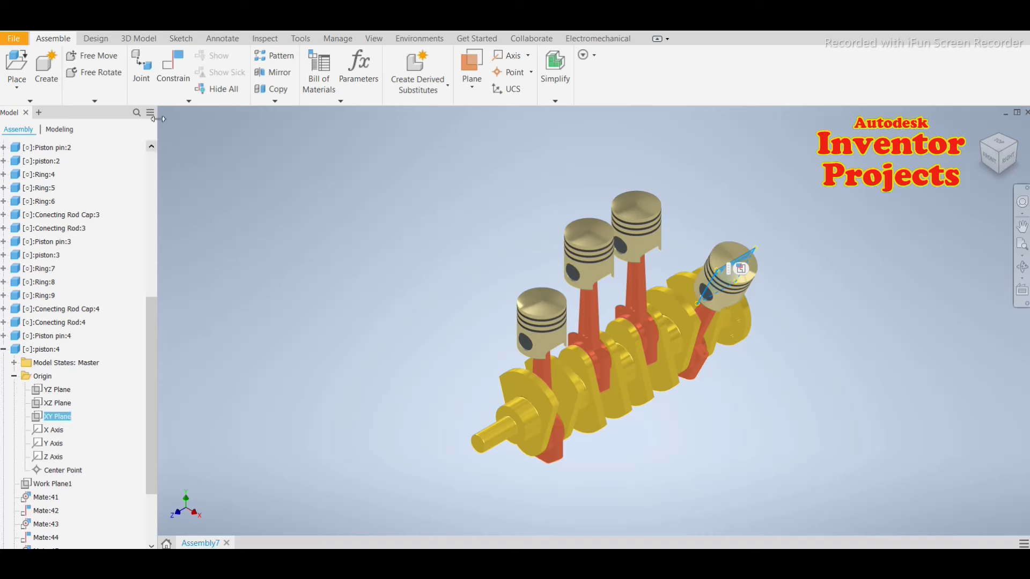
Step: Mate piston:4's XY Plane to the assembly's YZ Plane
left_click(174, 72)
scroll(104, 322, "up", 6)
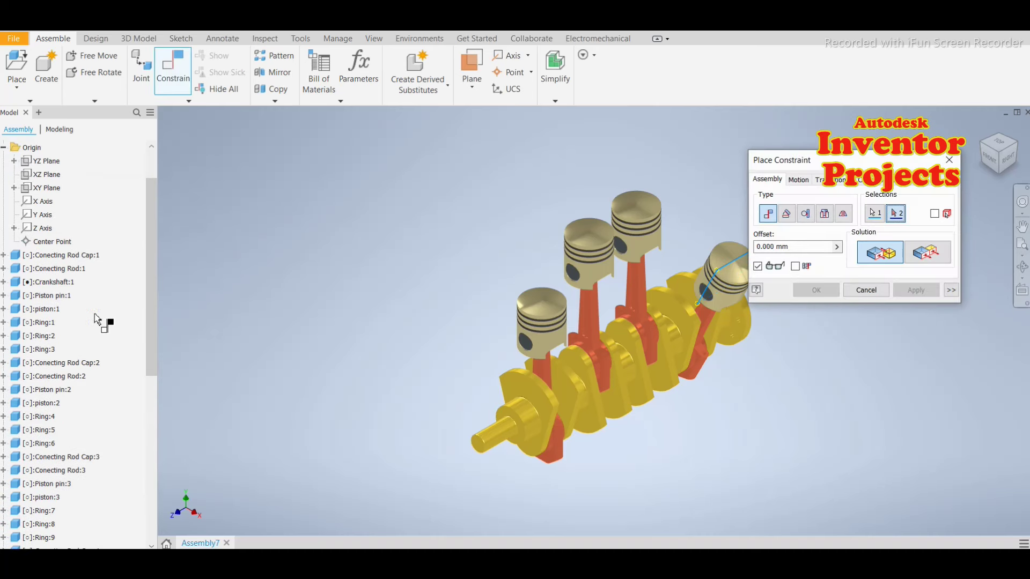
scroll(103, 322, "up", 2)
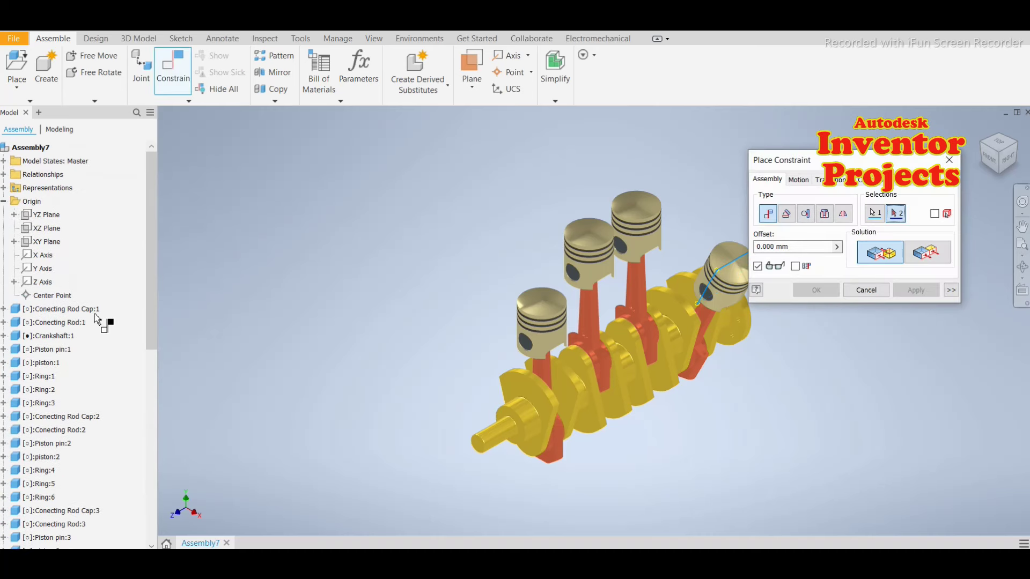
left_click(49, 216)
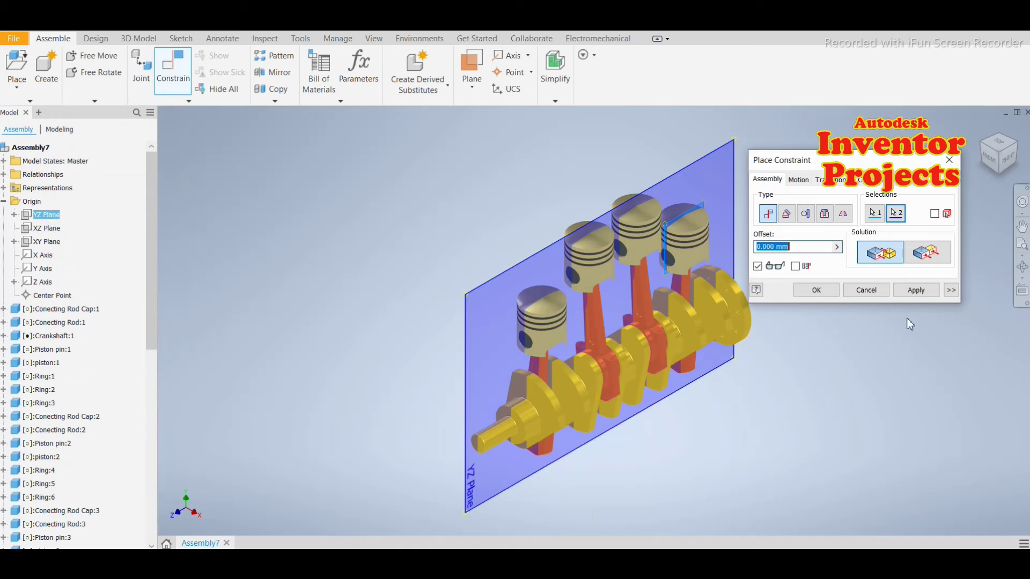
left_click(915, 290)
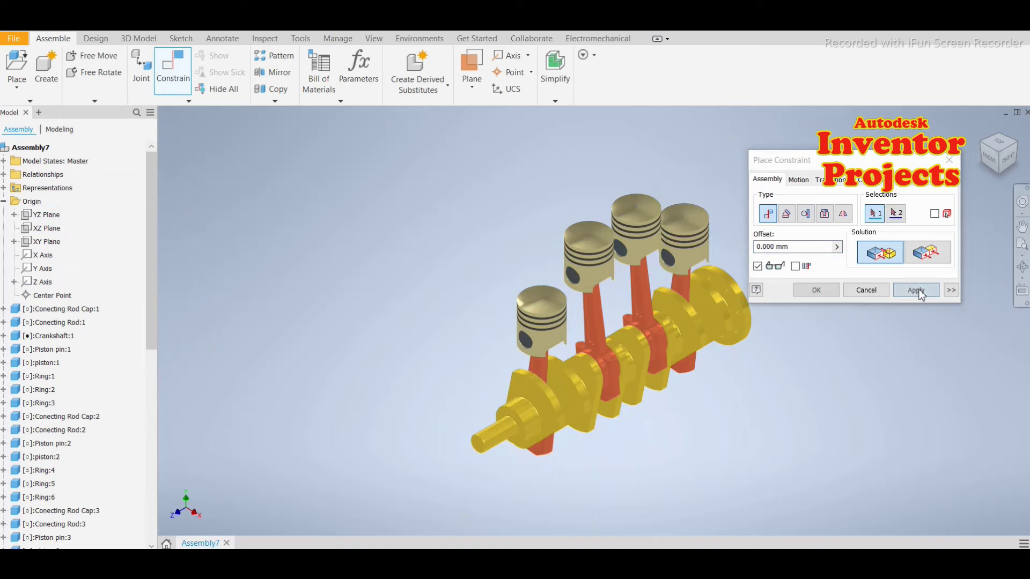
left_click(865, 290)
Step: Drag the crankshaft to rotate it, checking piston motion from the FRONT and Home views
mouse_move(546, 425)
left_mouse_down()
mouse_move(499, 440)
mouse_move(531, 409)
mouse_move(550, 437)
mouse_move(493, 433)
mouse_move(536, 416)
mouse_move(535, 435)
left_mouse_up()
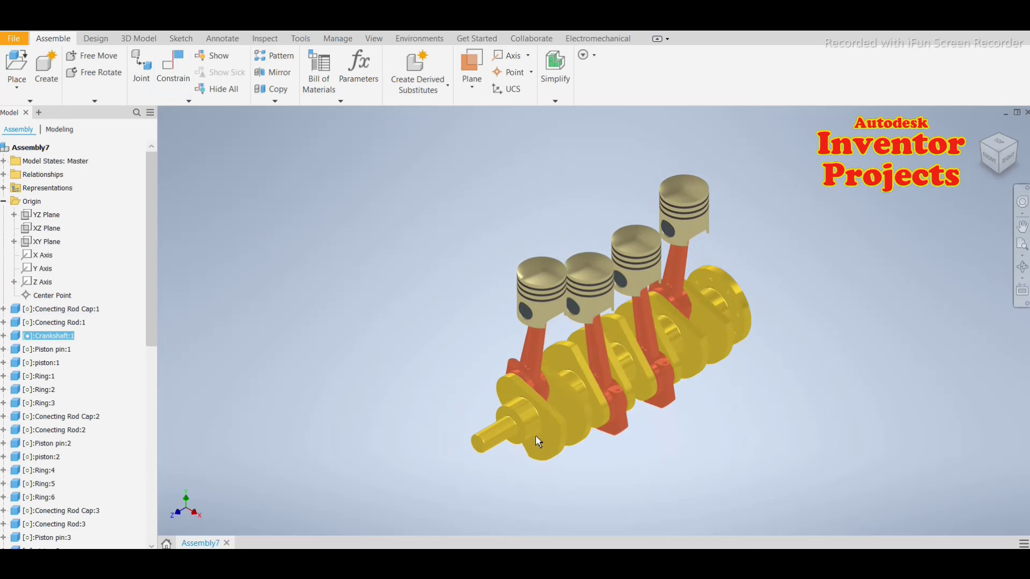
left_click(834, 372)
left_click(984, 167)
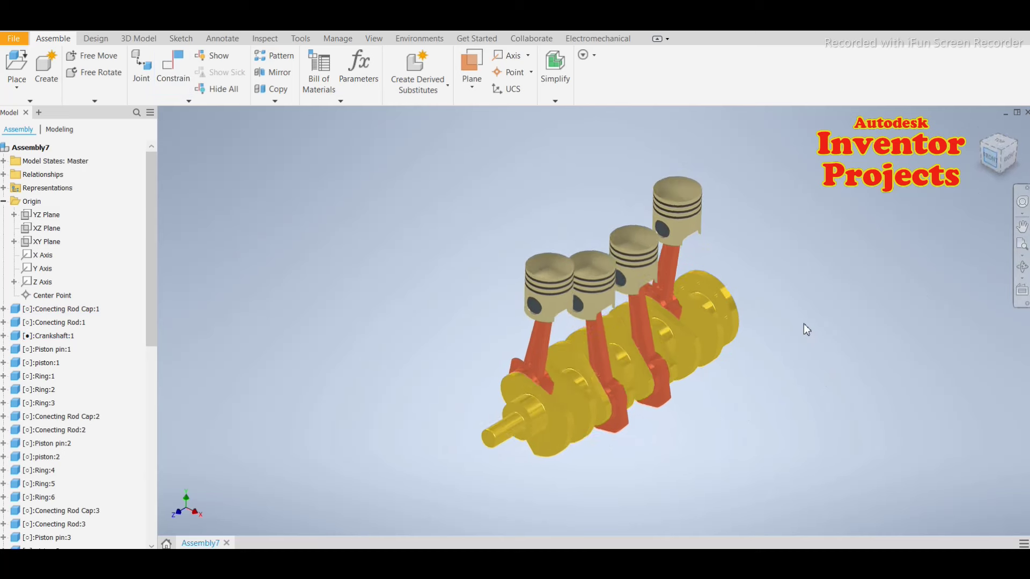
mouse_move(638, 397)
left_mouse_down()
mouse_move(578, 368)
mouse_move(615, 395)
mouse_move(602, 356)
left_mouse_up()
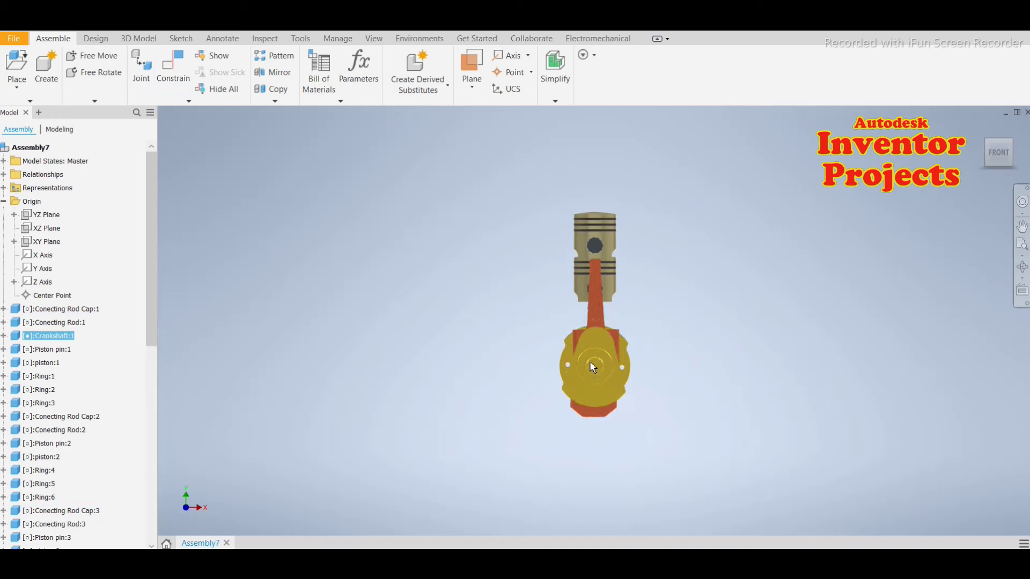
left_click_drag(601, 356, 601, 384)
left_click(944, 308)
mouse_move(997, 153)
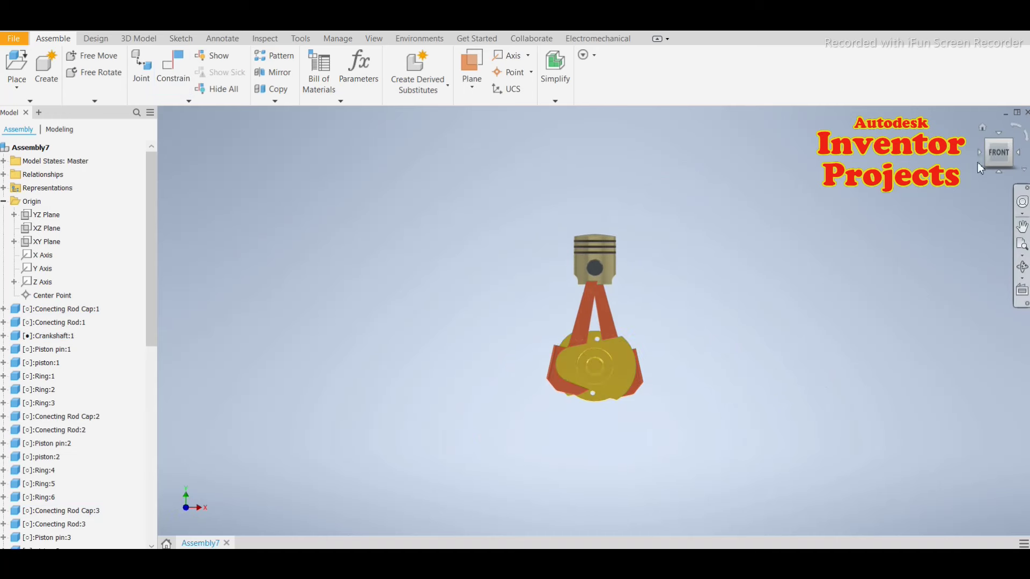
left_click(982, 130)
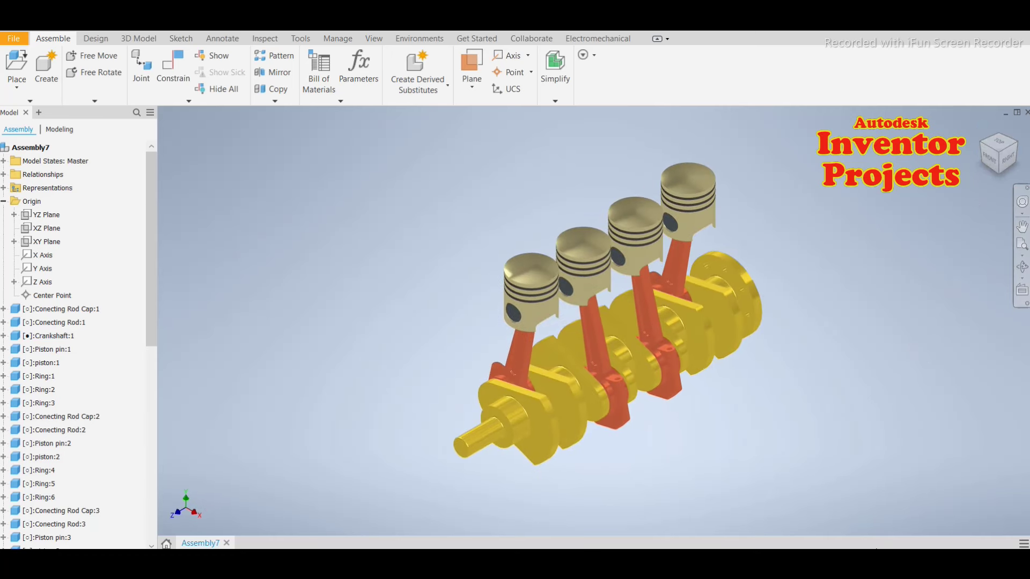
Step: Select Crankshaft:1 and expand its browser node to list its origin planes
scroll(605, 446, "up", 3)
scroll(604, 445, "up", 2)
scroll(667, 413, "up", 2)
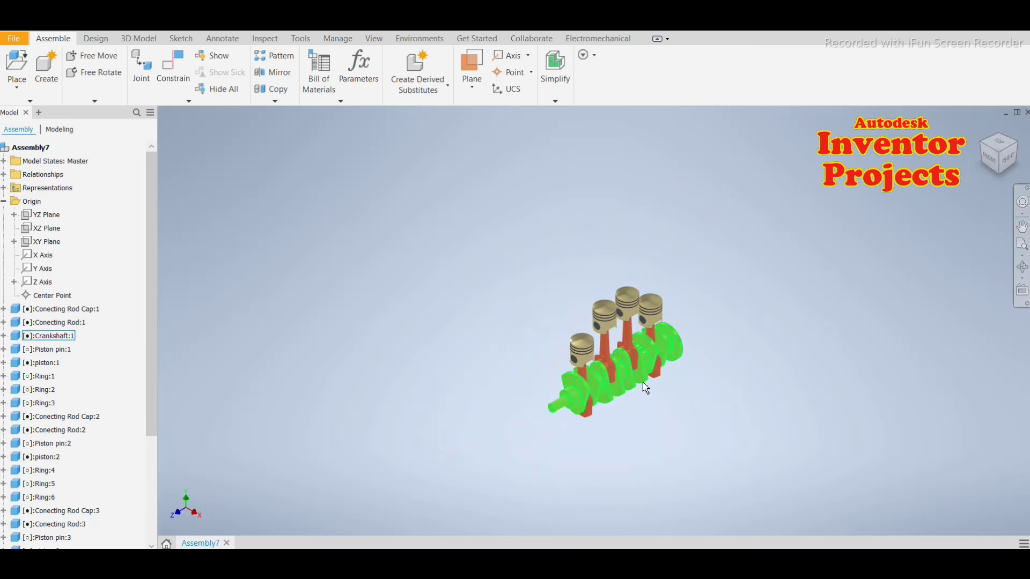
scroll(645, 387, "down", 2)
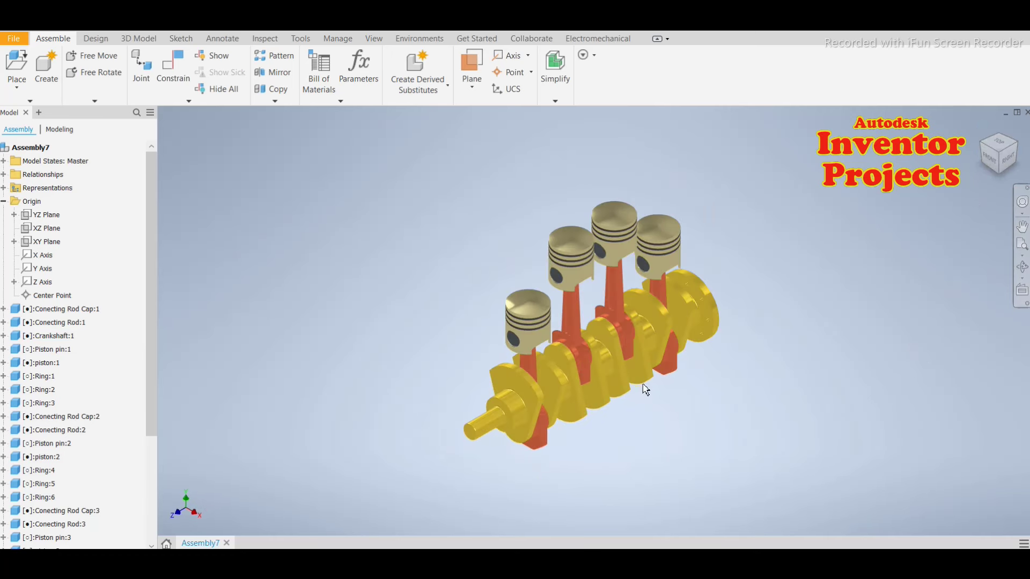
left_click(532, 410)
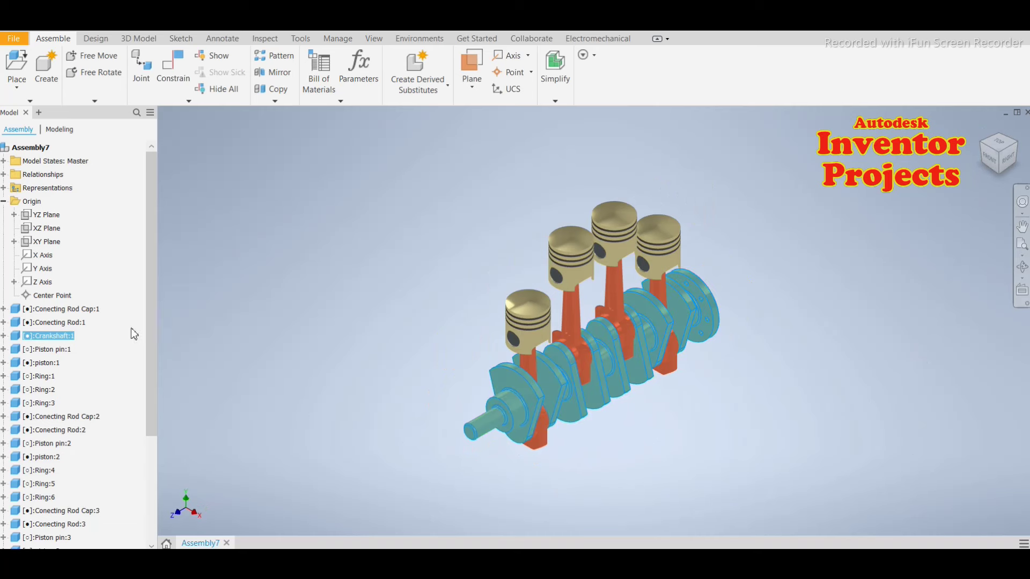
left_click(3, 336)
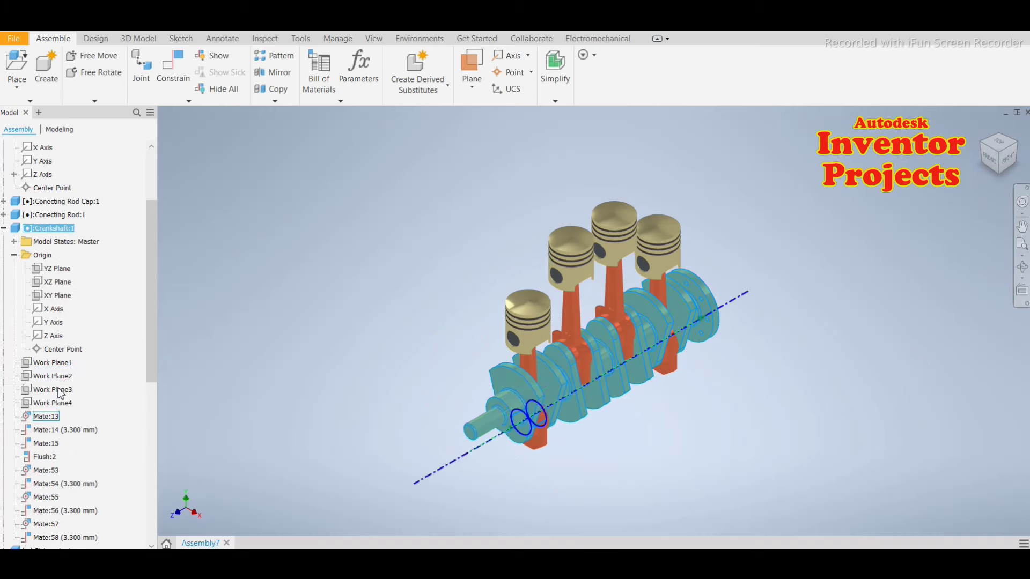
Step: Add a 0.00 deg directed angle constraint between the crankshaft's and the assembly's XZ planes
left_click(57, 282)
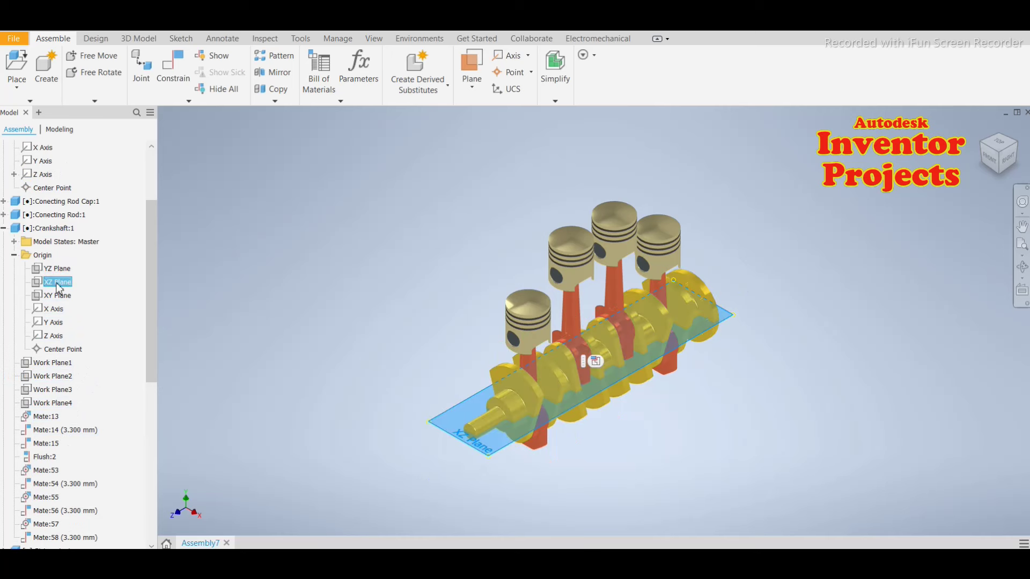
left_click(173, 68)
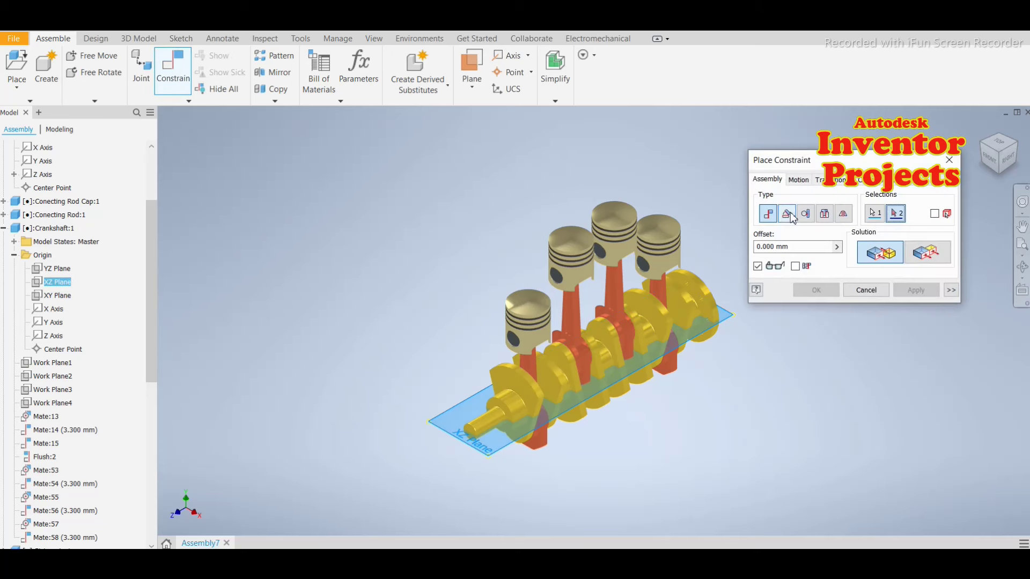
left_click(787, 214)
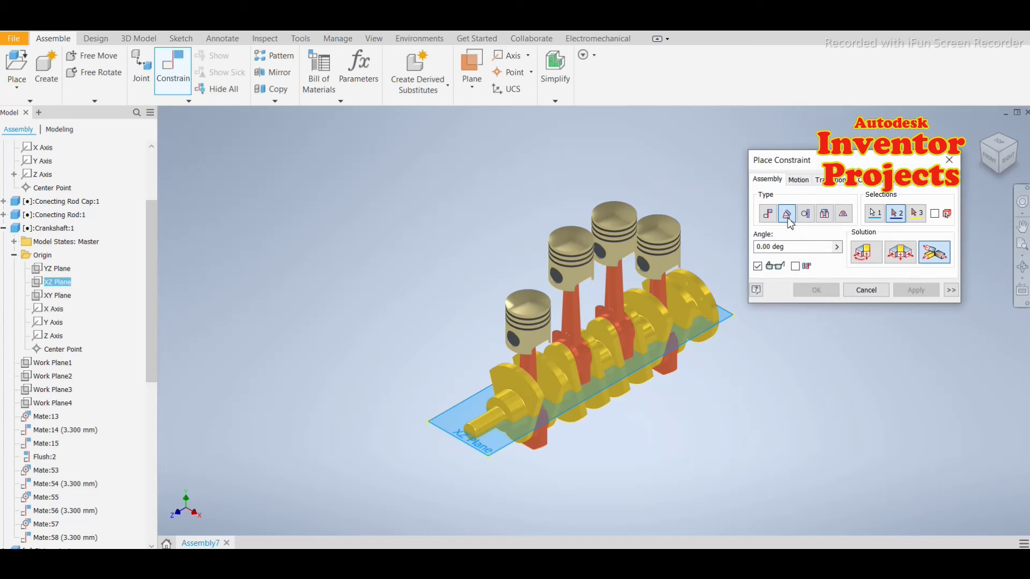
left_click(865, 258)
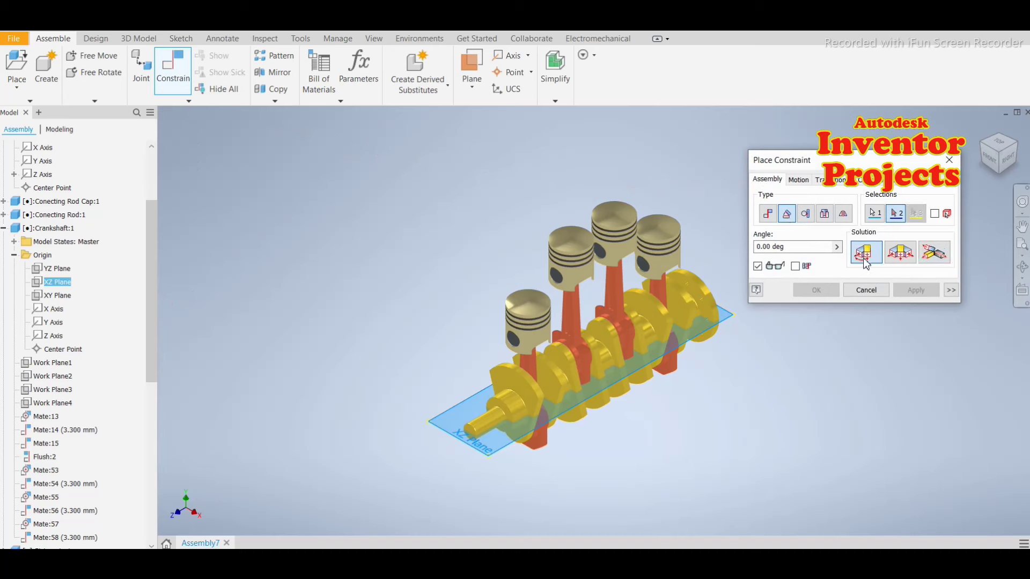
scroll(64, 293, "up", 1)
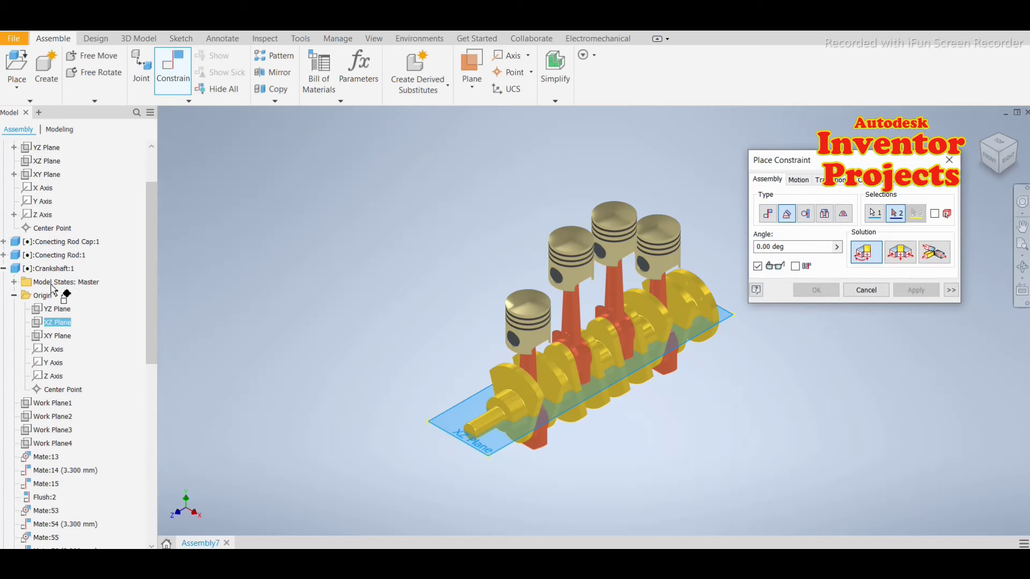
scroll(63, 294, "up", 2)
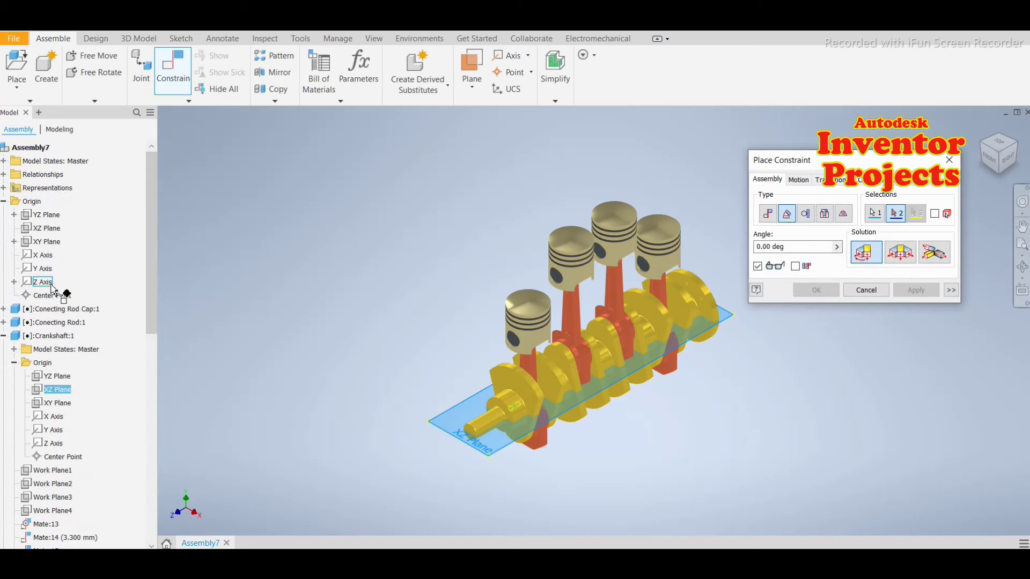
left_click(44, 234)
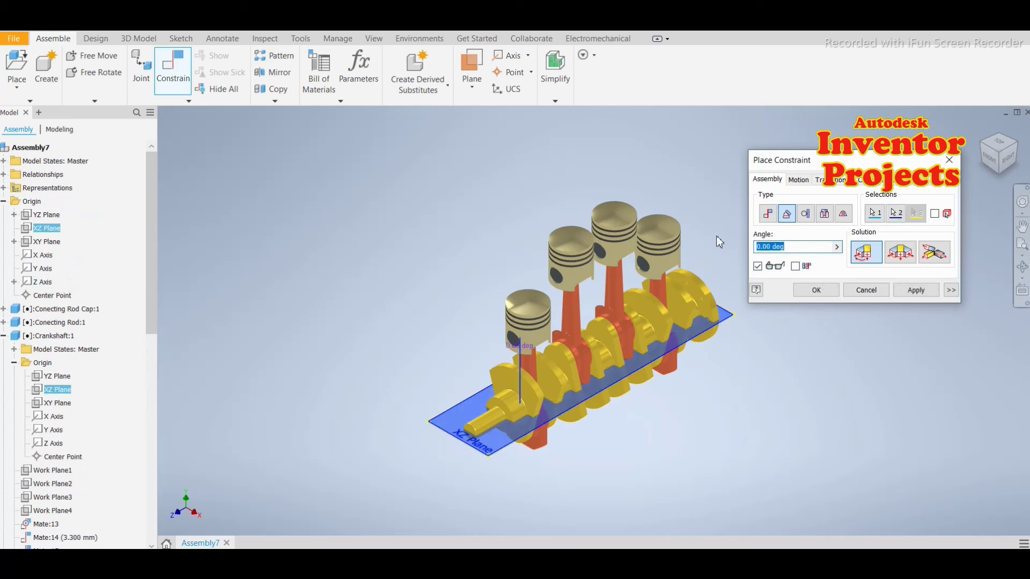
left_click(910, 293)
left_click(873, 296)
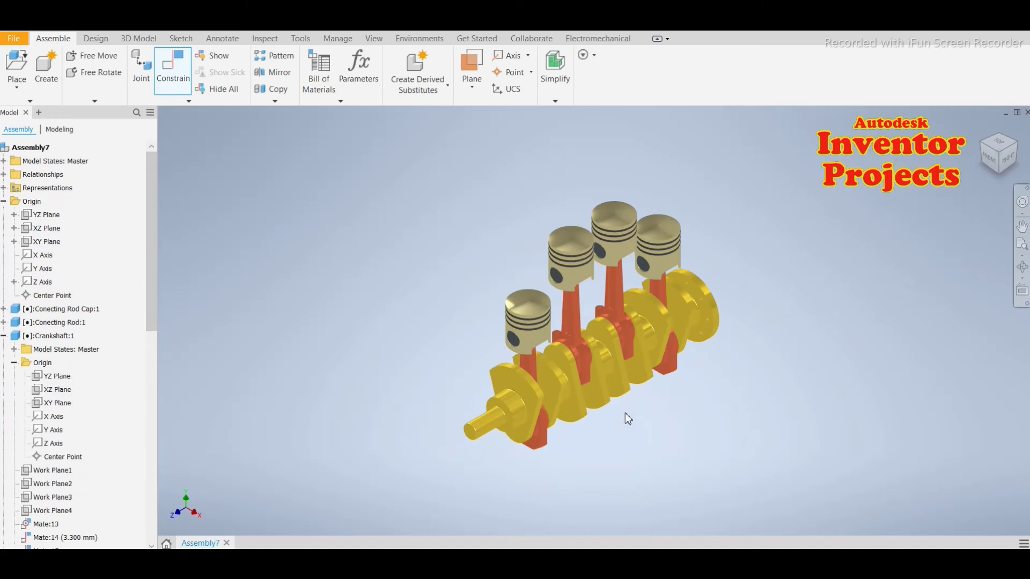
Step: Open the Drive settings for Angle:1 and show its extra options
scroll(76, 280, "down", 1)
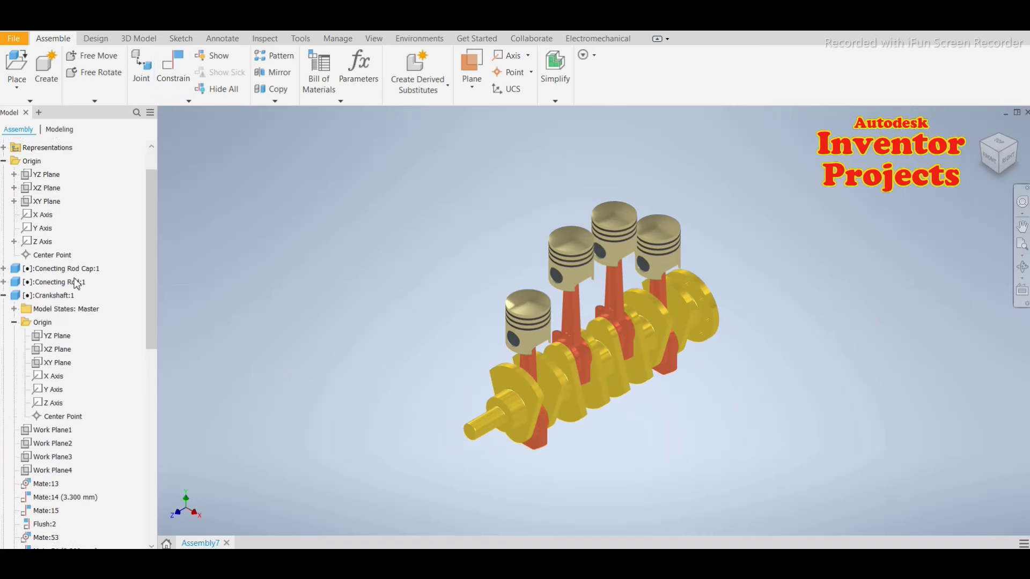
scroll(77, 287, "down", 2)
scroll(56, 370, "down", 2)
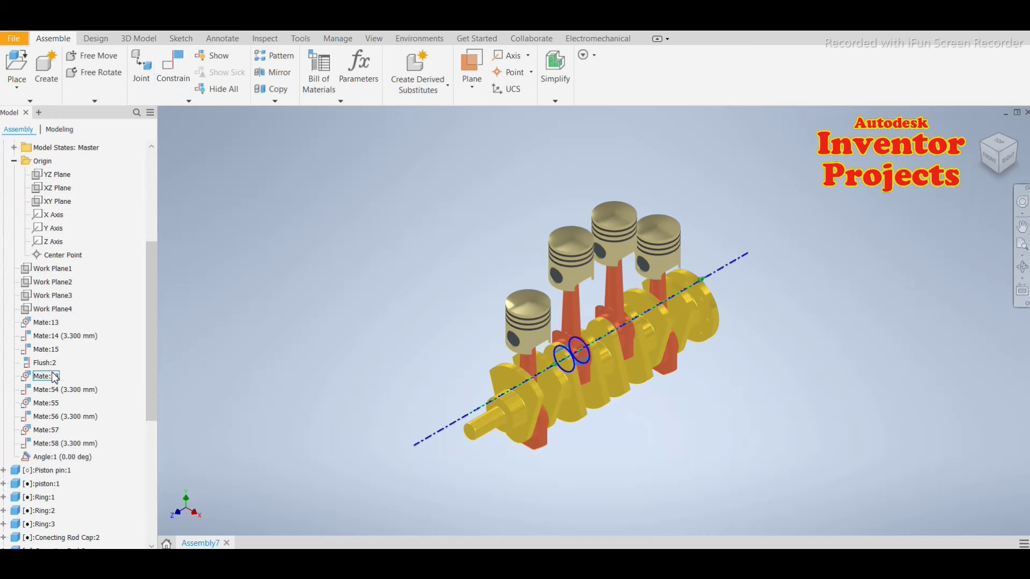
double_click(50, 457)
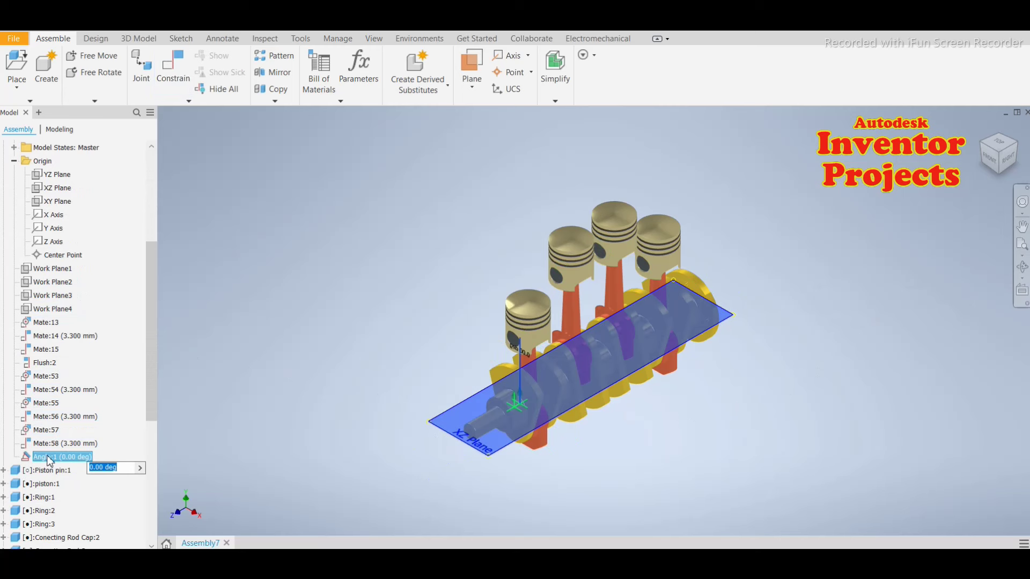
right_click(50, 459)
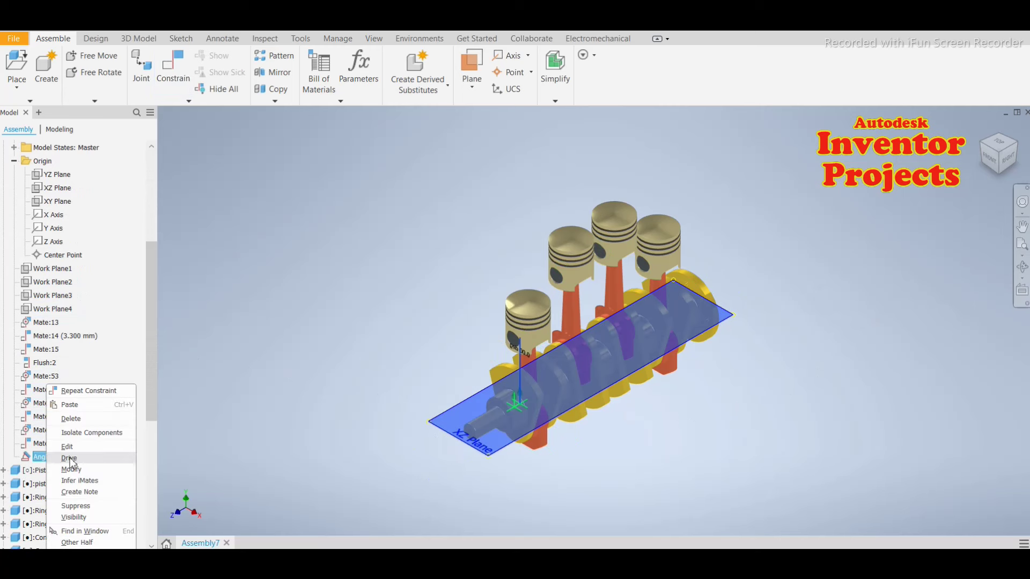
left_click(99, 458)
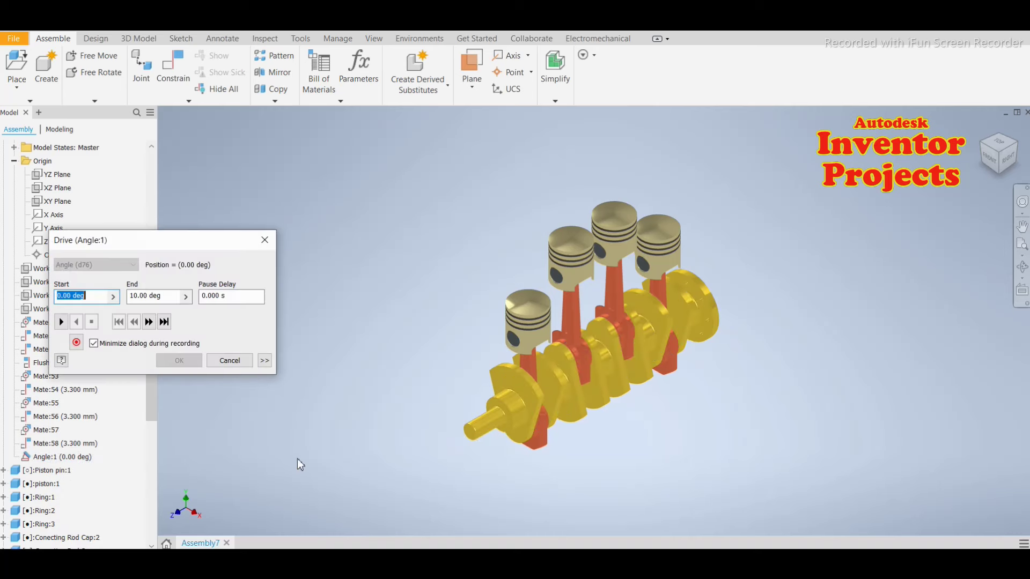
left_click_drag(201, 243, 285, 224)
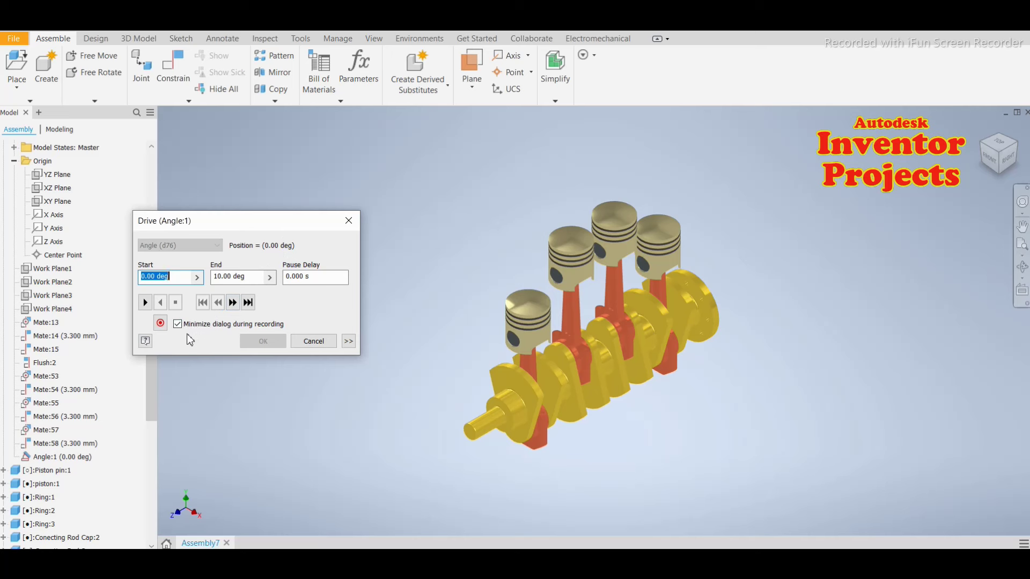
left_click(349, 342)
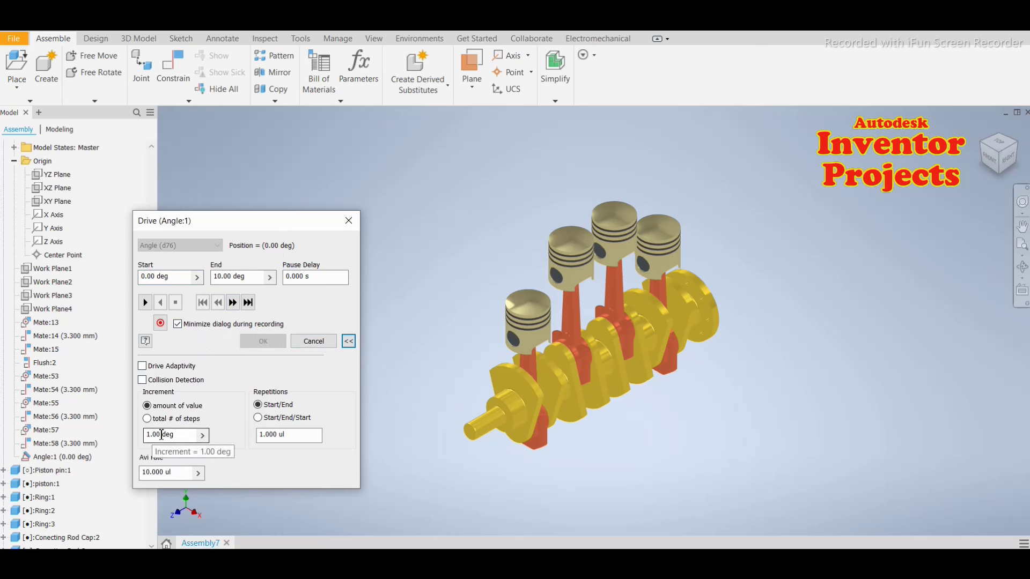
Step: Set the drive increment to 10 deg and the end value to 360*30
left_click_drag(161, 434, 134, 435)
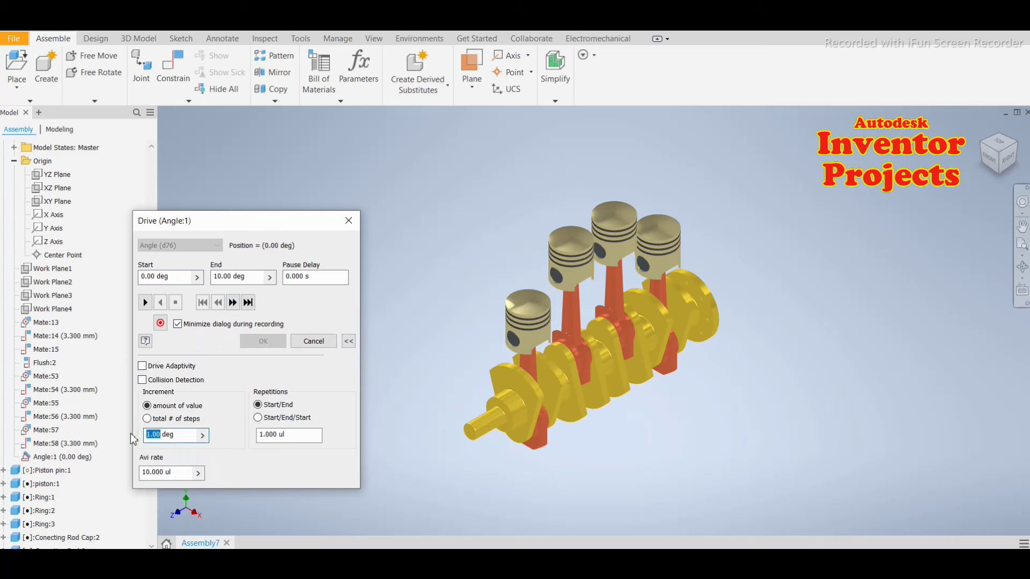
type("1")
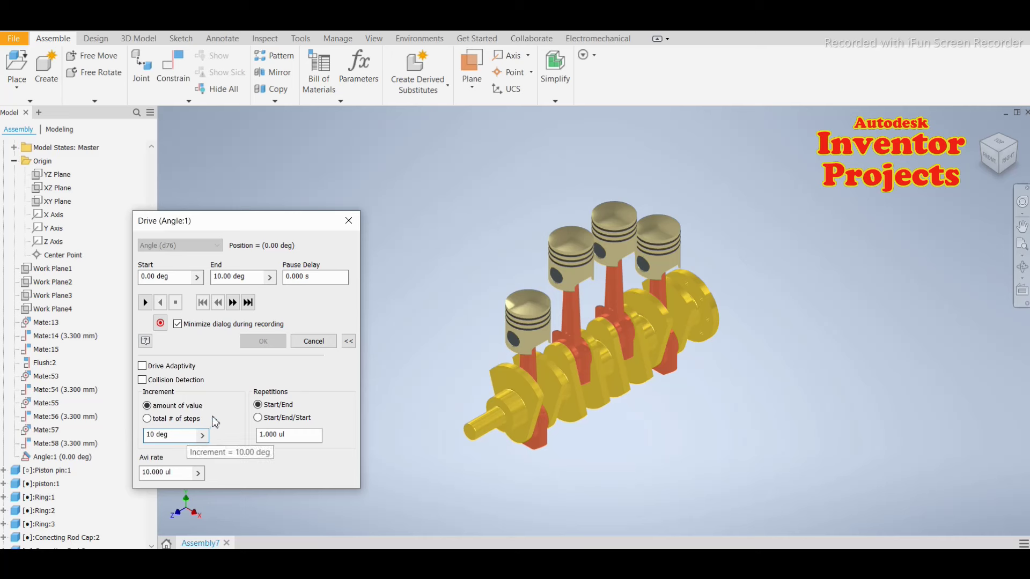
left_click(230, 276)
double_click(230, 276)
key("Delete")
key("Delete")
key("Delete")
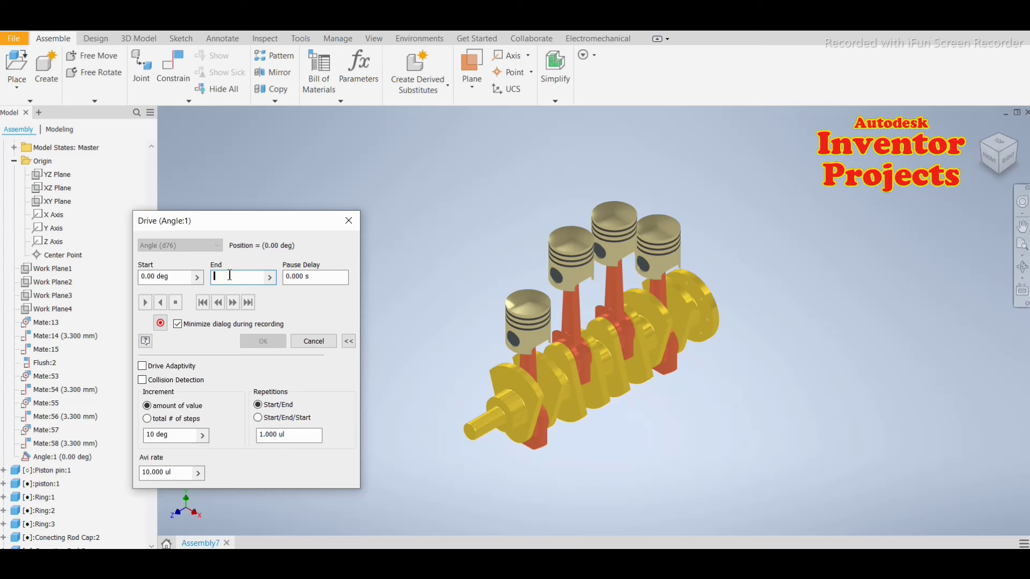
type("360*")
type("30")
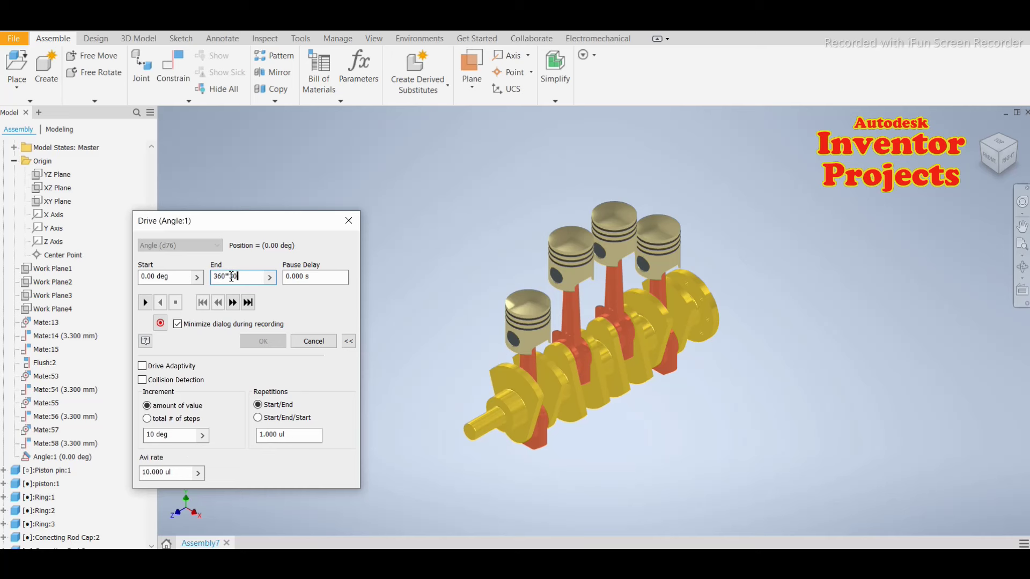
left_click_drag(240, 226, 164, 180)
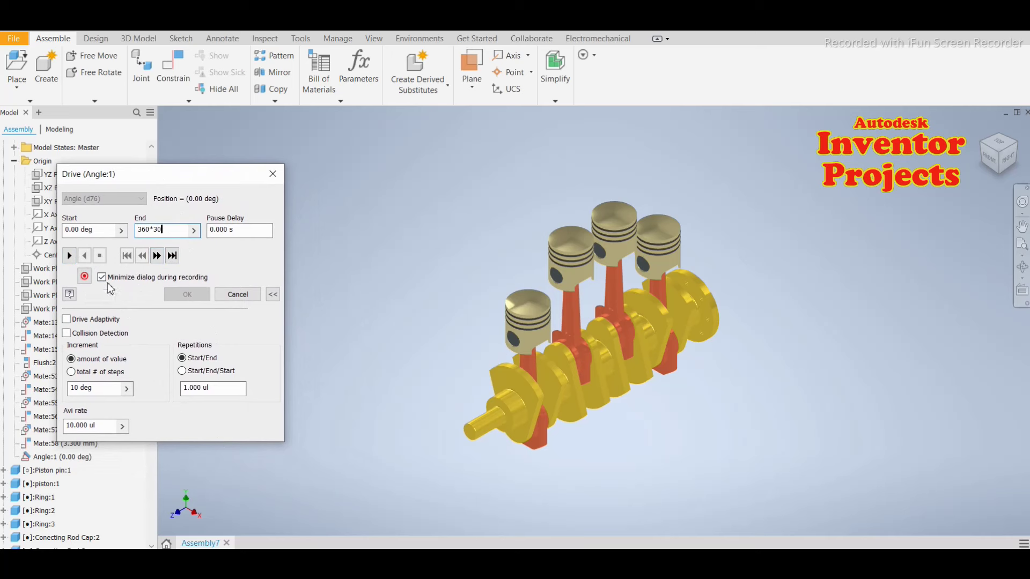
Step: Drive the crankshaft forward, watching from the Right and Home views, and accept at 5810 deg
left_click(70, 256)
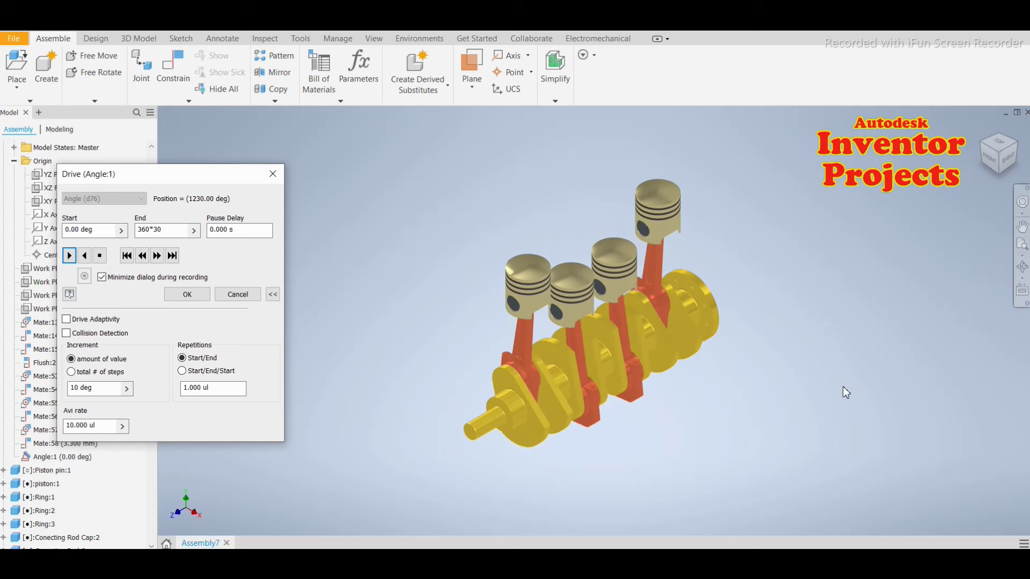
left_click(990, 164)
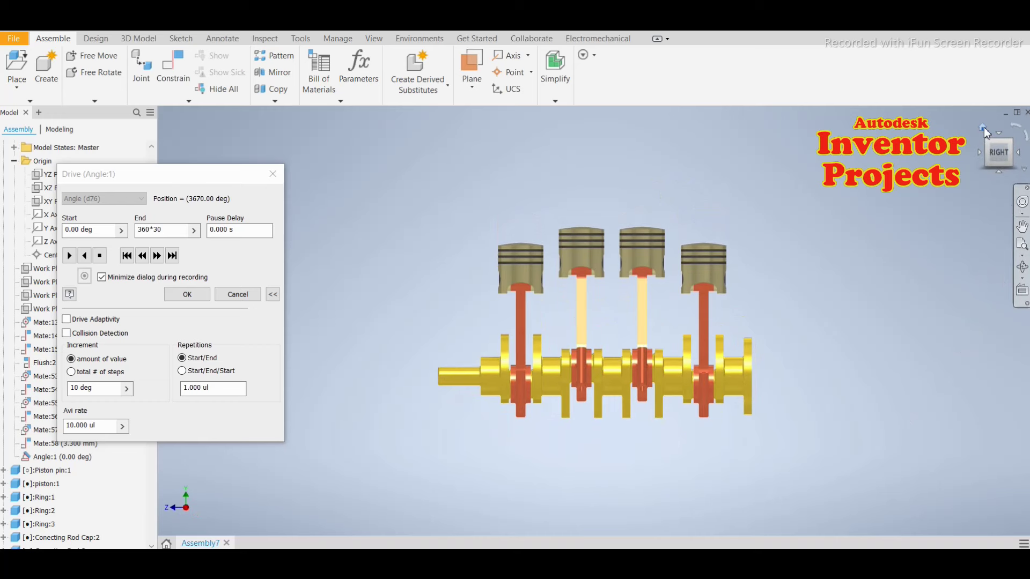
left_click(983, 127)
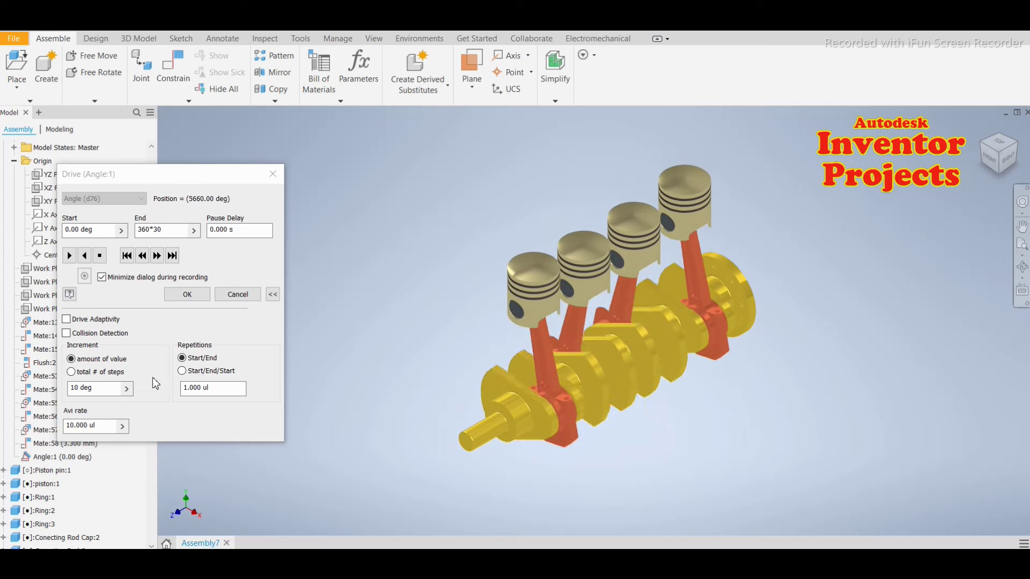
left_click(189, 295)
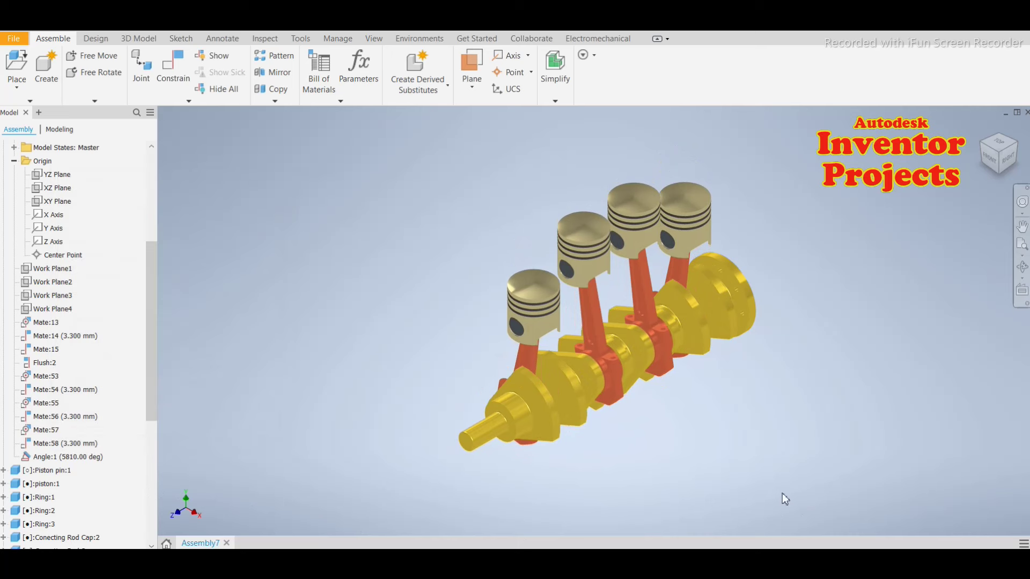
Step: Re-centre the view and reopen the Drive settings for Angle:1
middle_click_drag(678, 417, 611, 421)
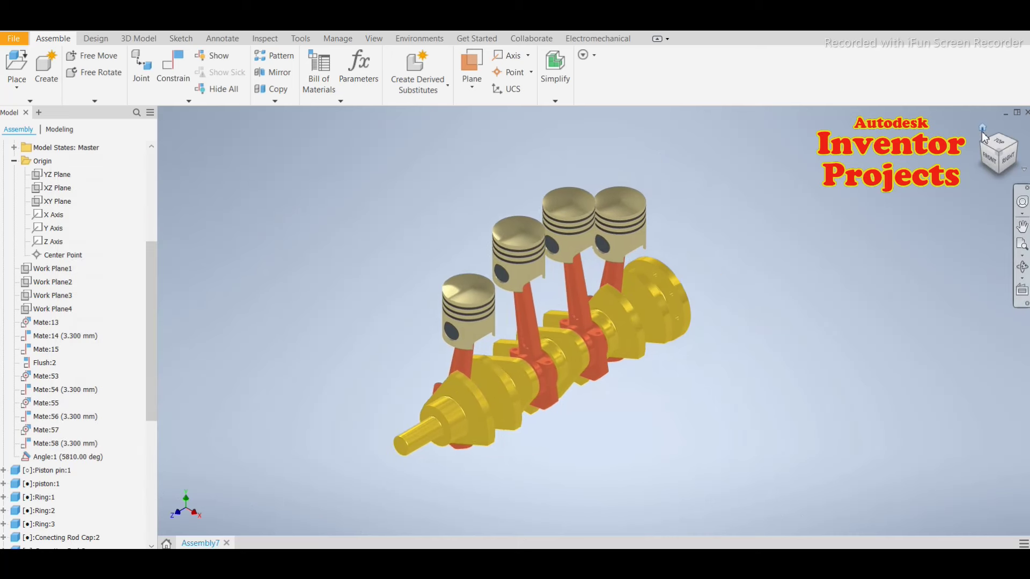
left_click(982, 129)
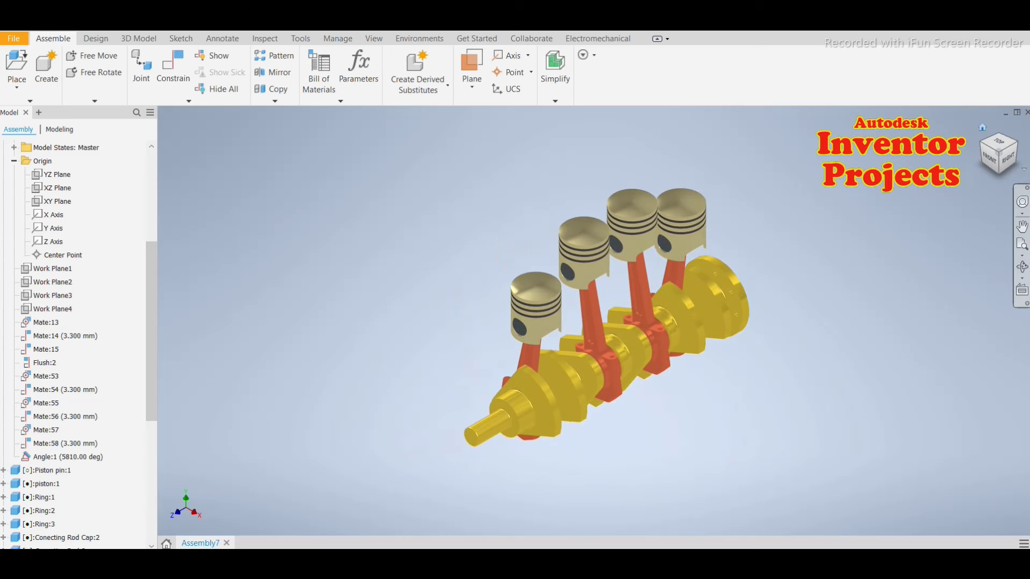
left_click(547, 431)
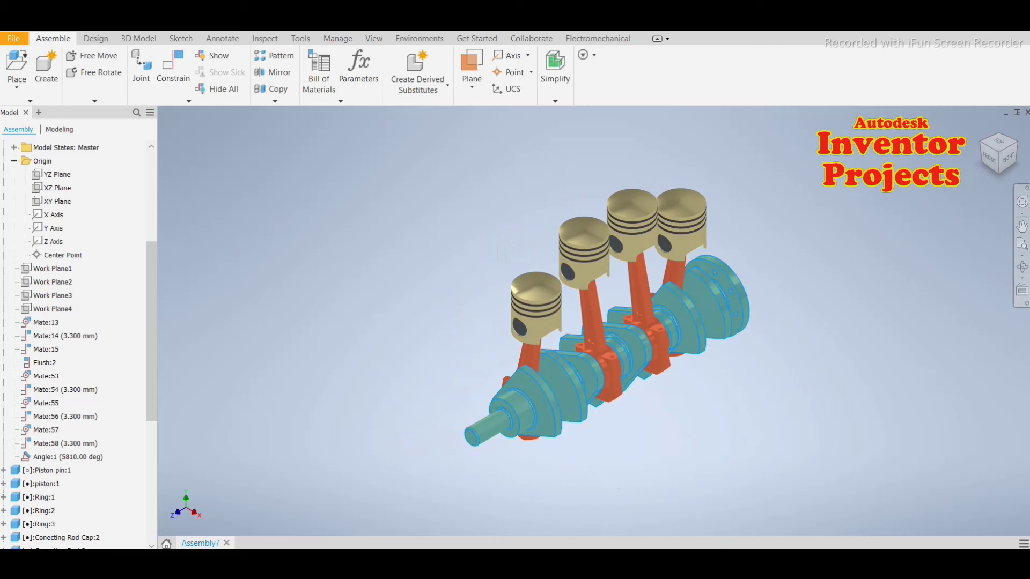
right_click(85, 456)
left_click(100, 462)
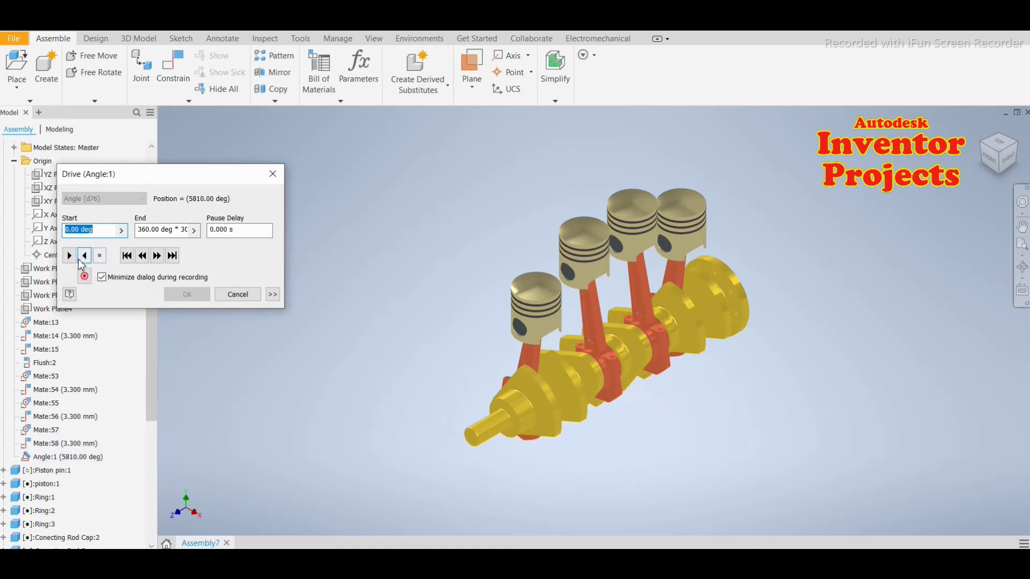
Step: Run the drive forward, stop, reverse, forward again, and accept at 6480 deg
left_click(69, 256)
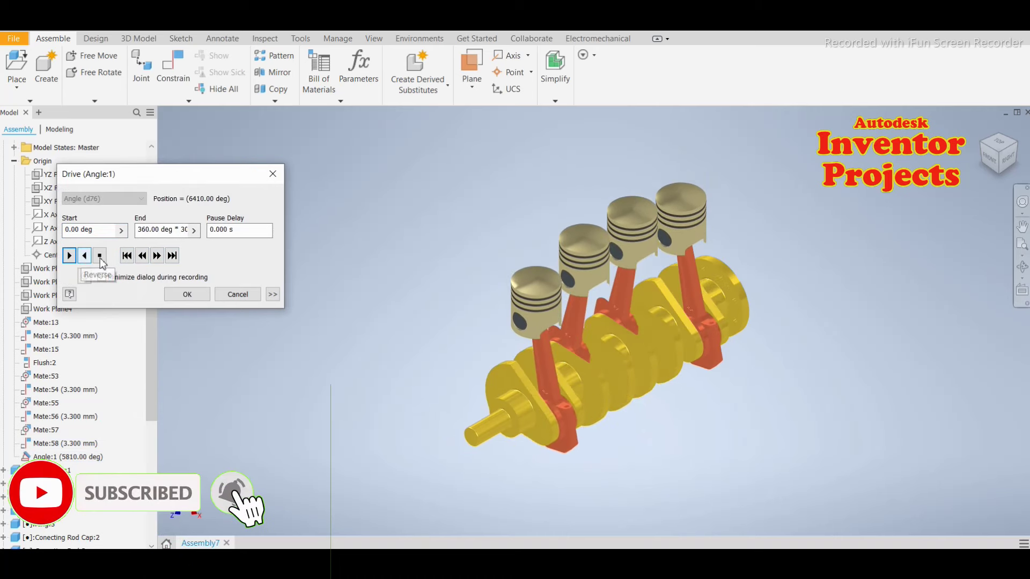
left_click(100, 256)
left_click(84, 255)
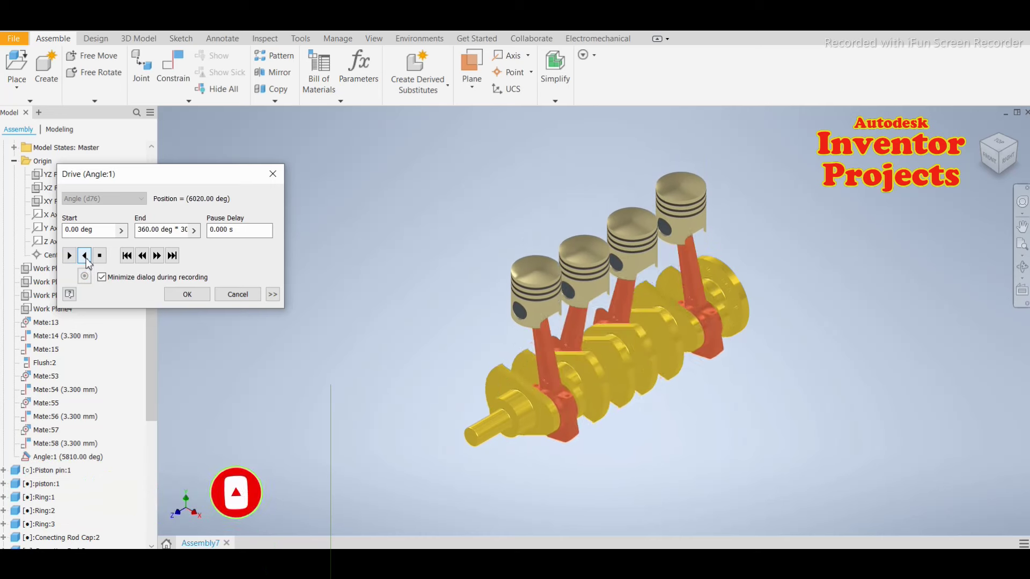
left_click(69, 256)
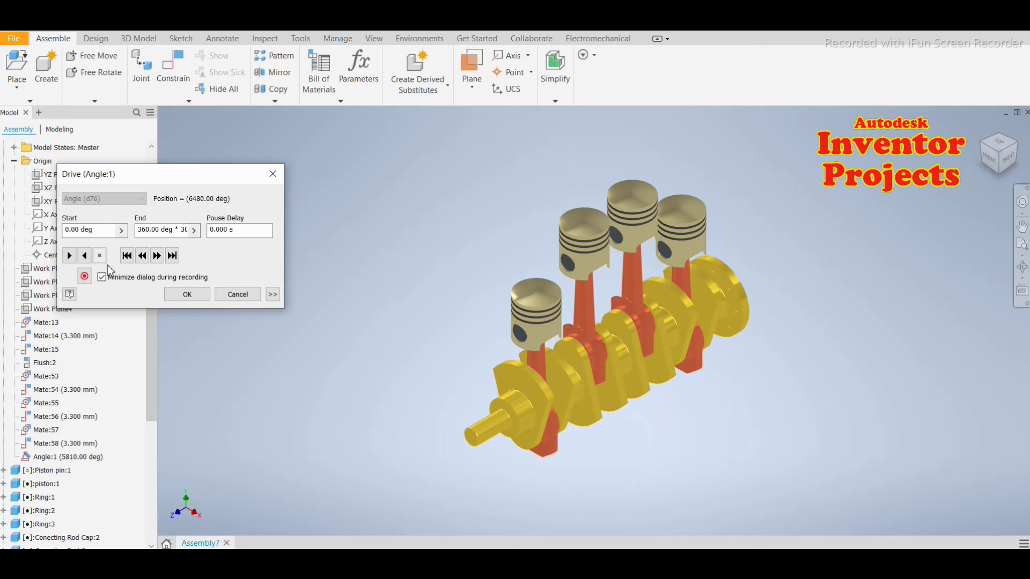
left_click(191, 296)
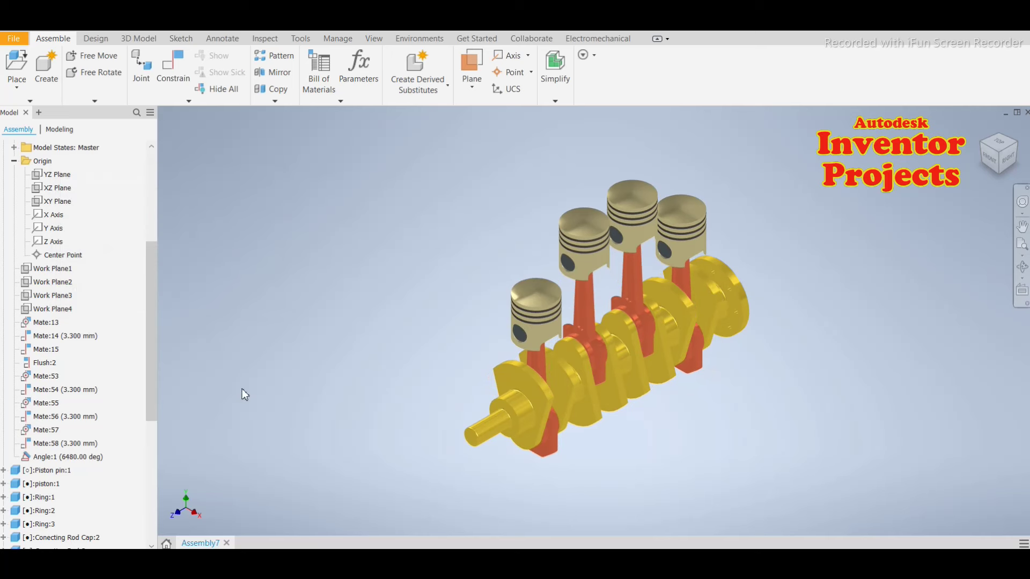